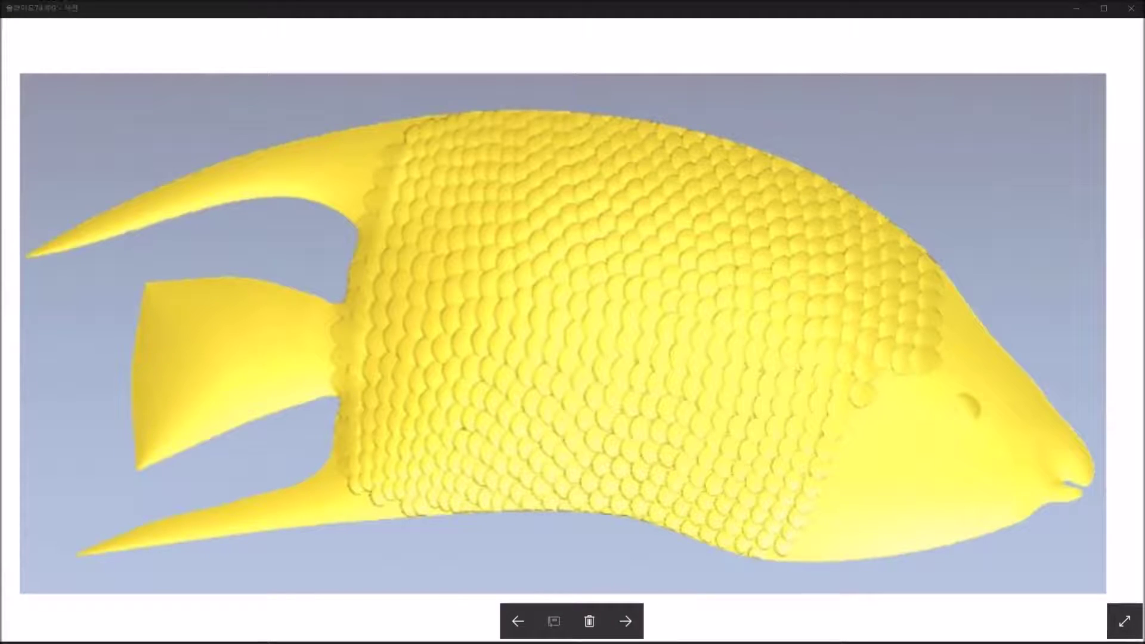
Step: Switch to ArtCAM and open the model Fish Scales1.art from the 14강 folder
key(alt+Tab)
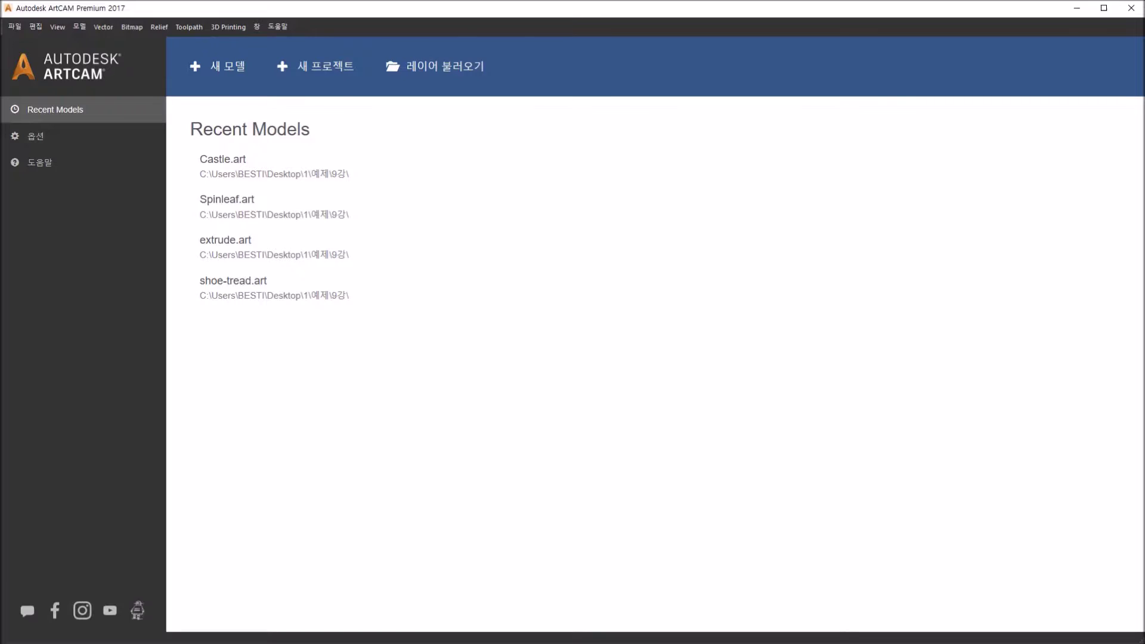
click(441, 85)
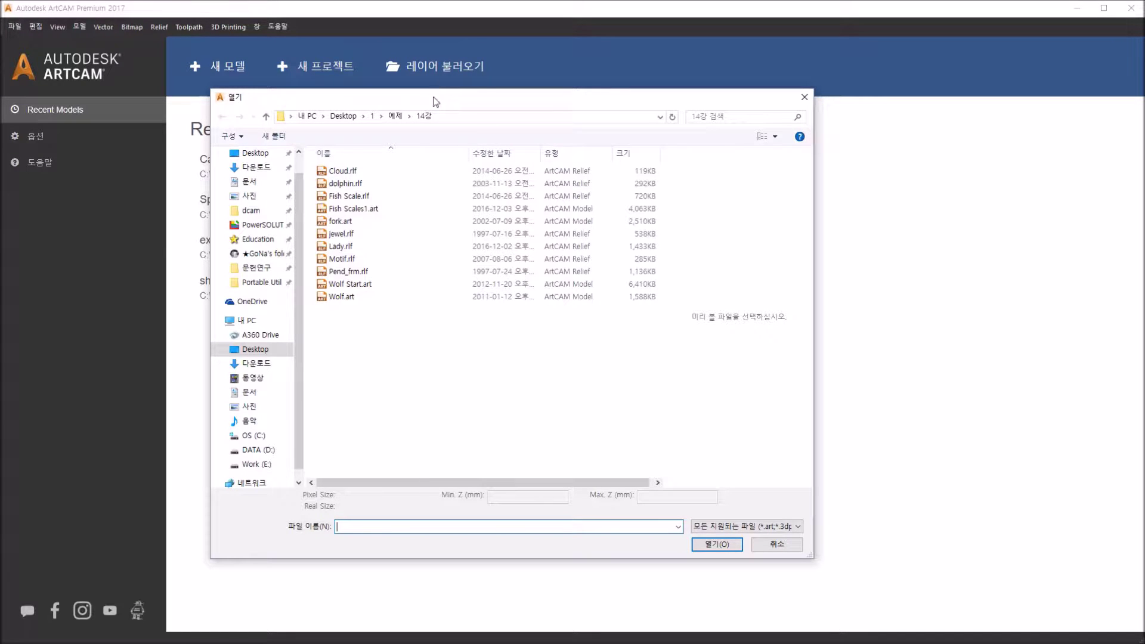
click(371, 209)
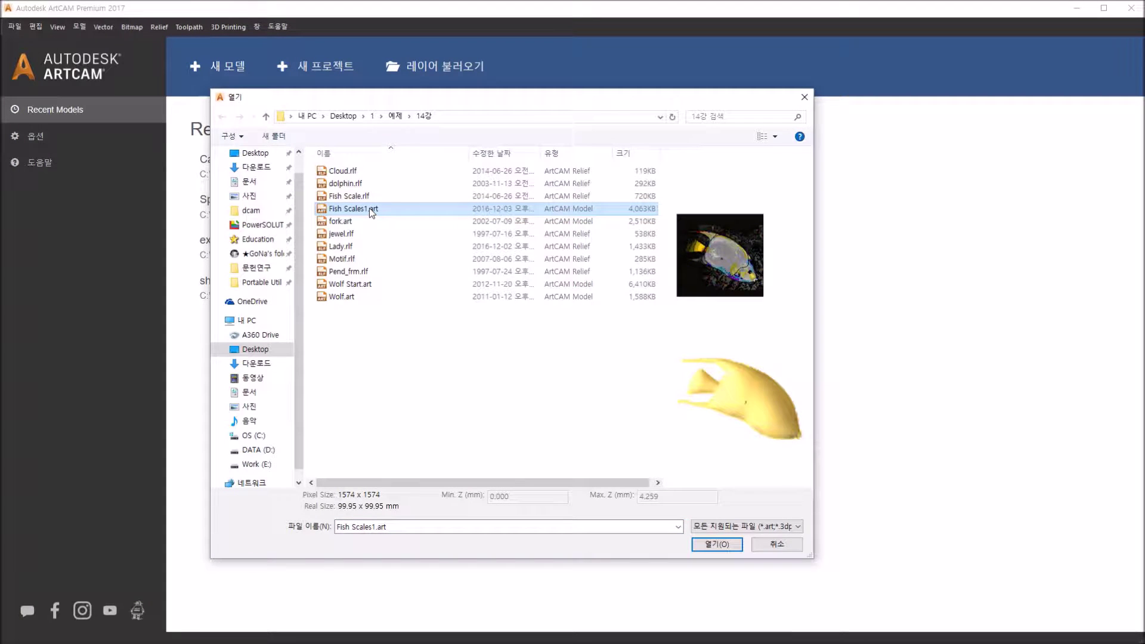
click(708, 544)
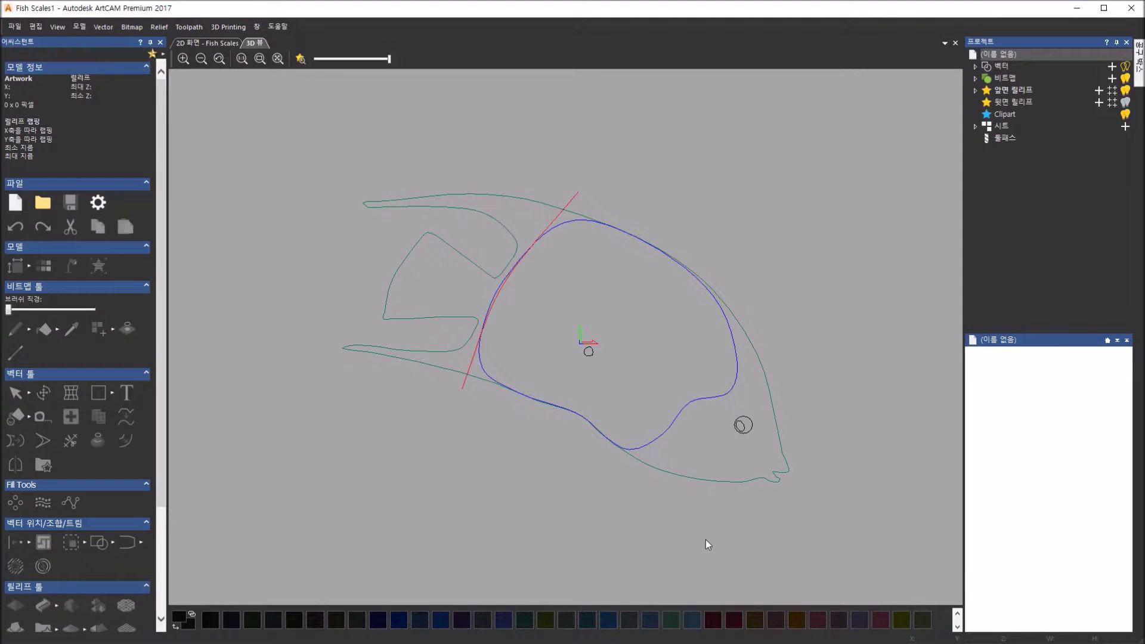
Step: Compare the fish bitmap in the 2D view with the fish relief in the 3D view
click(227, 44)
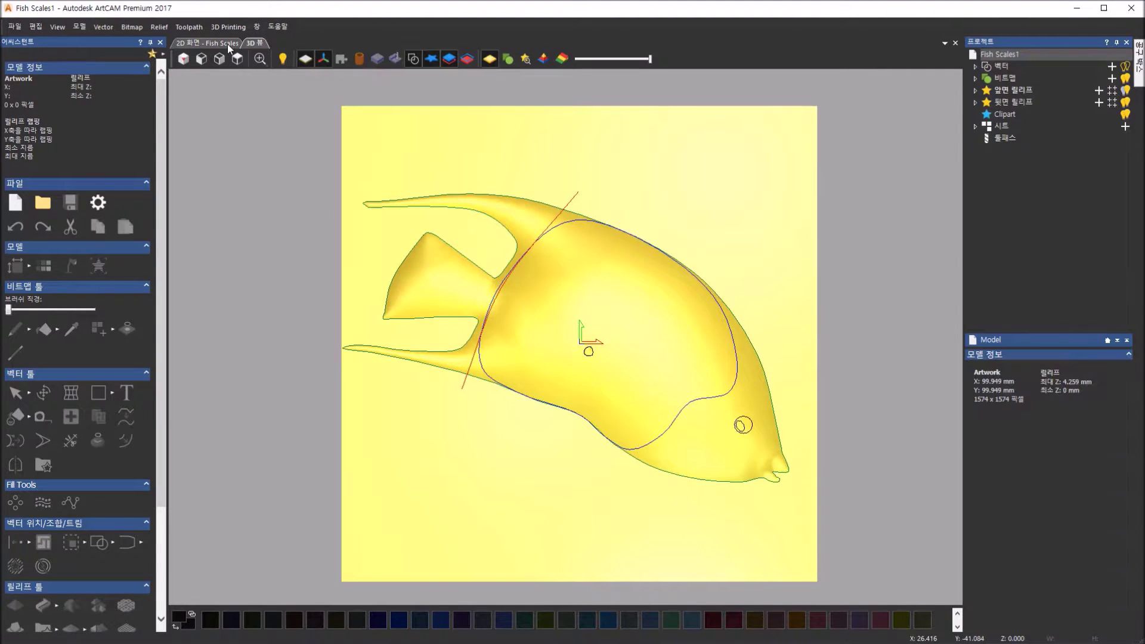
click(227, 44)
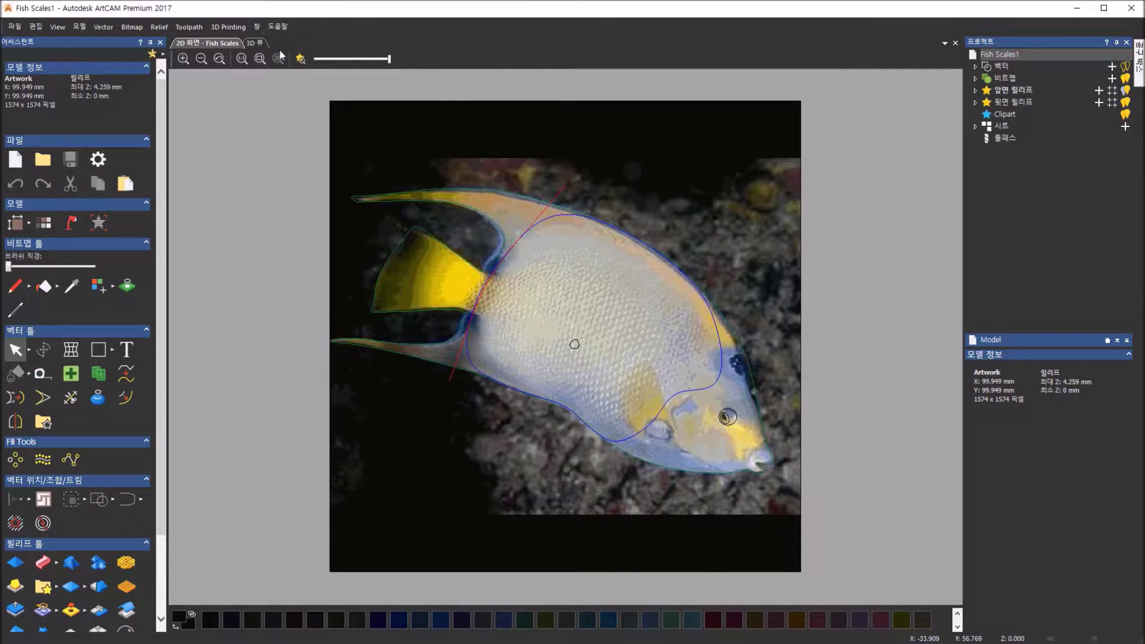
click(255, 43)
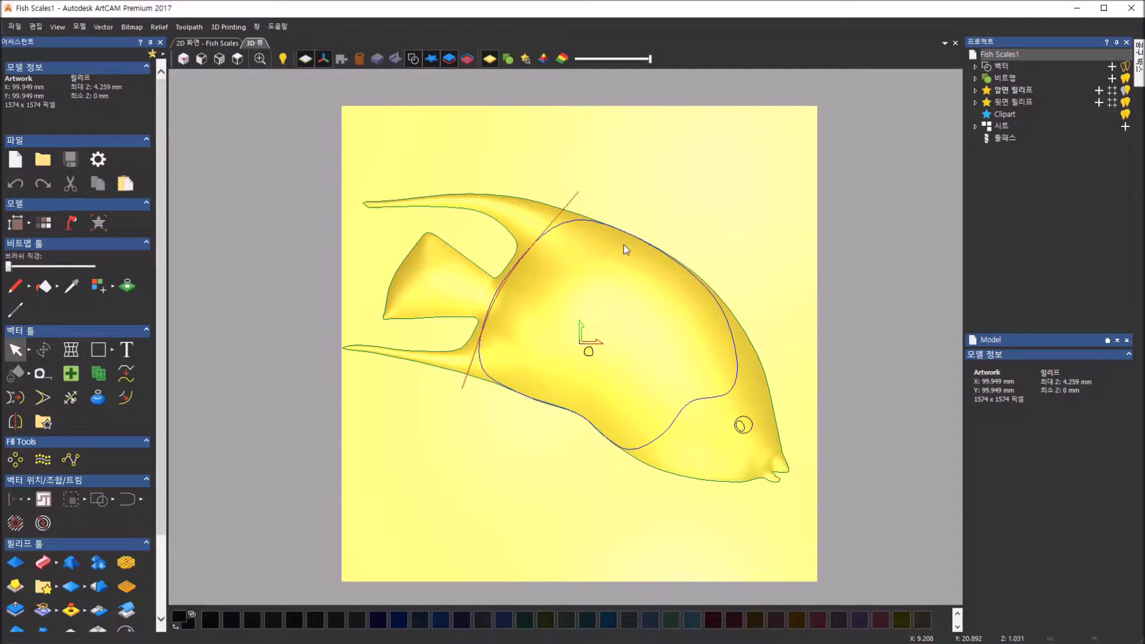
scroll(625, 249, up, 2)
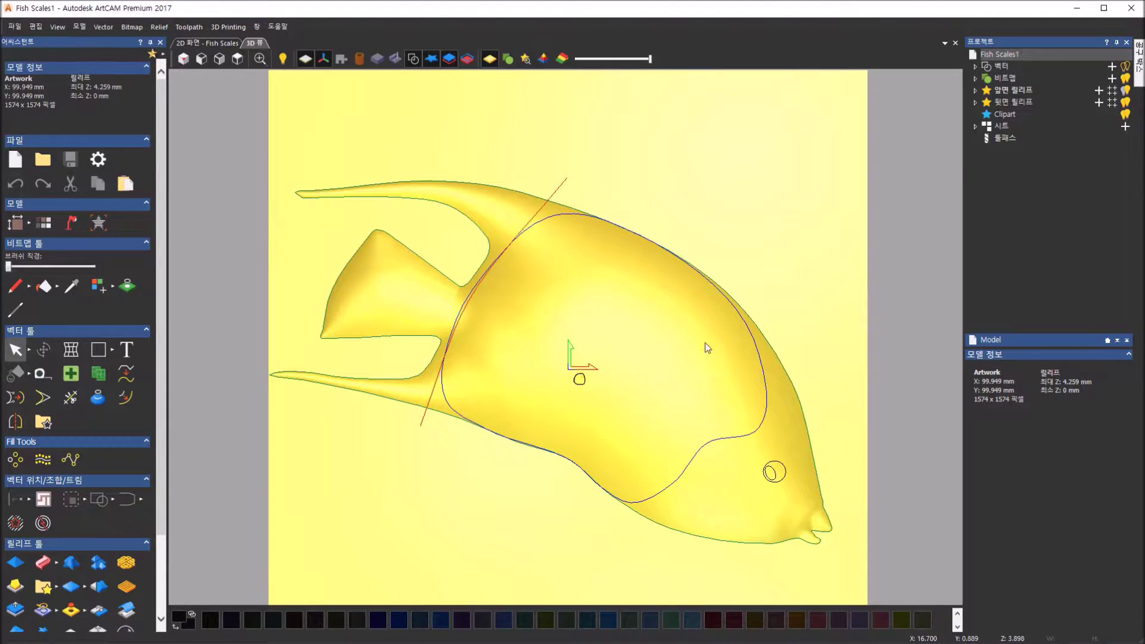
Step: Expand the bitmap and vector groups, hide and restore each of the four vector layers to identify them, and select the Fish Scales bitmap
click(976, 78)
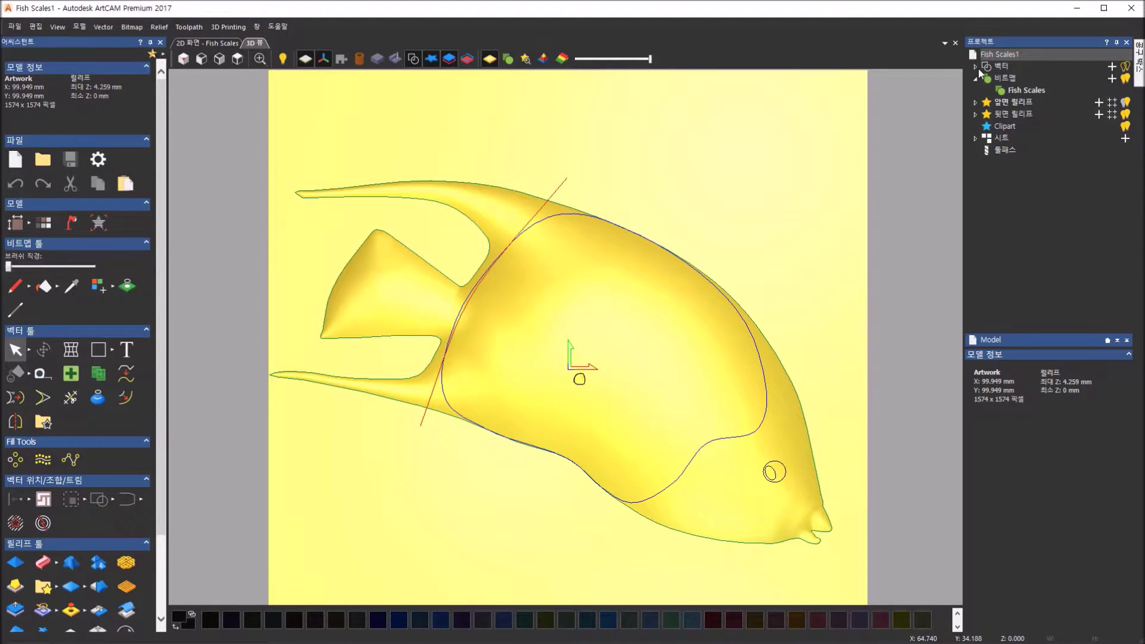
click(977, 66)
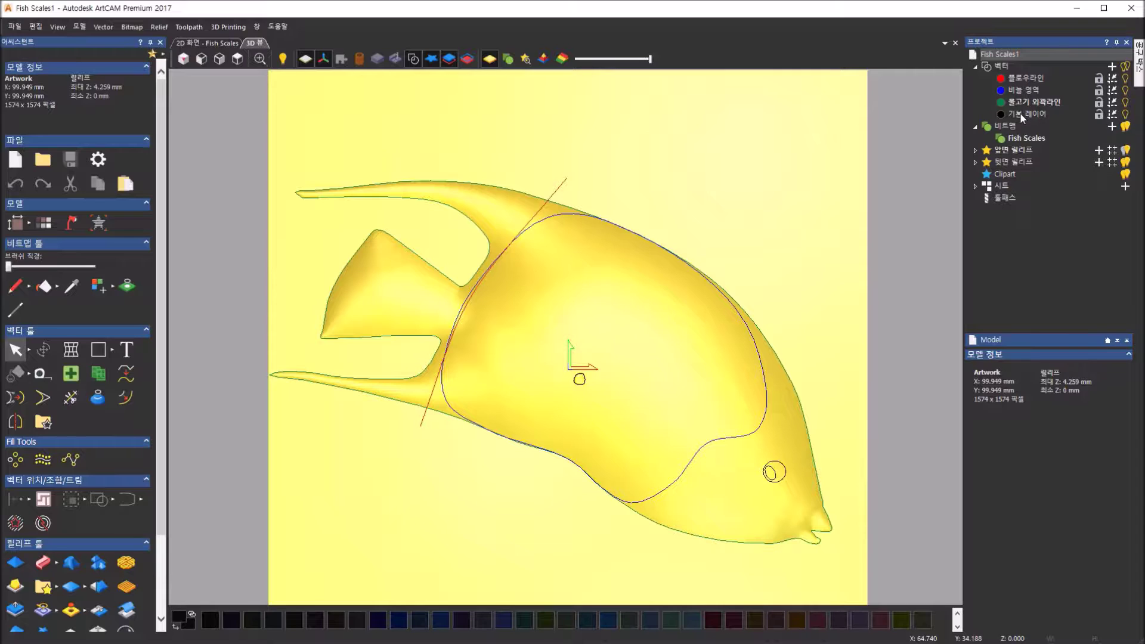
click(1127, 113)
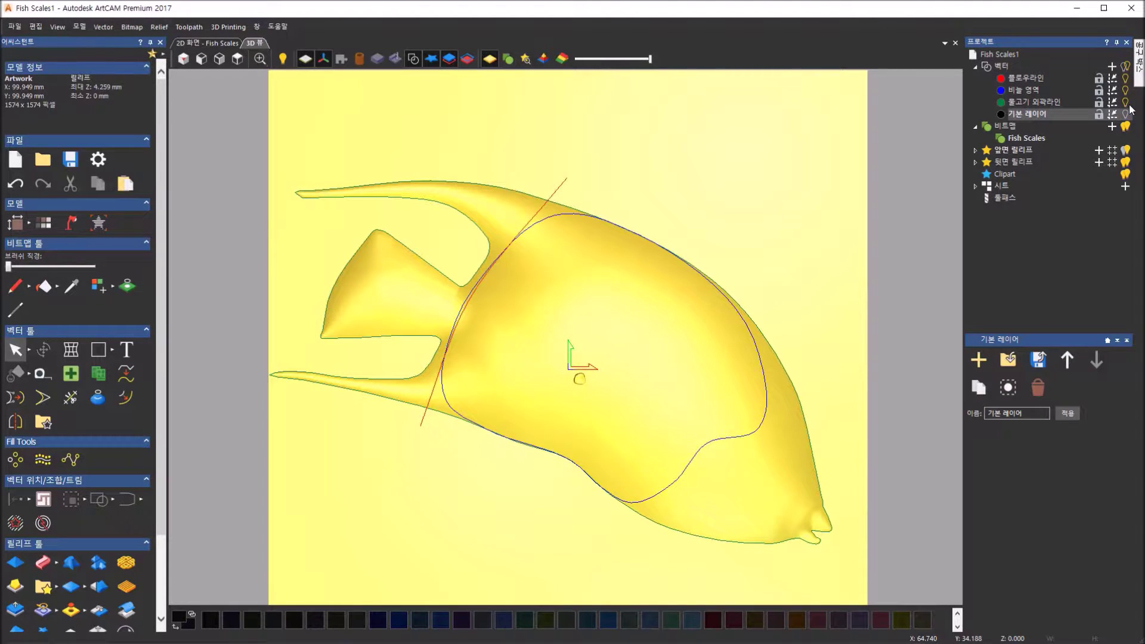
click(1127, 103)
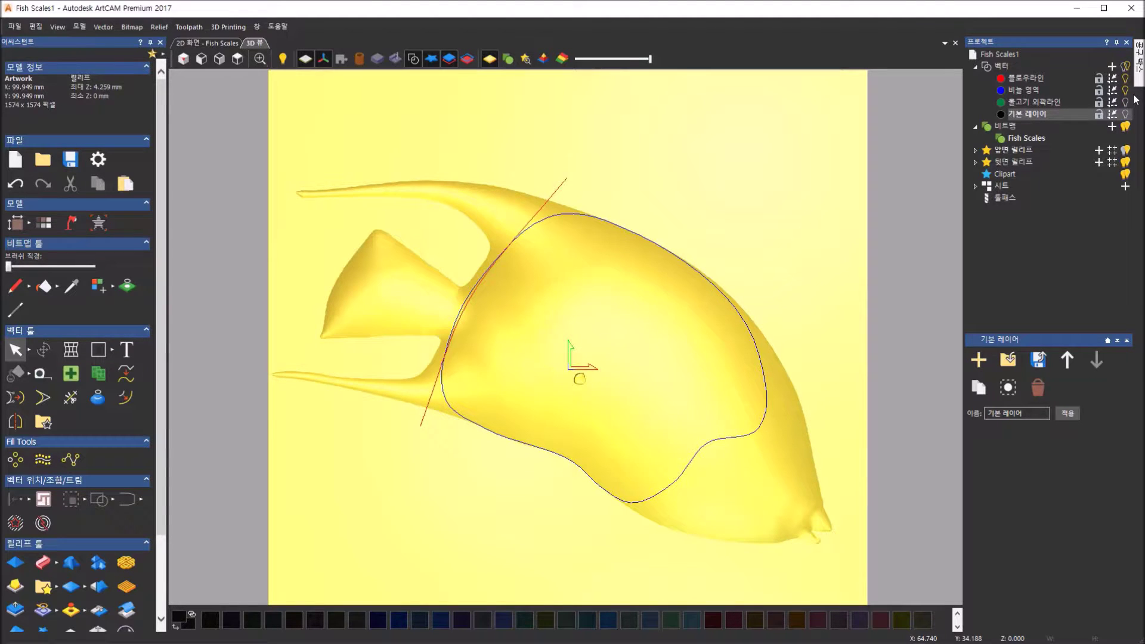
click(1127, 91)
click(1126, 79)
click(1127, 80)
click(1127, 91)
click(1127, 102)
click(1126, 114)
click(1032, 142)
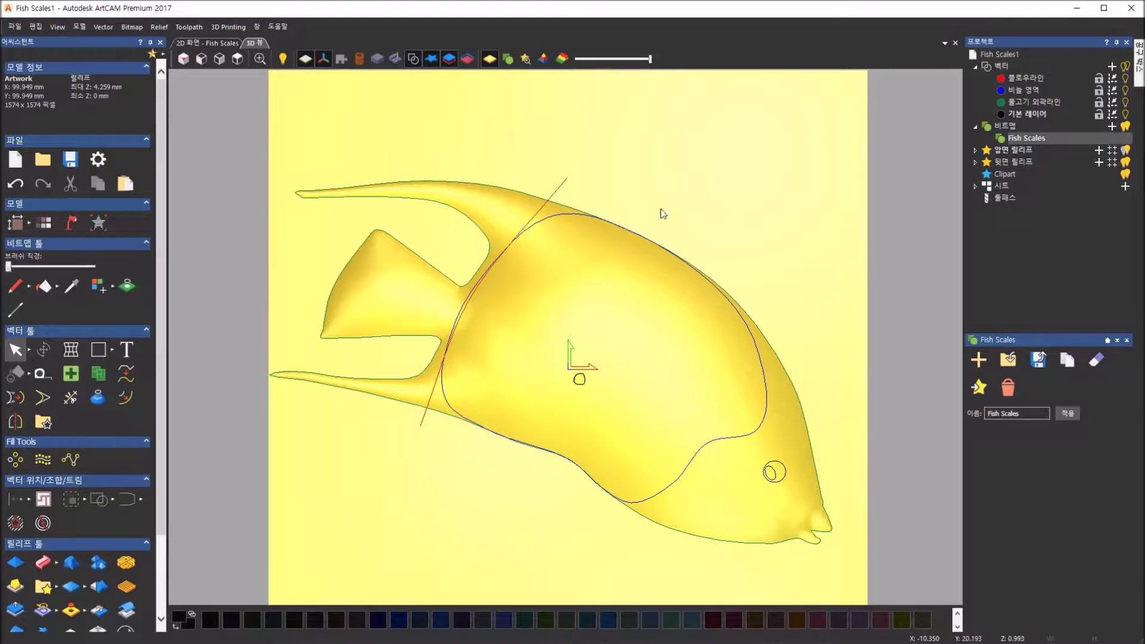
Step: Expand the front relief layers and hide the body layer
click(976, 150)
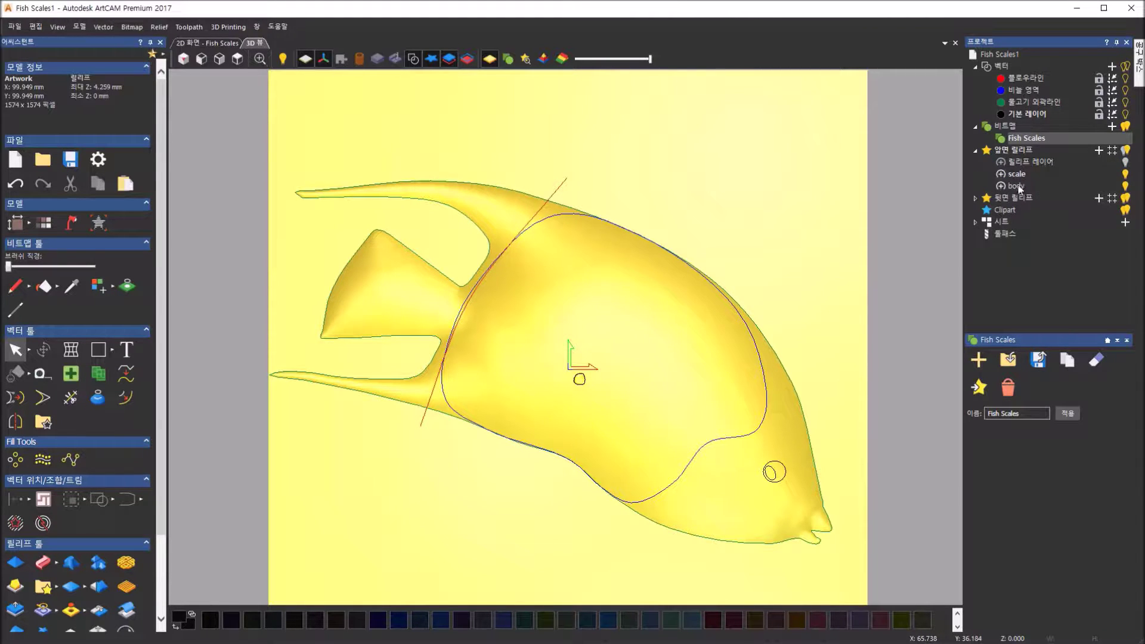
click(1133, 189)
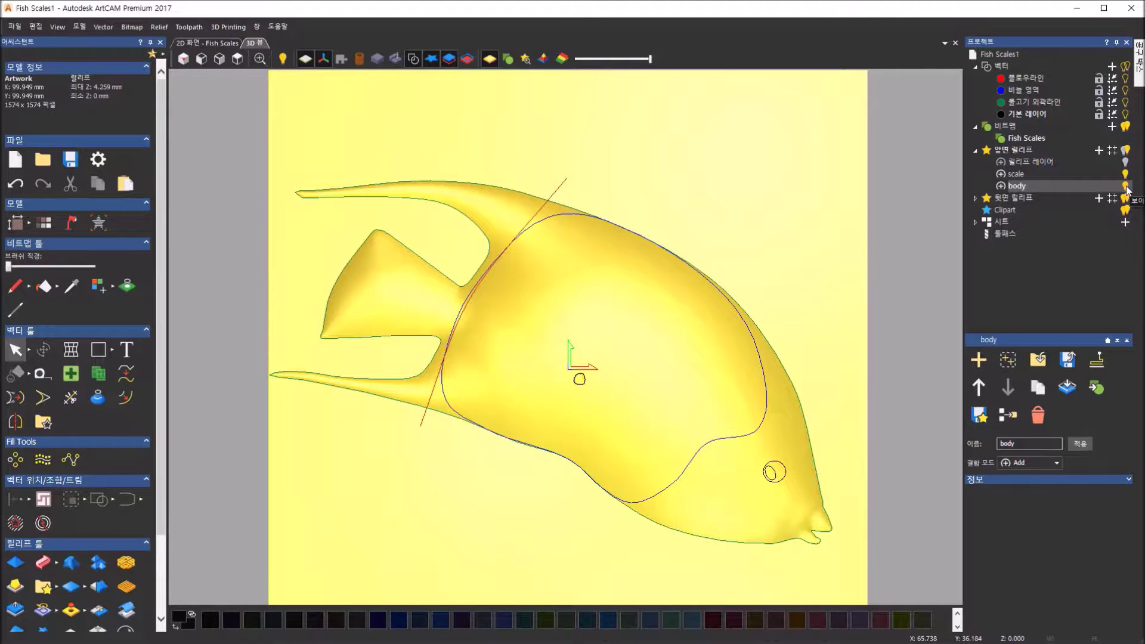
click(1126, 187)
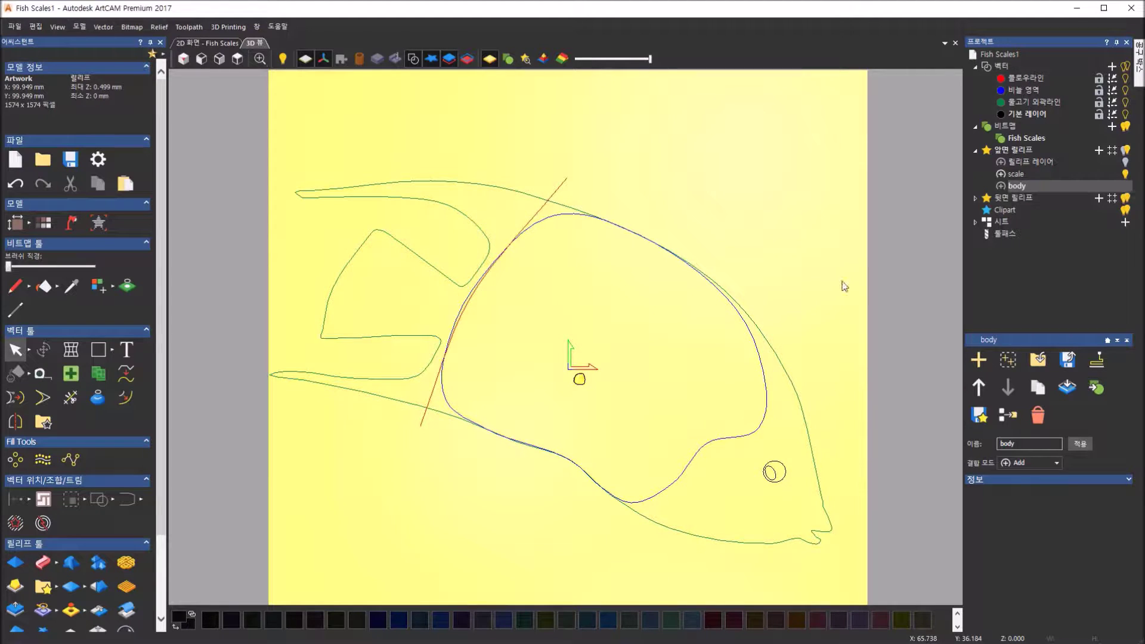
Step: Examine the small scale relief near the origin up close, hiding and showing the scale layer to identify its shape
drag(568, 353, 416, 382)
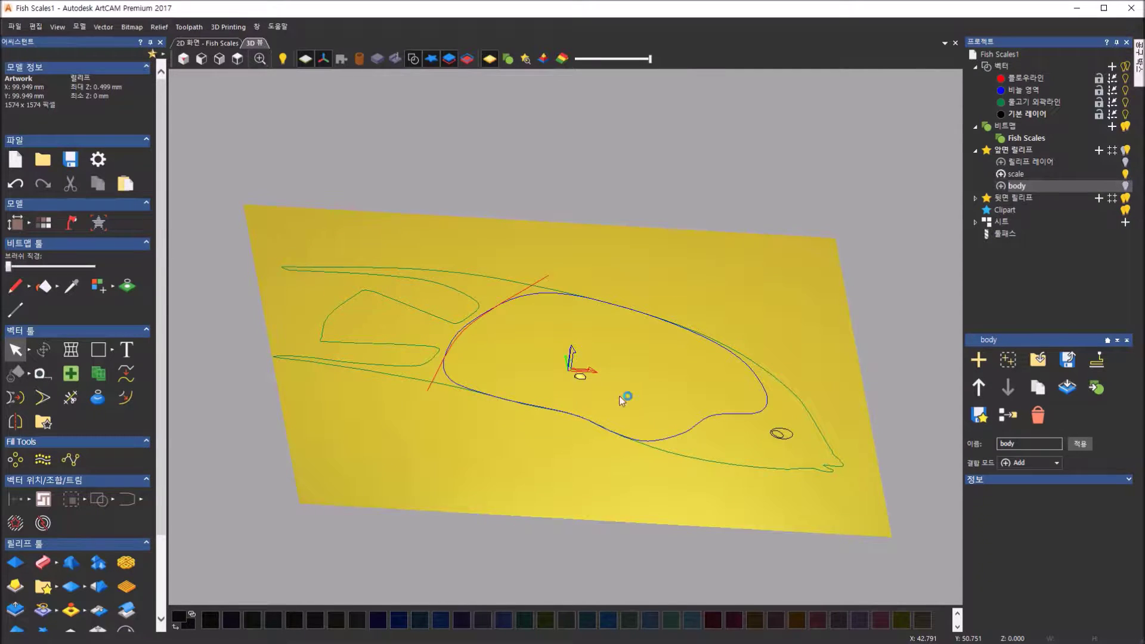
scroll(589, 385, up, 7)
scroll(541, 371, up, 2)
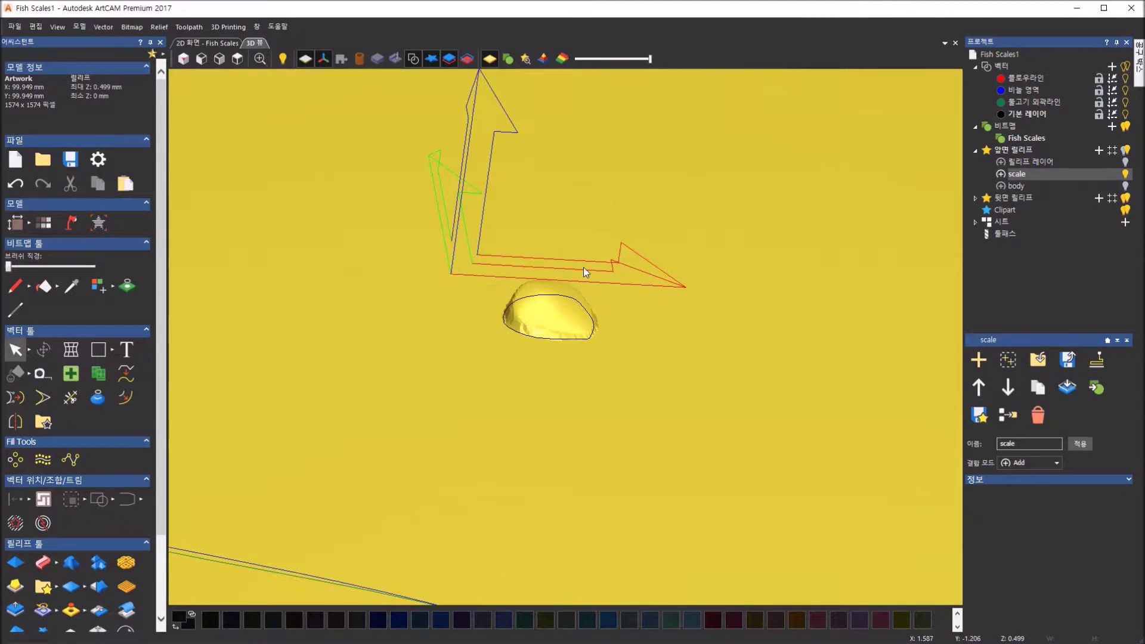
drag(474, 335, 485, 426)
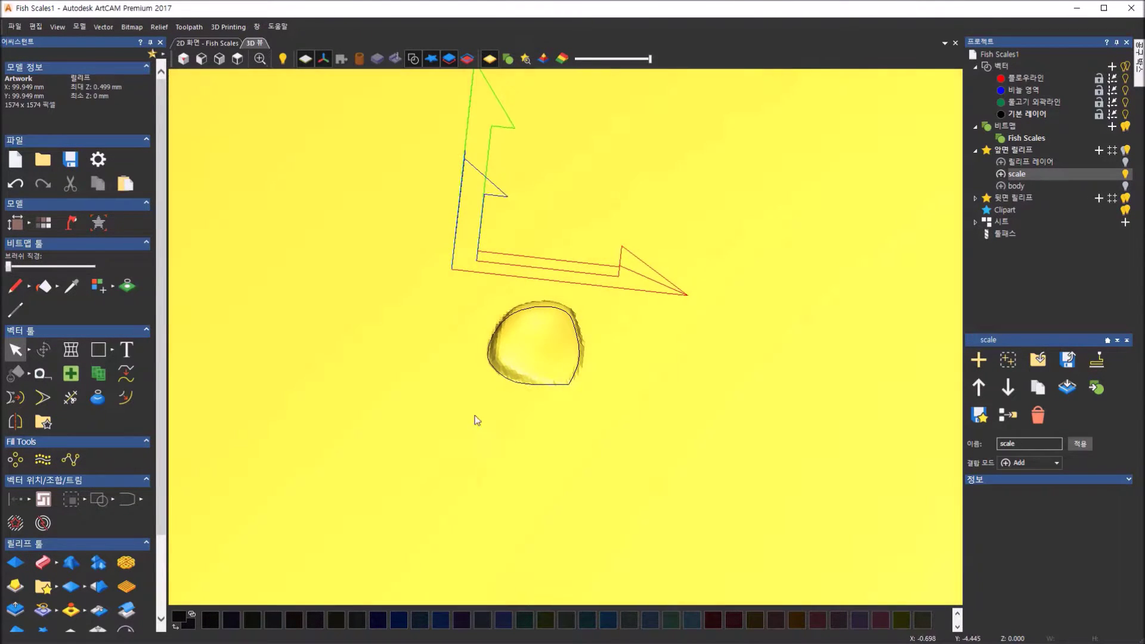
click(1126, 174)
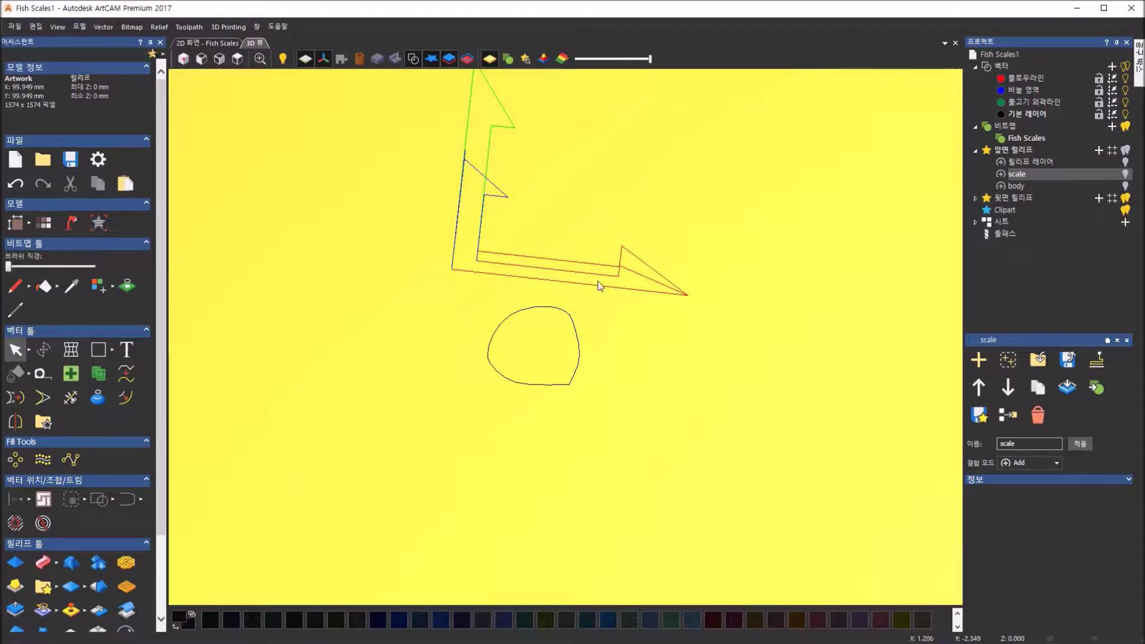
click(1126, 175)
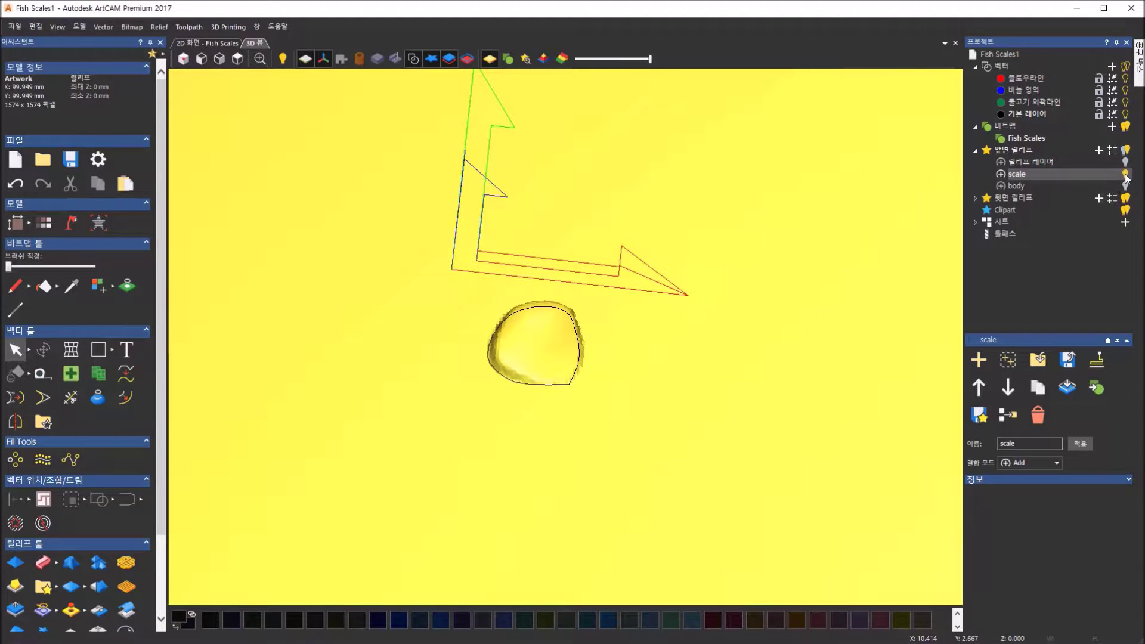
Step: Show the 릴리프 레이어 and scale relief layers and make scale the active layer
click(1125, 175)
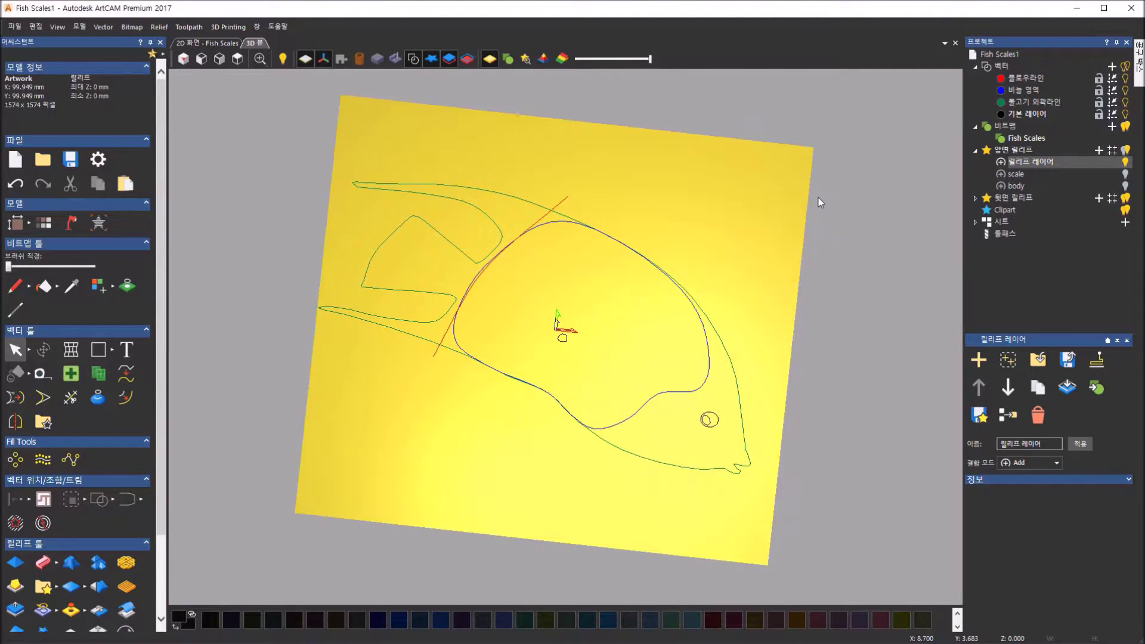
scroll(819, 198, up, 2)
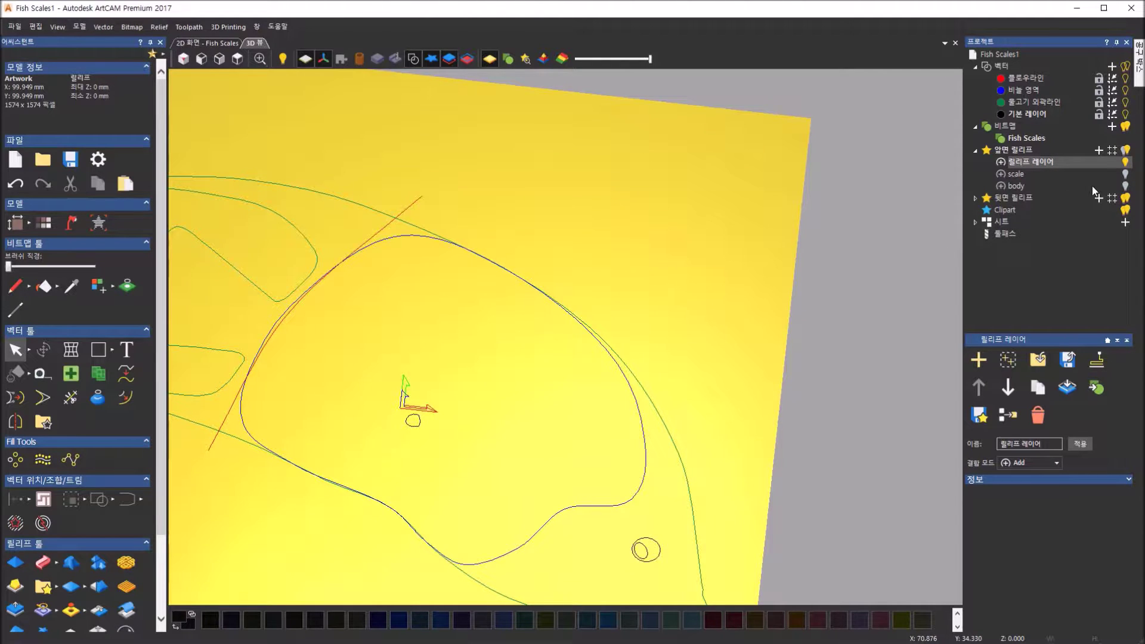
click(1125, 174)
click(1044, 173)
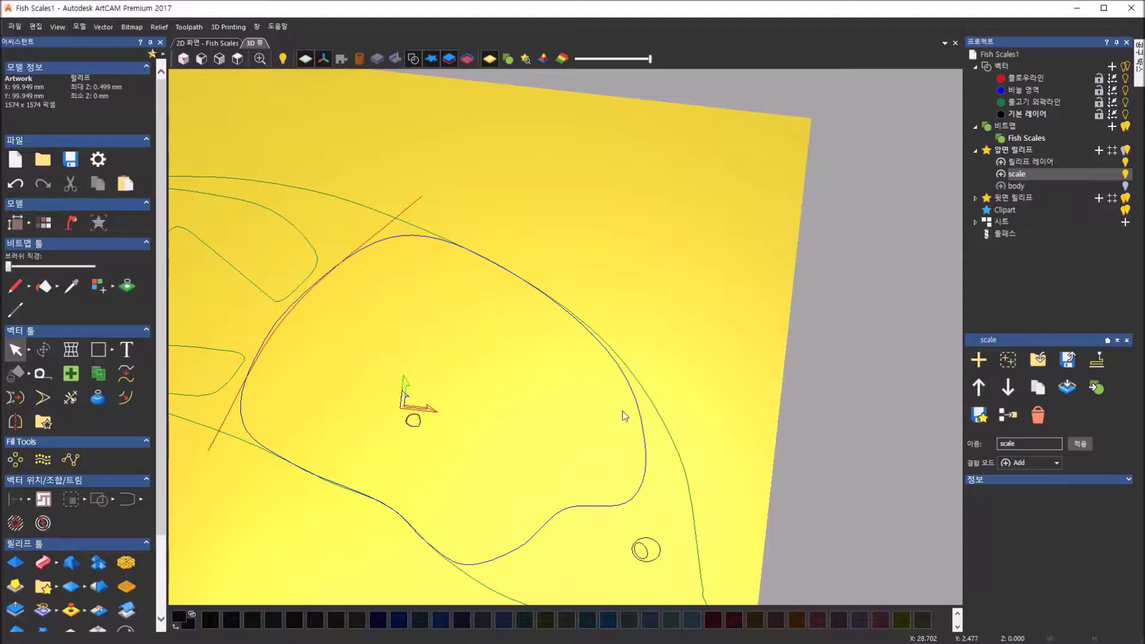
Step: Select the single scale outline near the origin and look through the available options for copying the relief
drag(693, 367, 710, 350)
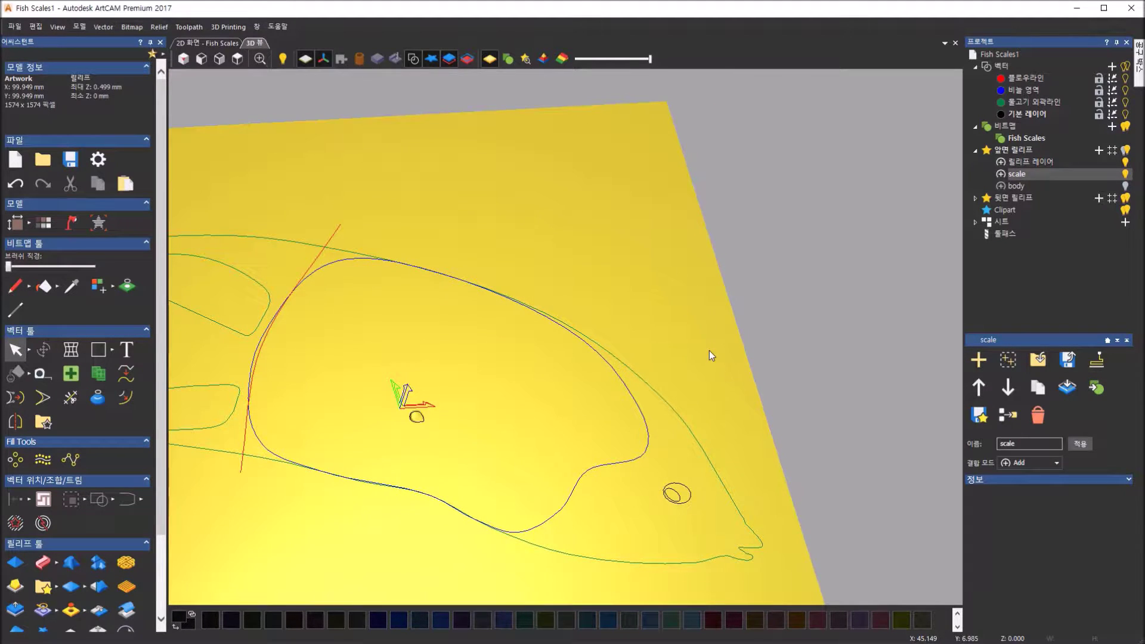
middle_drag(447, 399, 621, 334)
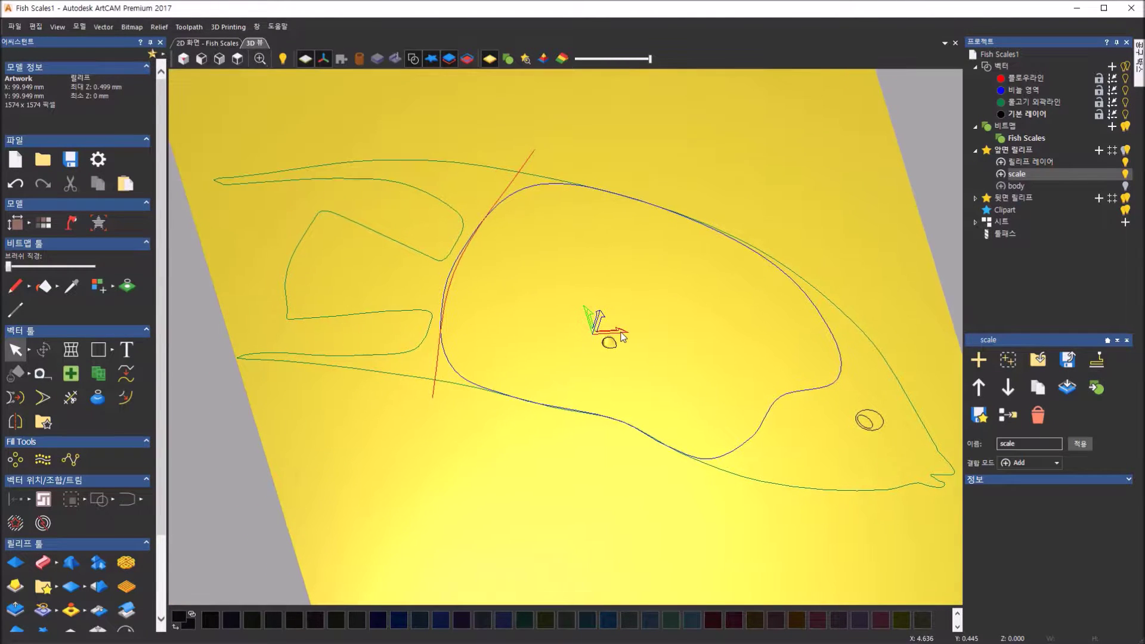
scroll(622, 336, up, 2)
scroll(621, 337, up, 3)
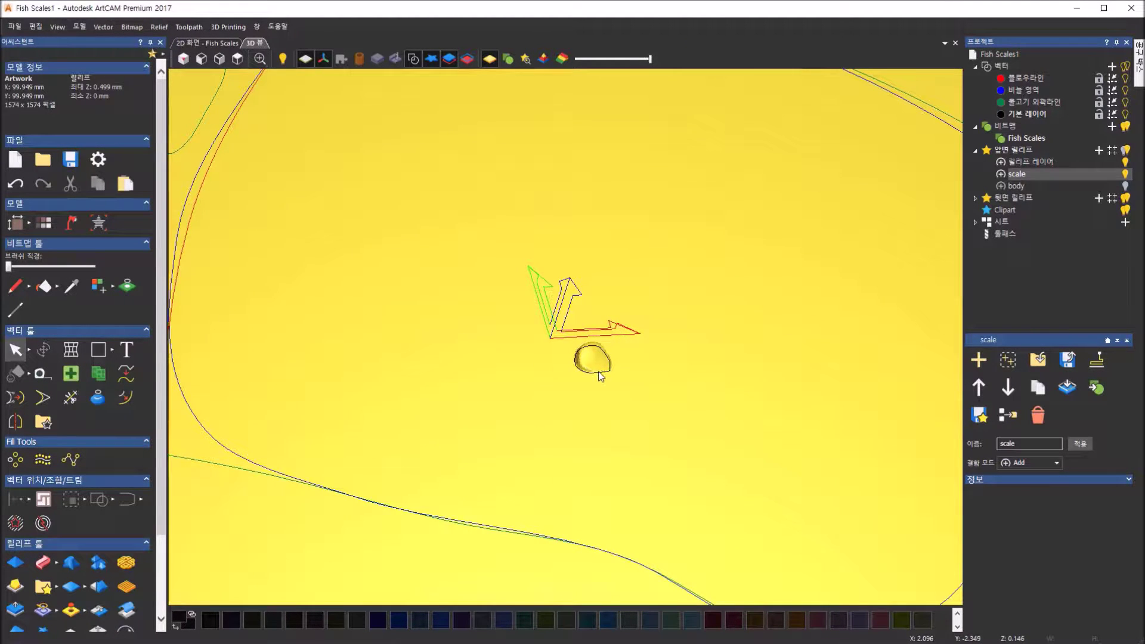
drag(599, 376, 538, 425)
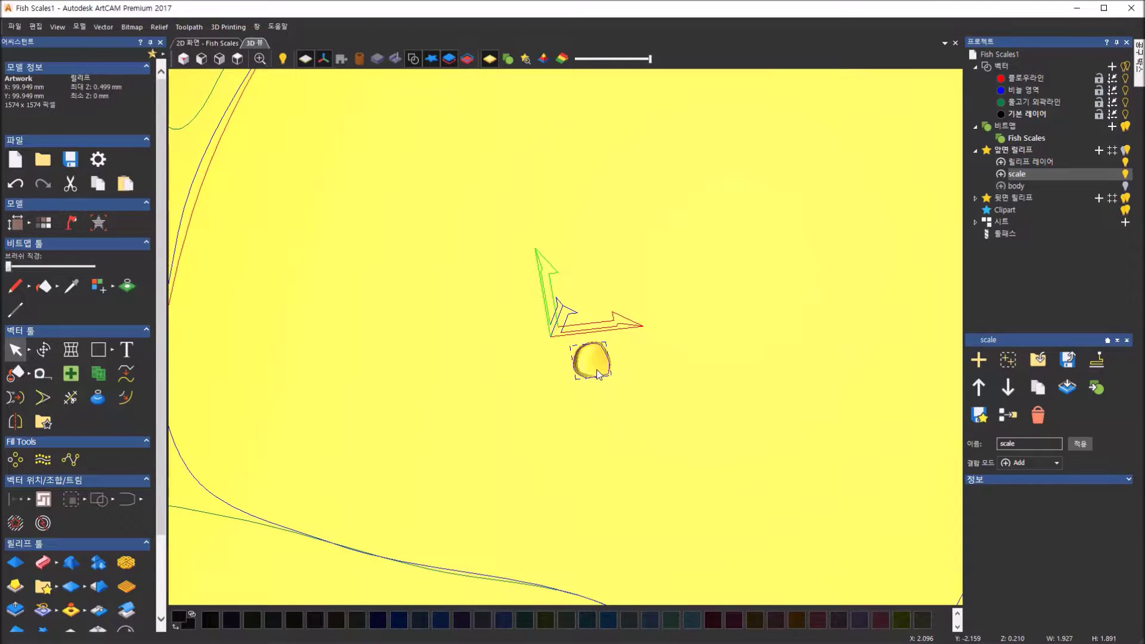
click(37, 28)
mouse_move(82, 109)
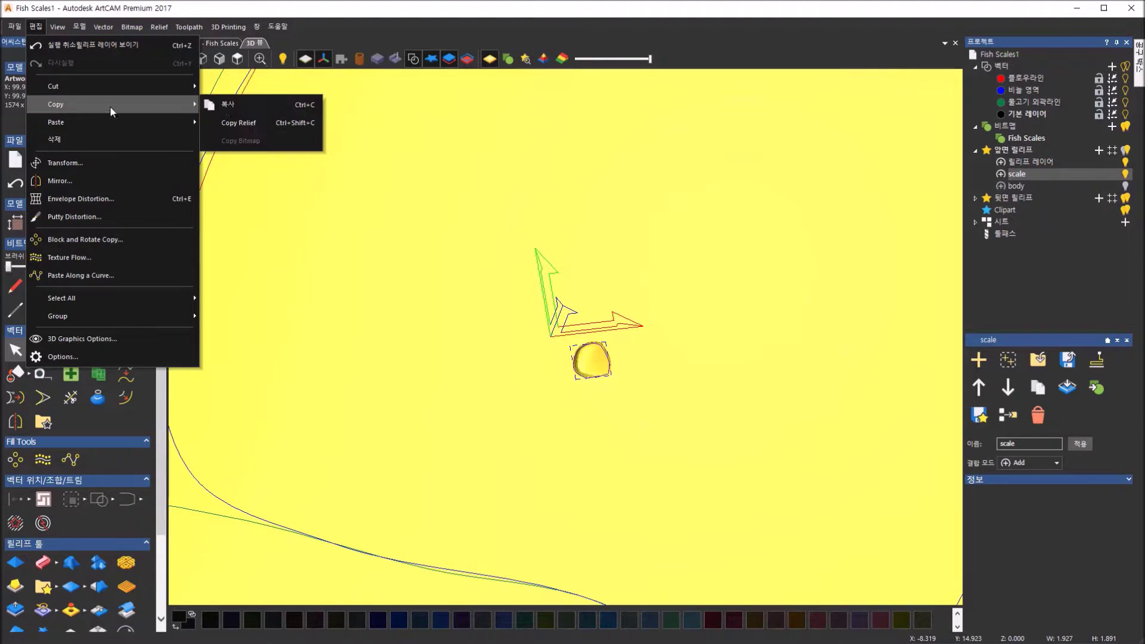
click(403, 241)
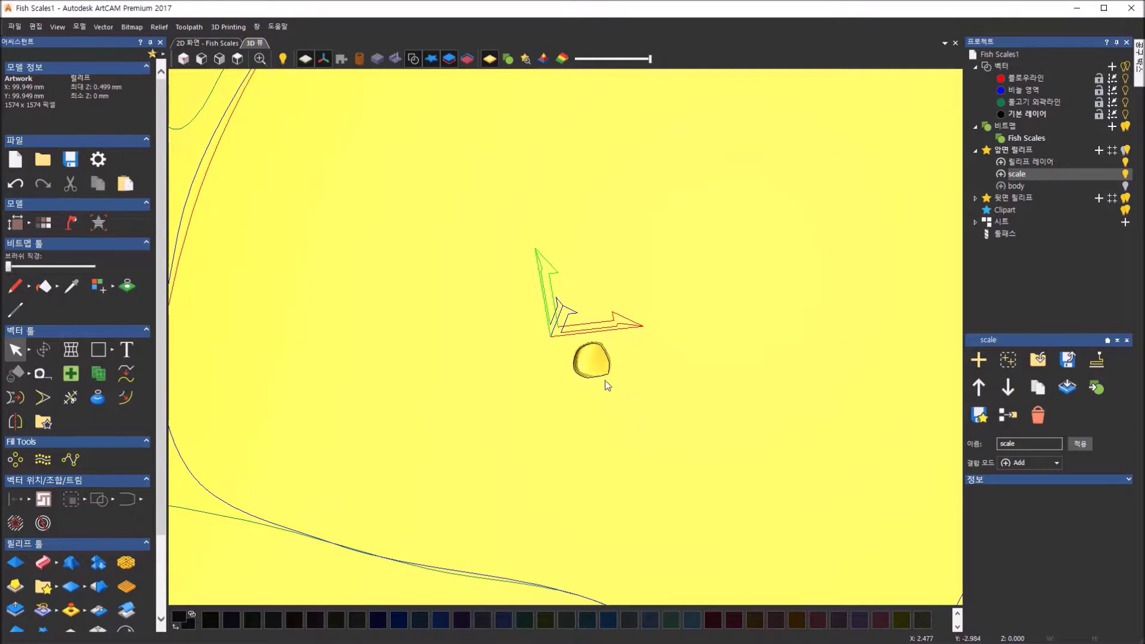
Step: Create a relief clipart of the single scale from its selected outline and open the clipart's transform settings
scroll(601, 376, down, 1)
scroll(601, 376, down, 1)
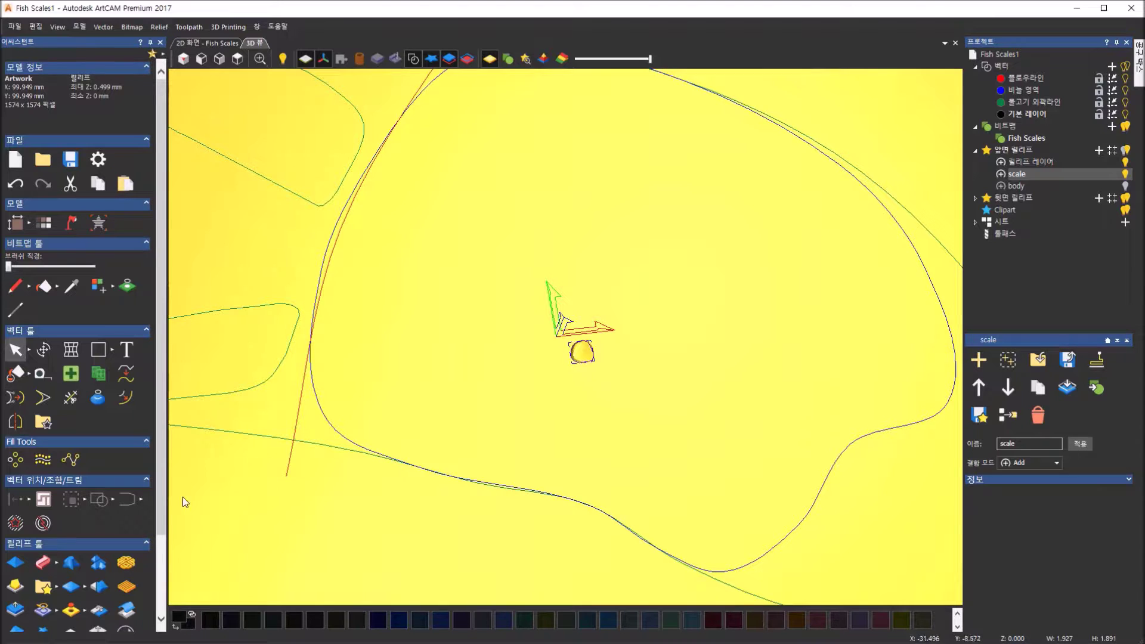
scroll(161, 558, down, 1)
scroll(160, 557, down, 3)
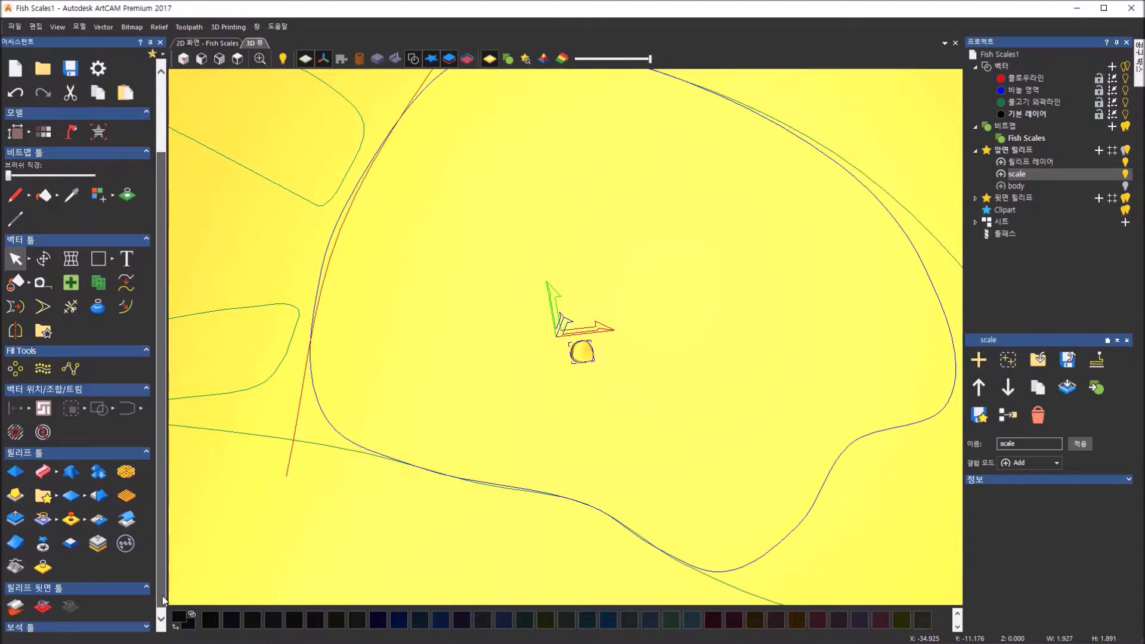
click(43, 550)
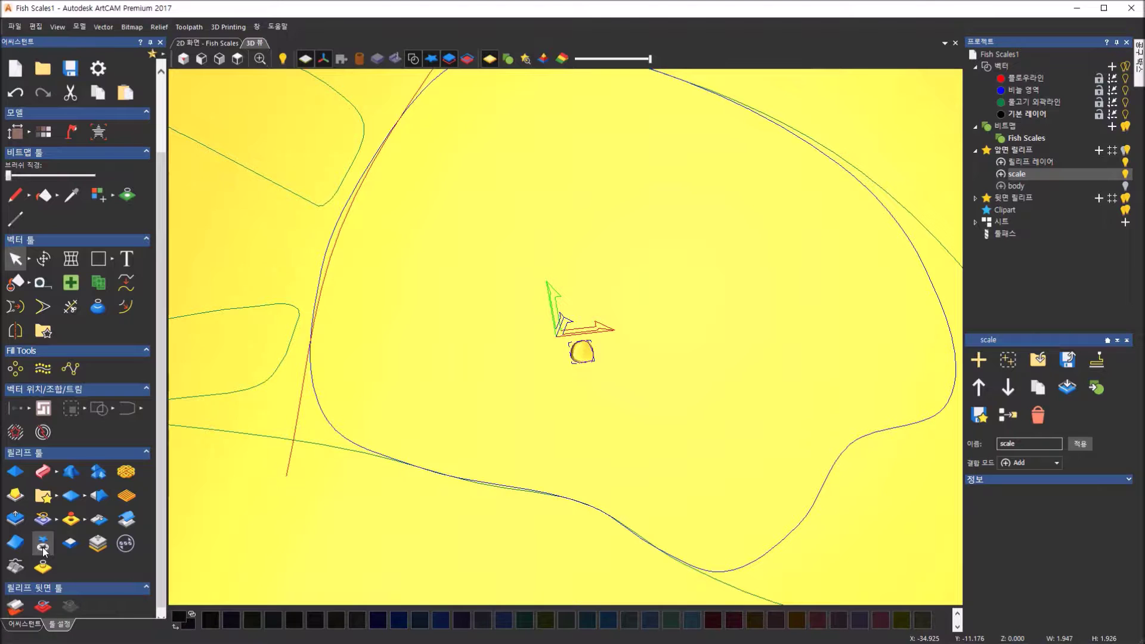
click(587, 350)
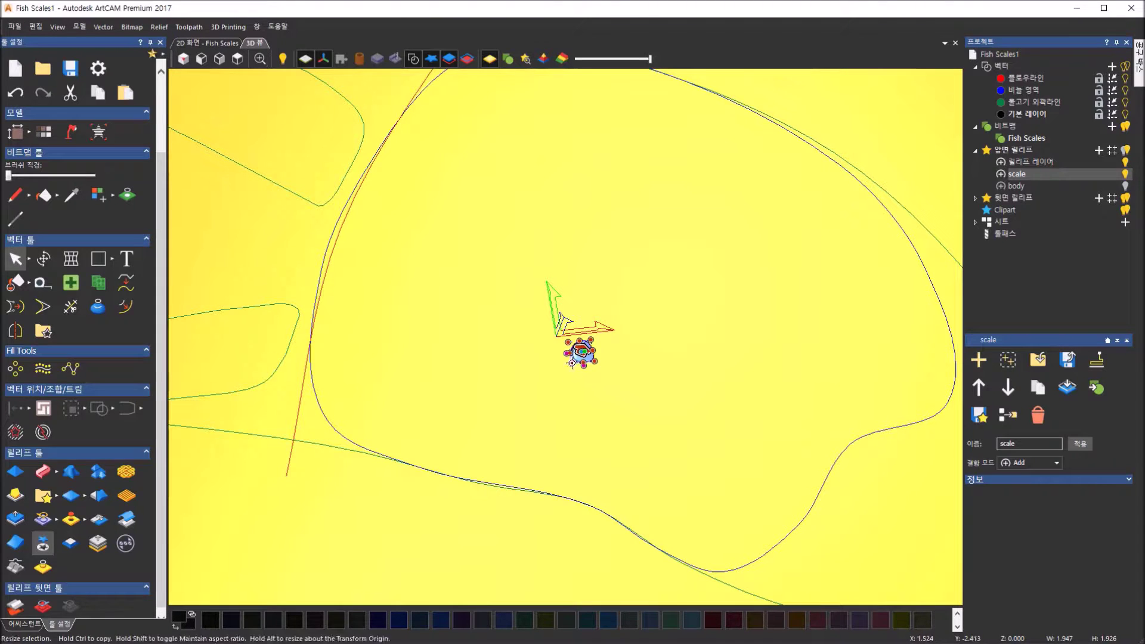
scroll(561, 318, up, 6)
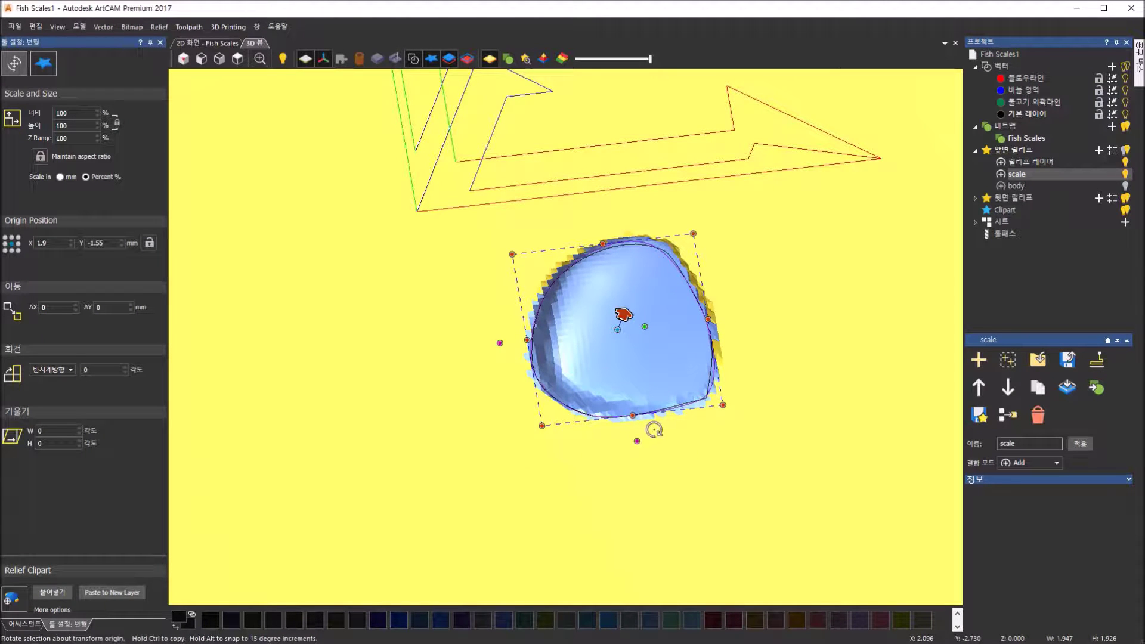
Step: Return from the transform settings to the main tool set and start the Texture Flow tool
scroll(640, 405, down, 5)
scroll(636, 404, down, 2)
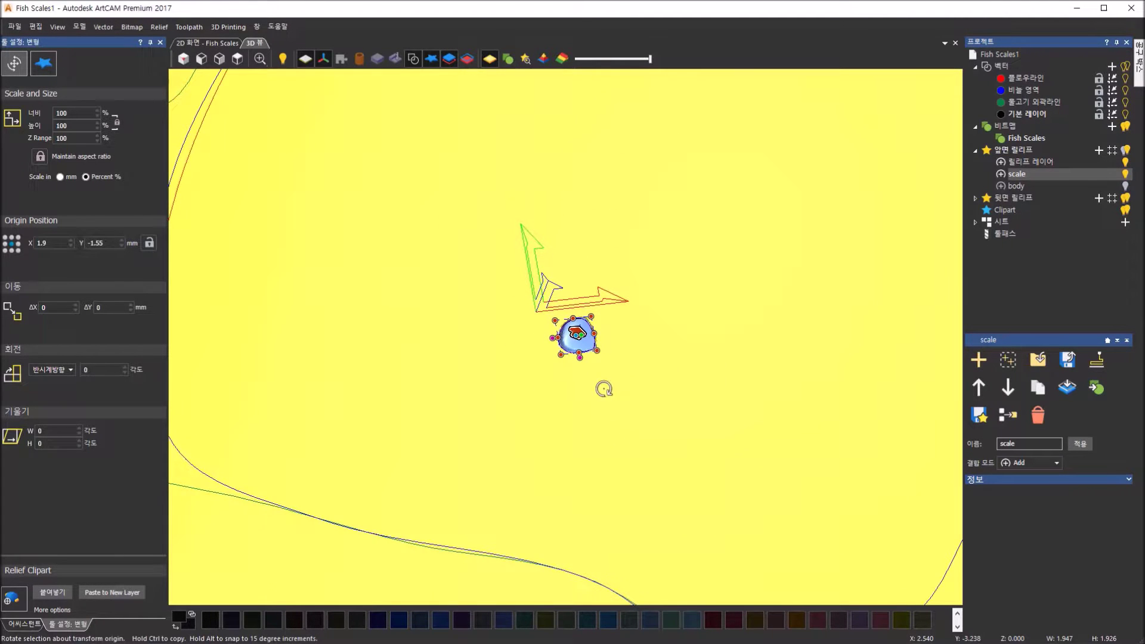
click(24, 625)
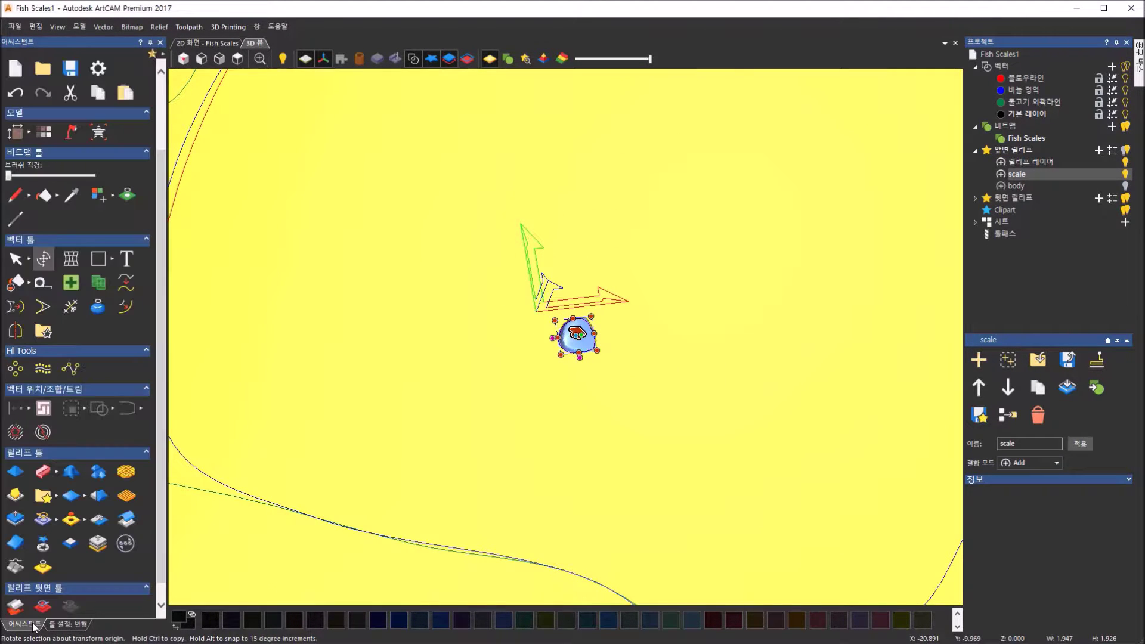
scroll(501, 435, down, 3)
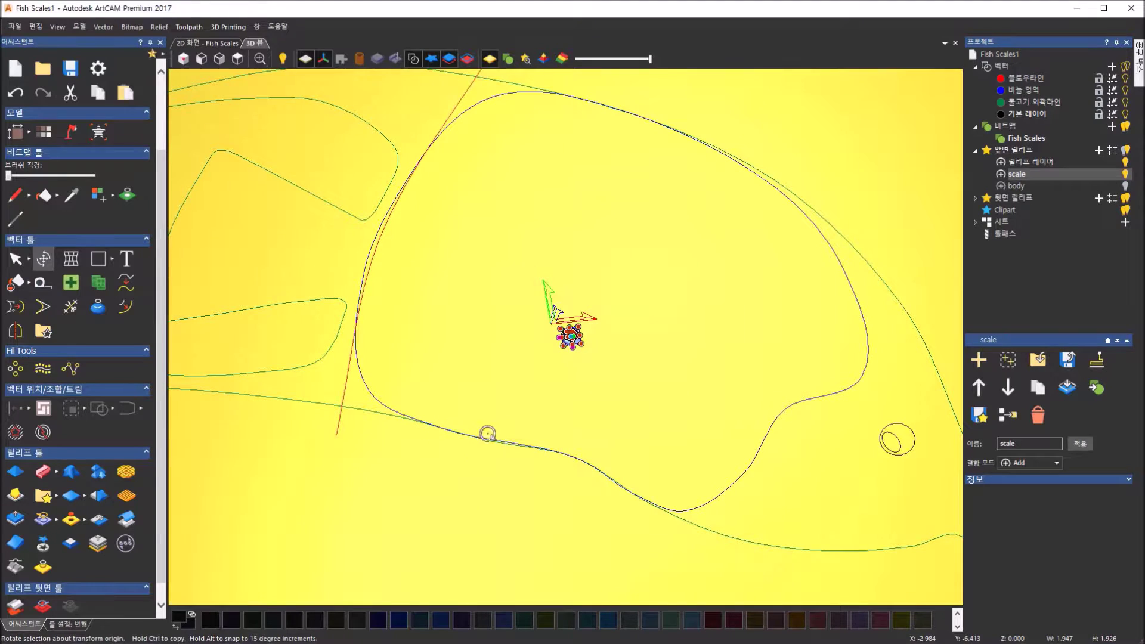
scroll(130, 488, down, 1)
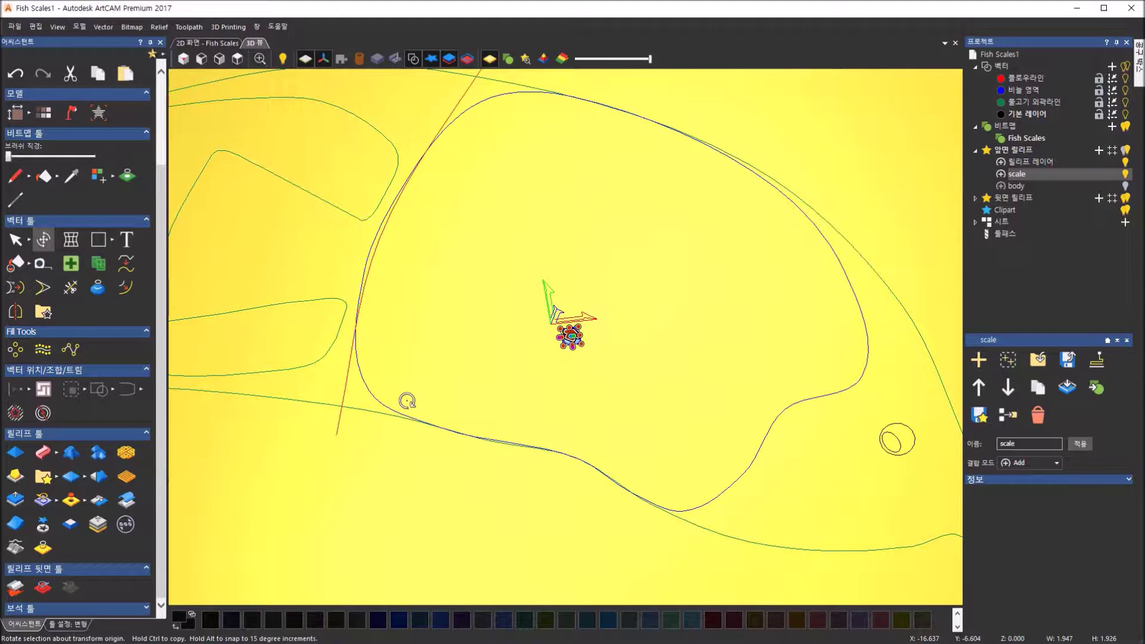
click(47, 357)
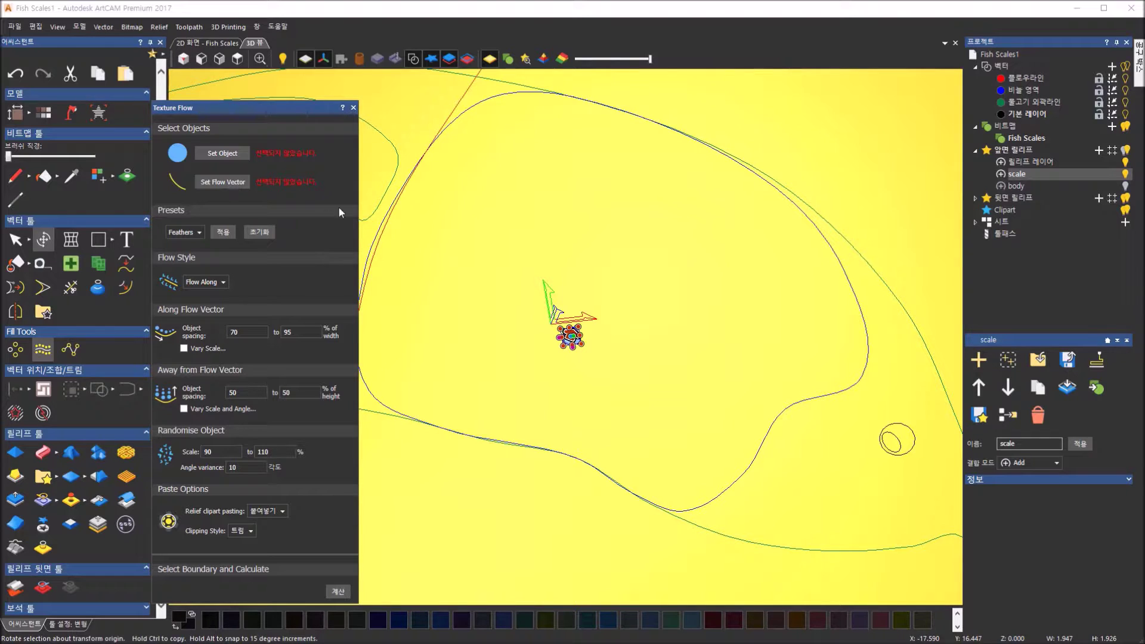
Step: Set the selected scale clipart near the origin as the Texture Flow object
scroll(574, 295, up, 3)
scroll(615, 243, up, 3)
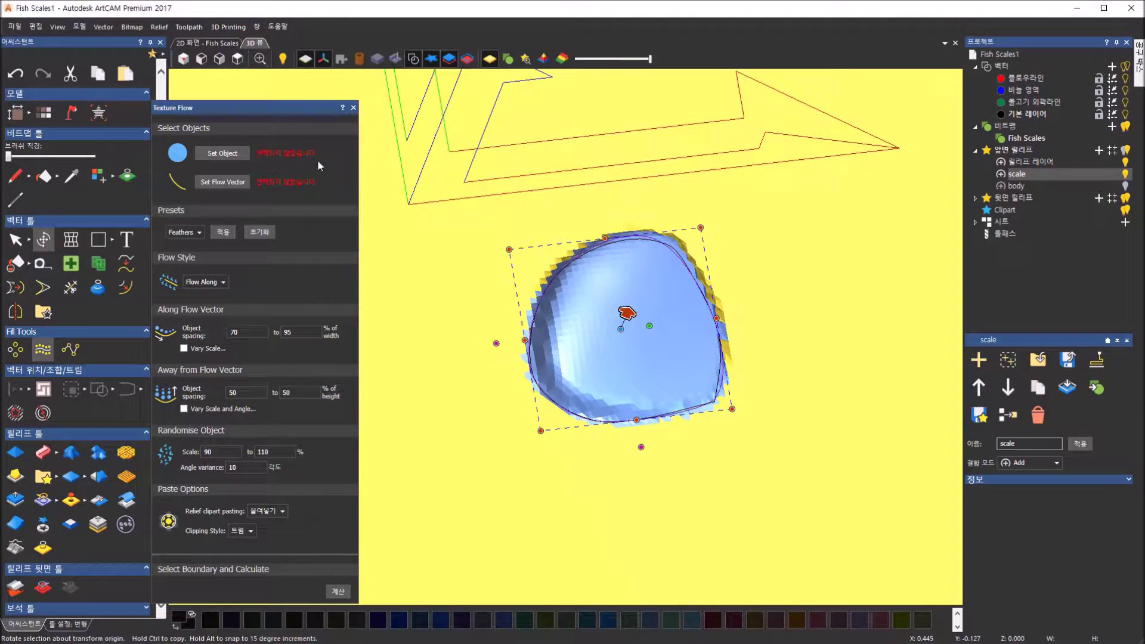
click(238, 158)
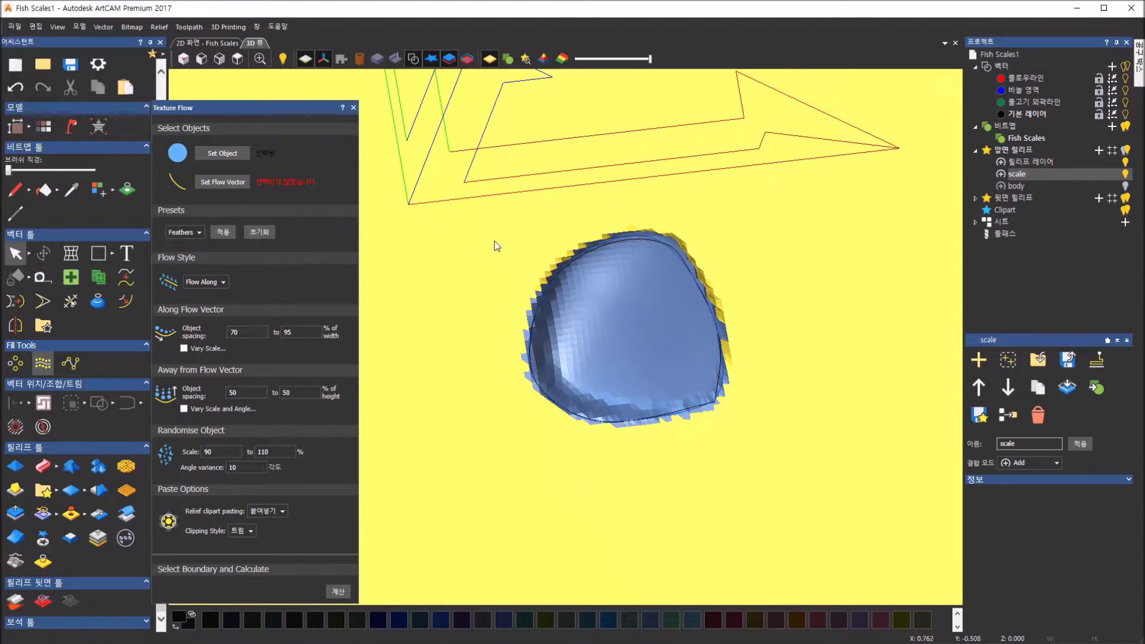
click(220, 154)
Step: Set the open curved line along the tail end of the body as the flow vector
scroll(509, 235, down, 8)
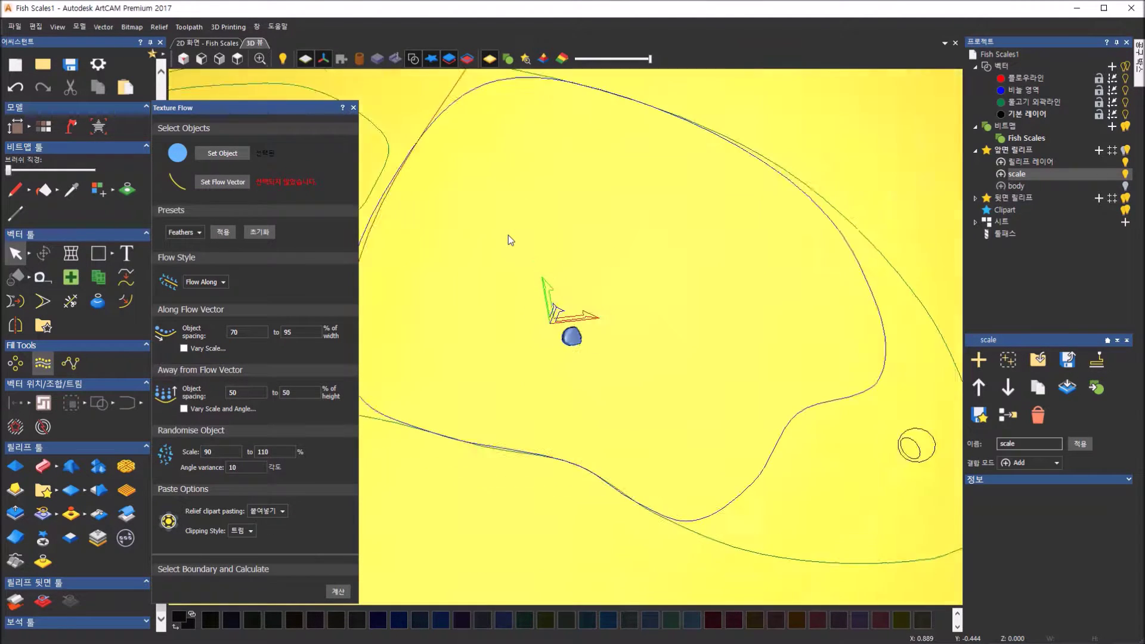
scroll(508, 236, down, 5)
click(532, 181)
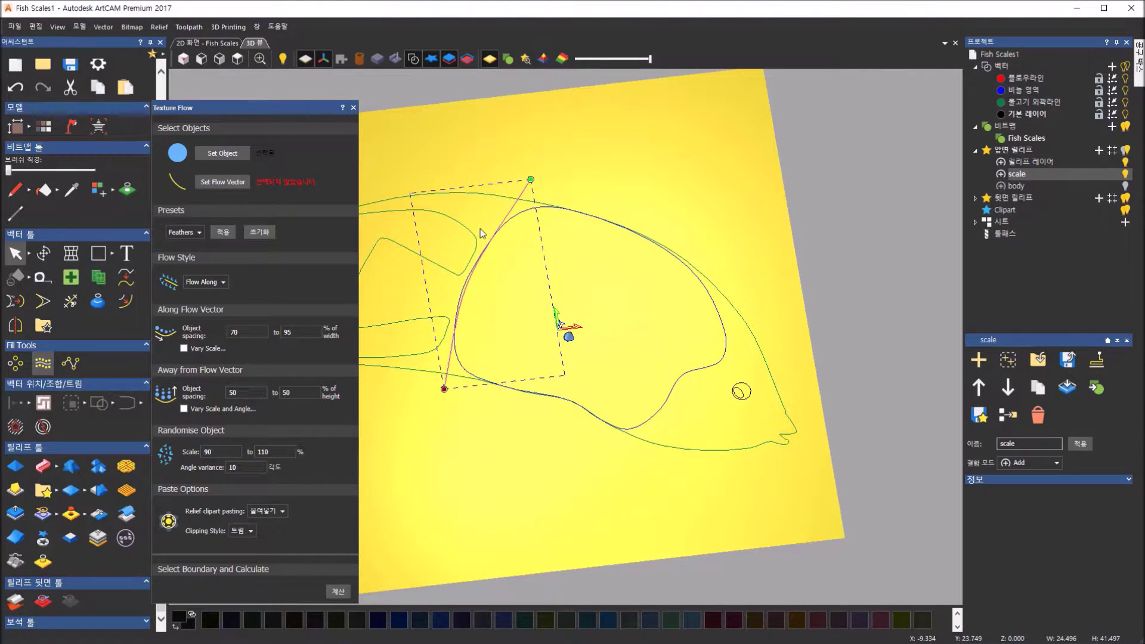
scroll(472, 231, up, 4)
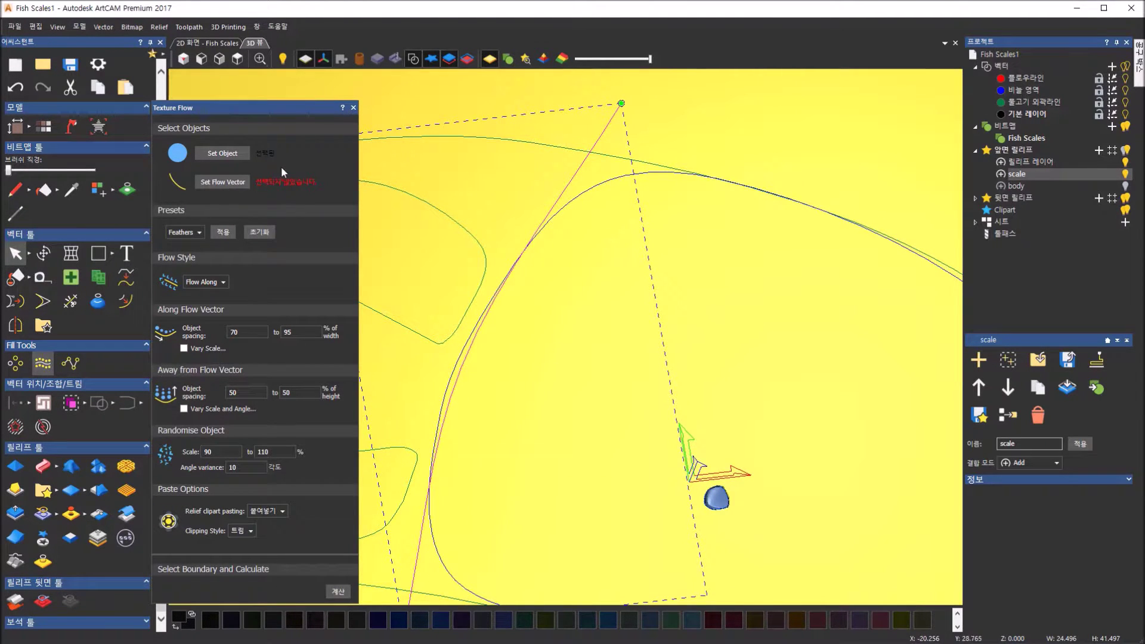
click(241, 185)
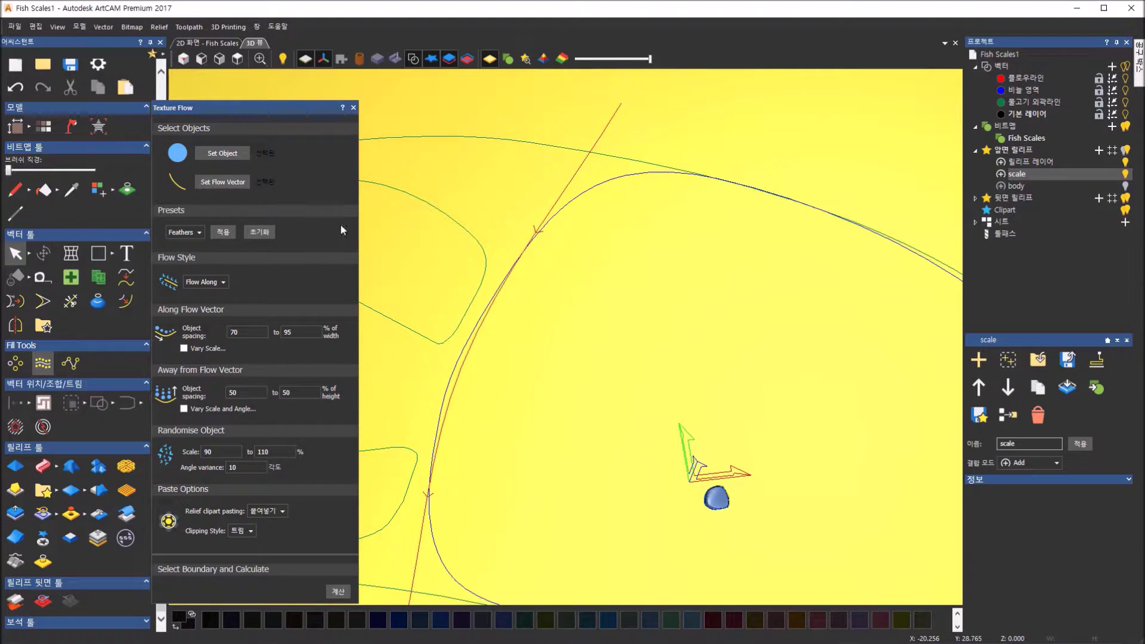
Step: Look through the Texture Flow presets and reset the flow settings to their defaults
scroll(524, 271, down, 2)
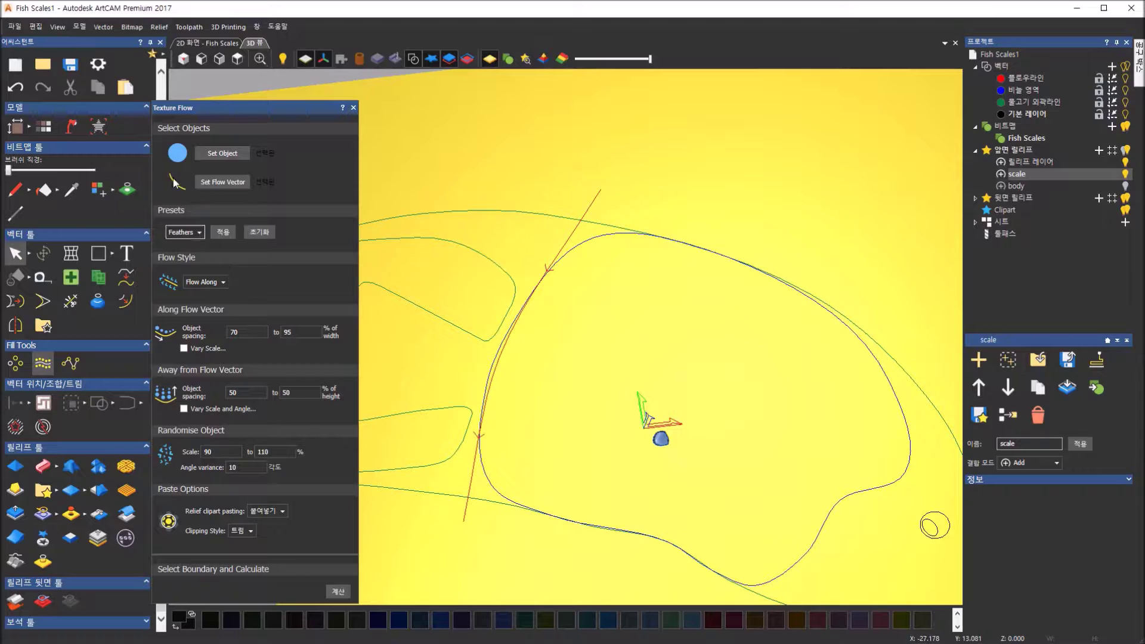
click(203, 237)
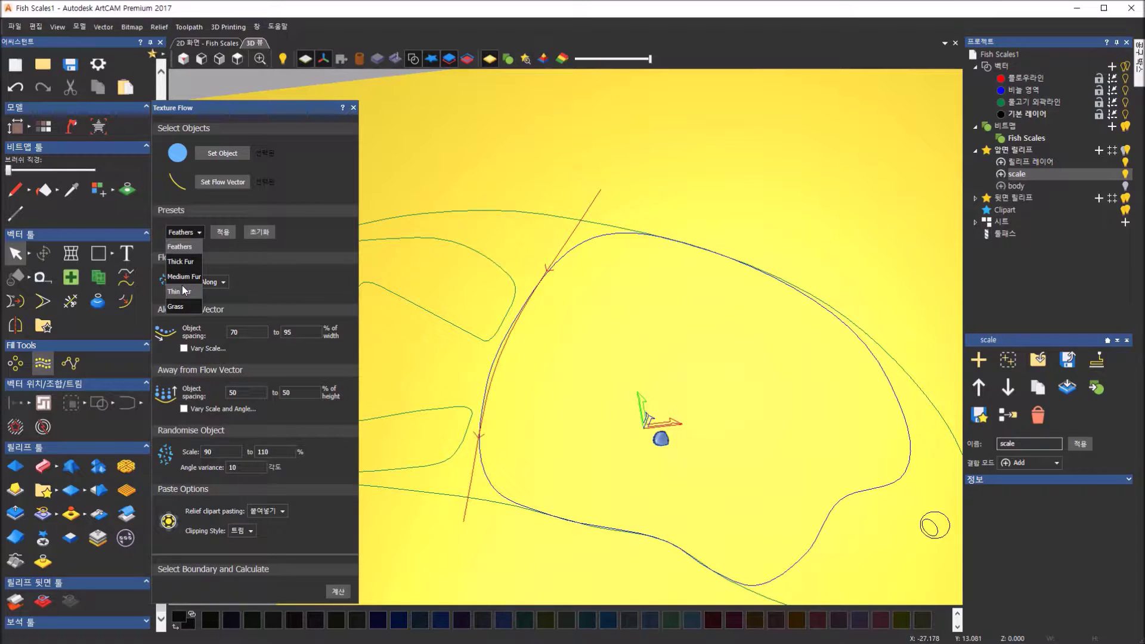
click(294, 241)
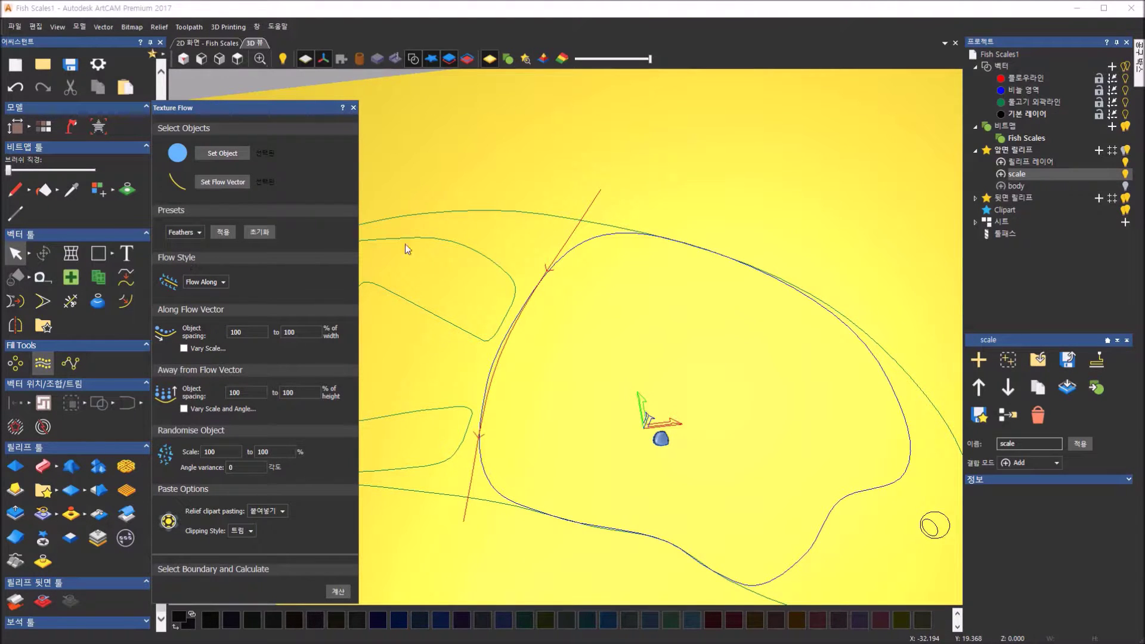
Step: Select the flow line, try the available flow styles and set the style to Mirror Along
click(583, 219)
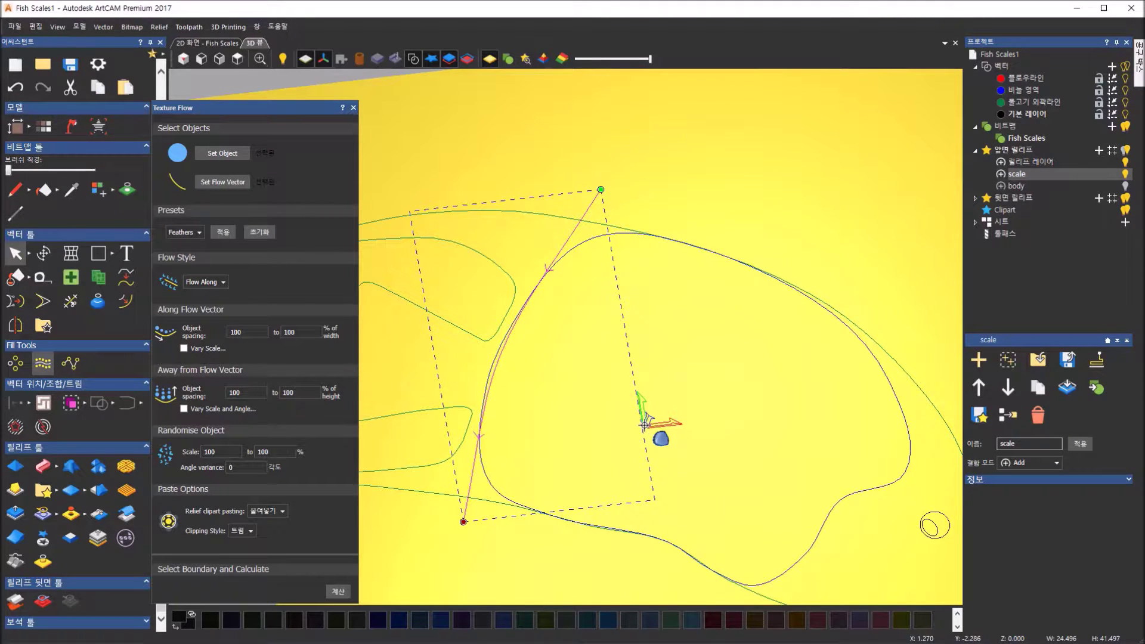
click(217, 285)
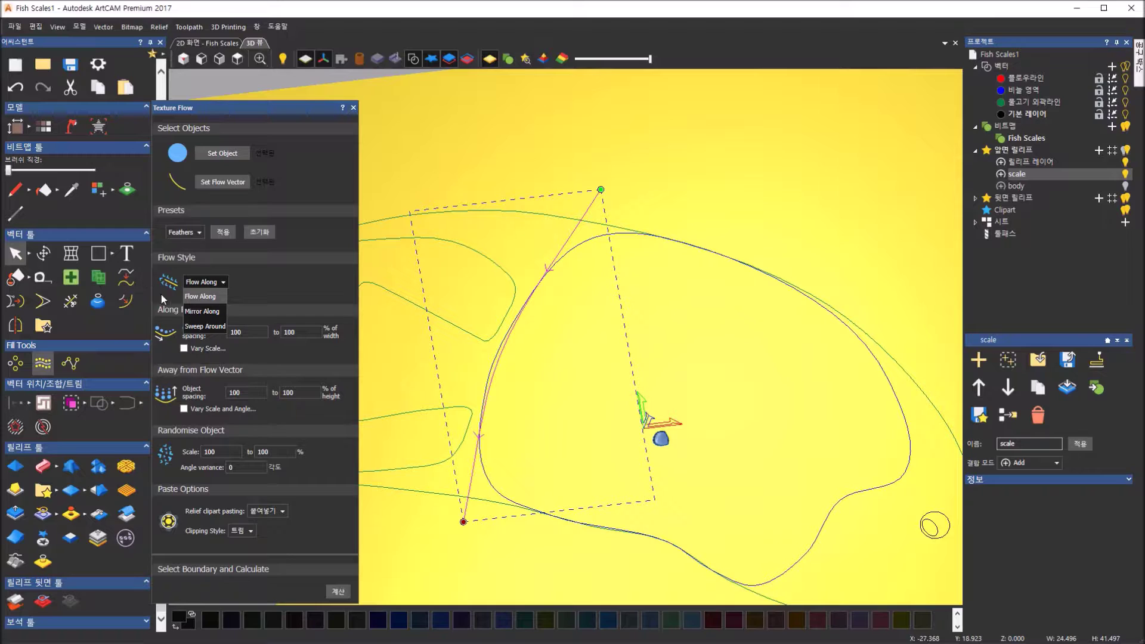
click(221, 314)
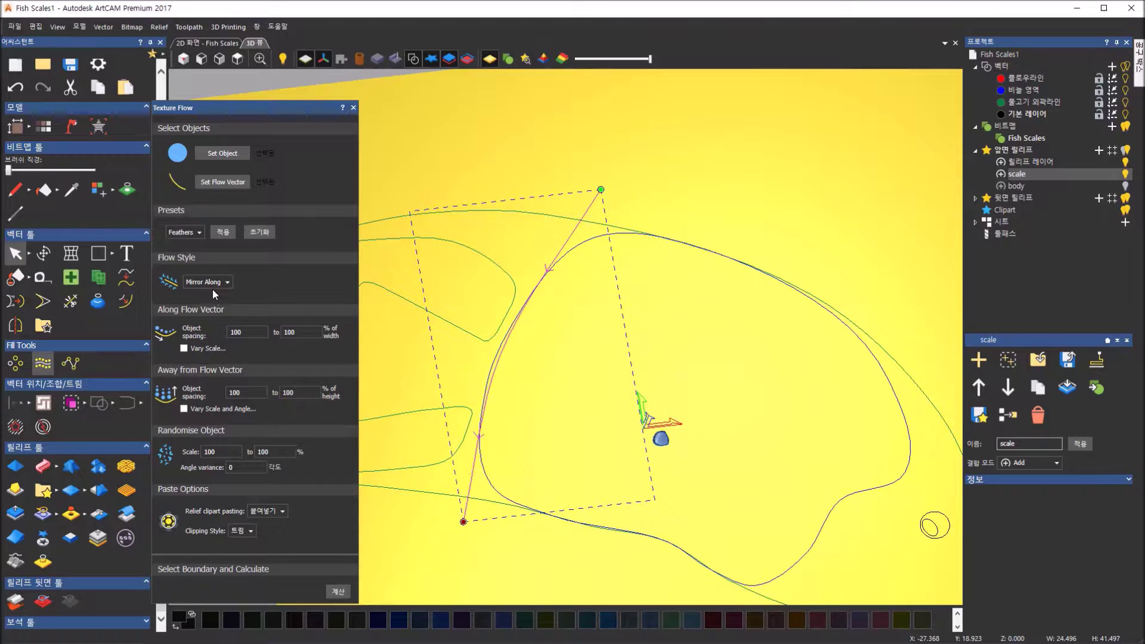
click(224, 287)
click(222, 325)
click(207, 281)
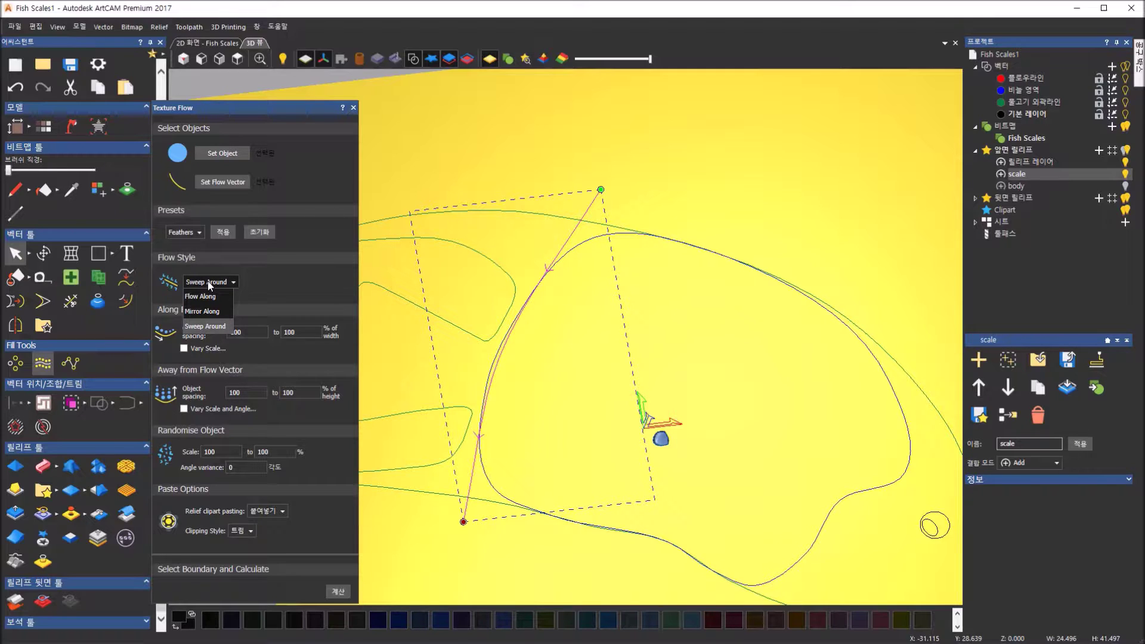
click(209, 312)
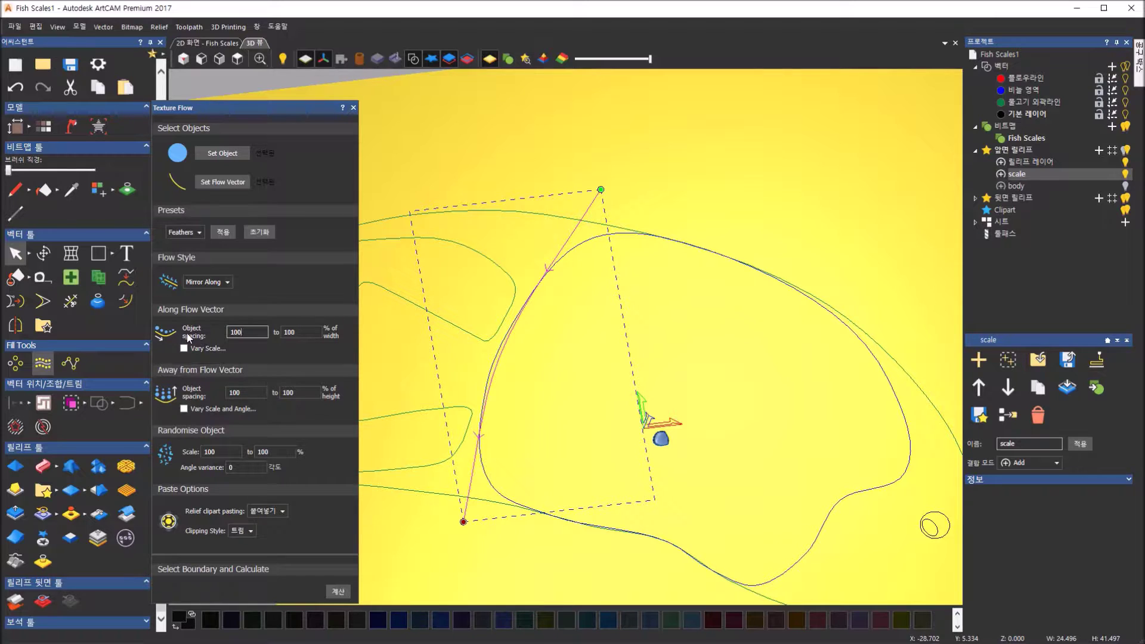
Step: Review the object spacing along and away from the flow vector and the random scale and angle variance settings
click(301, 333)
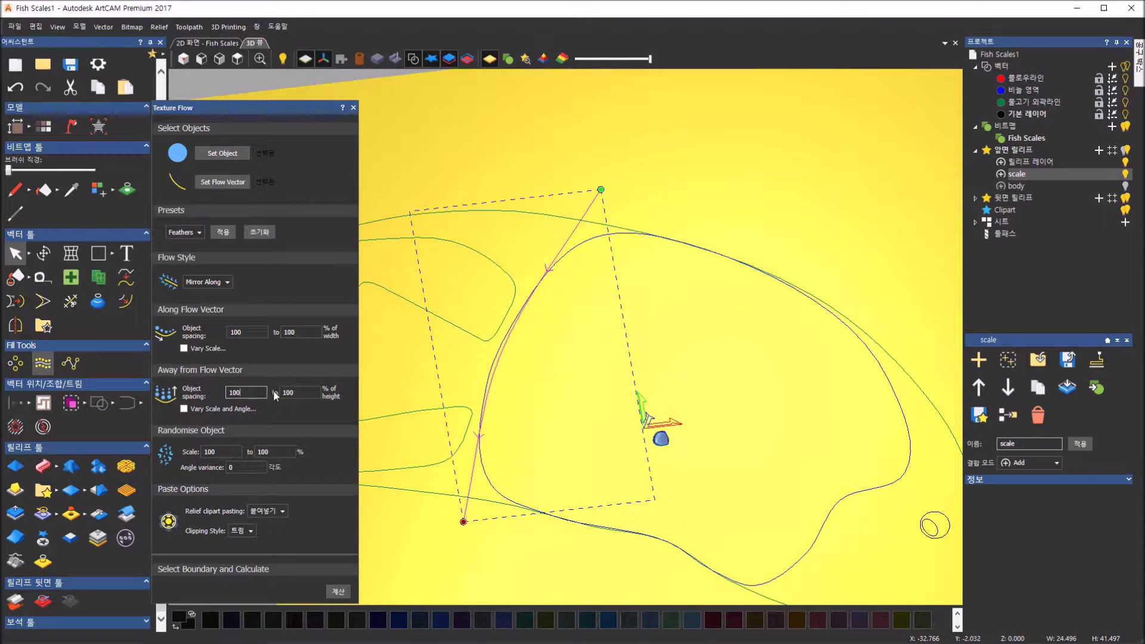
click(295, 392)
click(662, 440)
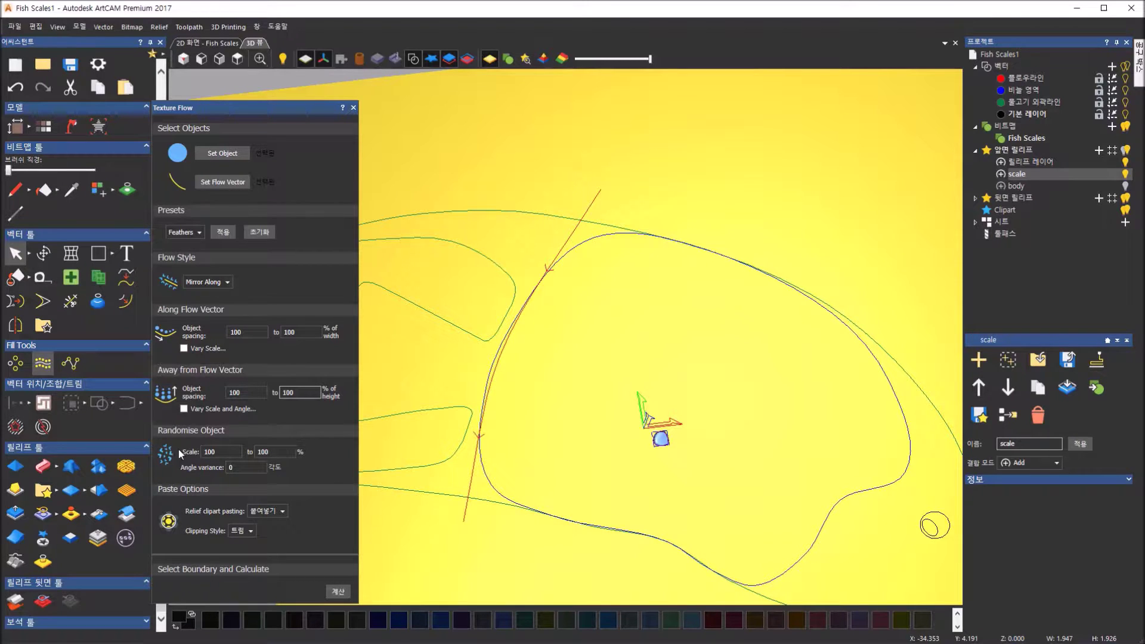
click(234, 451)
click(283, 453)
click(249, 468)
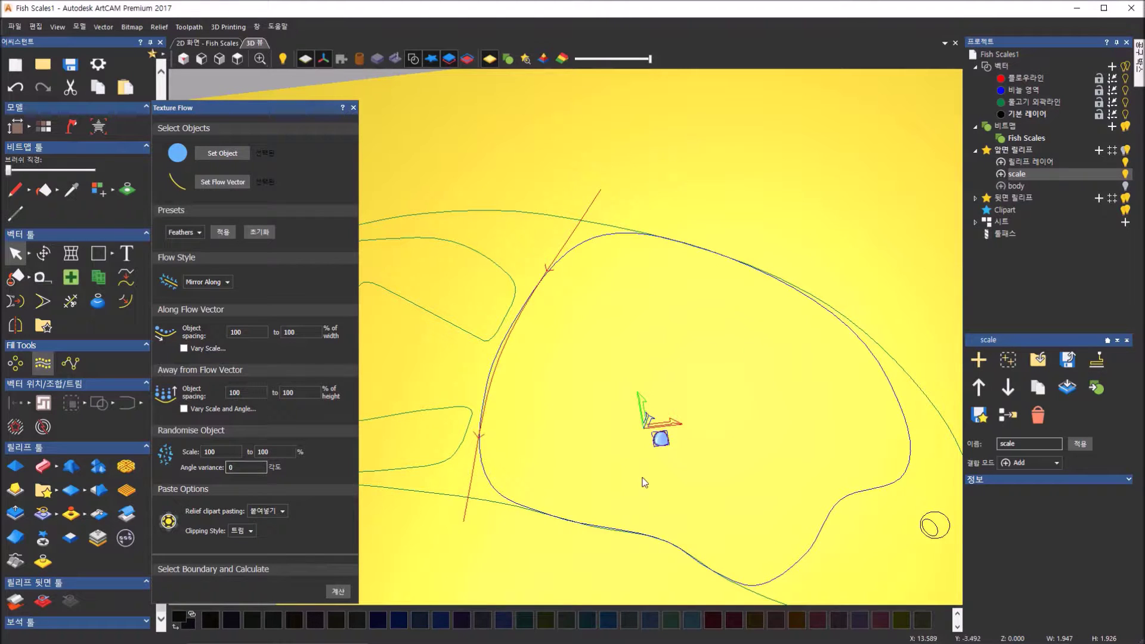
click(263, 452)
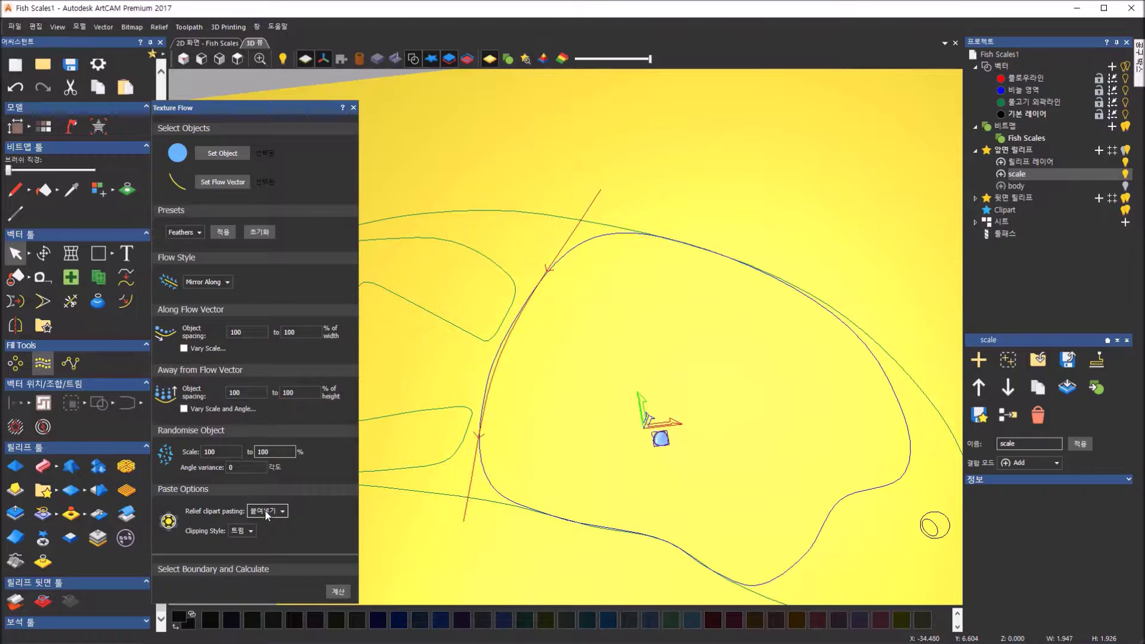
Step: Set the clipping style to 유지, then select the scale-area outline on the body as boundary and calculate the texture flow
click(280, 512)
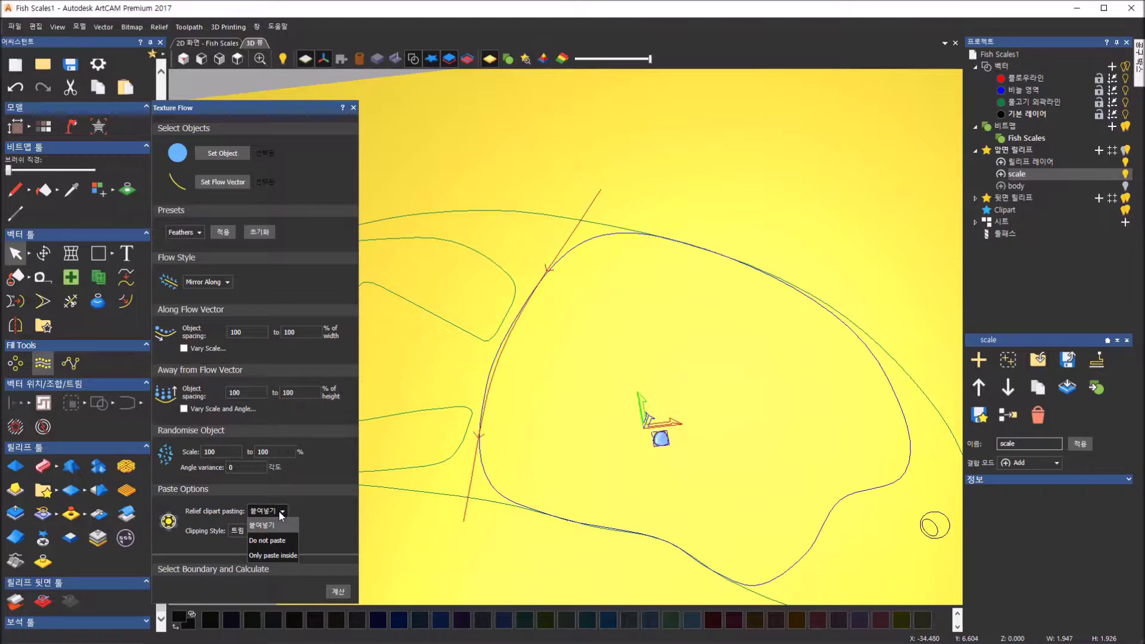
click(279, 512)
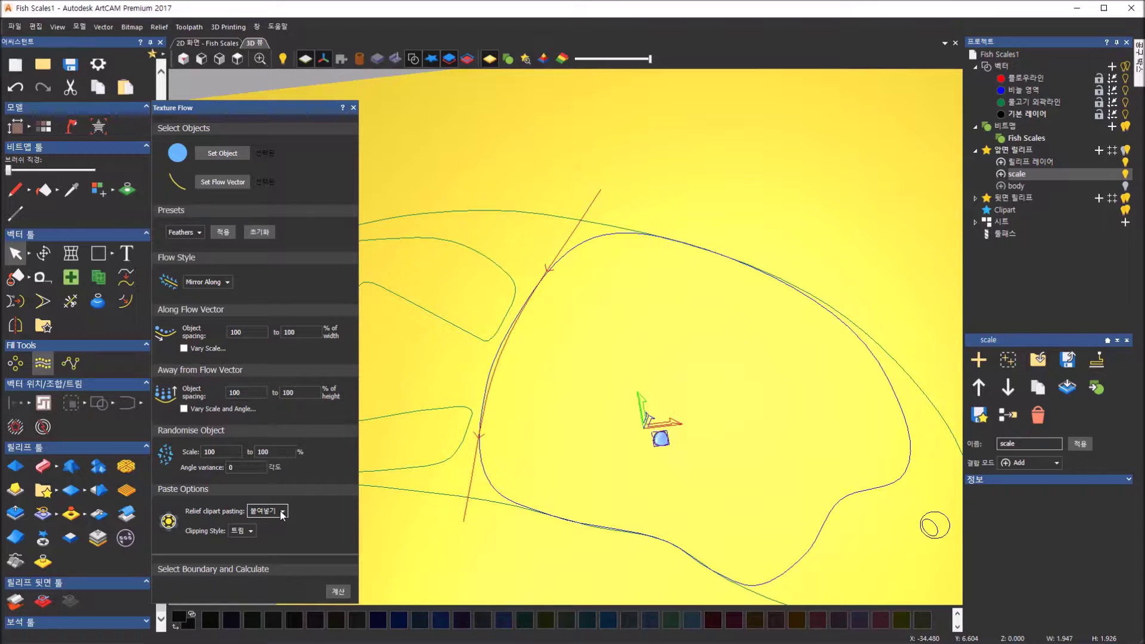
click(255, 535)
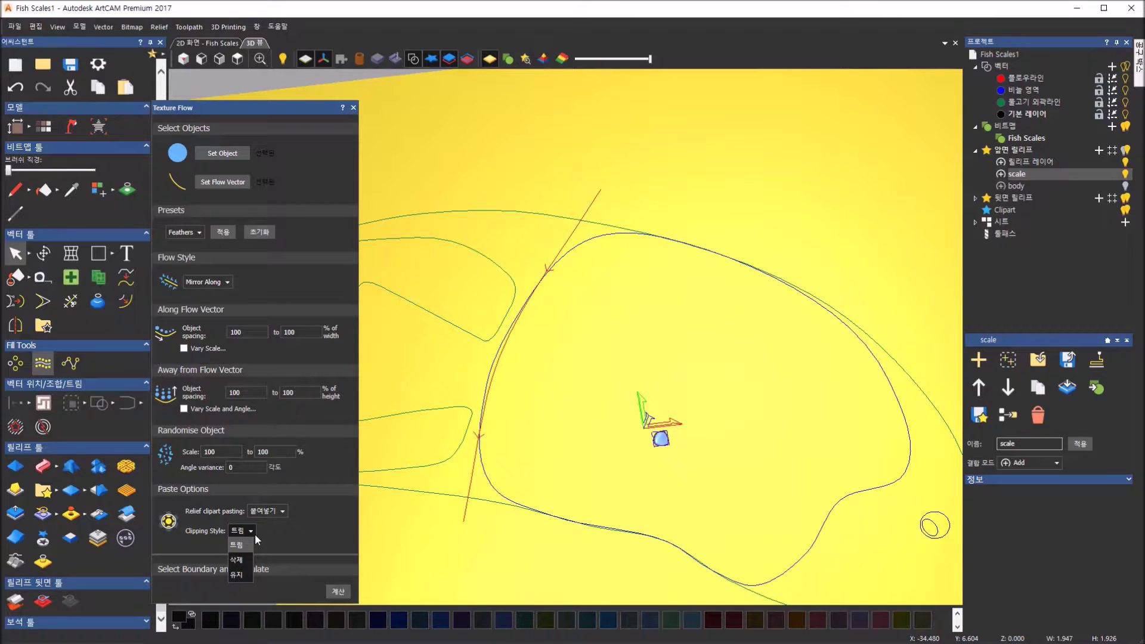
click(233, 576)
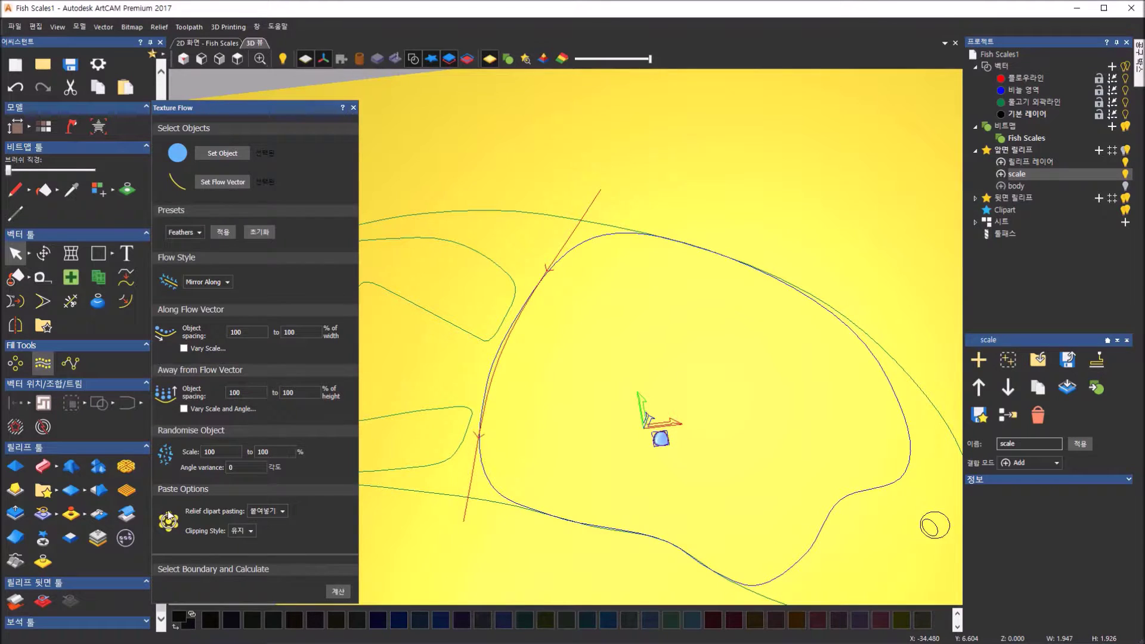
click(807, 555)
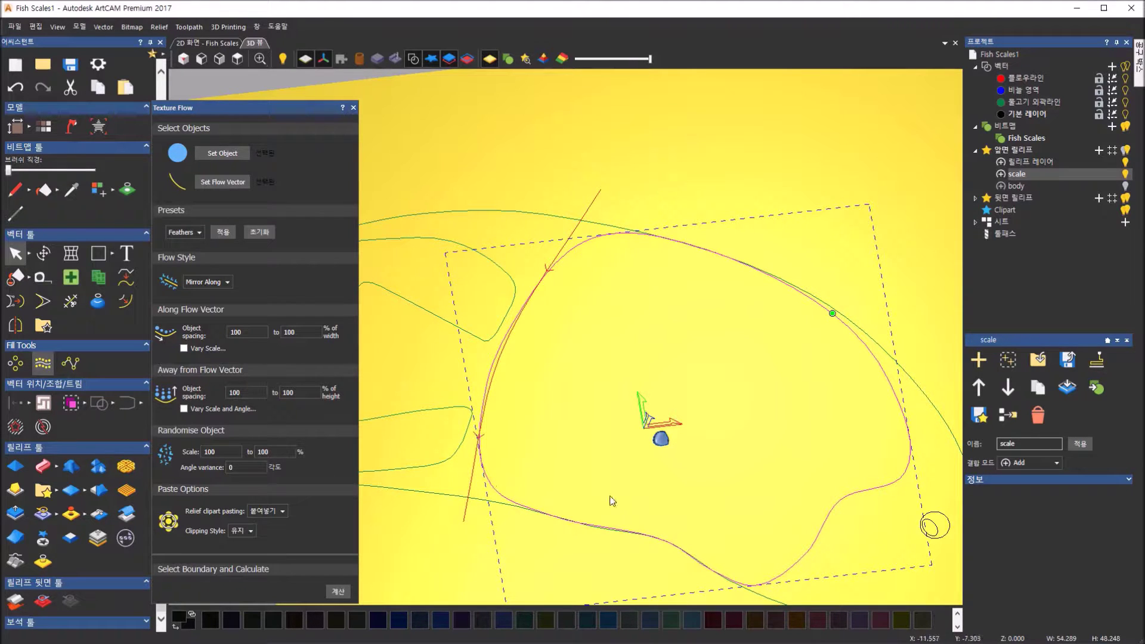
click(332, 593)
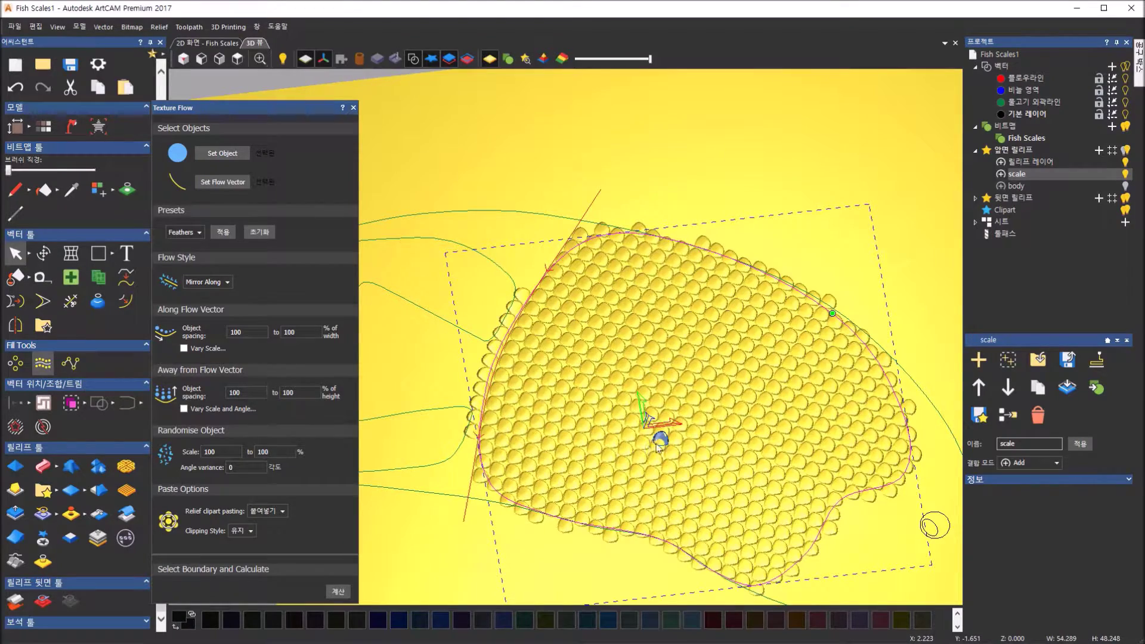
Step: Inspect the generated scales across the body and along the boundary, then clear them from the scale layer's relief
scroll(655, 439, up, 3)
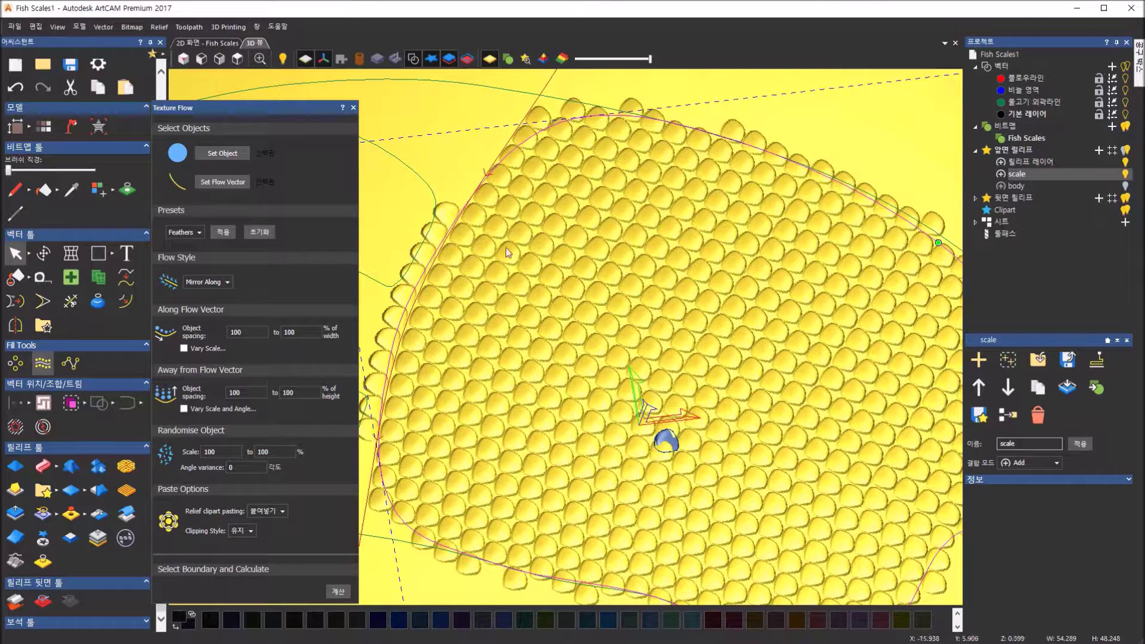
scroll(530, 433, down, 2)
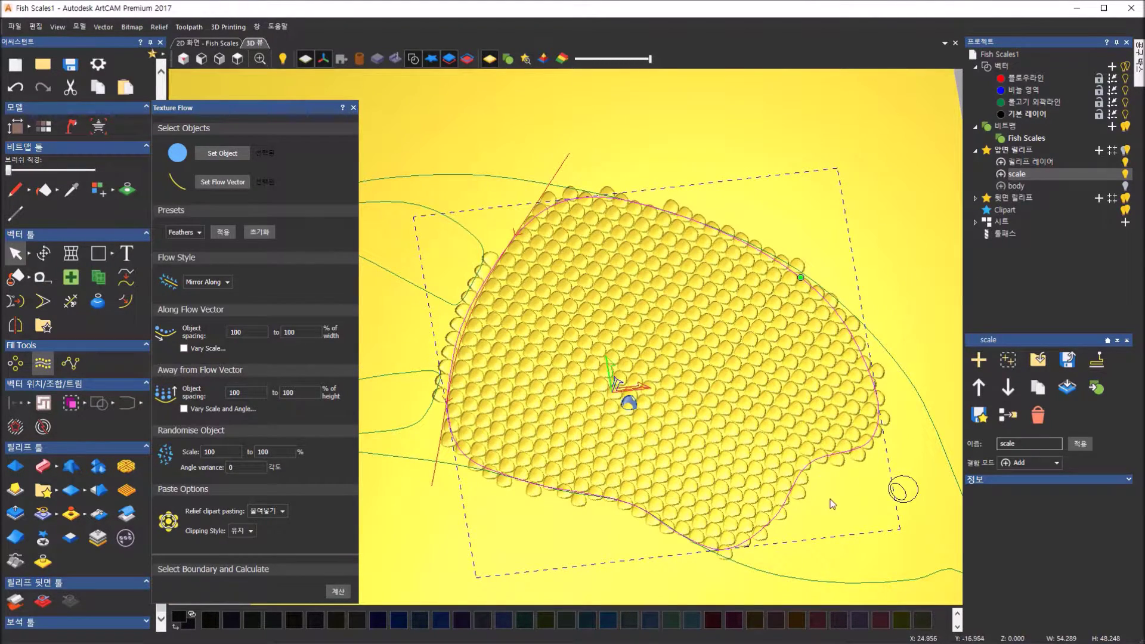
drag(455, 281, 728, 369)
scroll(662, 411, up, 2)
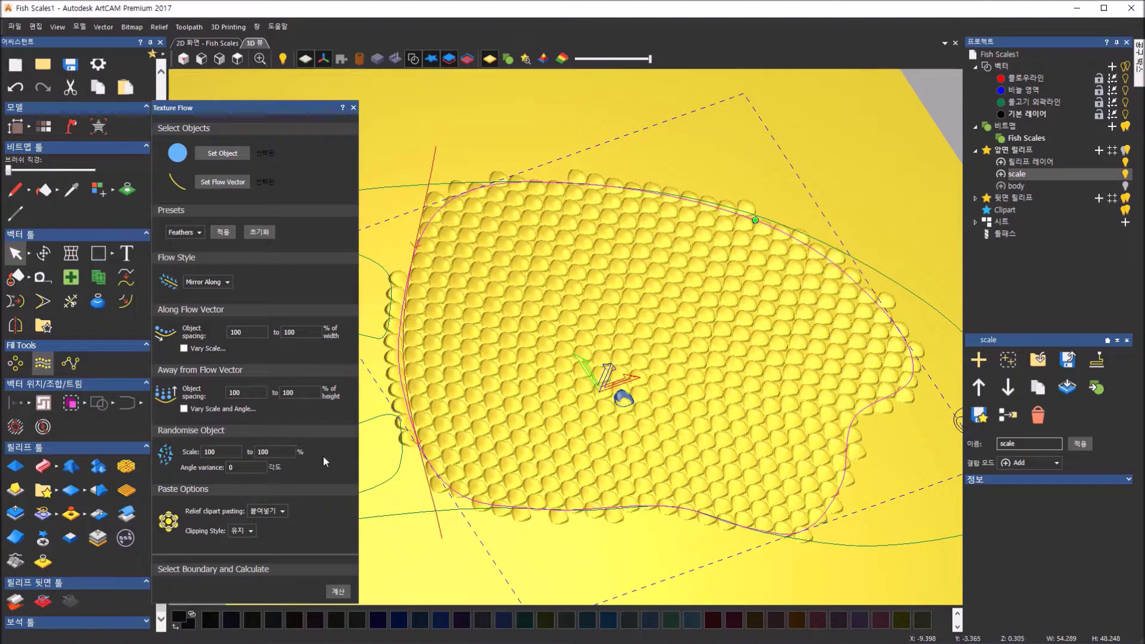
click(72, 496)
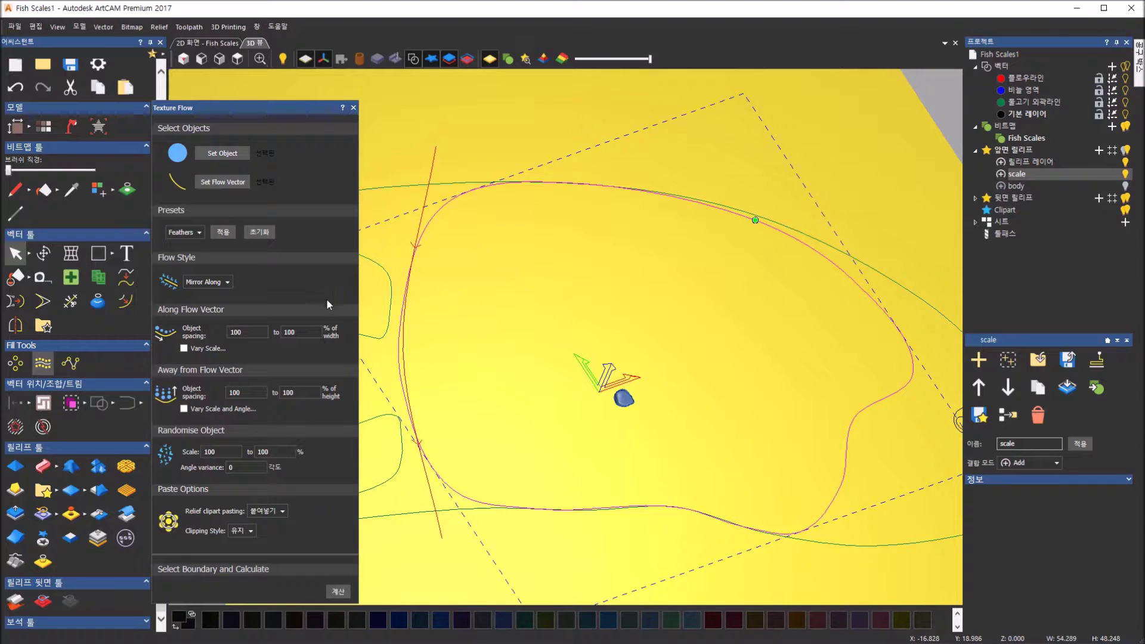
Step: Set the object spacing along the flow vector to 75 to 90 % of width
double_click(241, 332)
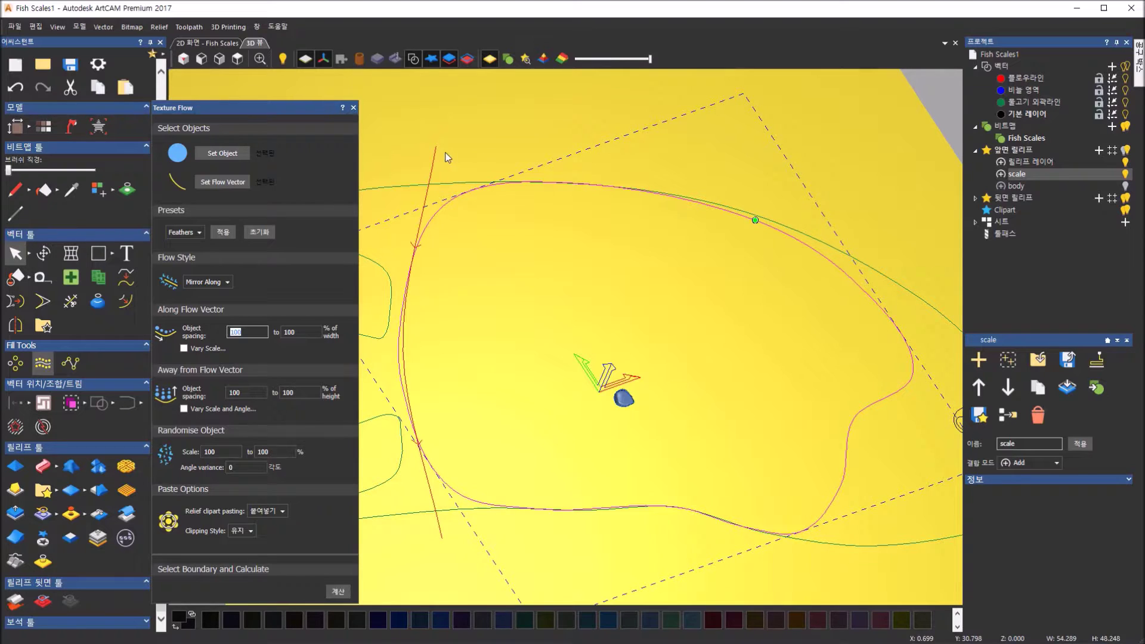
click(255, 335)
drag(250, 337, 200, 338)
text(70)
key(Tab)
text(90)
click(265, 332)
key(BackSpace)
click(298, 330)
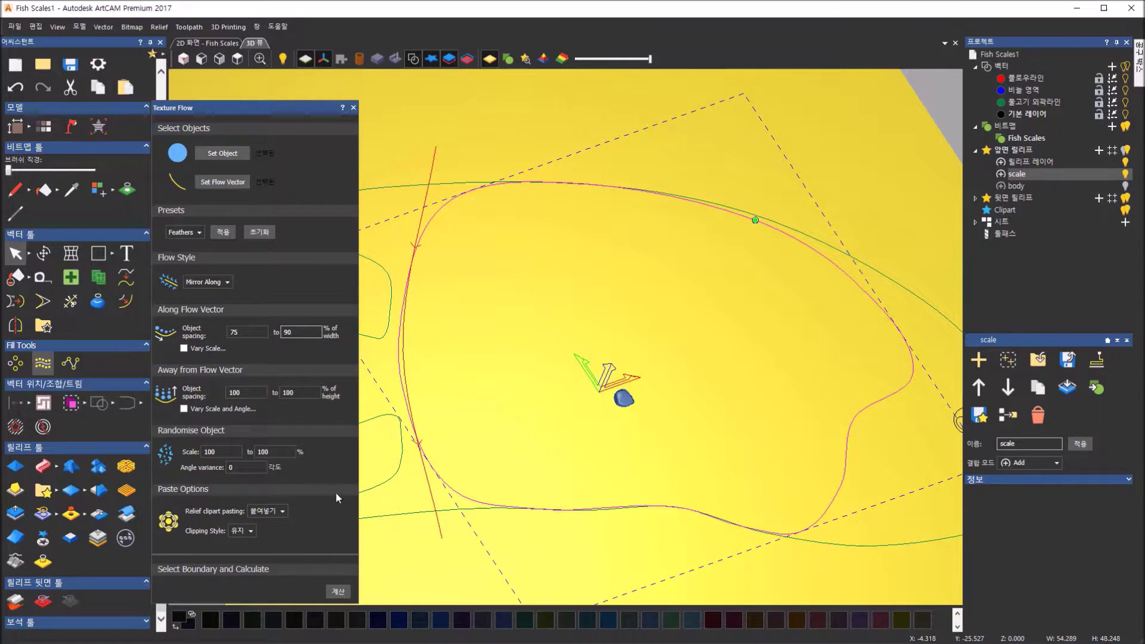
Step: Set the object spacing away from the flow vector to 50 to 50 % of height
double_click(246, 393)
text(50)
key(Tab)
text(50)
click(250, 396)
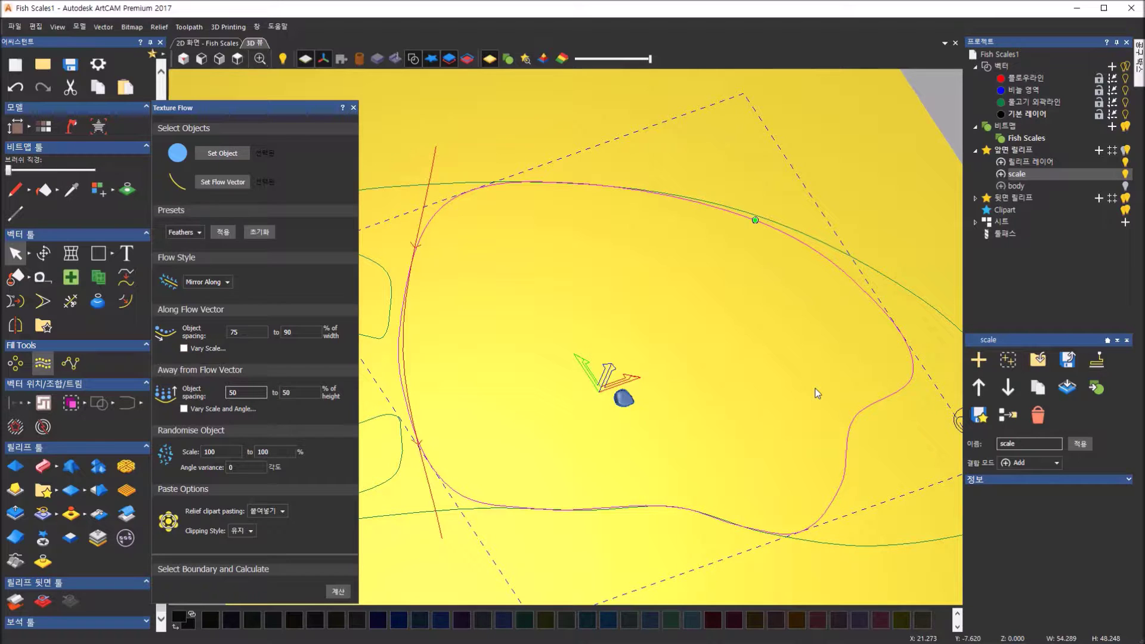
Step: Set the random object scale to 90 to 110 % and the angle variance to 10 degrees, then calculate the texture flow
click(229, 452)
click(260, 450)
click(565, 643)
double_click(225, 454)
text(90)
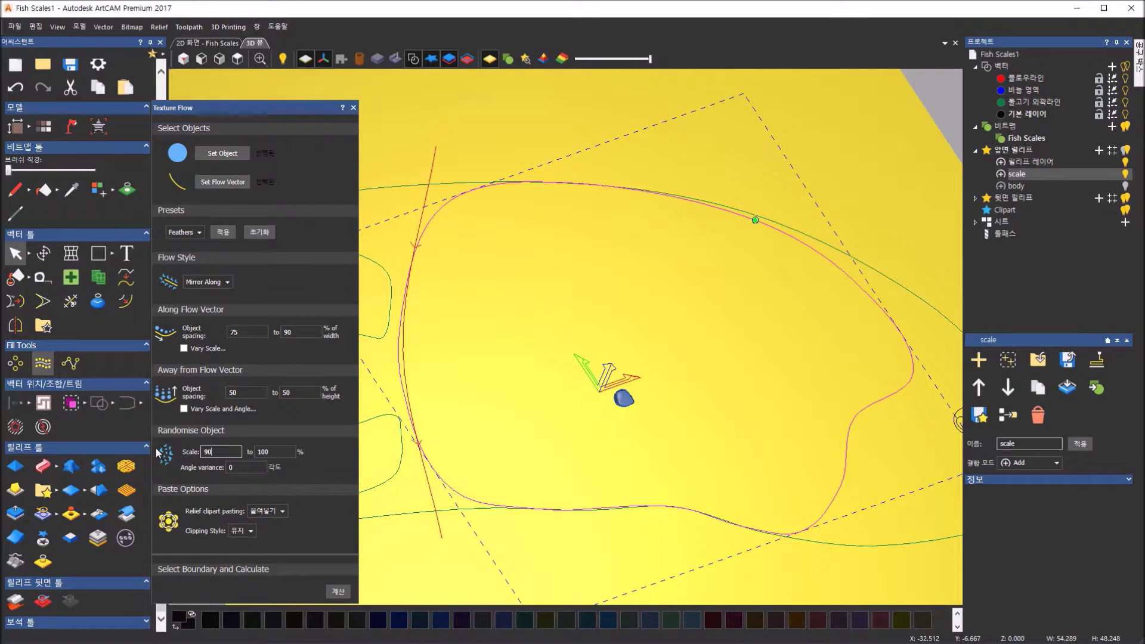
key(Tab)
text(110)
click(230, 453)
key(Tab)
key(Tab)
click(338, 592)
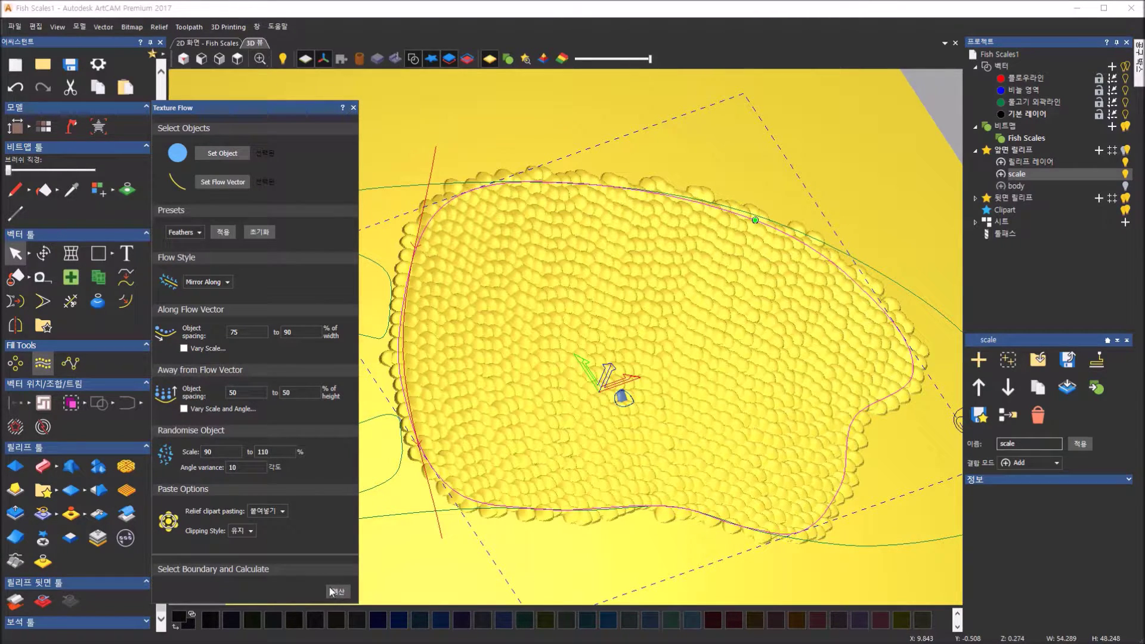
Step: Inspect the generated scales from several angles and compare them with the reference image of the finished fish
drag(486, 258, 453, 297)
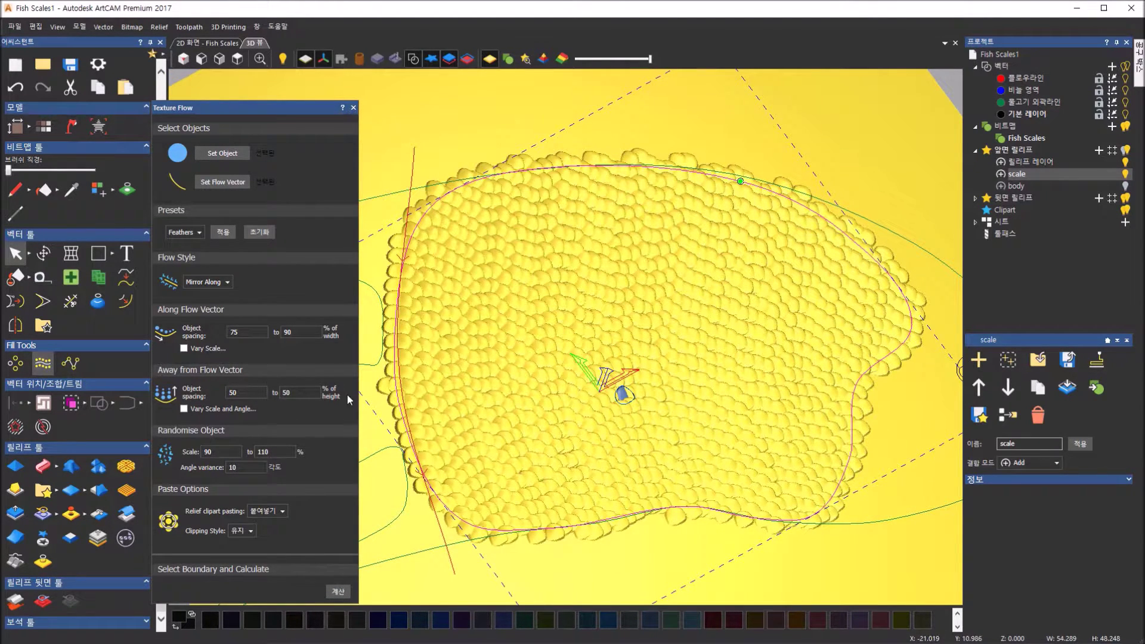
click(285, 332)
scroll(538, 247, up, 3)
drag(560, 300, 541, 315)
scroll(541, 315, down, 5)
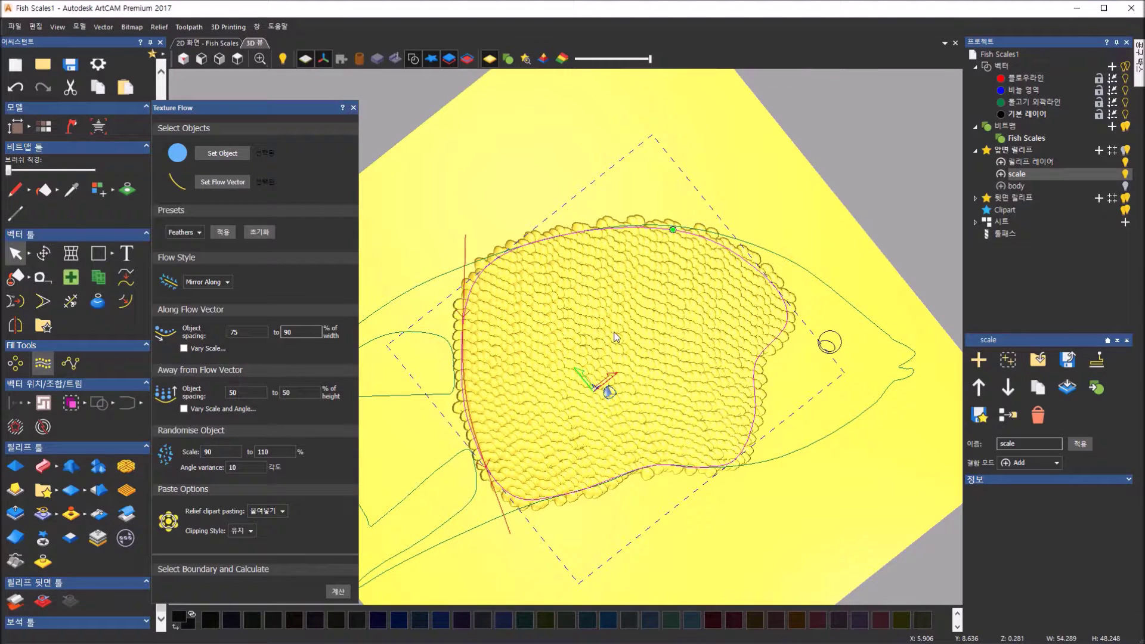
click(301, 393)
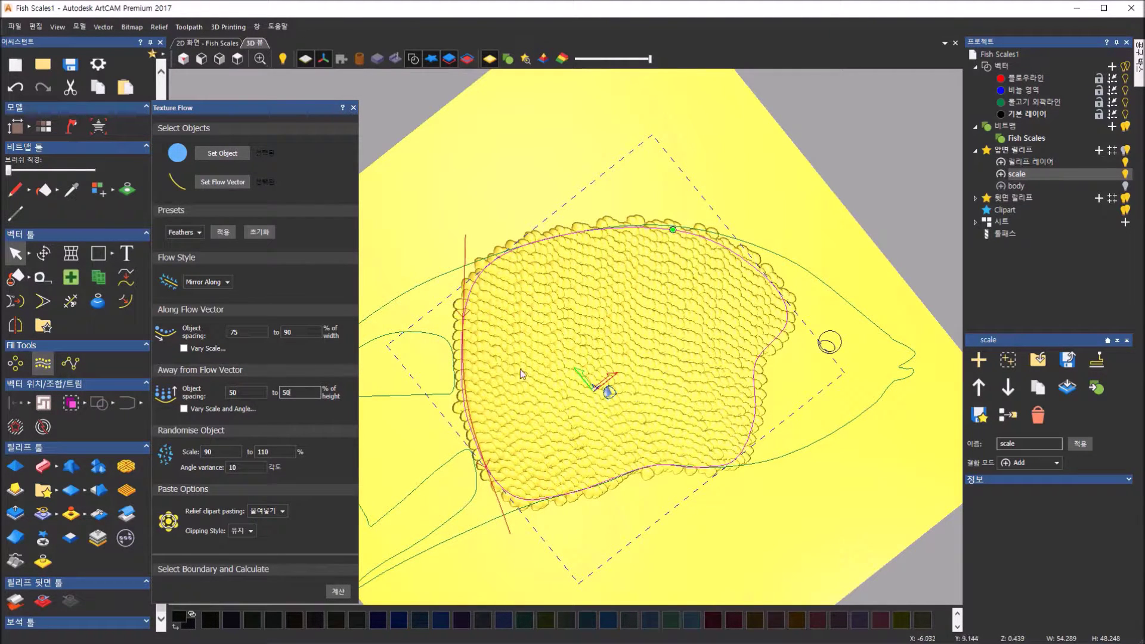
scroll(593, 366, up, 3)
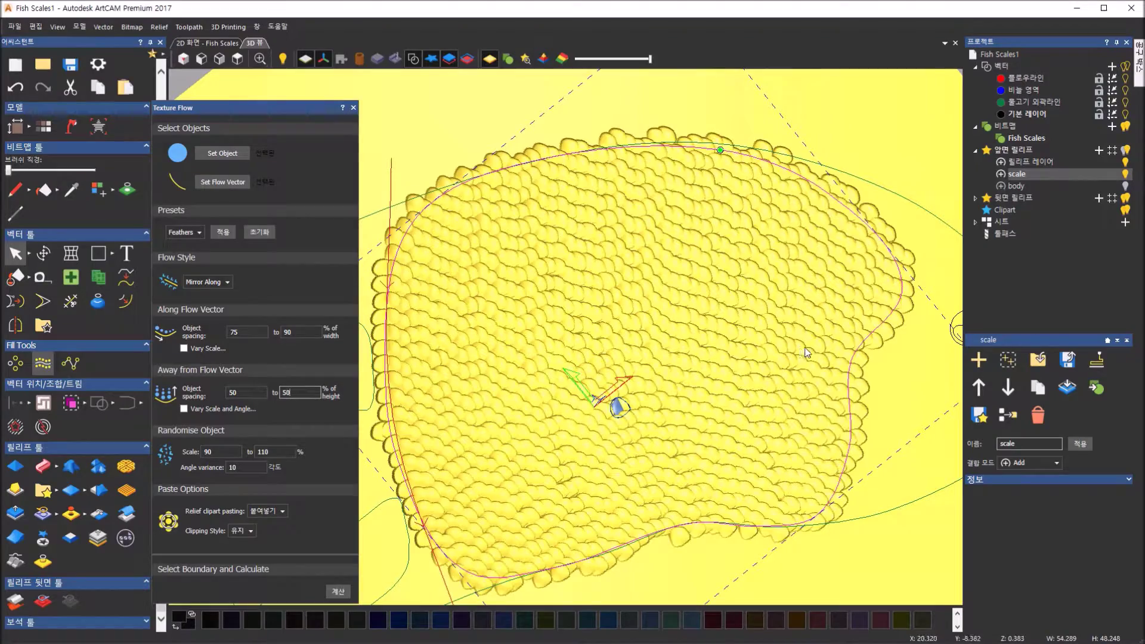
drag(664, 557, 586, 347)
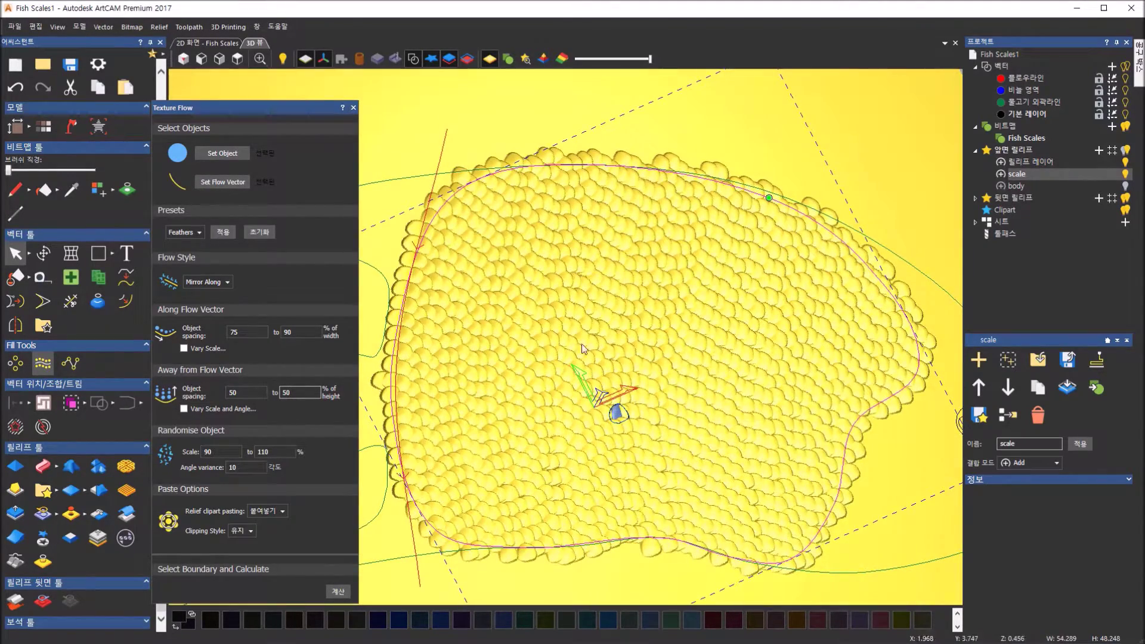
click(222, 452)
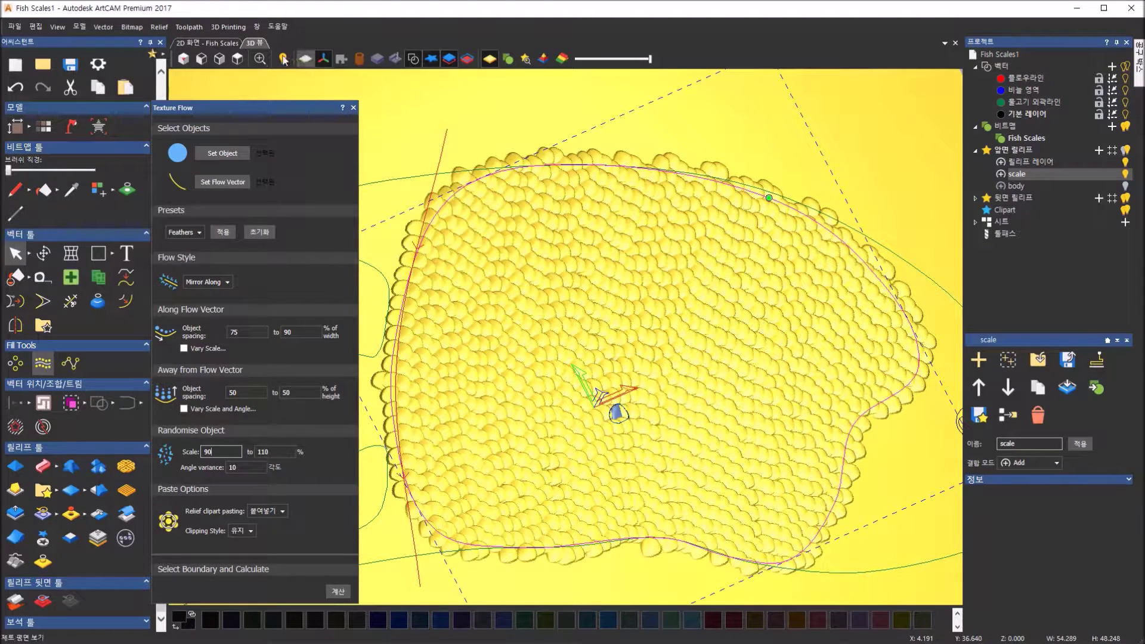
click(238, 59)
scroll(604, 285, up, 3)
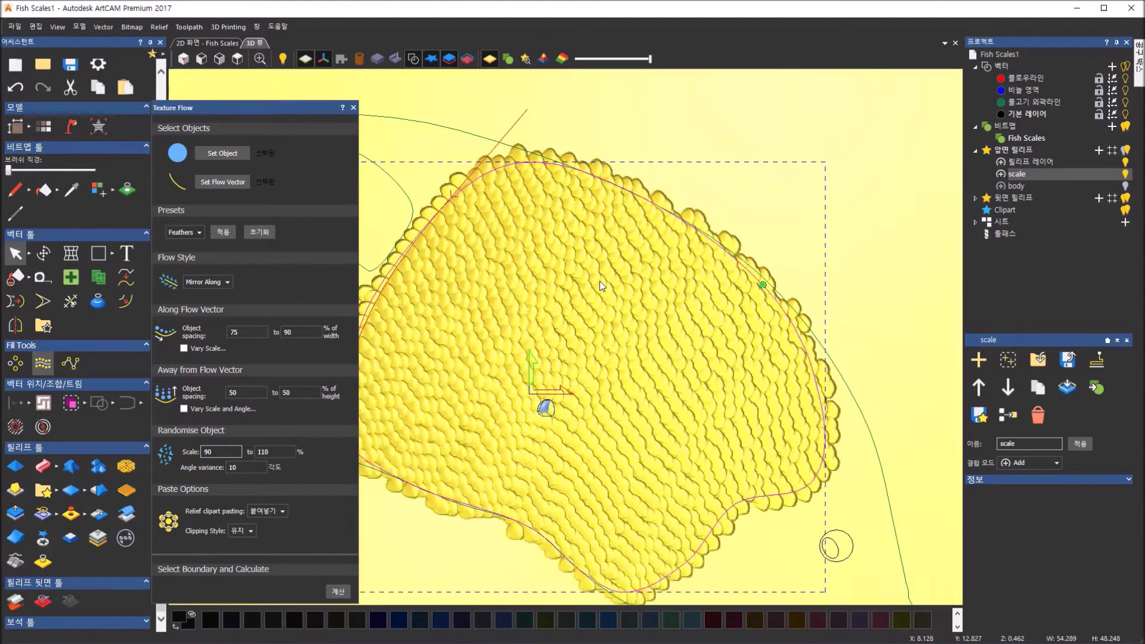
click(245, 469)
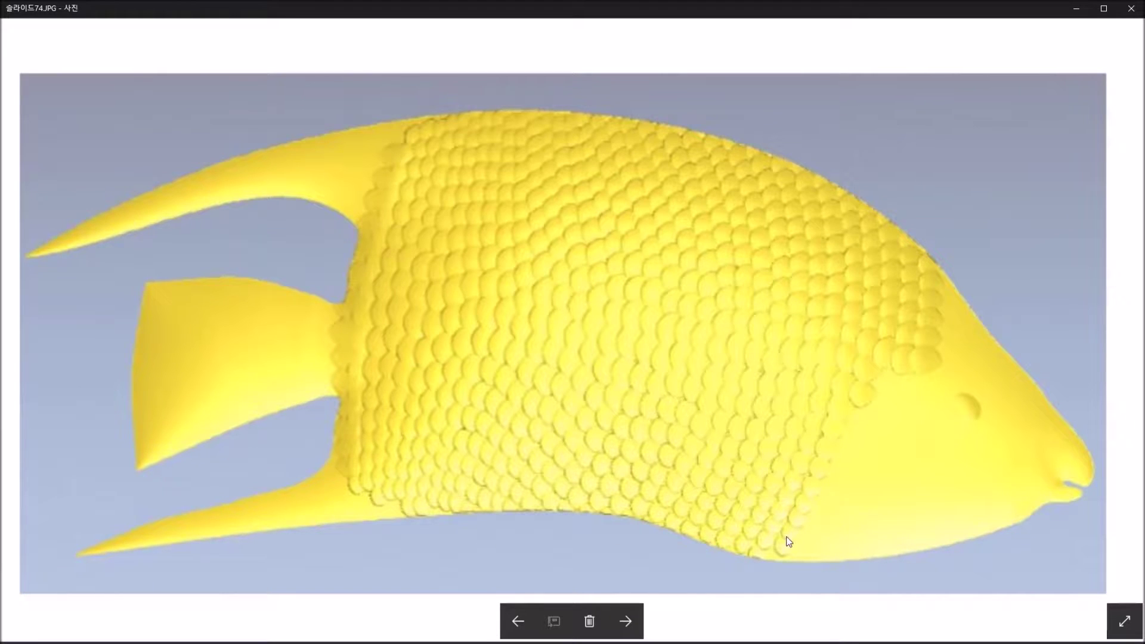
Step: Clear the generated scales and enable Vary Scale along the flow vector with 65 % at the start point and 150 % for position 2
click(570, 643)
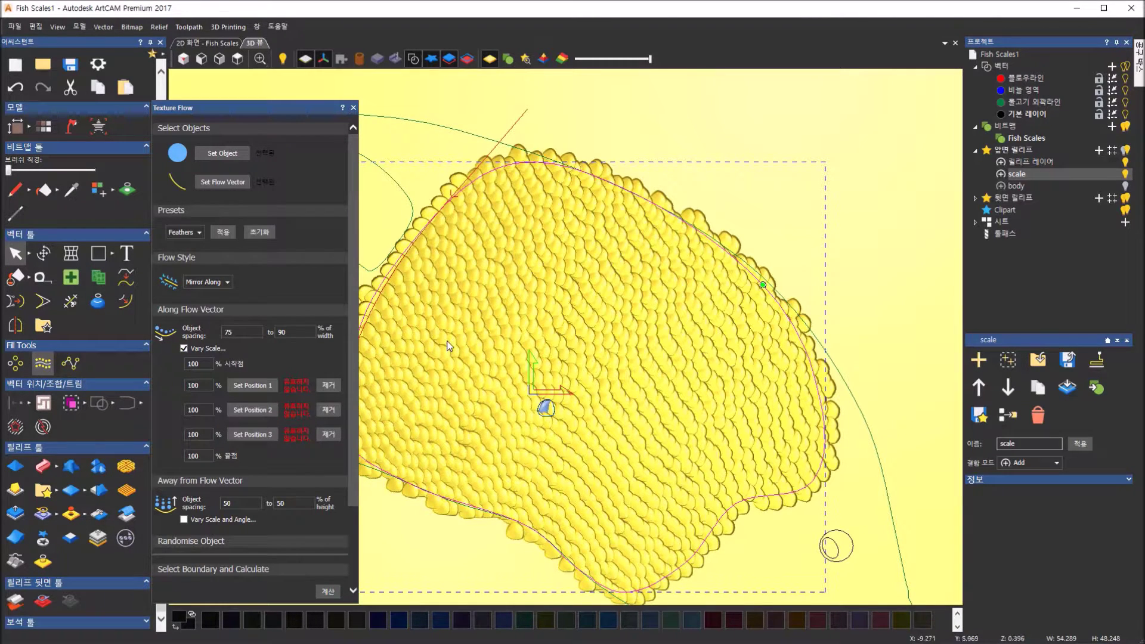
click(80, 499)
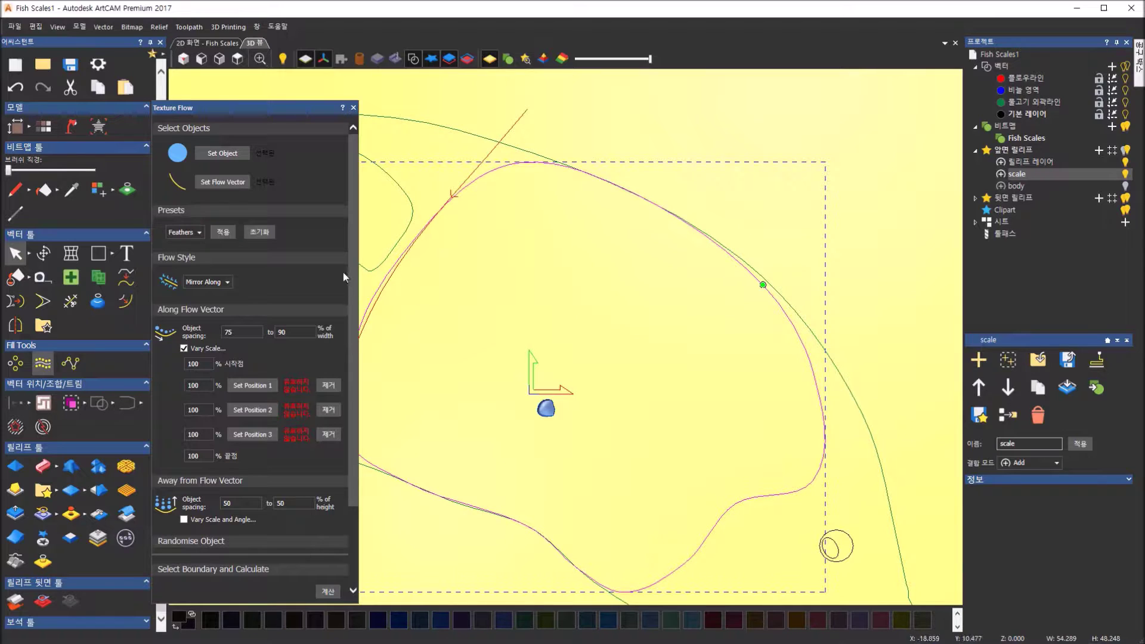
scroll(352, 356, down, 3)
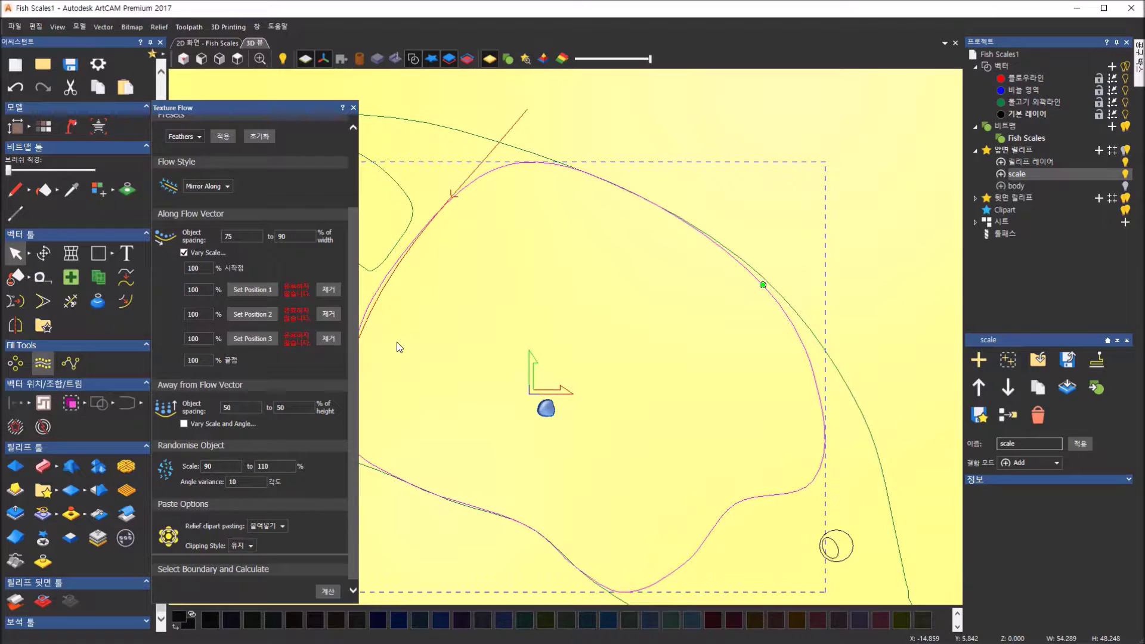
drag(201, 267, 157, 268)
text(65)
click(203, 289)
double_click(199, 314)
text(150)
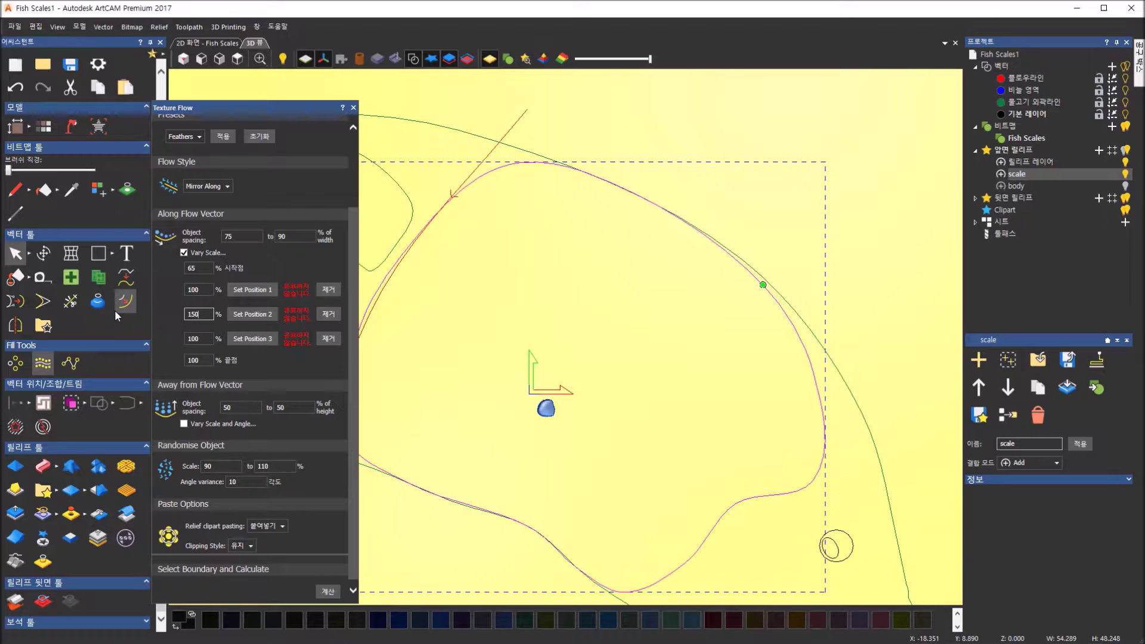
Step: Set the end-point scale along the flow vector to 80 %
click(206, 338)
click(210, 360)
key(BackSpace)
key(BackSpace)
key(BackSpace)
text(880)
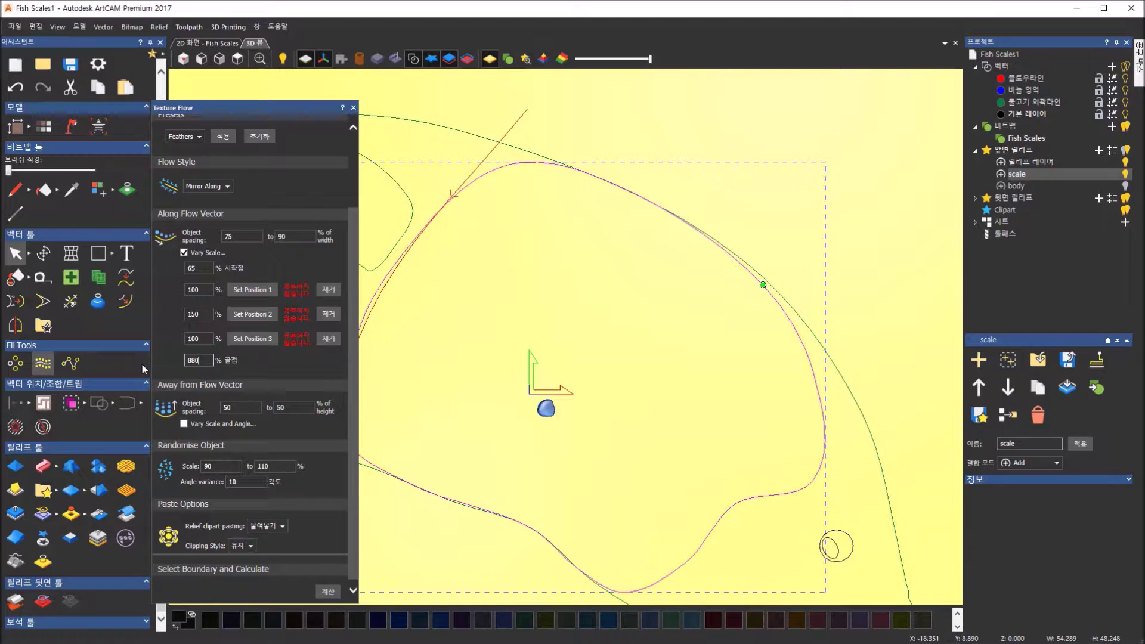
key(BackSpace)
key(BackSpace)
text(0)
Step: Place position 2 near the middle of the red flow vector and calculate the texture flow
middle_drag(433, 312, 550, 322)
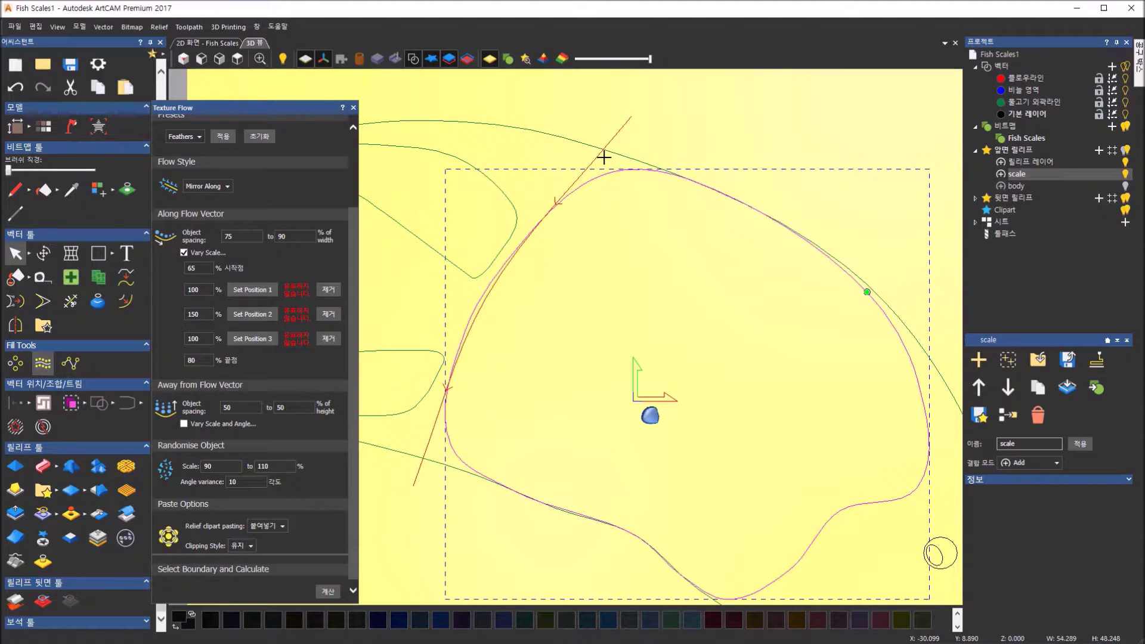
click(474, 314)
click(328, 591)
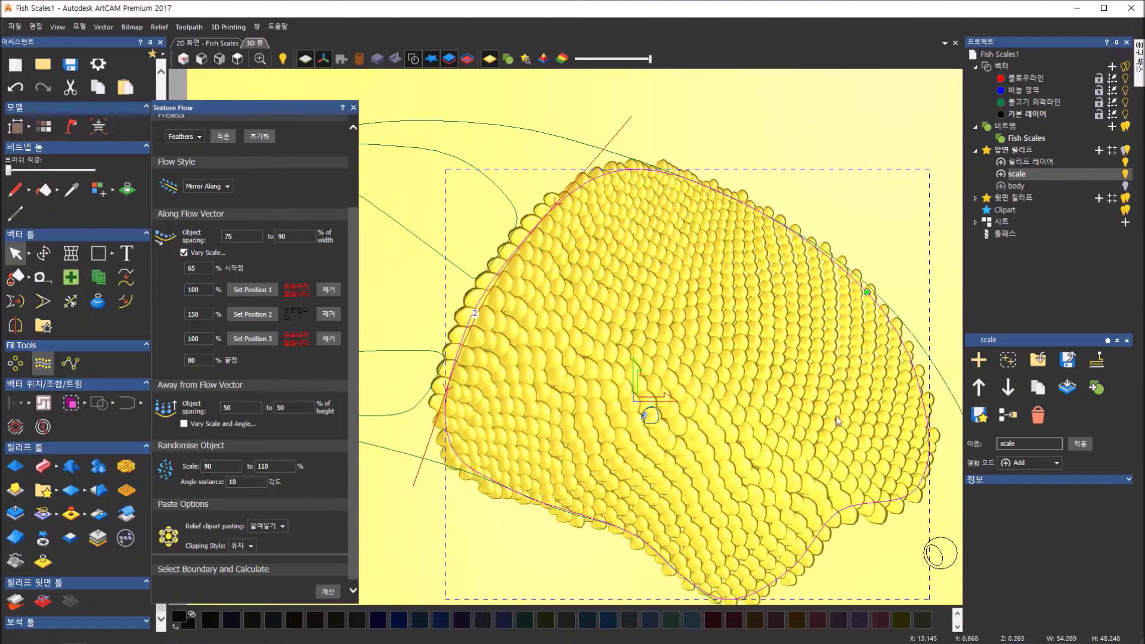
Step: Examine the size variation of the recalculated scales across the body and close the Texture Flow settings
click(241, 408)
click(293, 411)
click(198, 271)
mouse_move(720, 385)
mouse_down()
mouse_move(704, 355)
mouse_move(782, 345)
mouse_move(785, 316)
mouse_move(752, 343)
mouse_up()
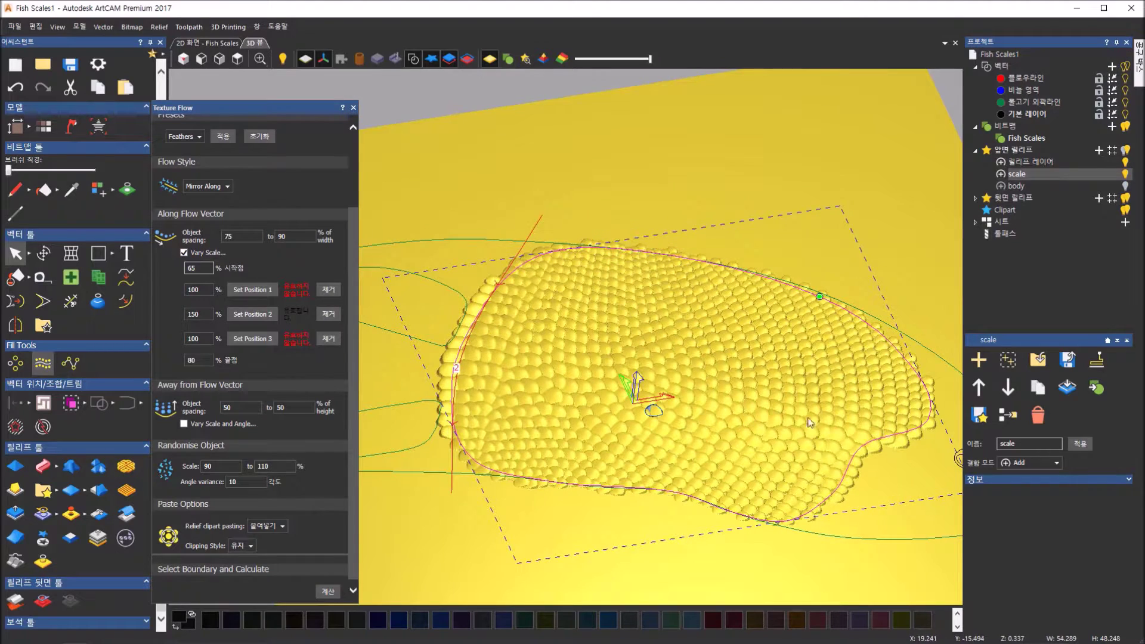
drag(531, 274, 495, 363)
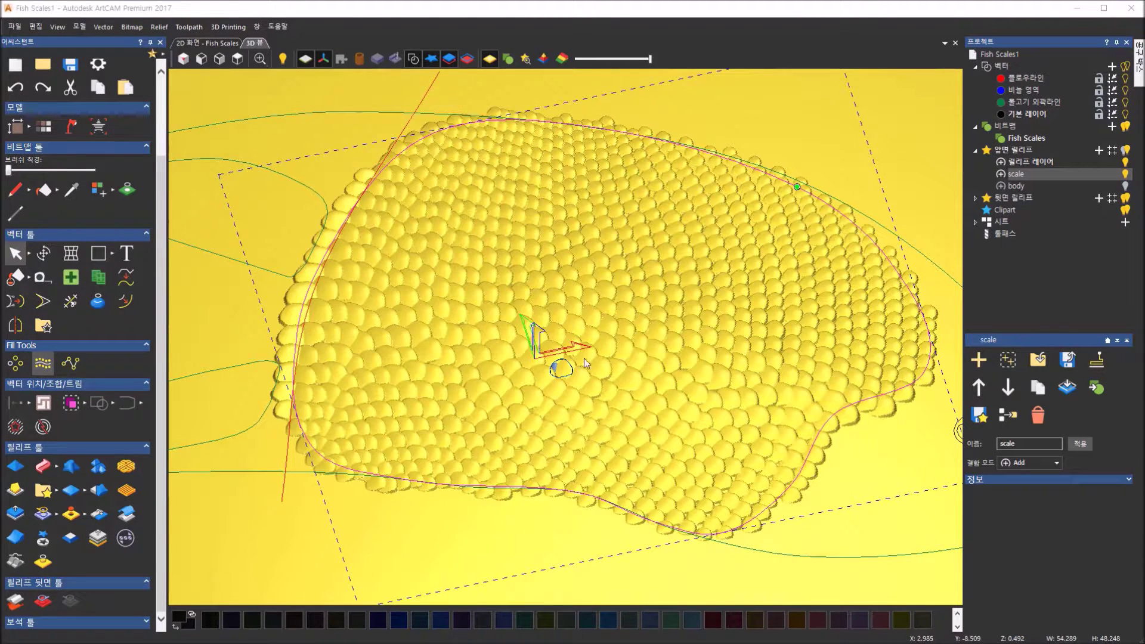
scroll(633, 388, down, 5)
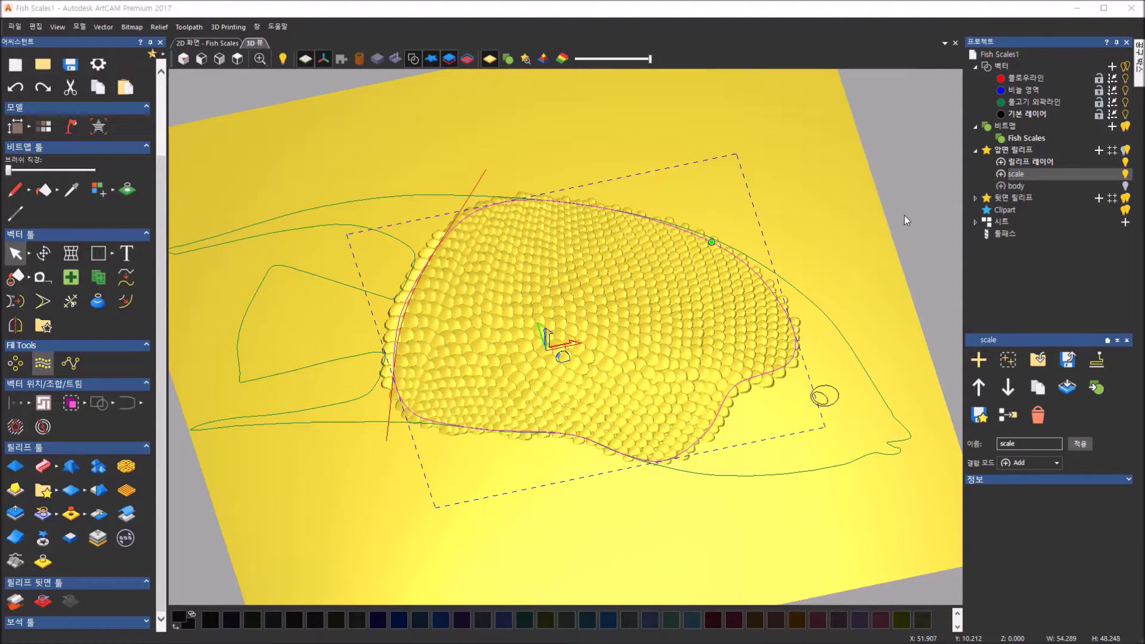
Step: Make the body relief layer visible and inspect how the scales sit on the fish and overhang its outline
click(1018, 186)
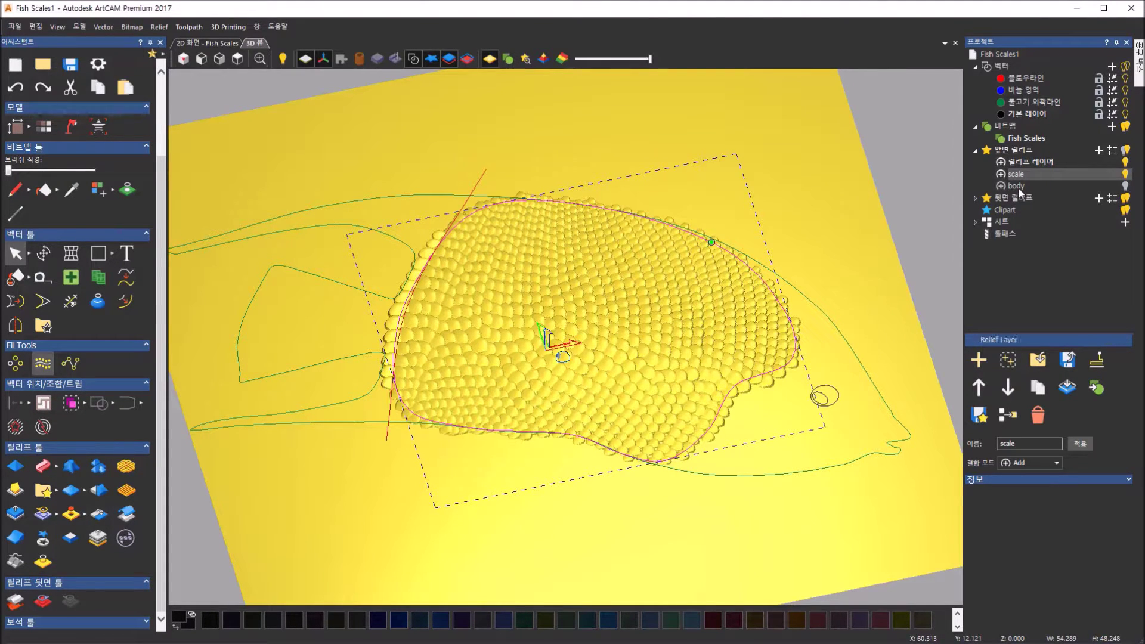
click(1127, 186)
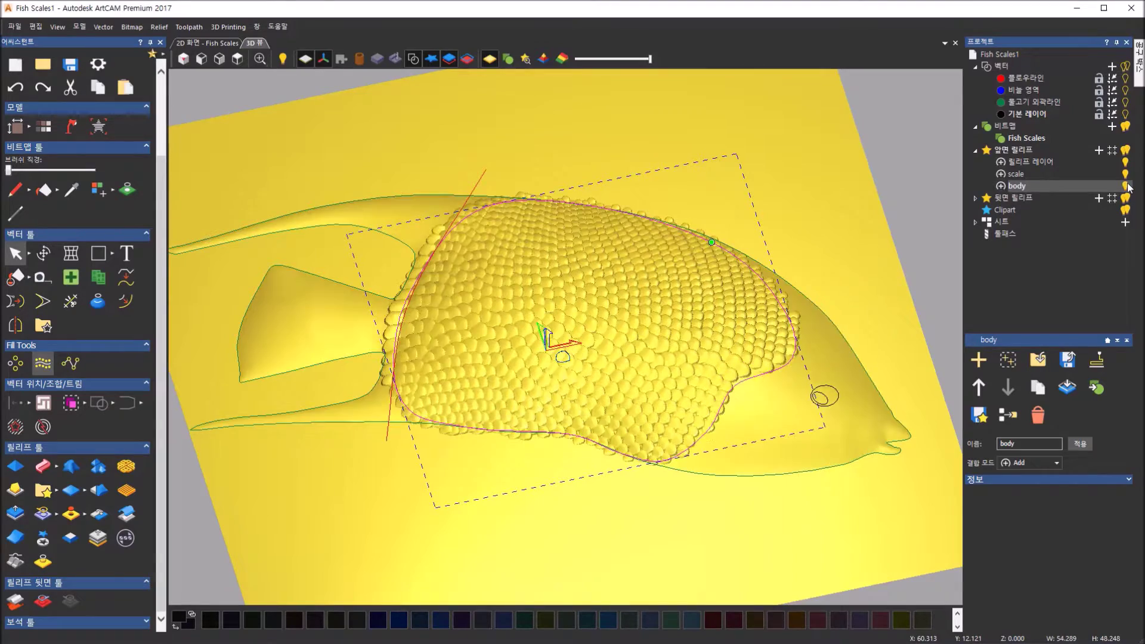
drag(696, 180, 359, 357)
scroll(359, 356, up, 3)
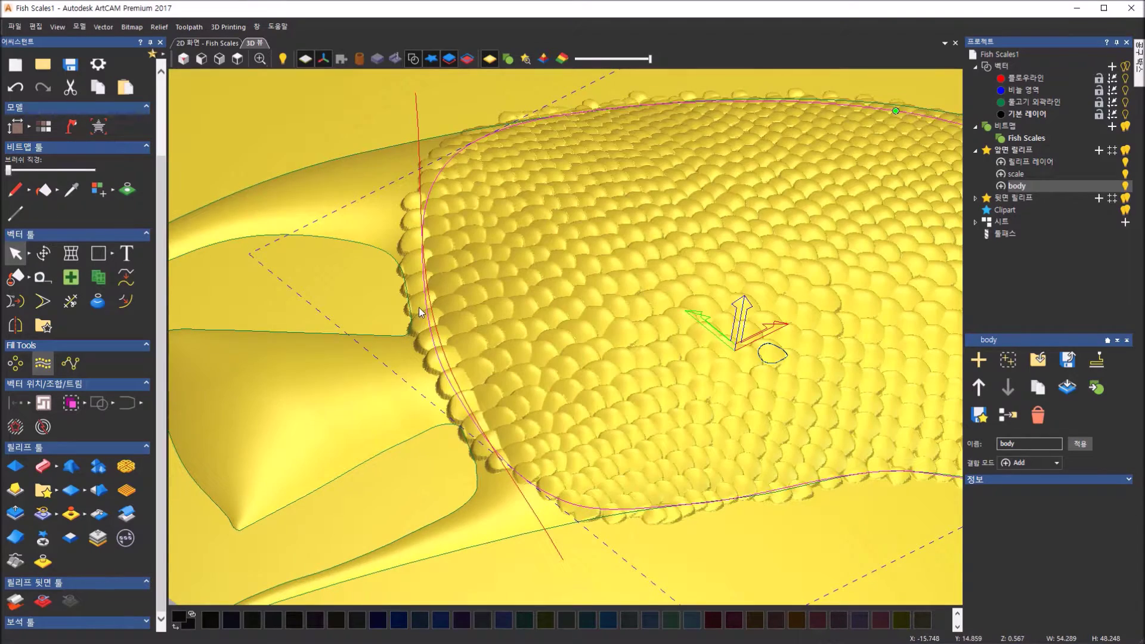
drag(521, 450, 621, 387)
drag(738, 406, 686, 457)
scroll(686, 457, up, 5)
drag(792, 414, 690, 481)
scroll(596, 457, up, 3)
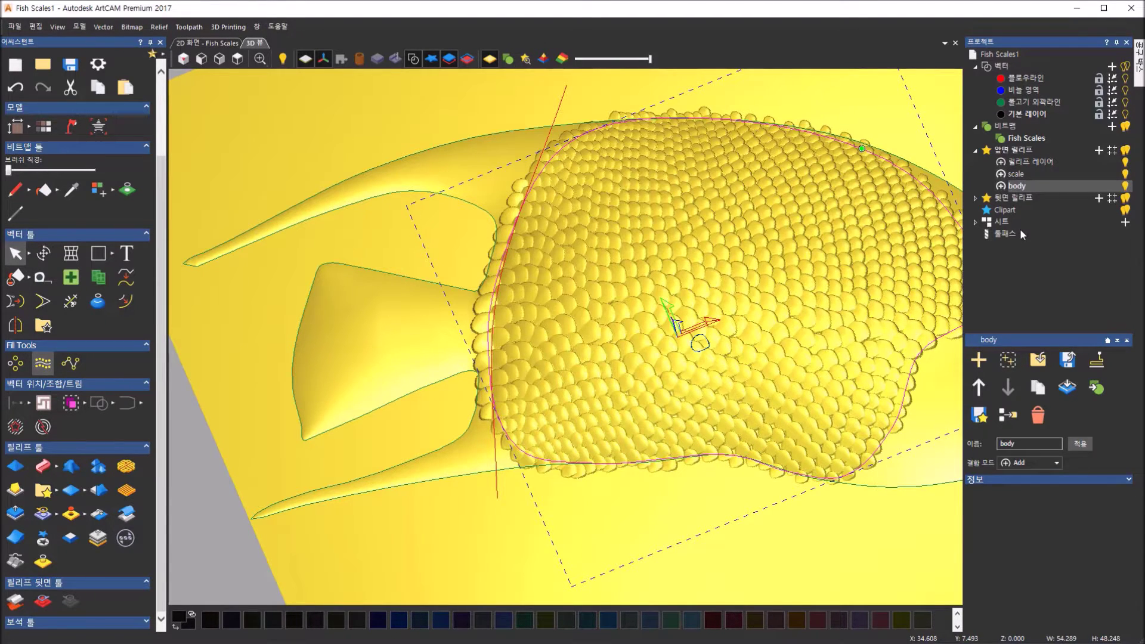
Step: Cookie-cut the scale layer's relief along the selected outline with the body layer hidden, and paste the clipart to a new layer
key(Up)
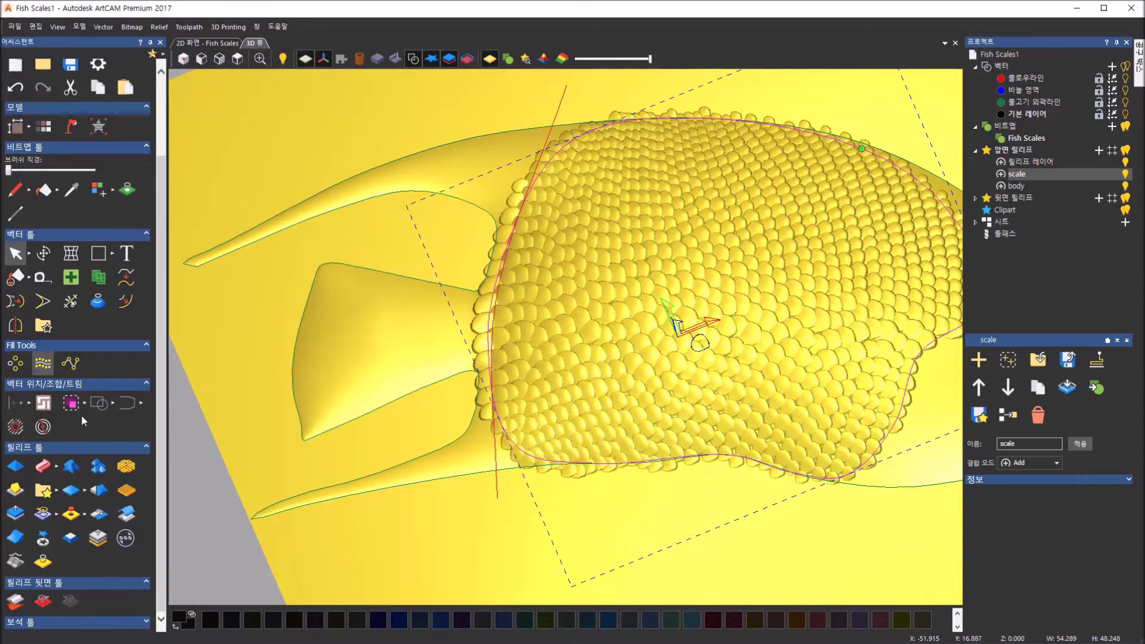
click(43, 538)
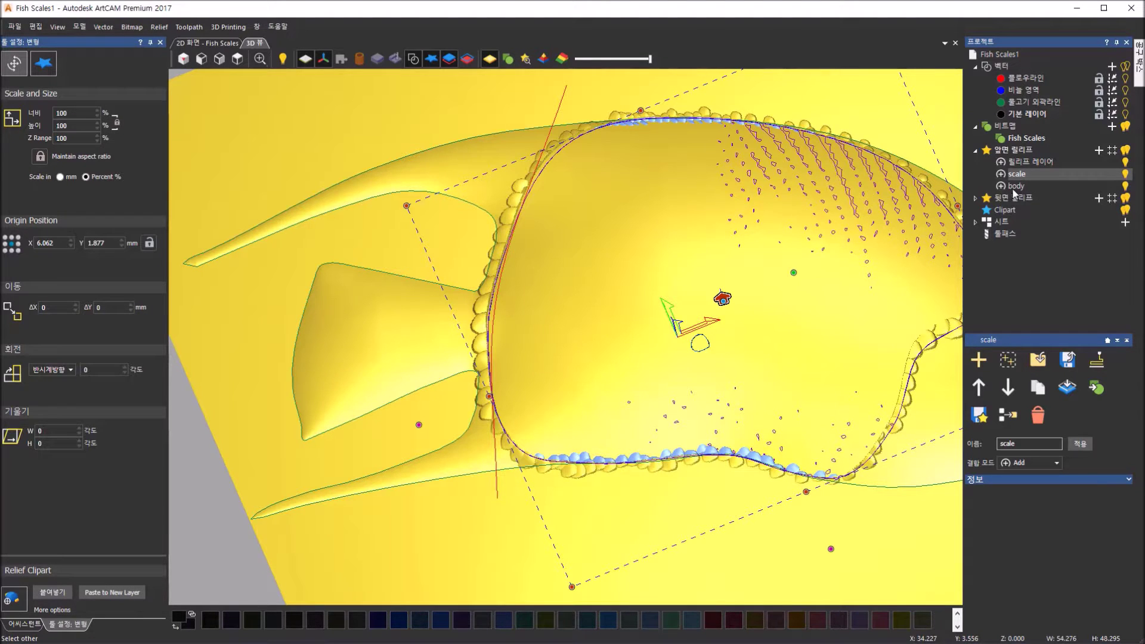
click(1126, 187)
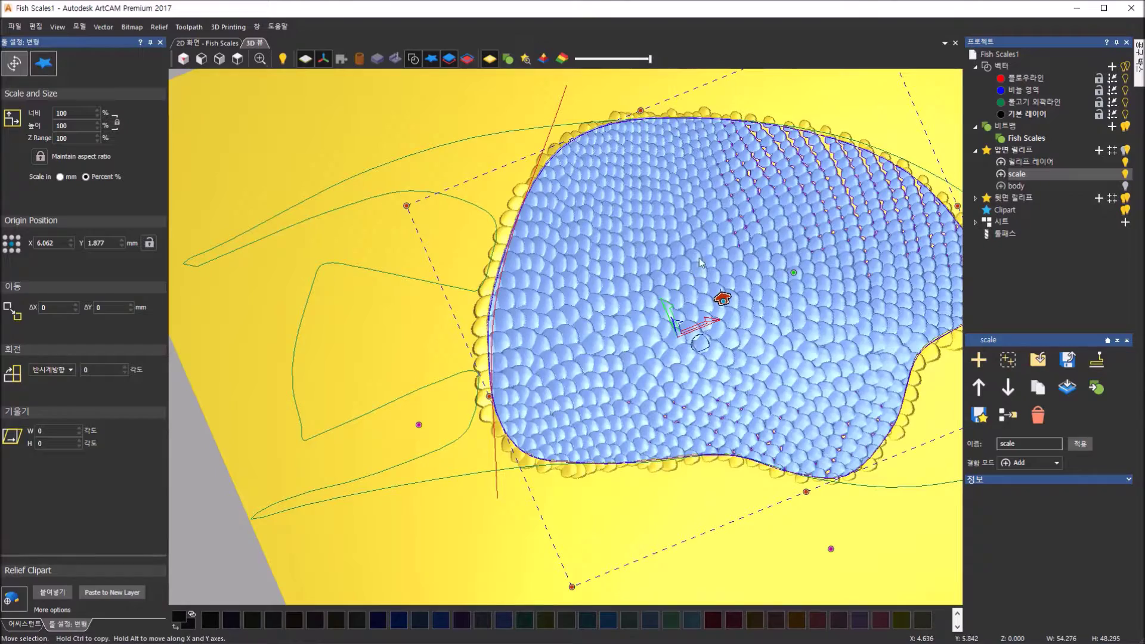
middle_drag(740, 155, 638, 218)
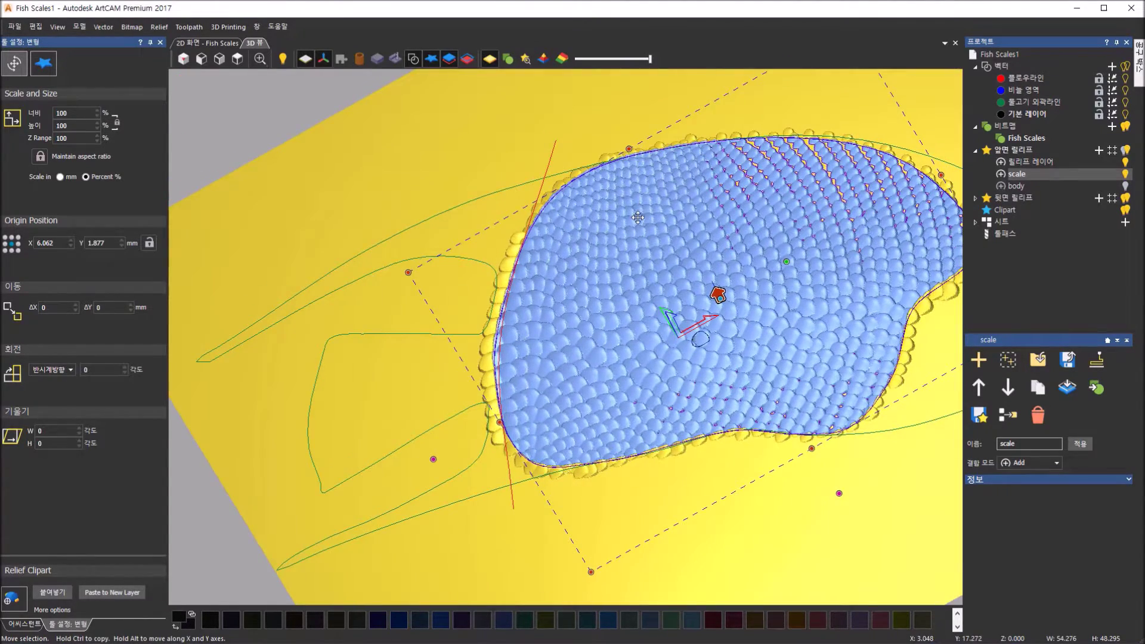
middle_drag(583, 240, 556, 239)
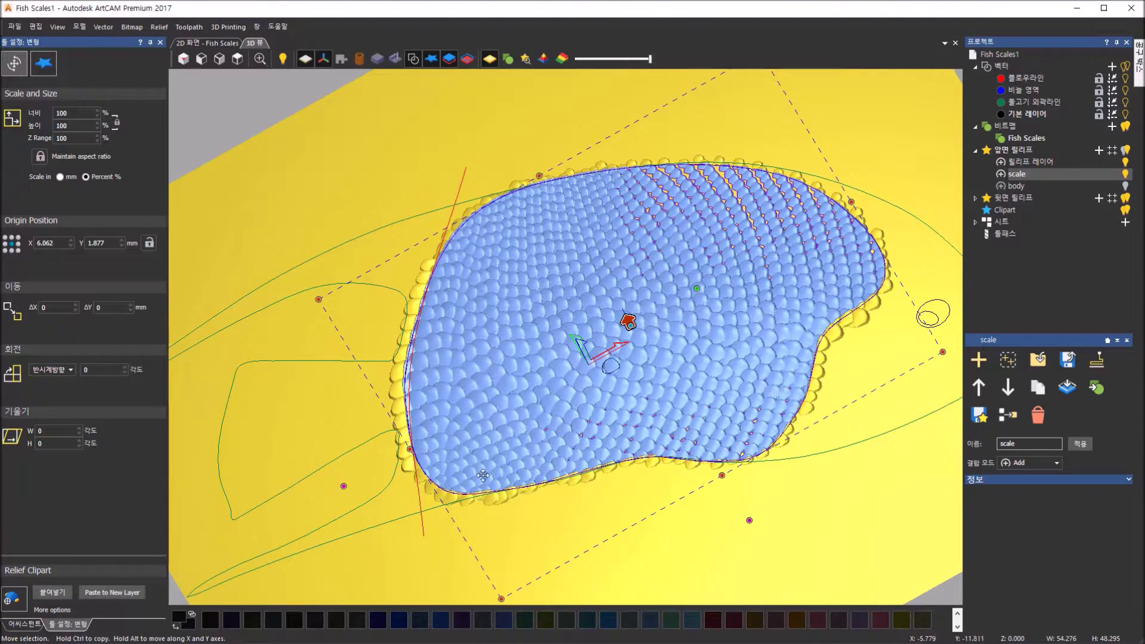
click(124, 596)
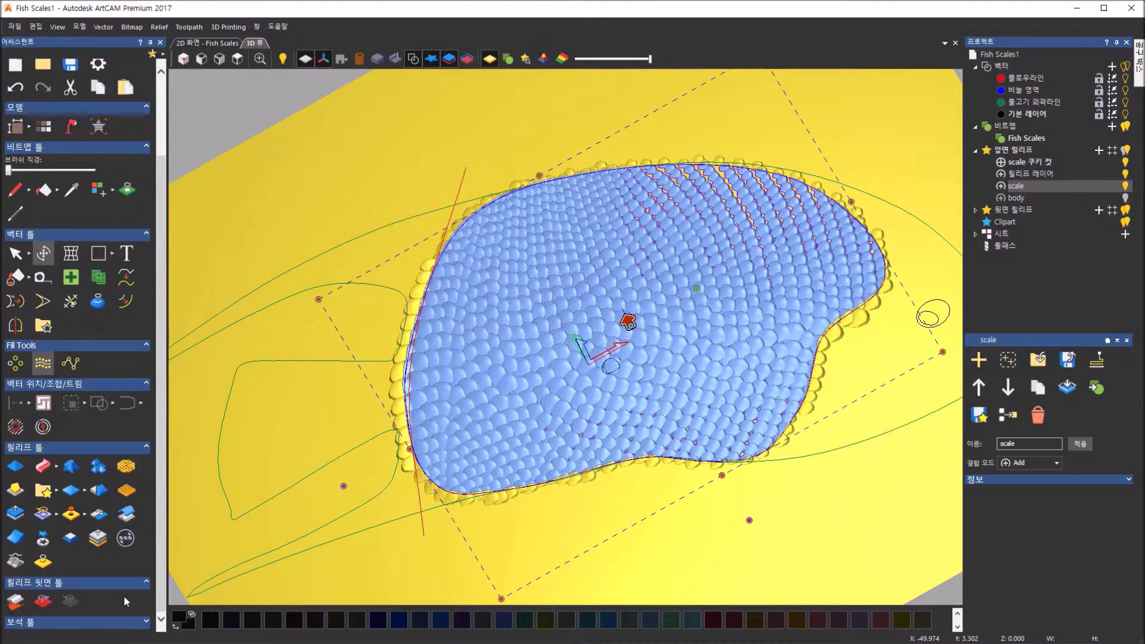
Step: Hide the vectors and the original scale layer, keeping the cookie-cut scale layer visible for checking its trimmed edge
click(1050, 165)
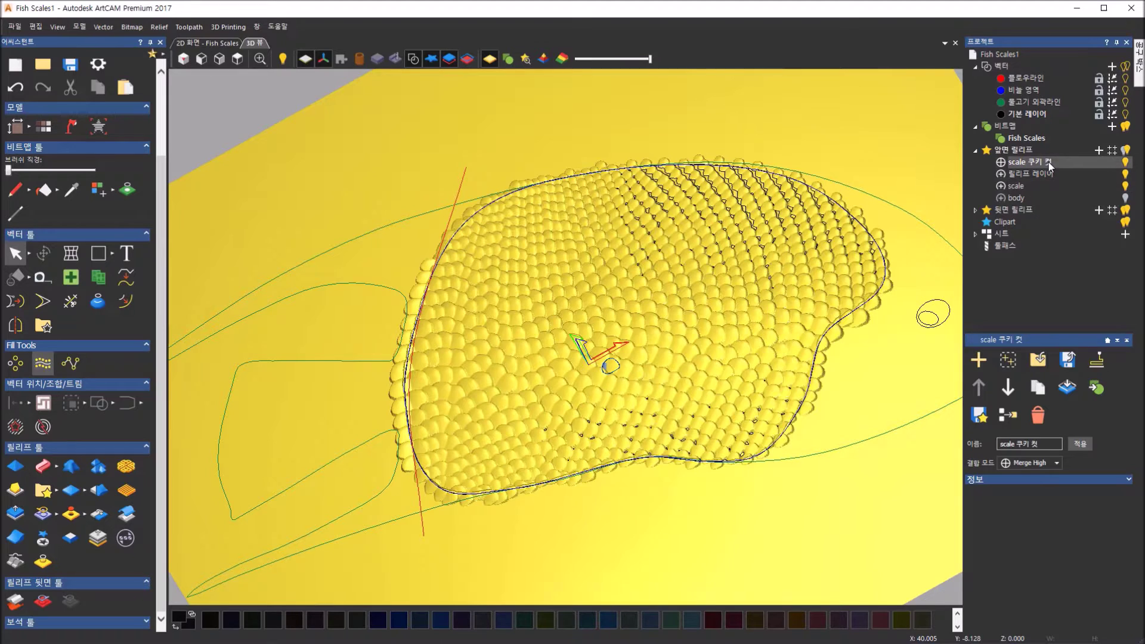
click(1125, 162)
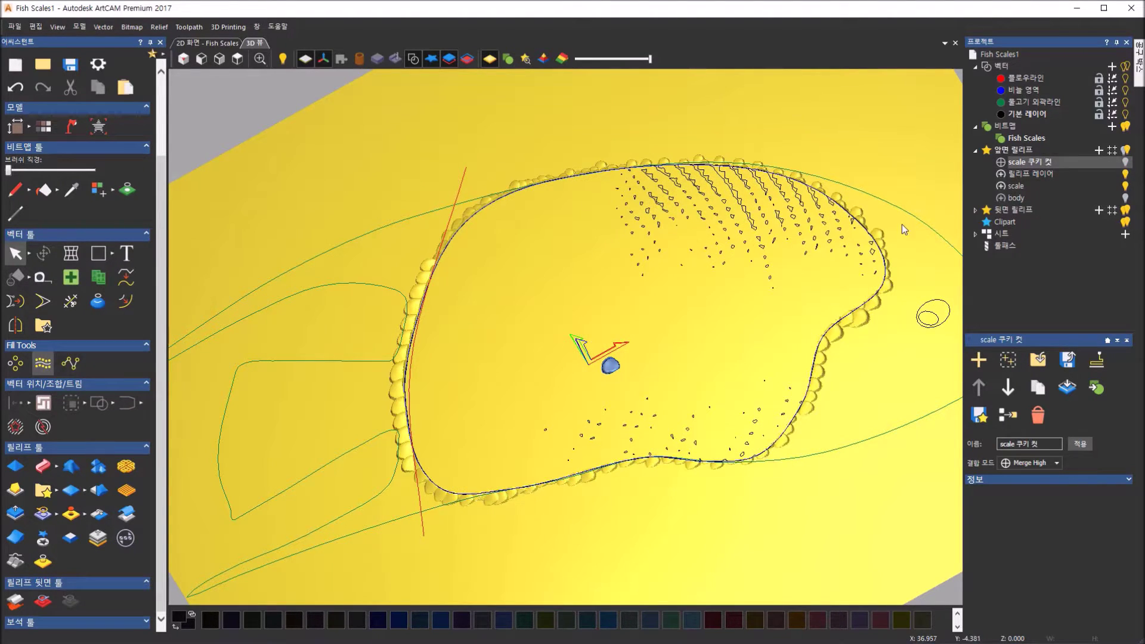
click(411, 63)
drag(639, 328, 785, 299)
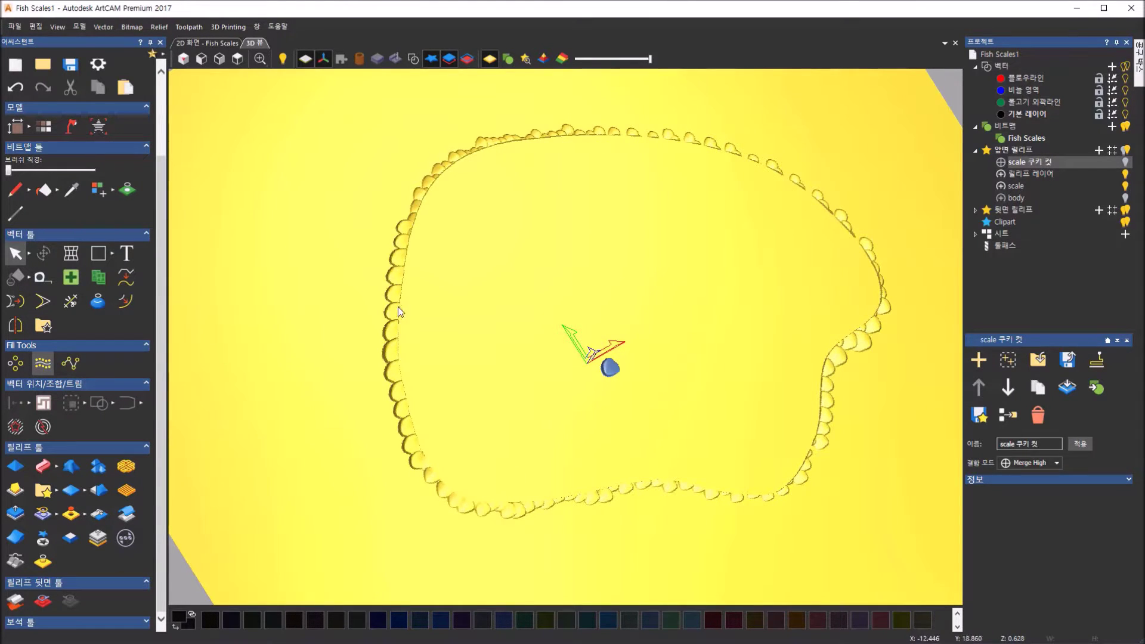
click(1126, 162)
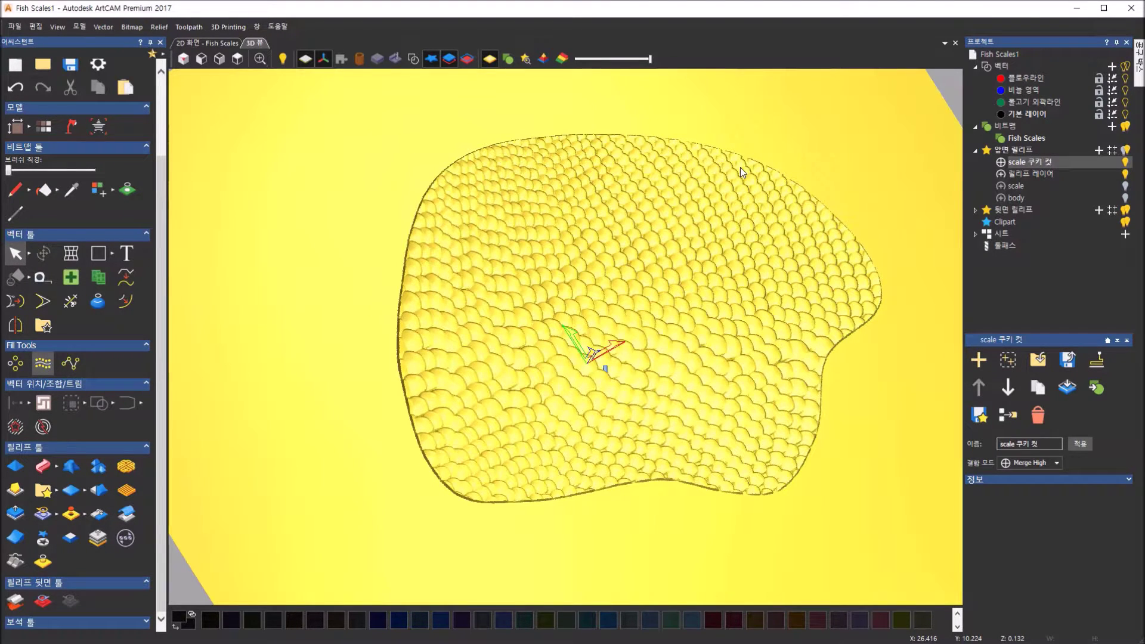
Step: Make the body layer visible and set the cookie-cut scale layer's combine mode to Add
drag(735, 361, 718, 289)
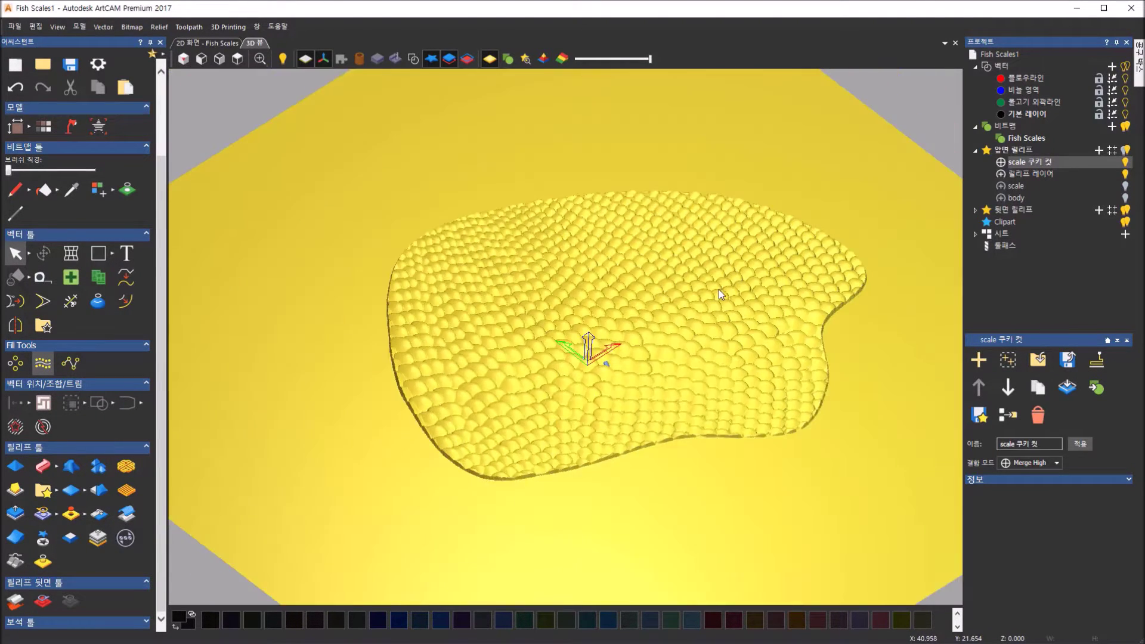
scroll(563, 466, up, 5)
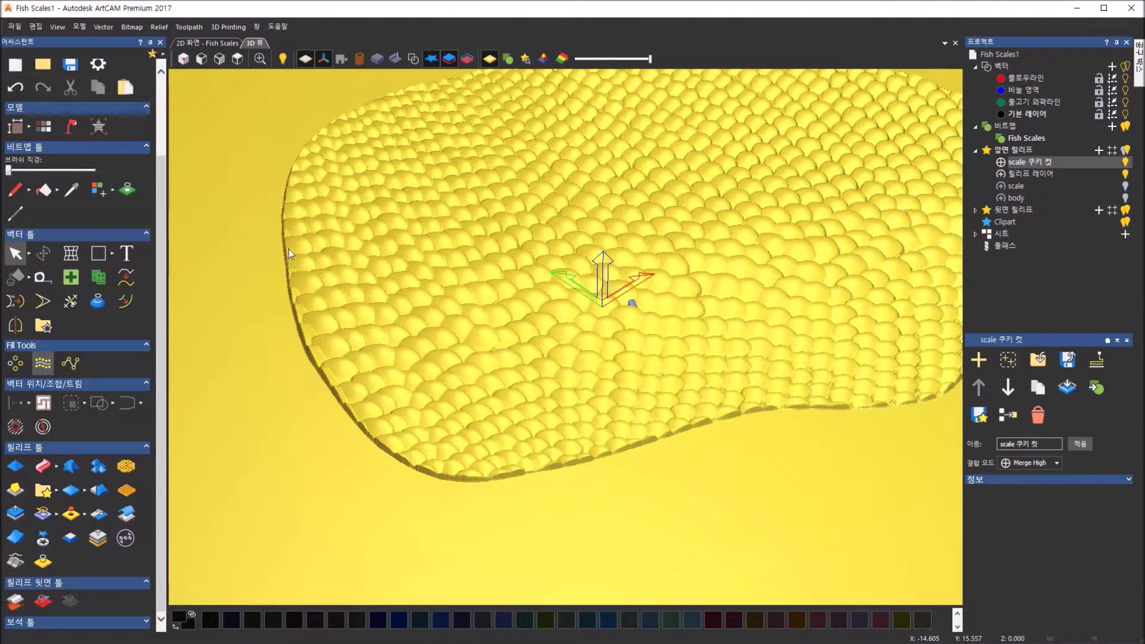
drag(318, 134, 412, 173)
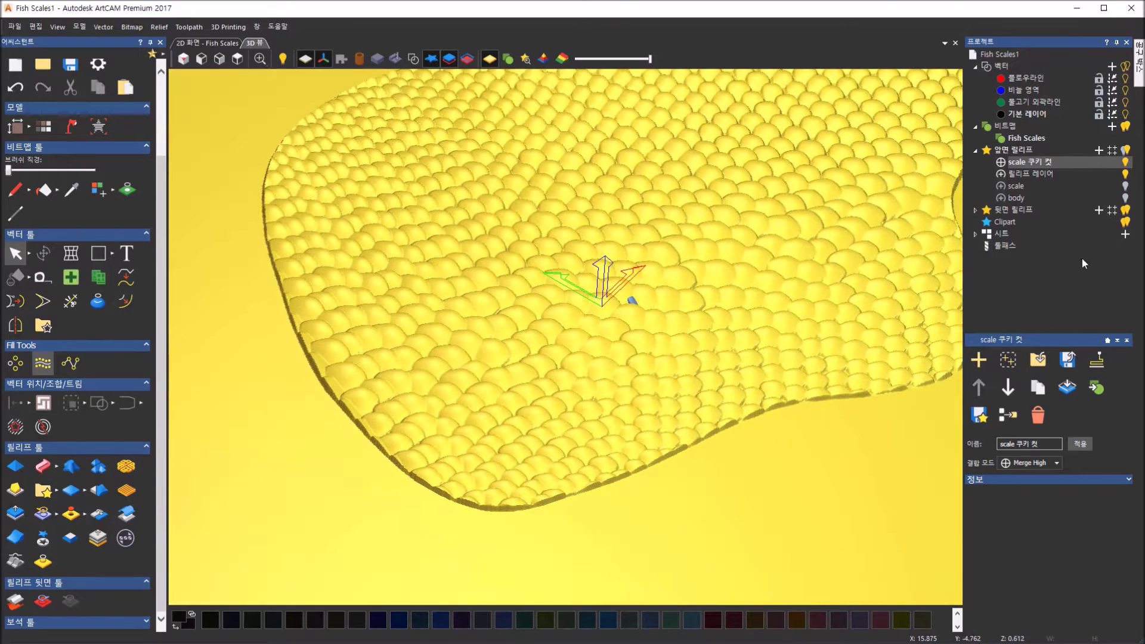
click(1127, 197)
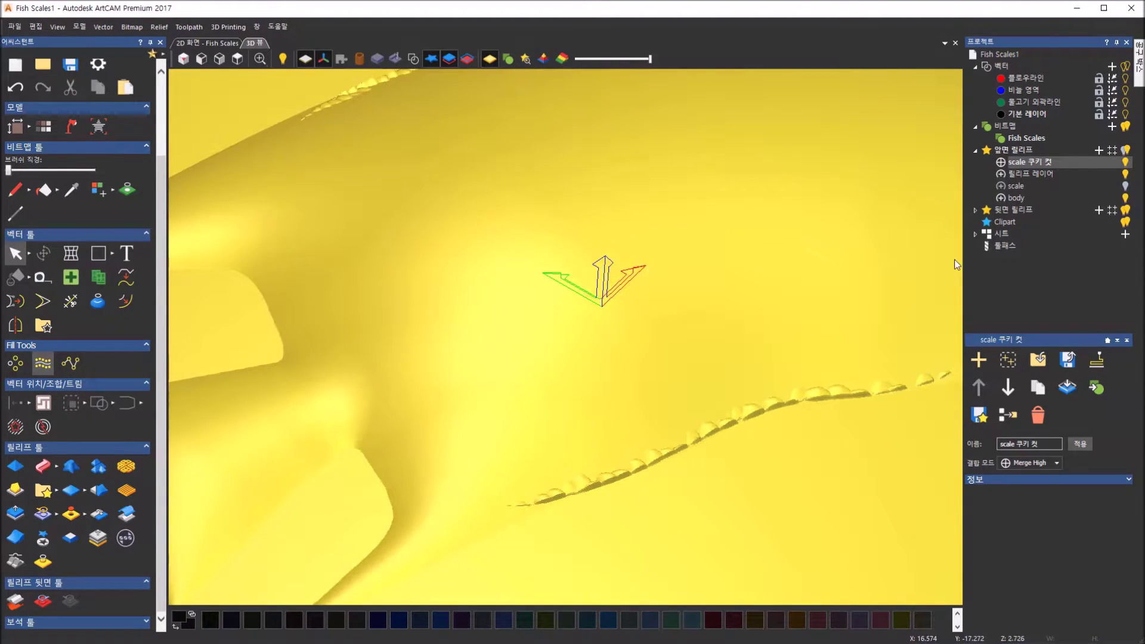
click(1001, 164)
click(1001, 163)
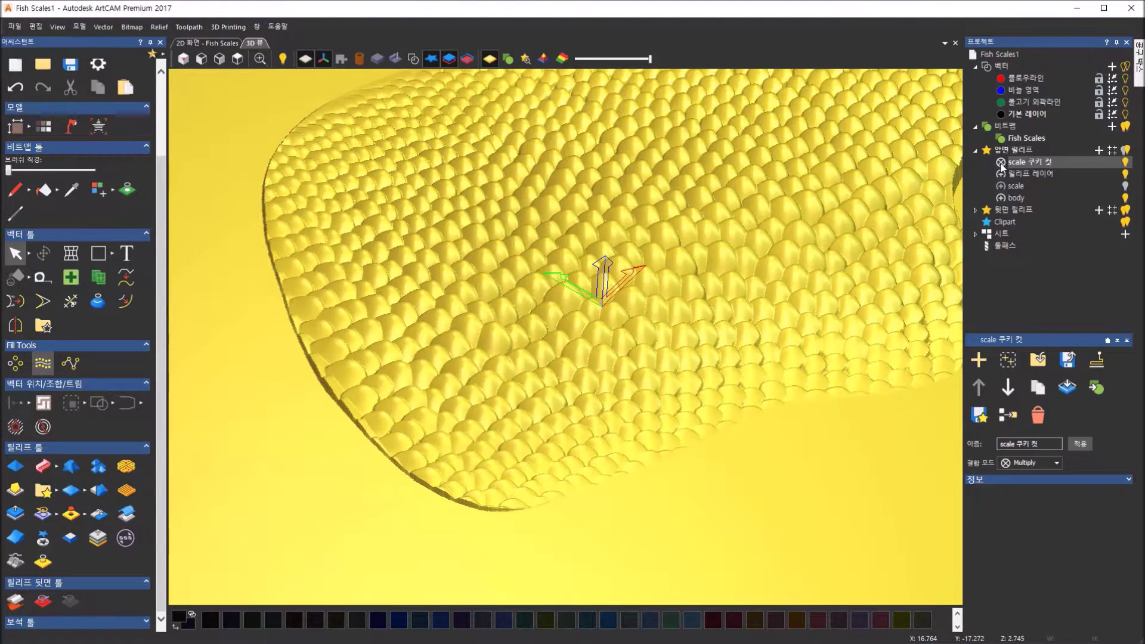
click(1001, 163)
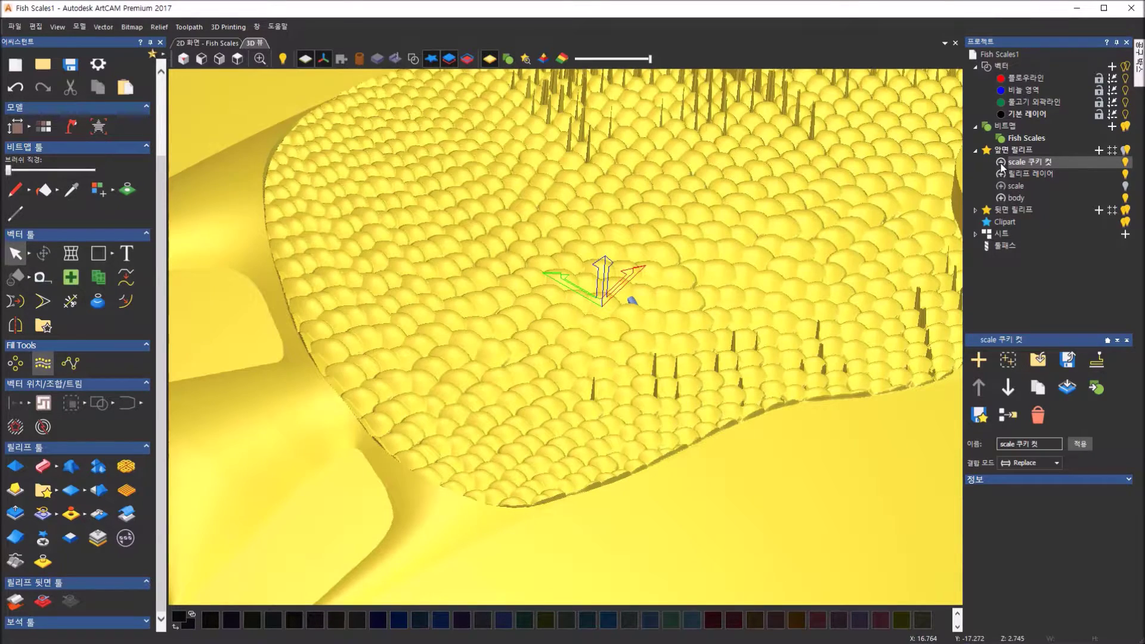
click(1002, 163)
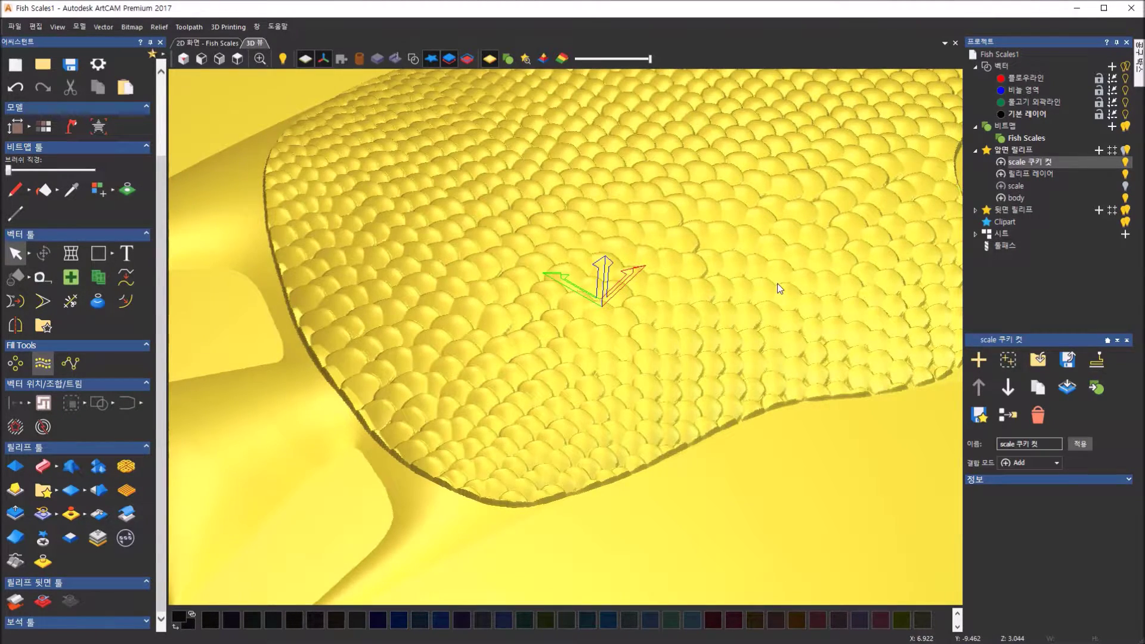
Step: Try a radial Fade Relief at 100% strength on the cookie-cut scale layer, using the scale-area outline as the boundary
scroll(778, 286, down, 3)
drag(795, 400, 579, 374)
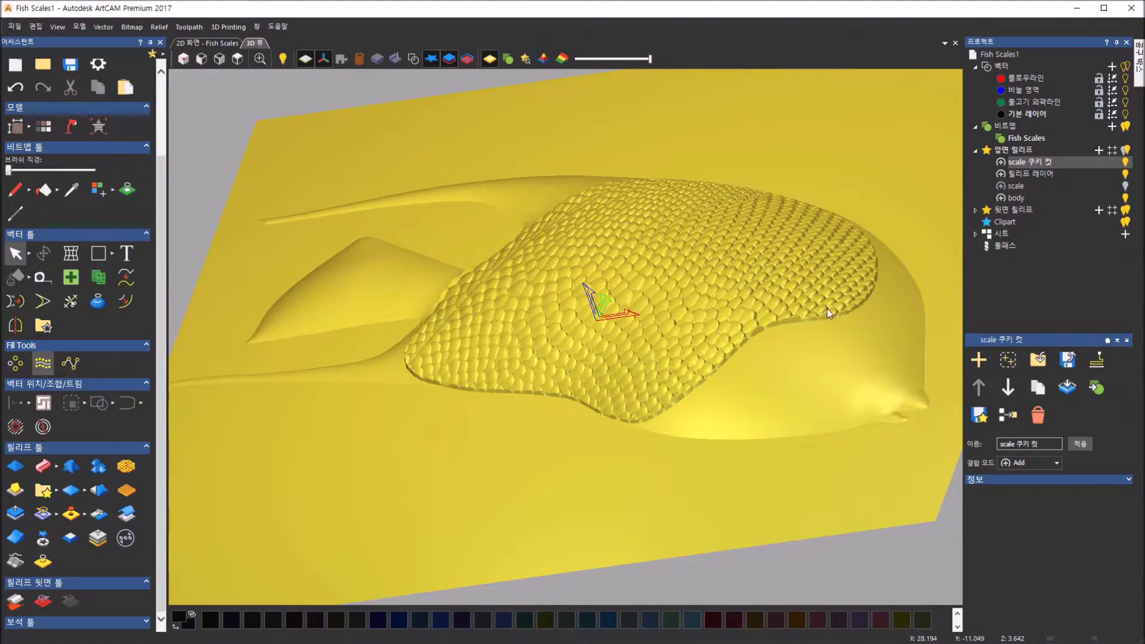
drag(604, 410, 665, 478)
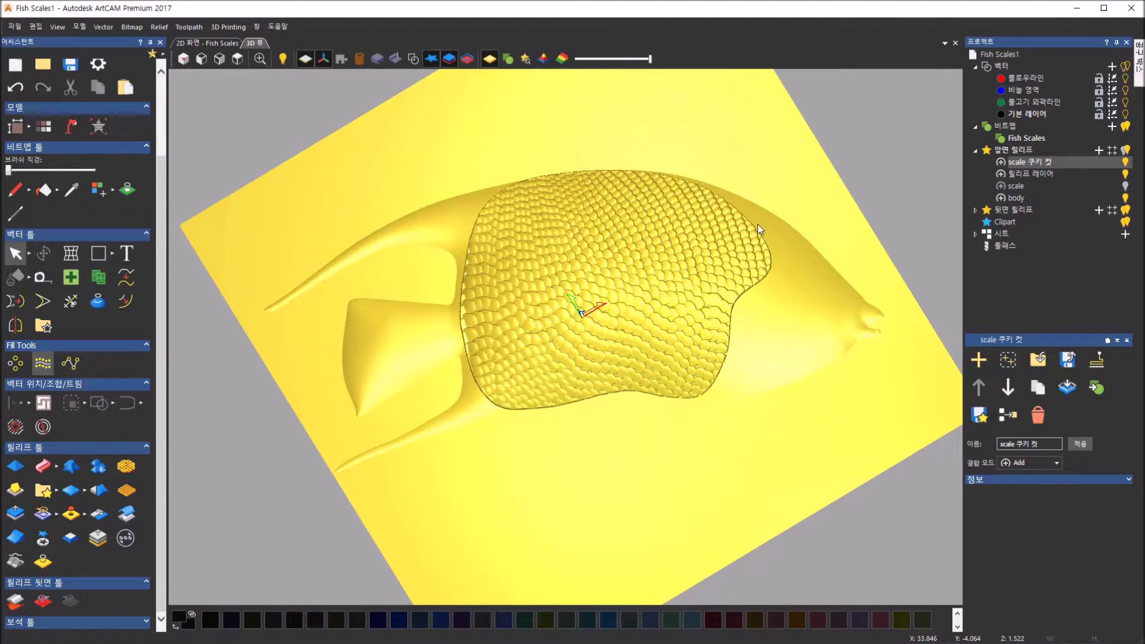
click(414, 59)
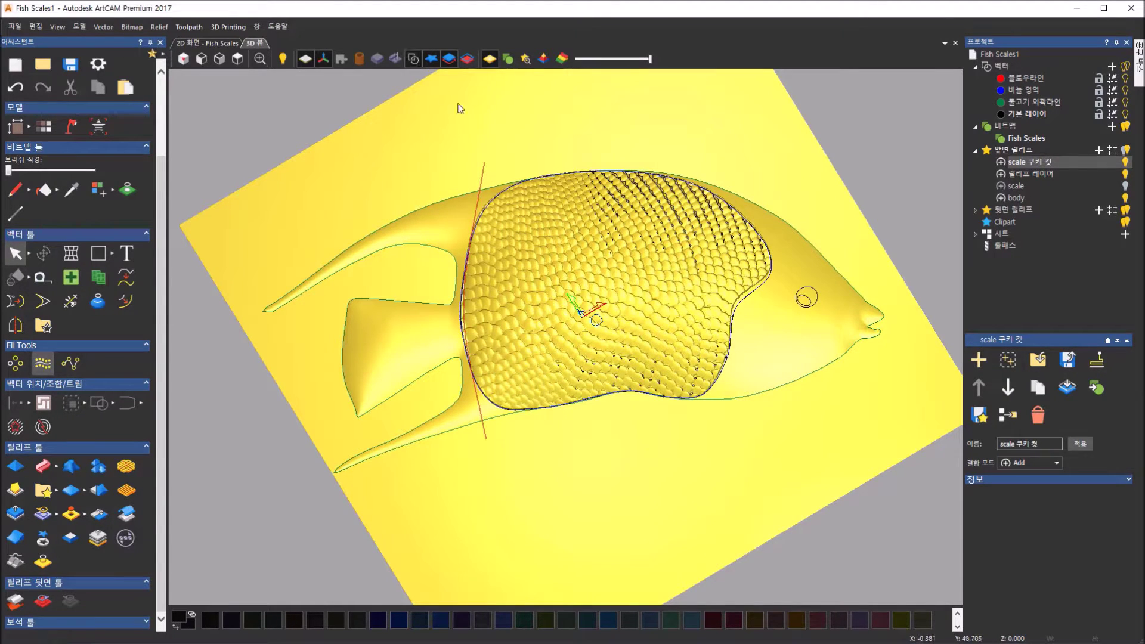
click(751, 292)
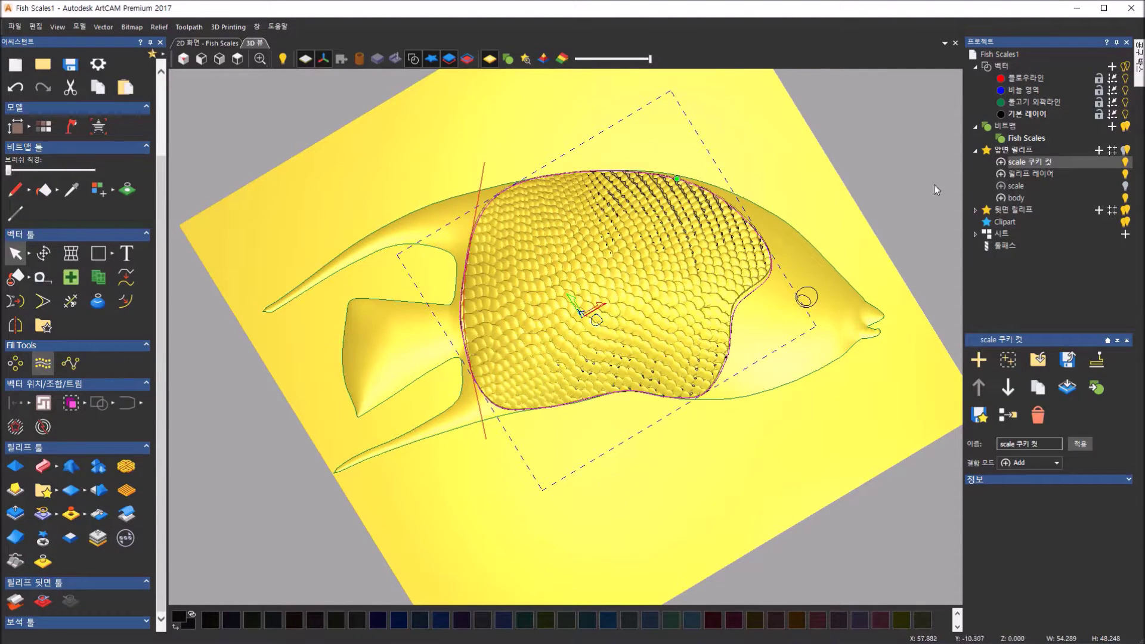
click(1035, 163)
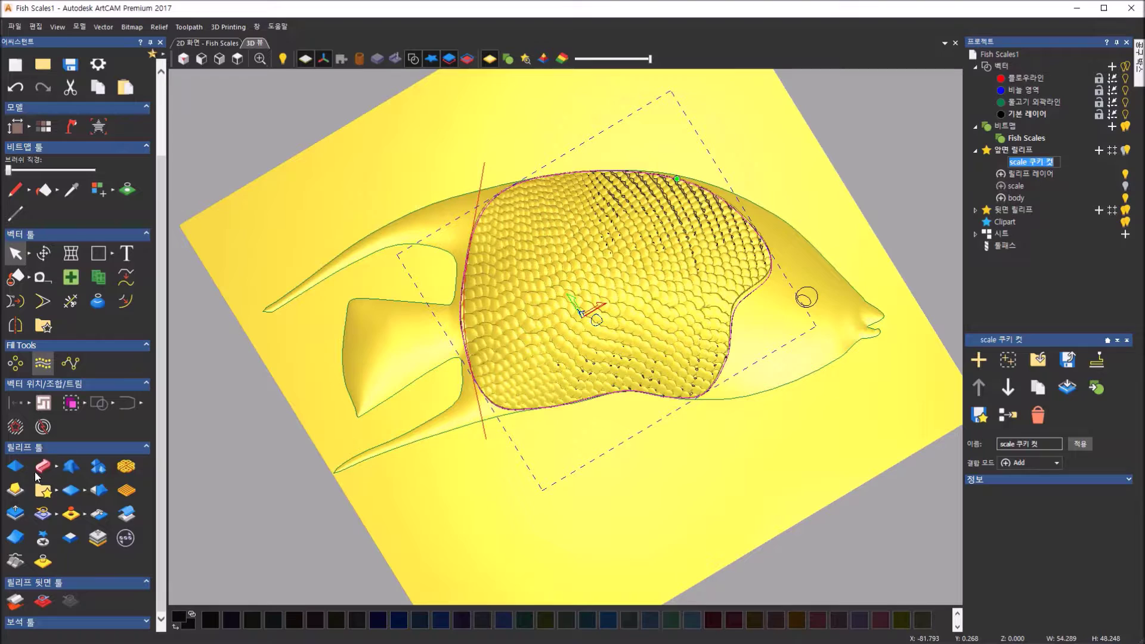
click(16, 537)
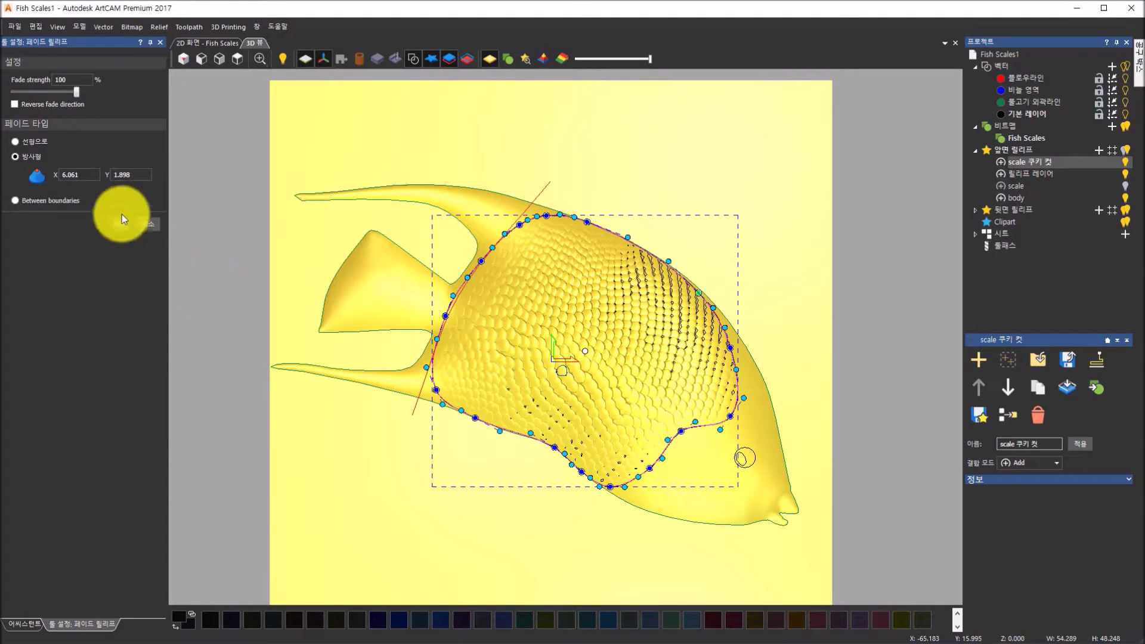
click(71, 79)
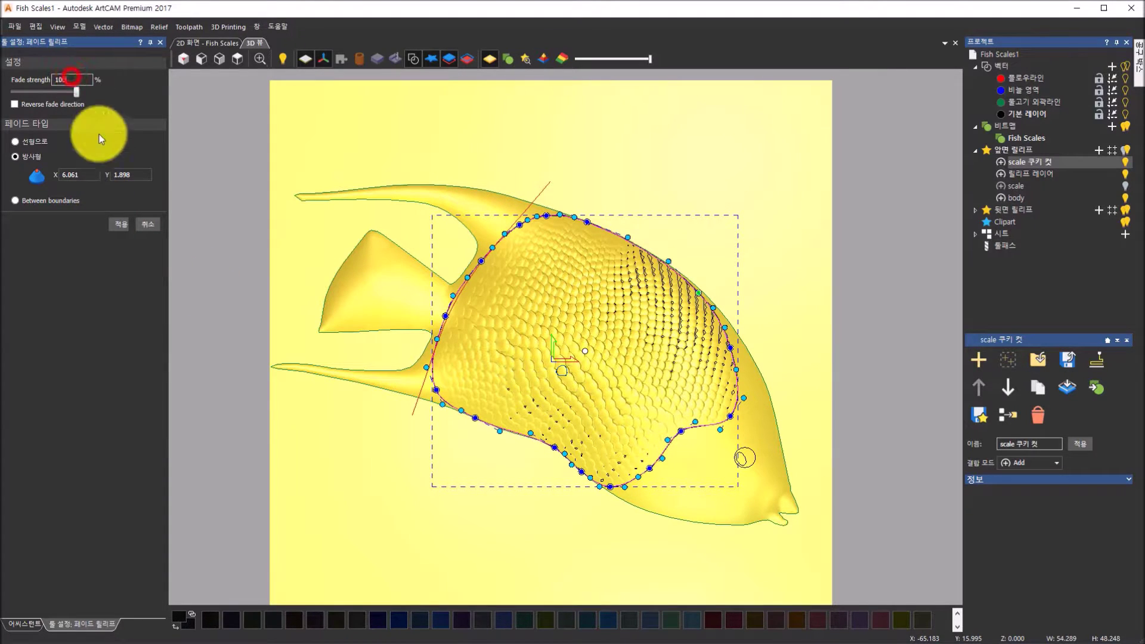
click(116, 227)
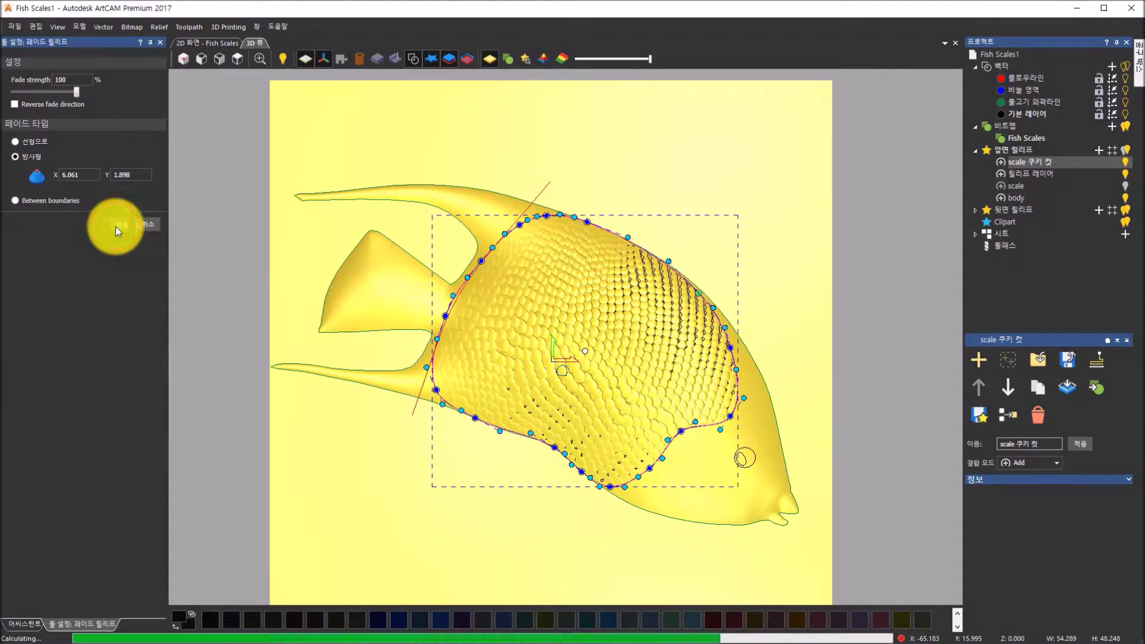
Step: Hide the vectors and examine how the faded scales blend into the body along the scale-area outline
drag(547, 500, 624, 253)
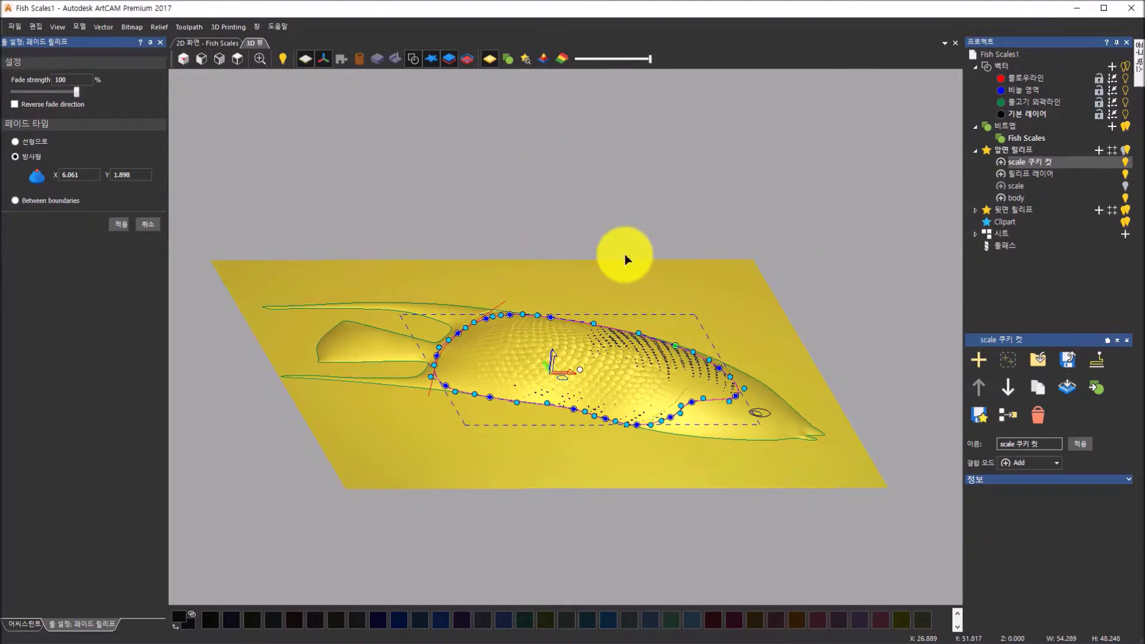
click(412, 58)
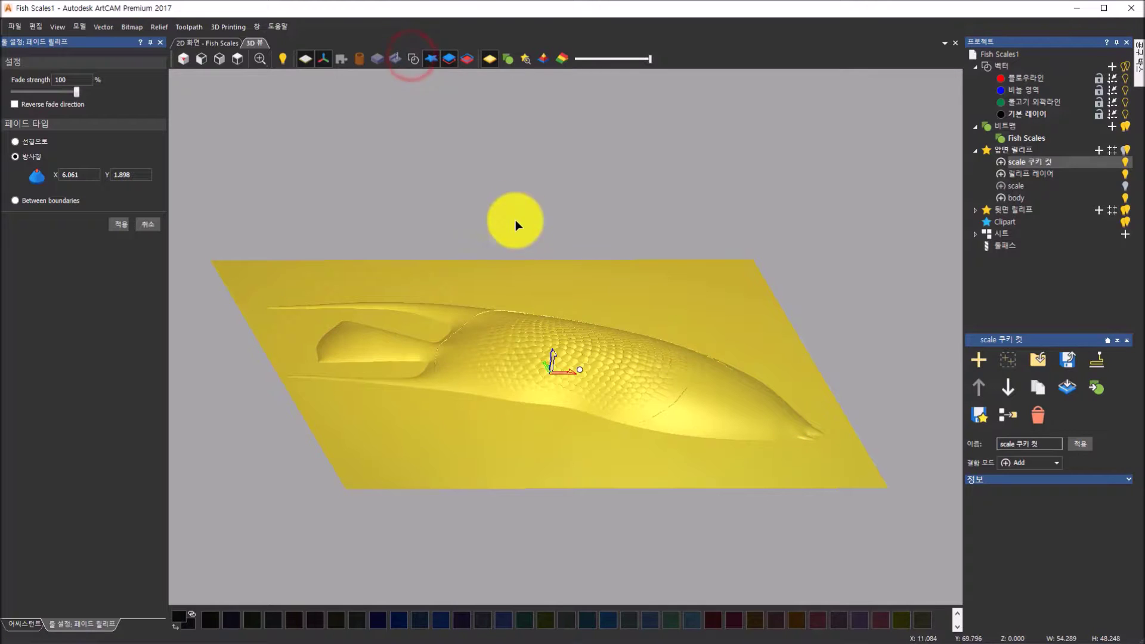
drag(502, 288, 447, 401)
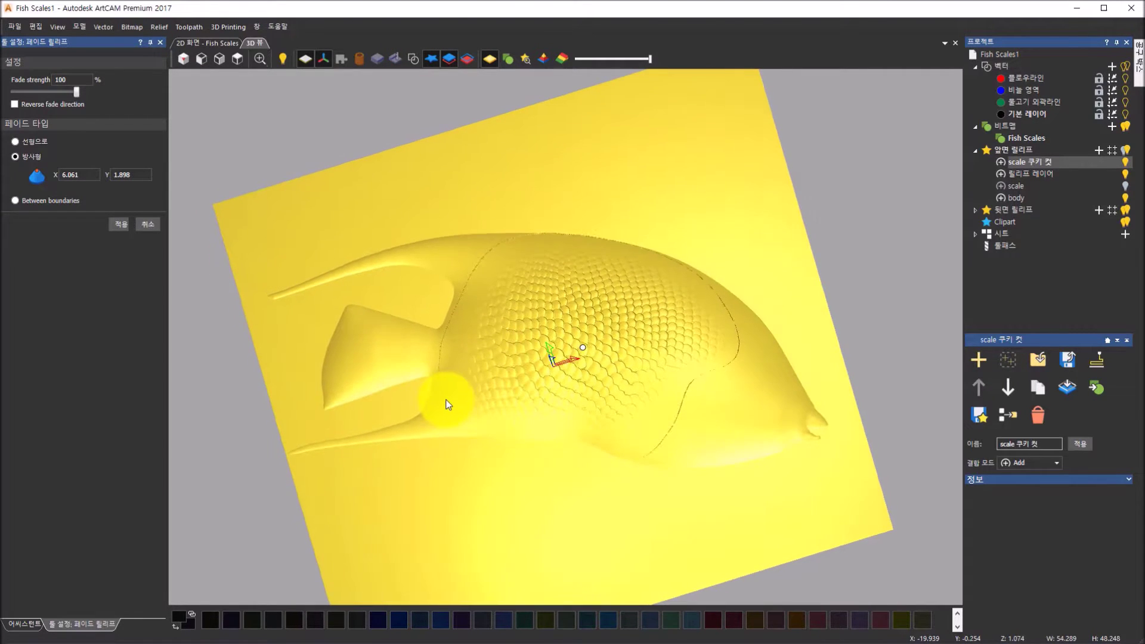
scroll(796, 435, up, 8)
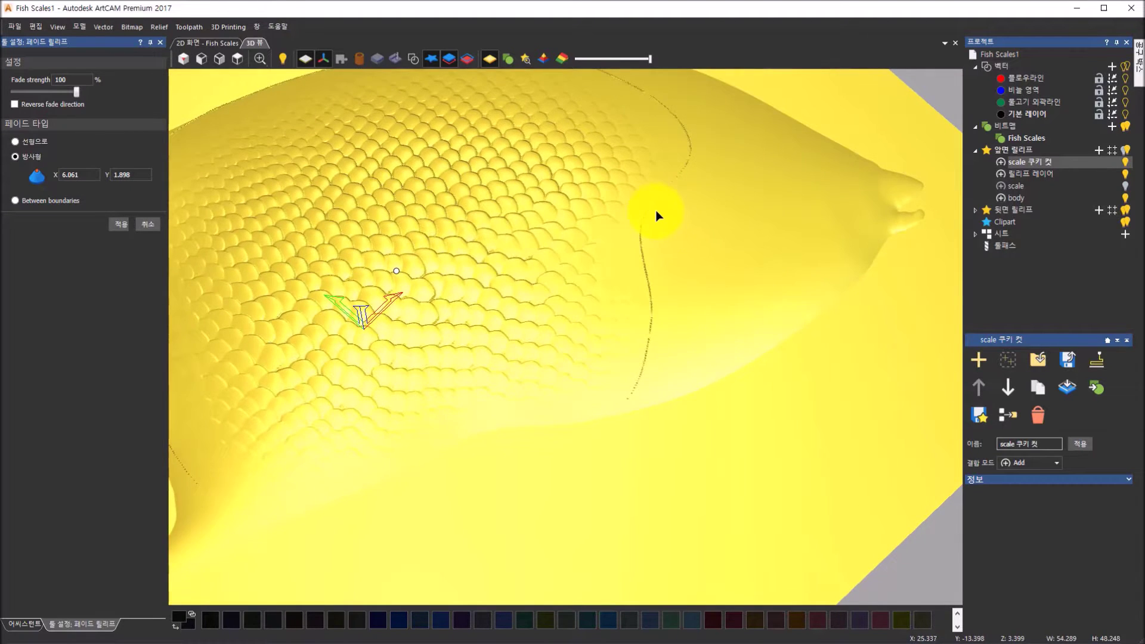
scroll(639, 255, up, 5)
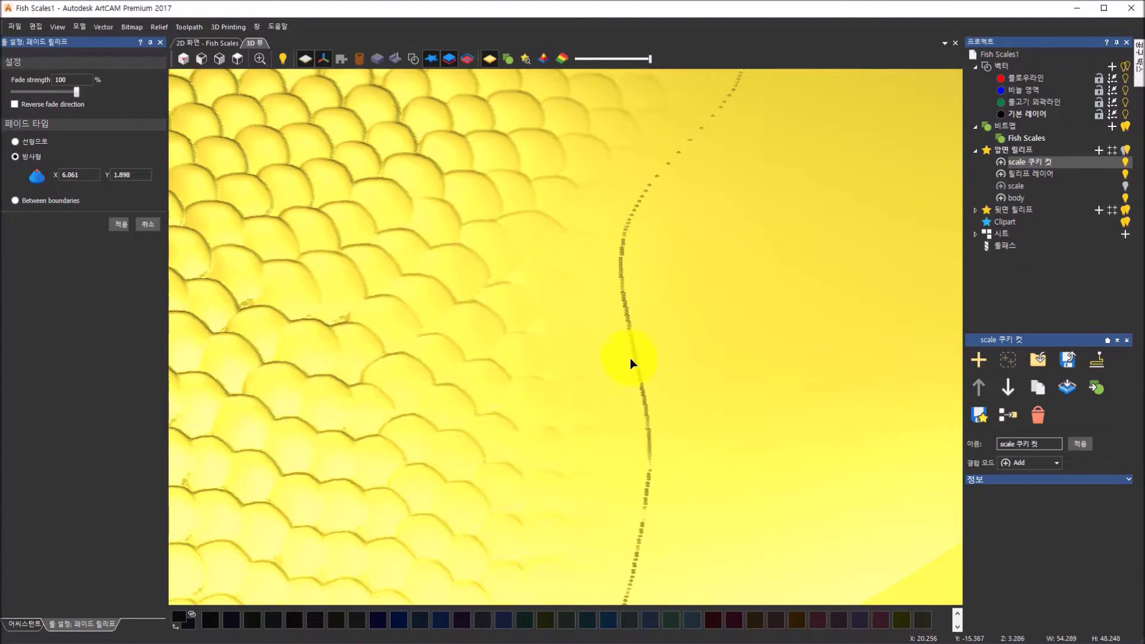
scroll(659, 460, down, 2)
scroll(597, 430, down, 5)
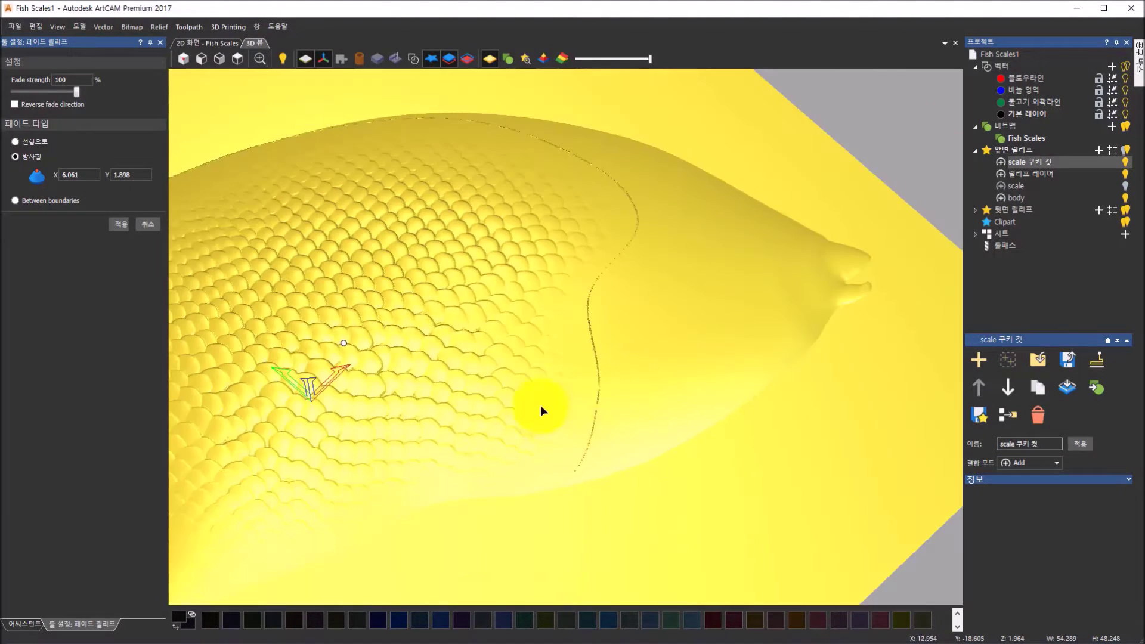
scroll(537, 134, up, 6)
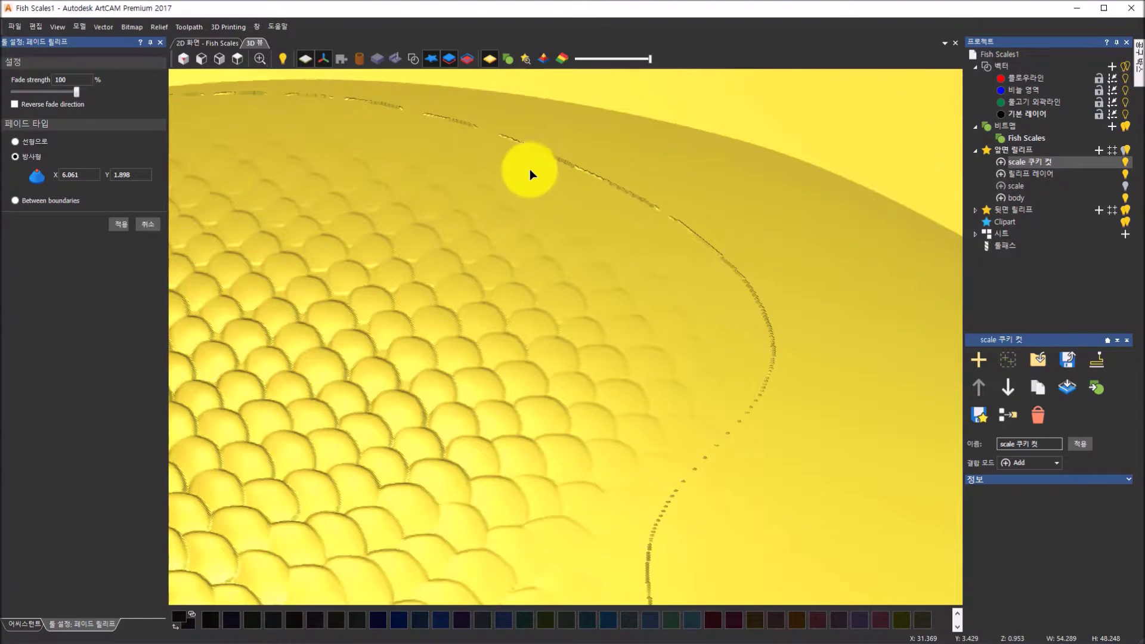
Step: Undo every Fade Relief change on the cookie-cut scale layer to restore the full-height scales
click(152, 227)
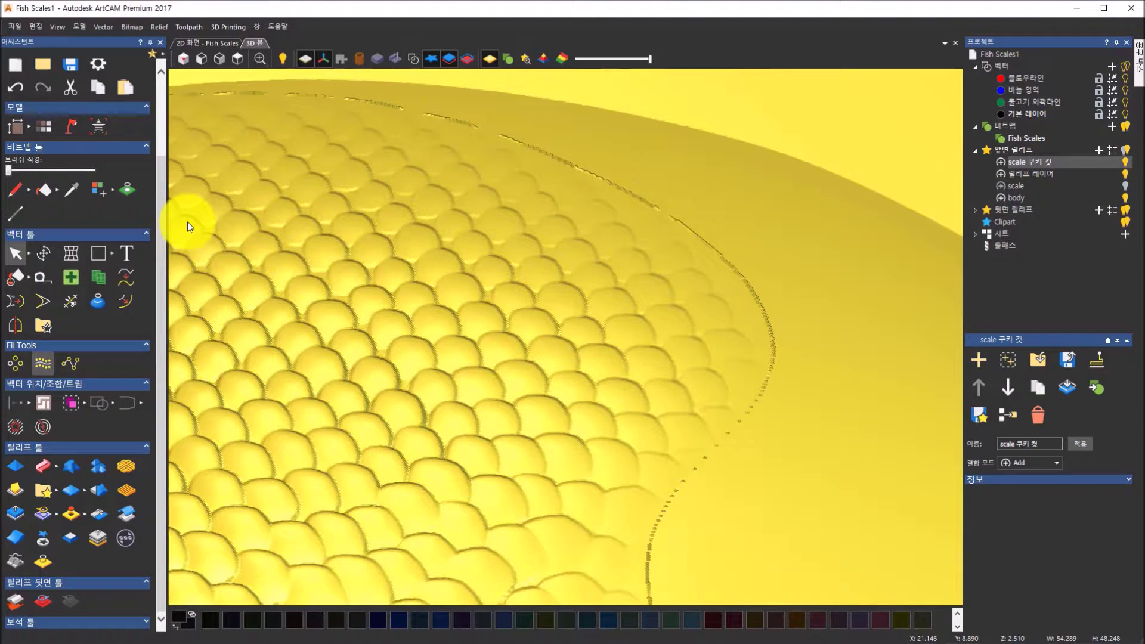
click(9, 92)
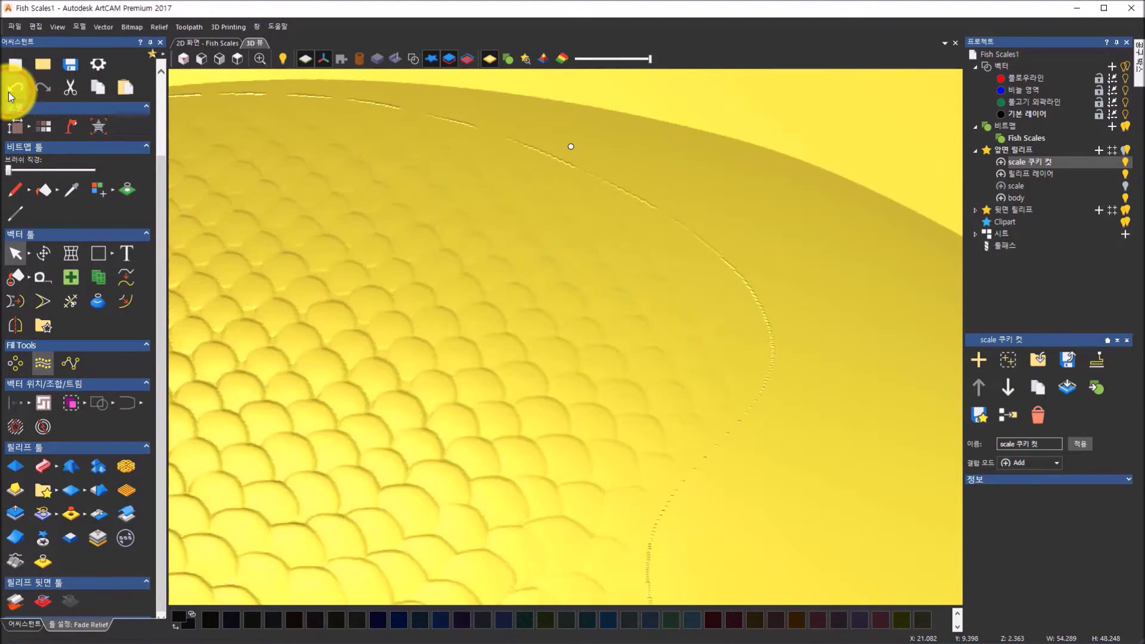
scroll(346, 165, down, 2)
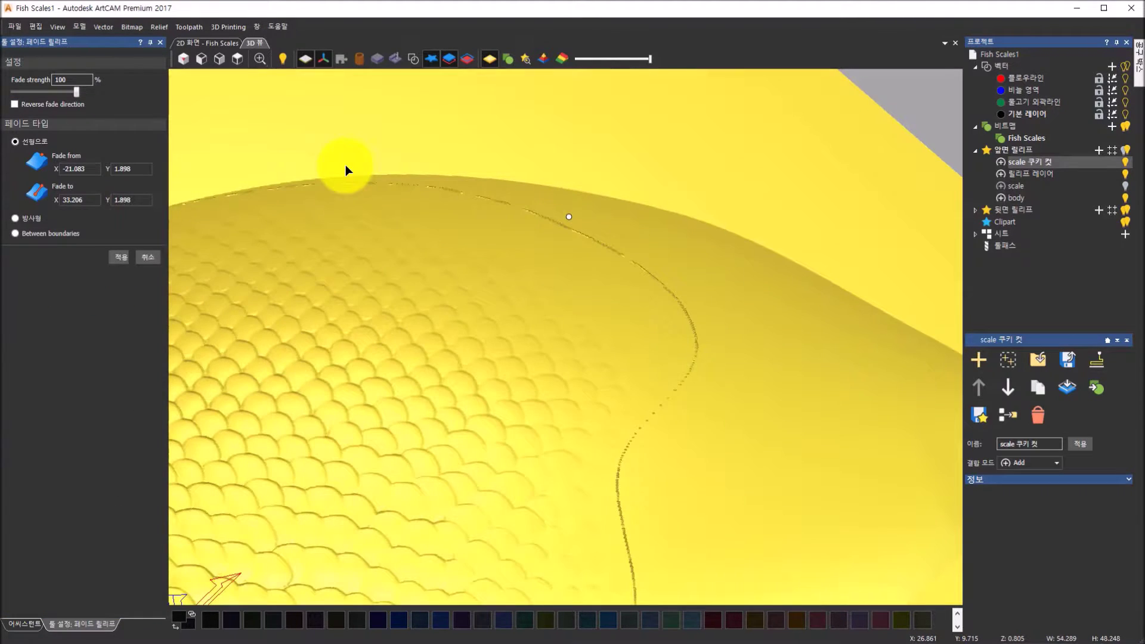
scroll(345, 165, down, 1)
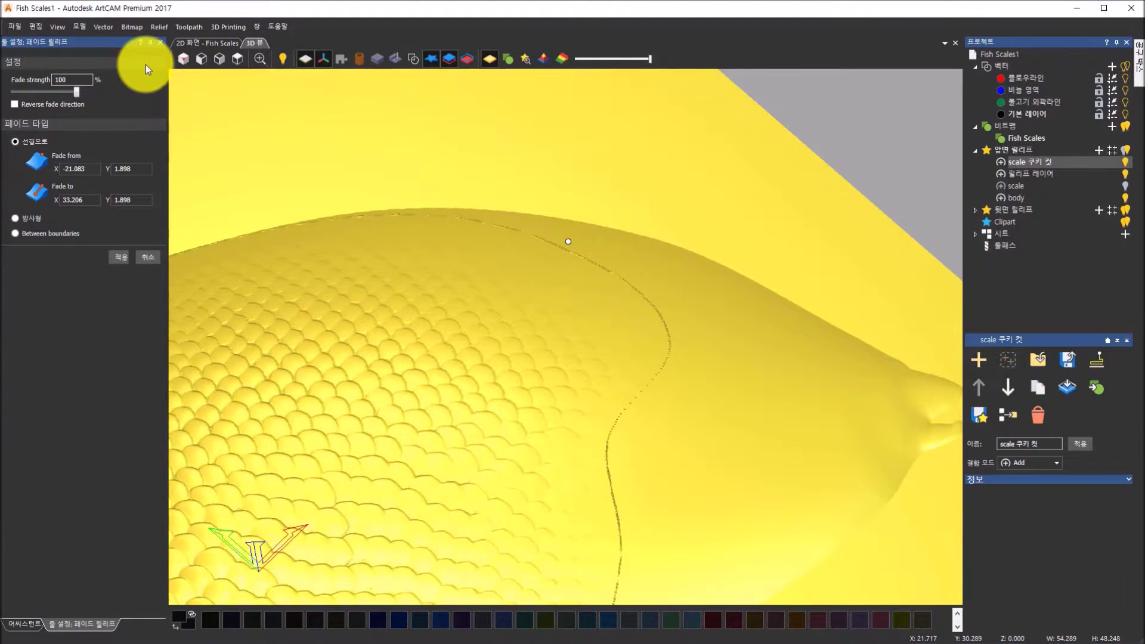
click(42, 27)
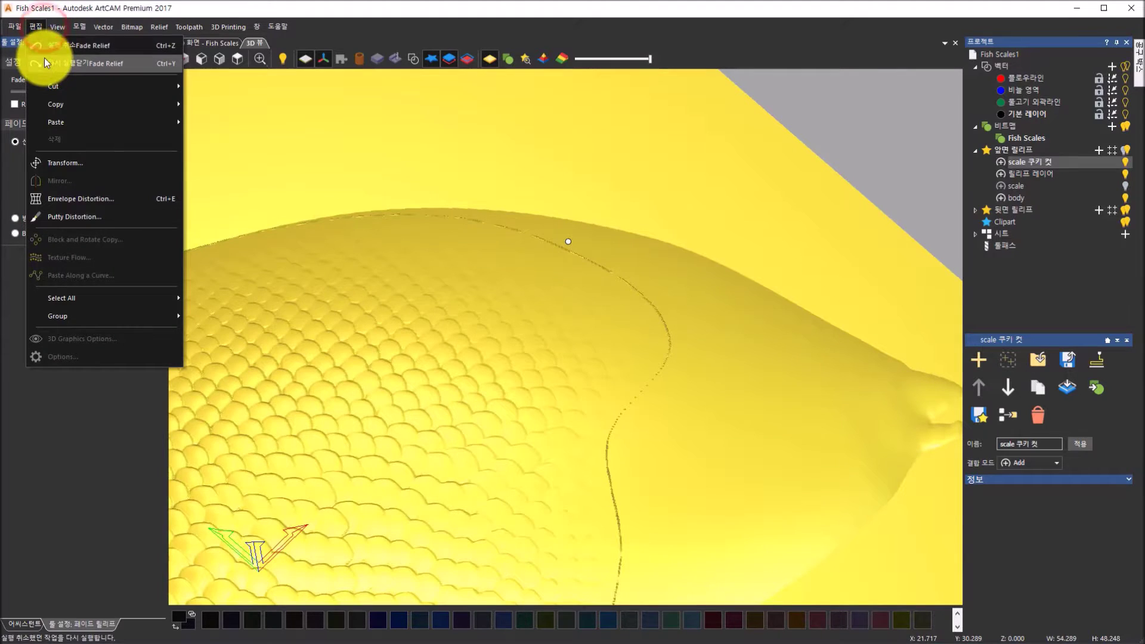
click(52, 48)
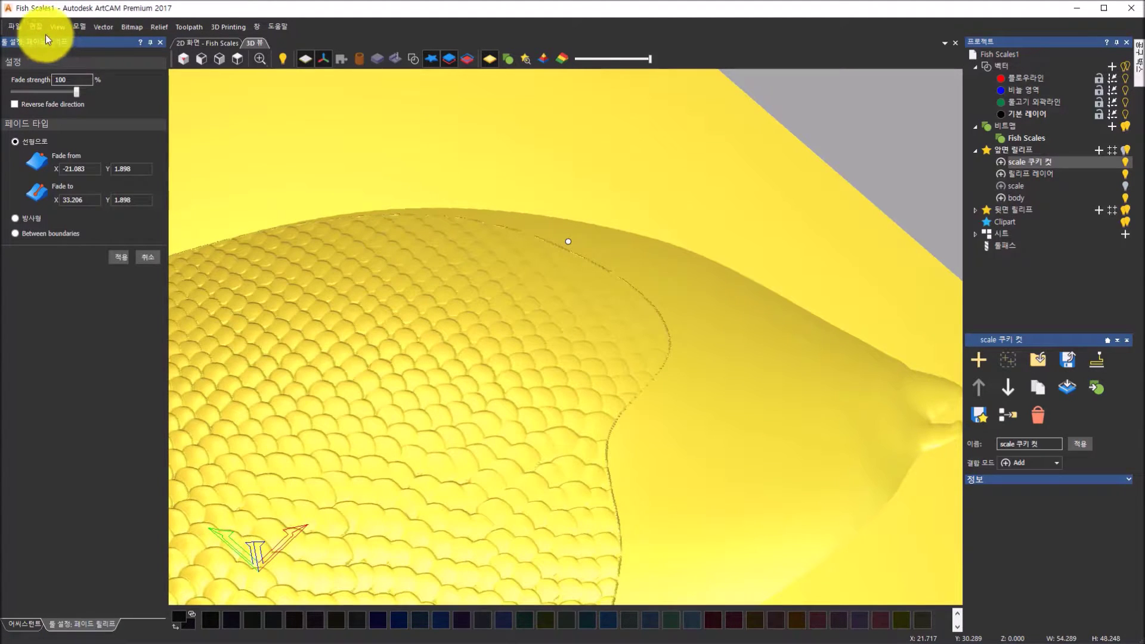
click(41, 30)
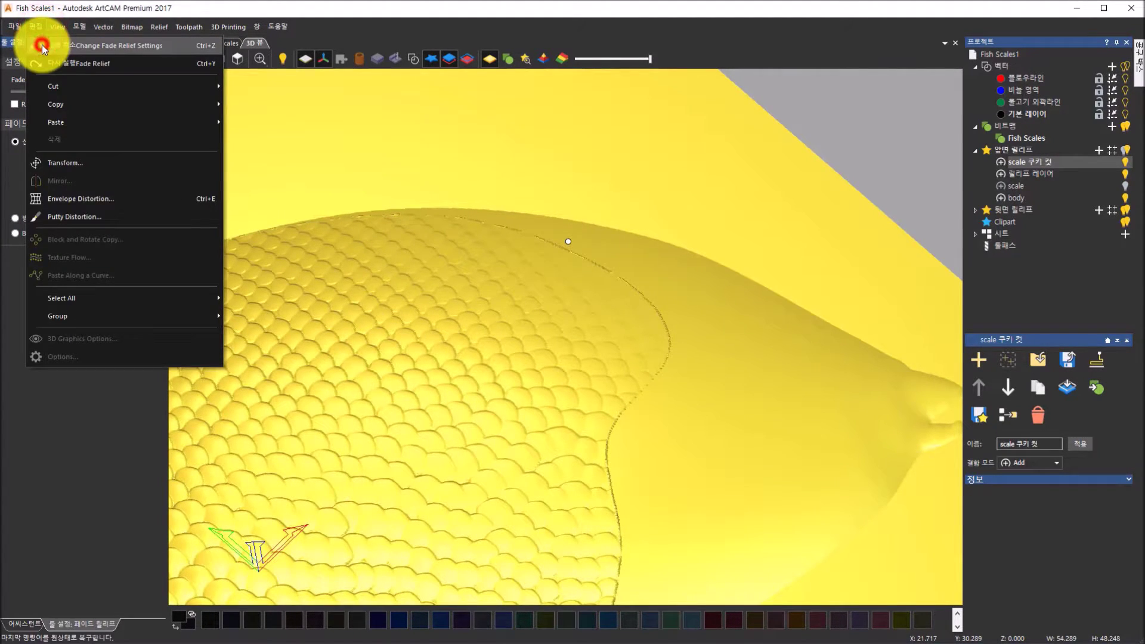
click(42, 44)
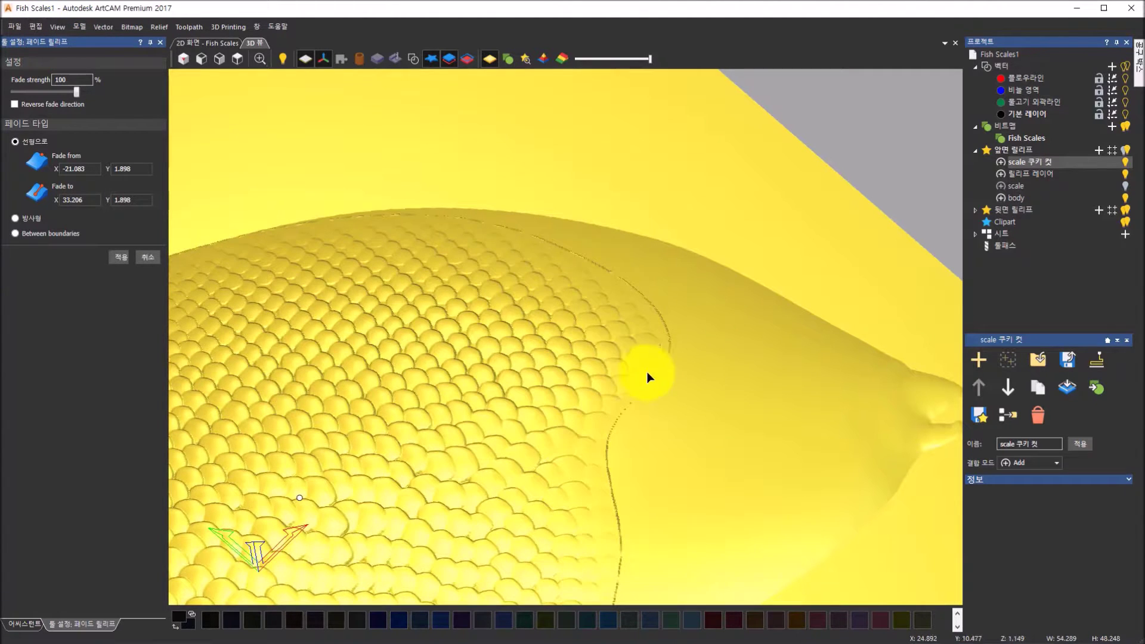
click(44, 30)
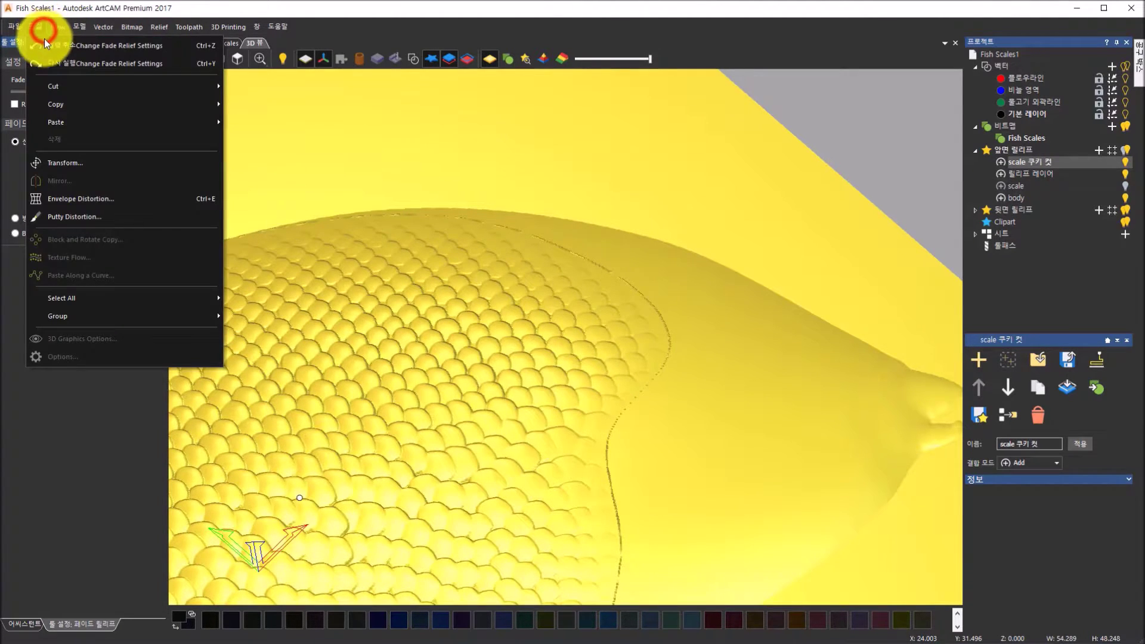
click(45, 44)
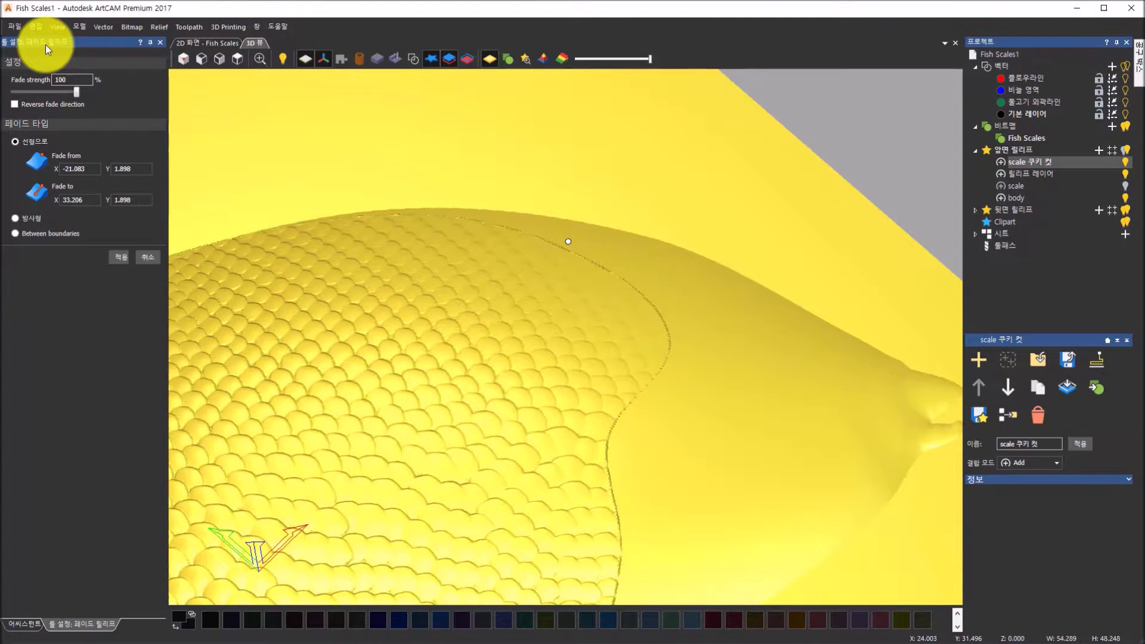
key(ctrl+z)
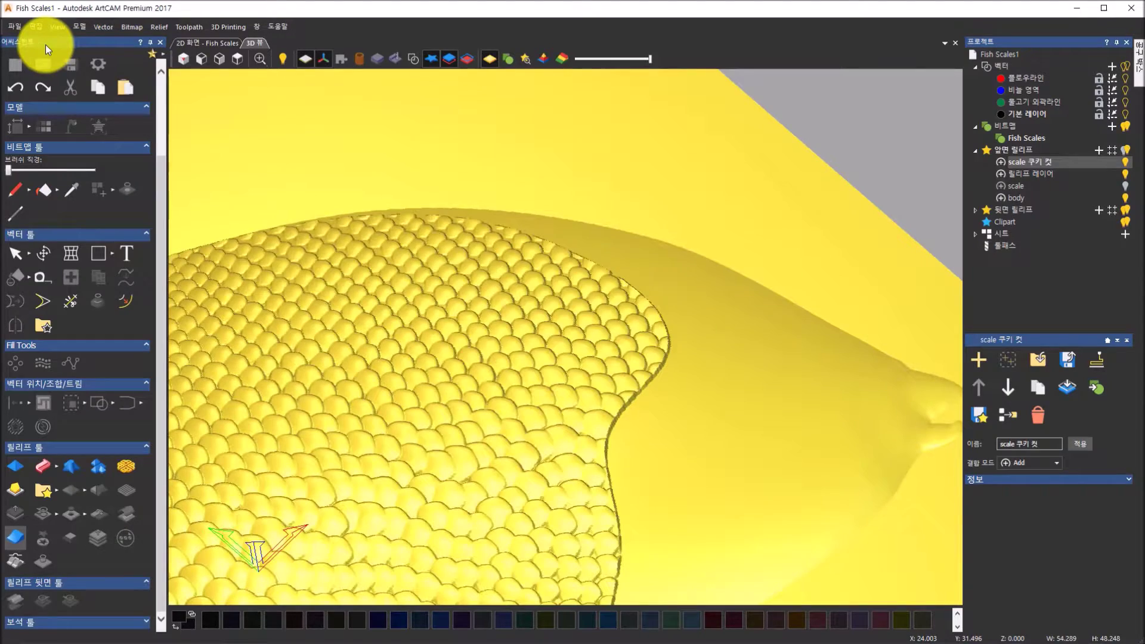
Step: Inspect the full-height scales on the whole fish from directly above and at an oblique angle
drag(762, 465, 728, 444)
click(237, 58)
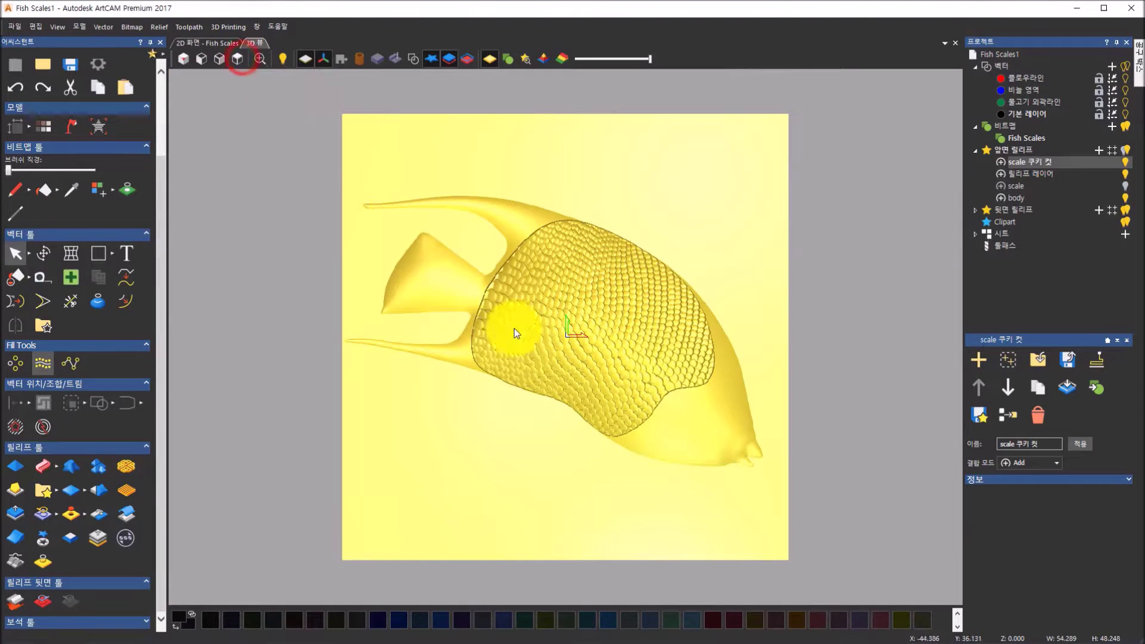
drag(621, 508, 781, 315)
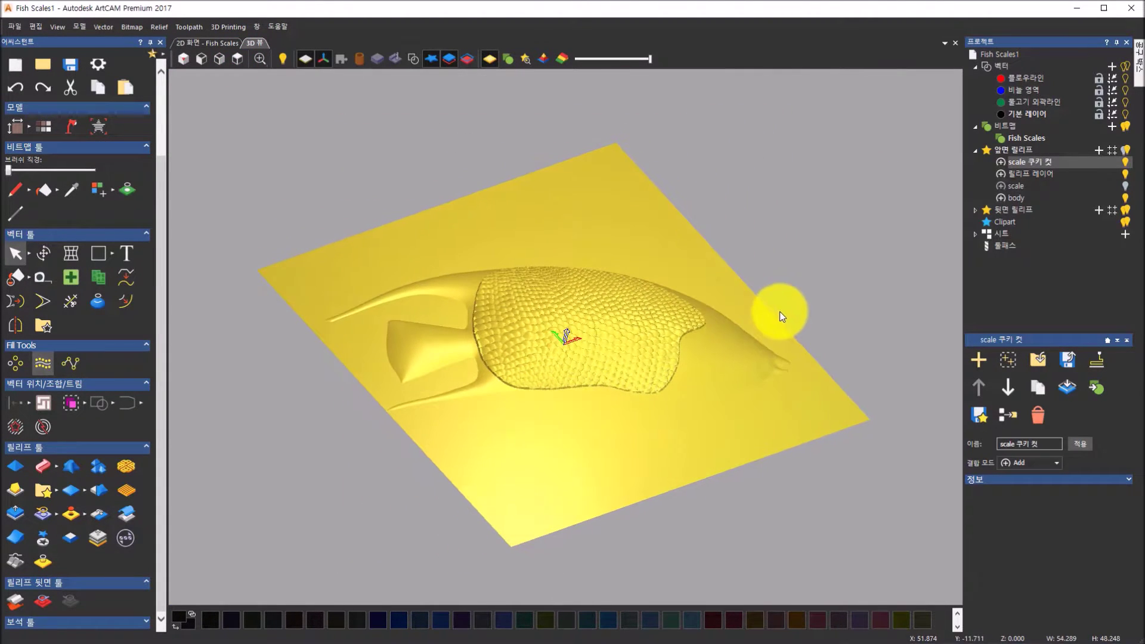
Step: Show the vectors and offset the scale-area outline outwards by 0.5 mm with sharp corners, keeping the original
click(419, 59)
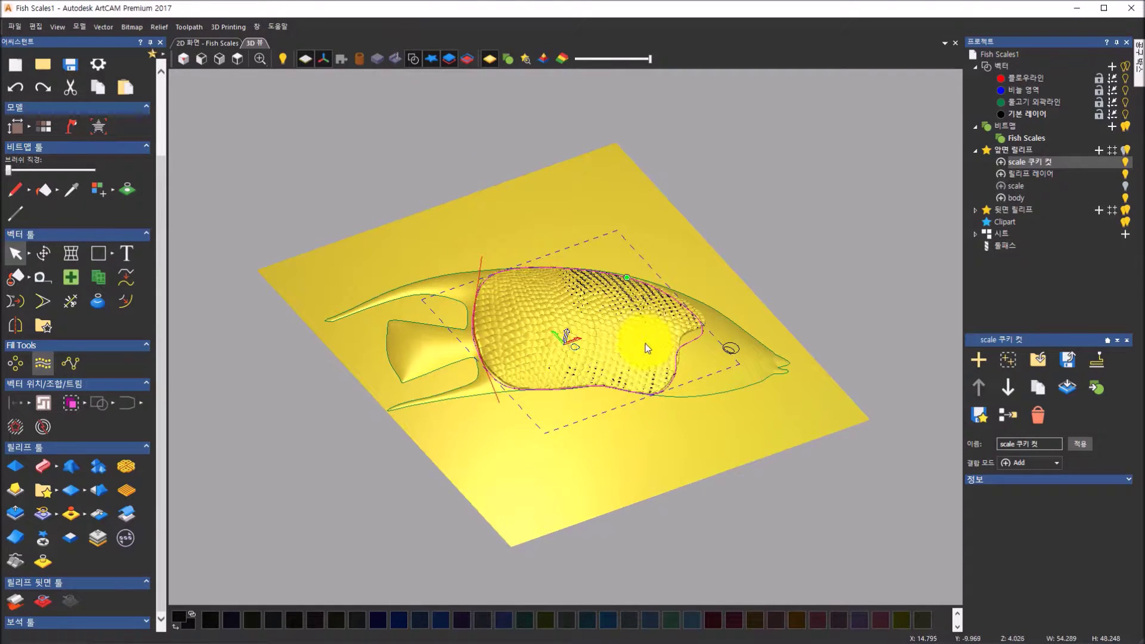
click(237, 58)
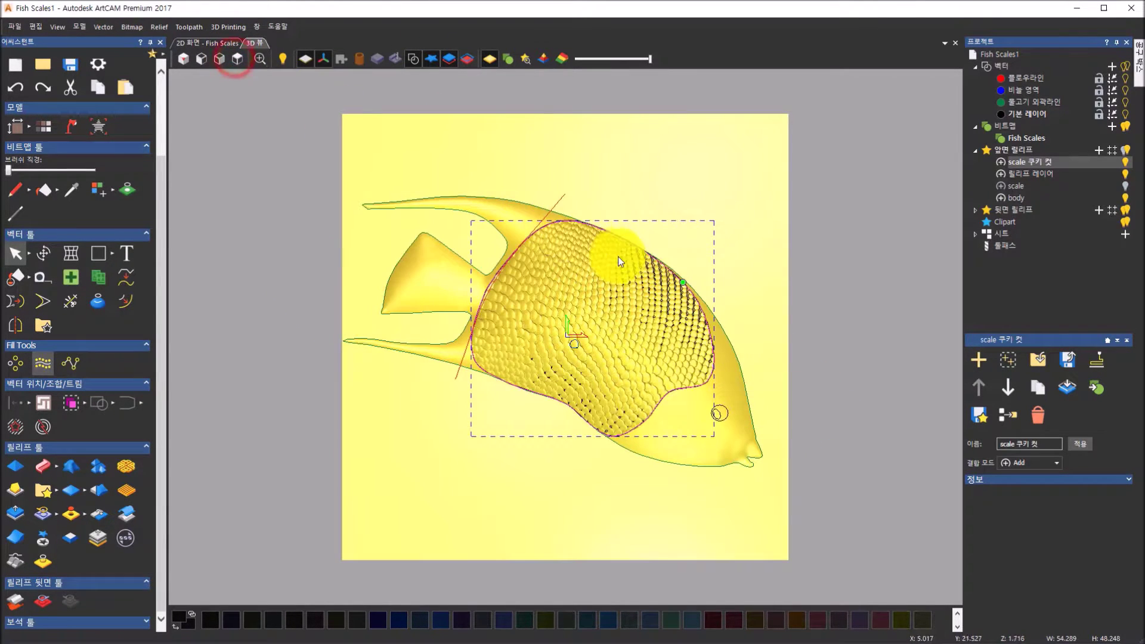
scroll(581, 213, up, 5)
click(581, 213)
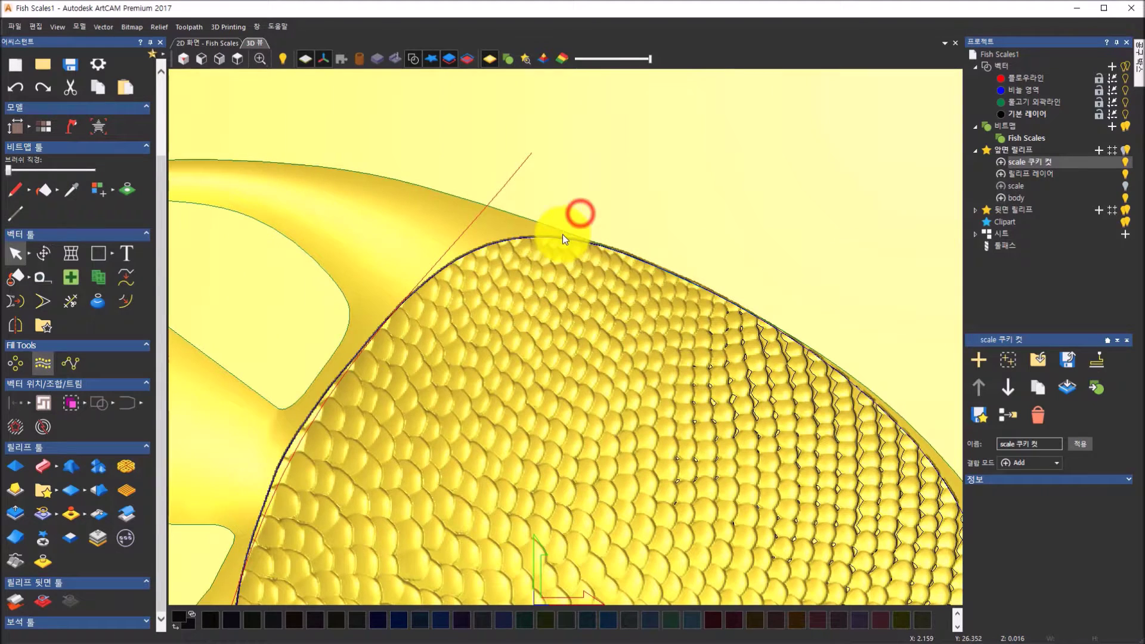
click(560, 238)
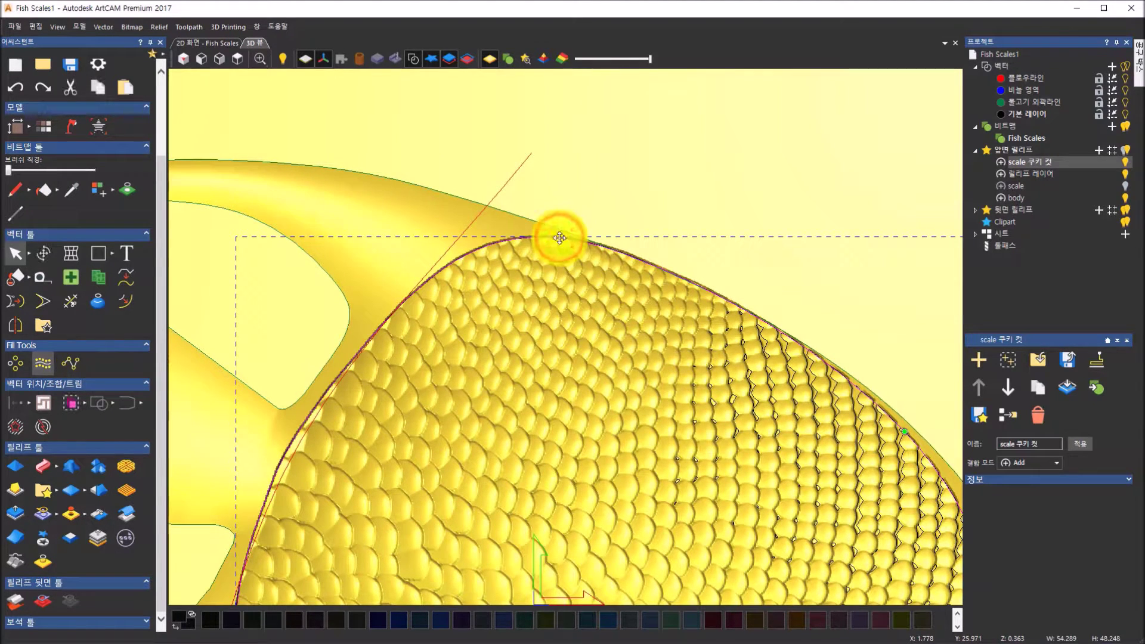
click(131, 306)
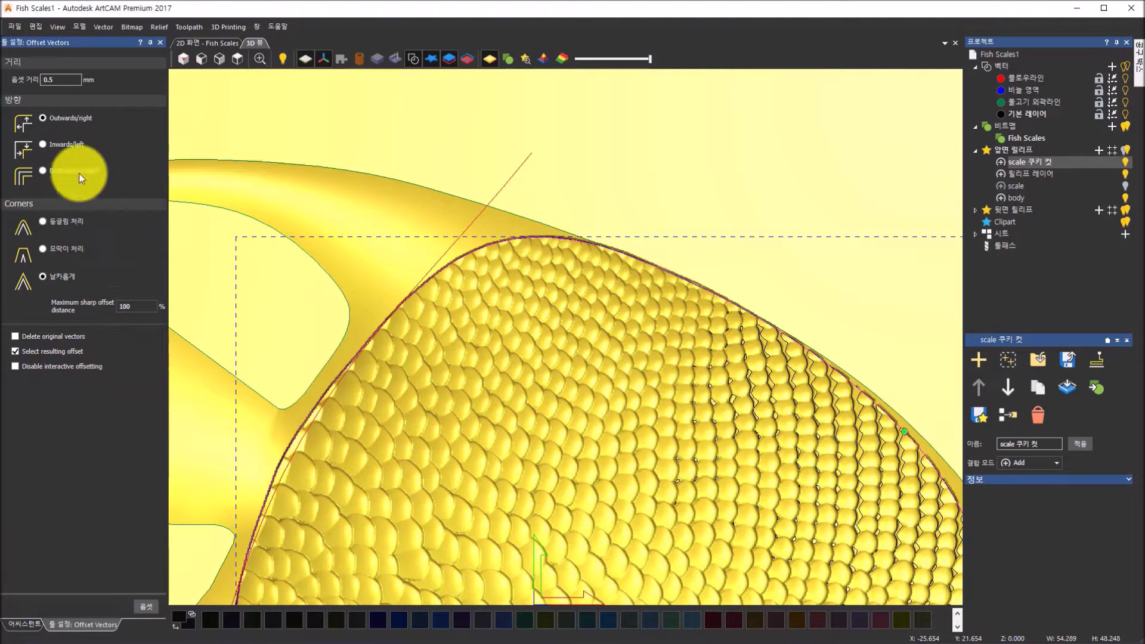
click(61, 80)
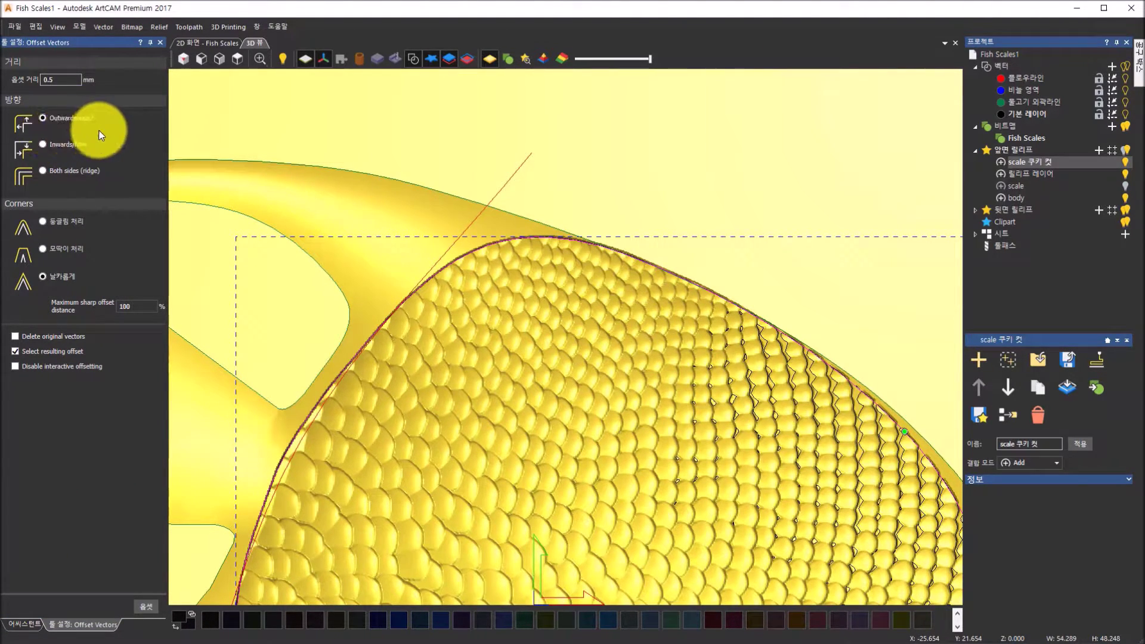
click(141, 606)
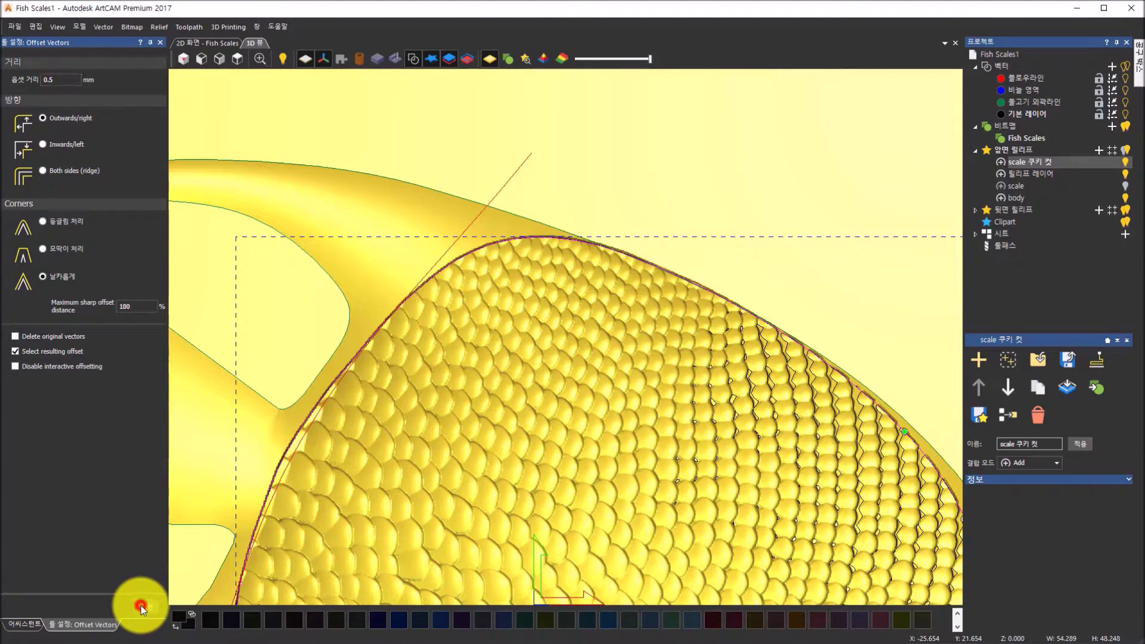
scroll(386, 535, down, 5)
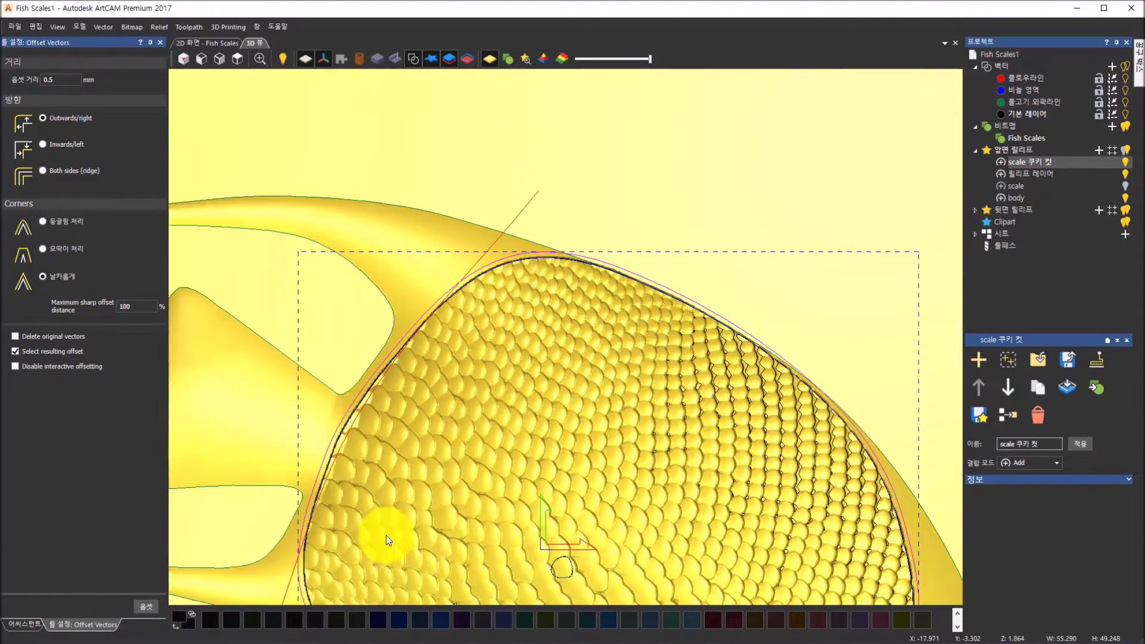
Step: Apply a radial Fade Relief at 100% strength to the cookie-cut scale layer, using the offset outline as the boundary
scroll(580, 563, up, 3)
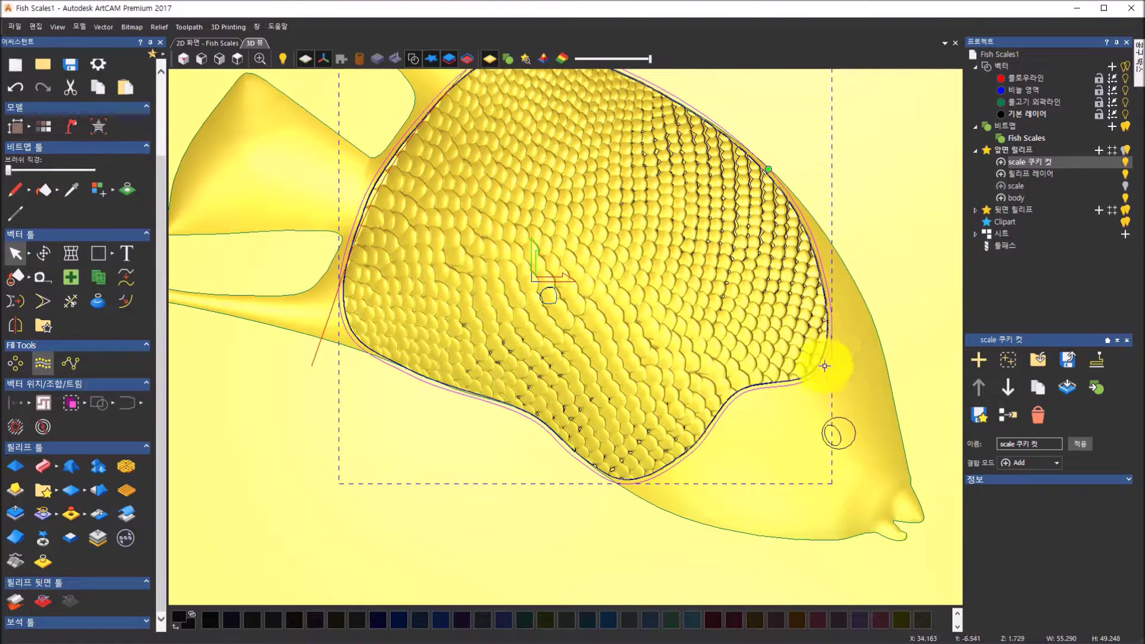
click(16, 540)
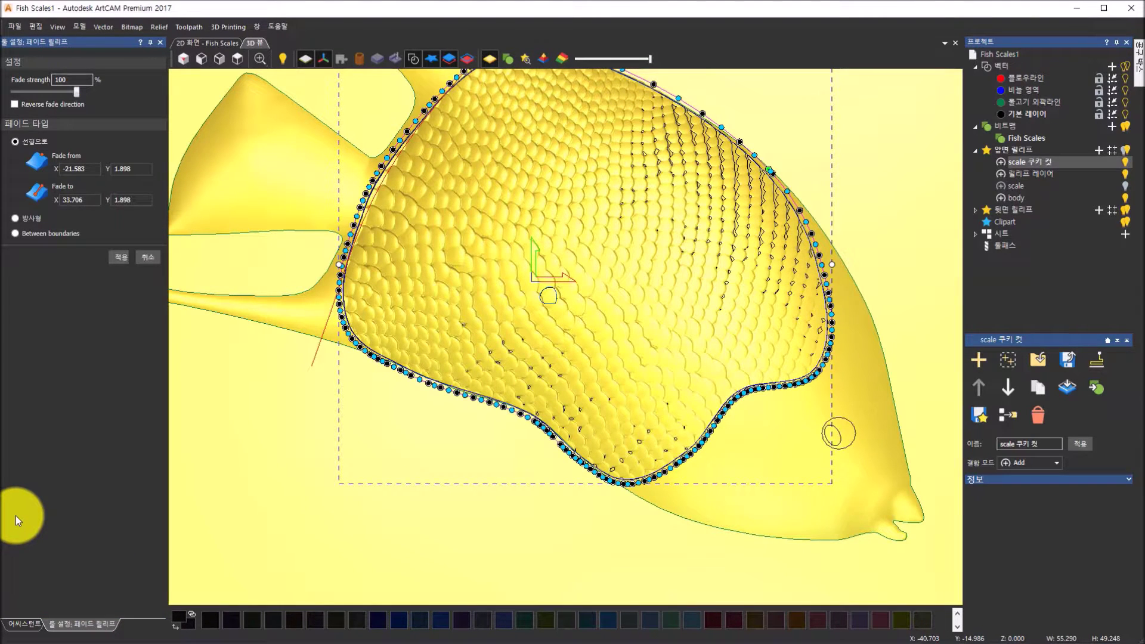
click(14, 220)
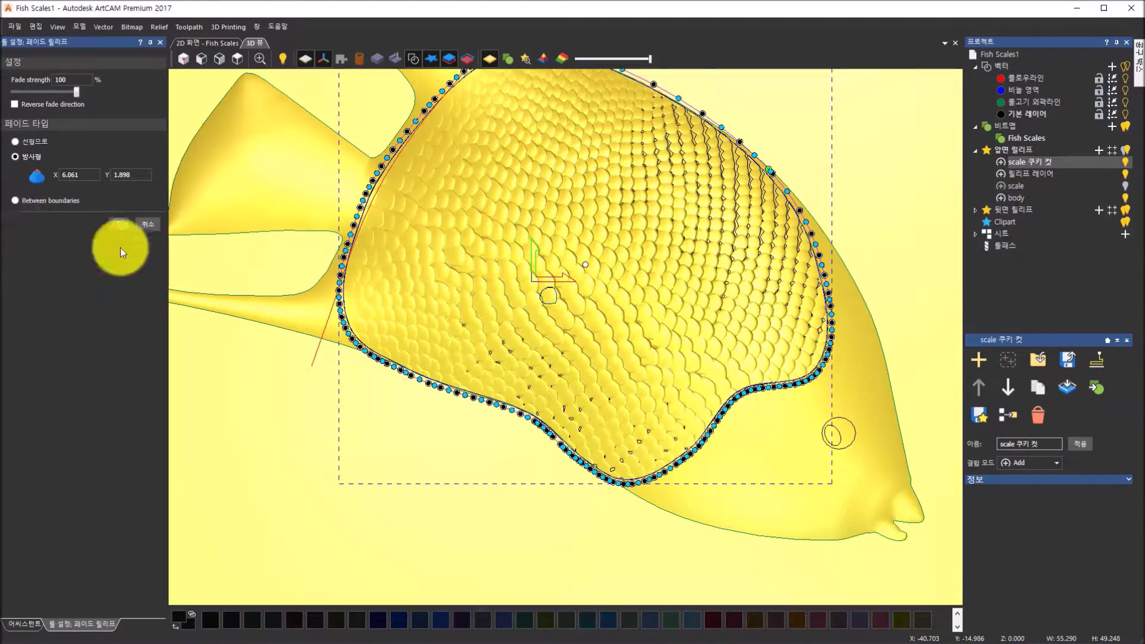
drag(435, 377, 556, 336)
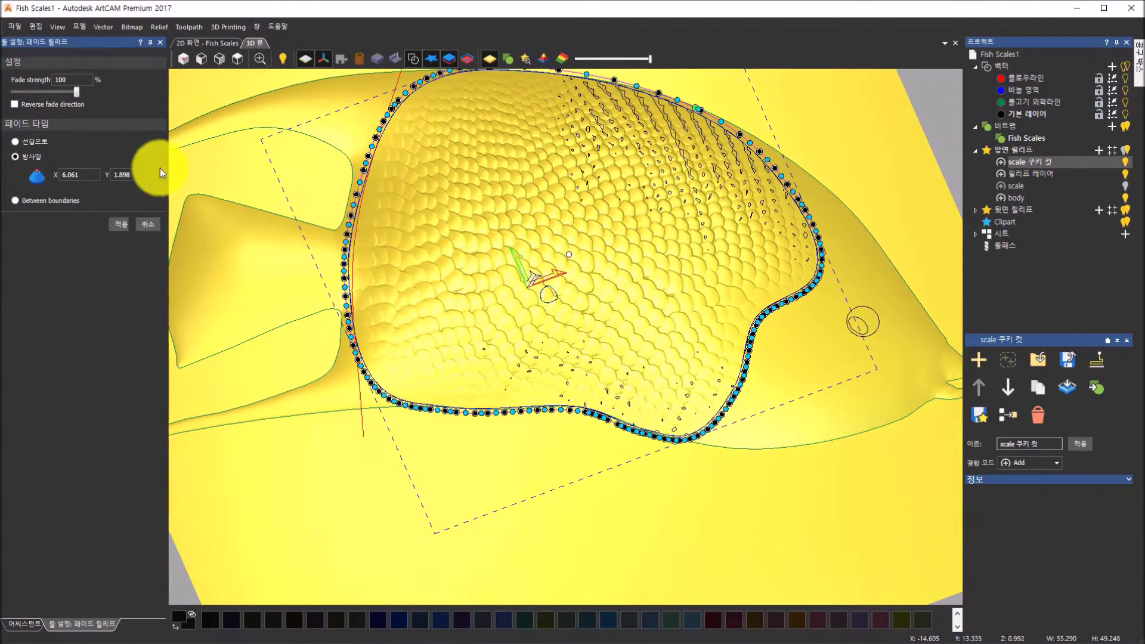
click(124, 226)
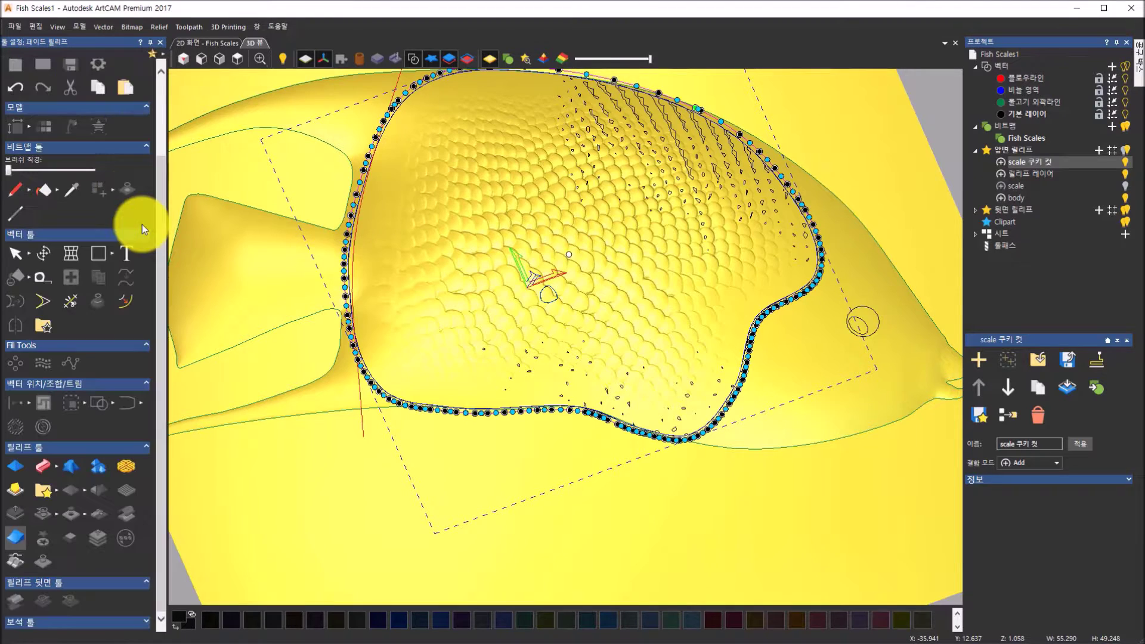
Step: Hide the vectors and the zero plane, and examine how the faded scales blend into the body from above and at an angle
click(413, 60)
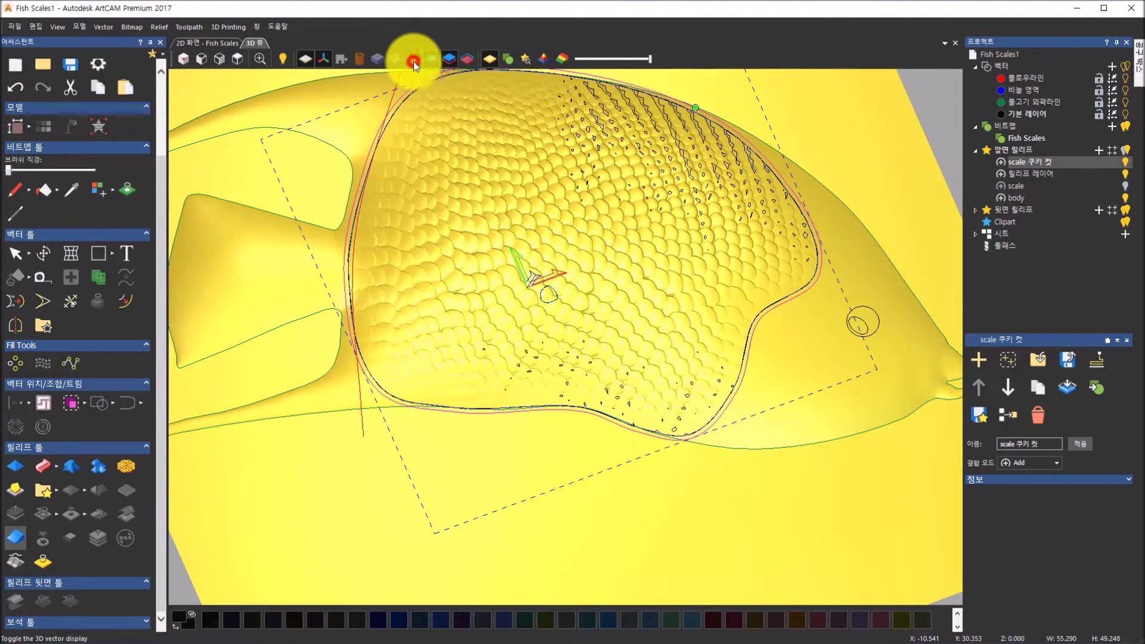
click(303, 60)
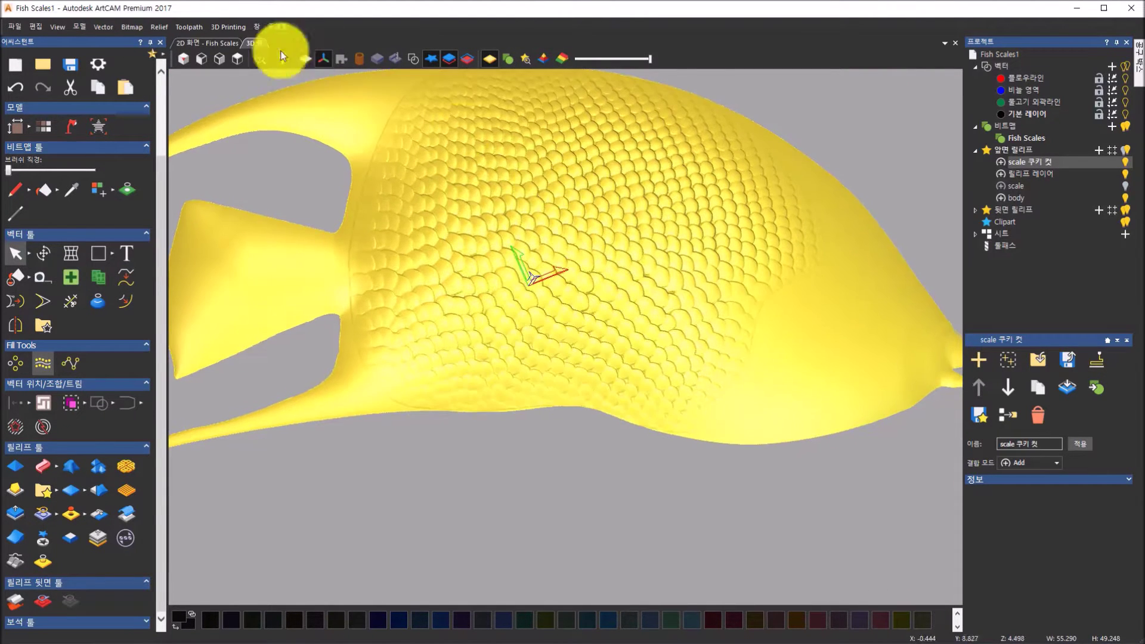
click(236, 57)
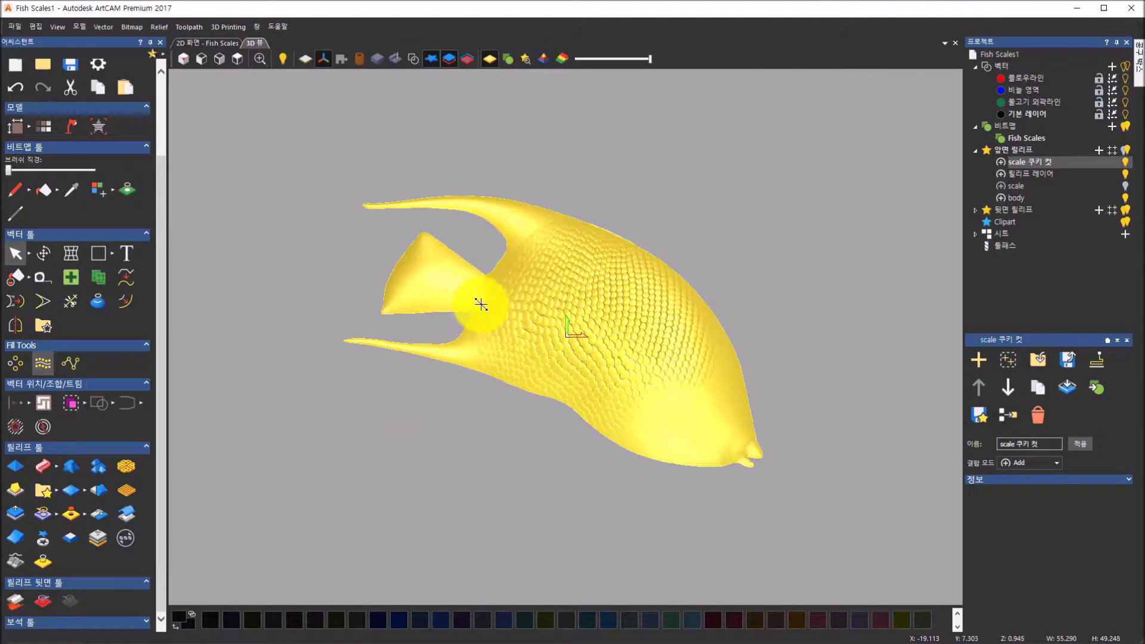
drag(580, 284, 579, 189)
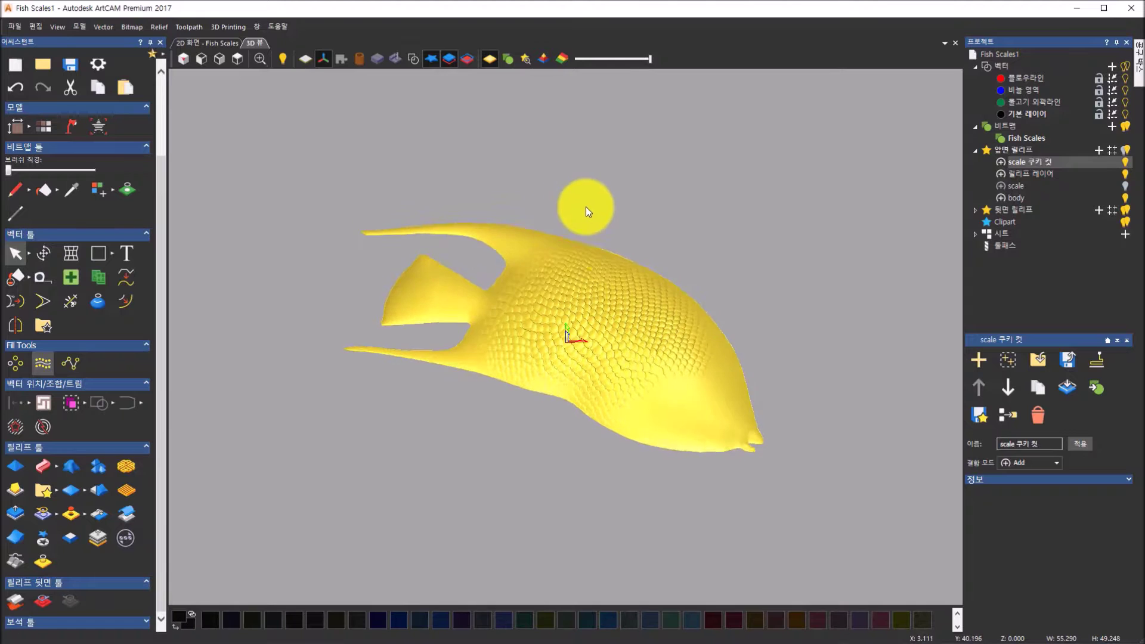
scroll(613, 332, up, 4)
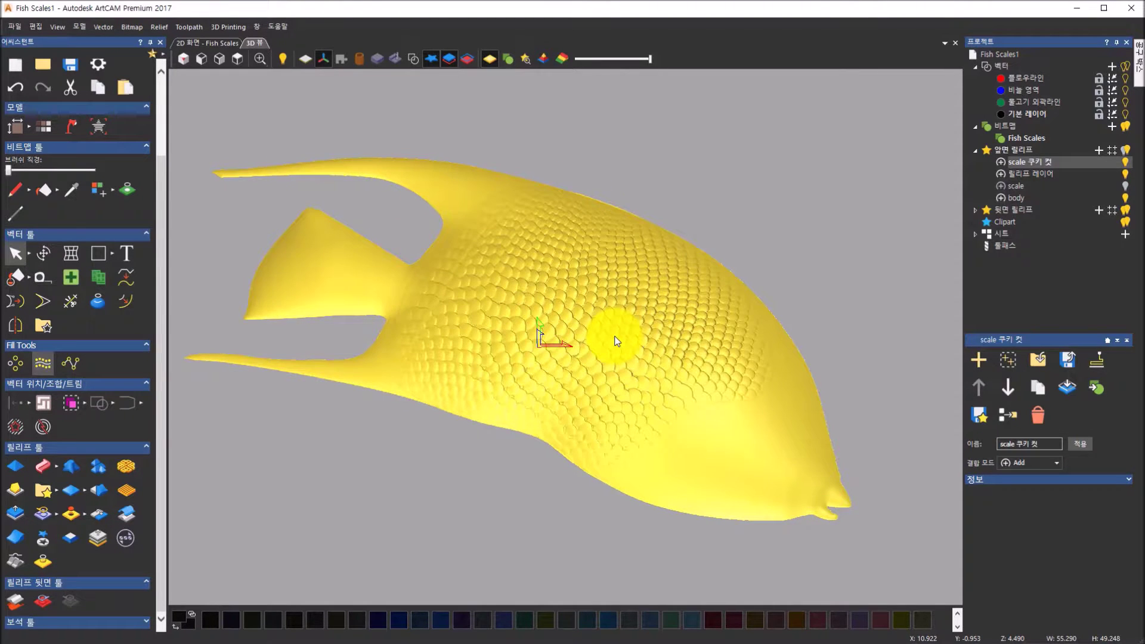
scroll(617, 341, up, 3)
drag(531, 340, 648, 324)
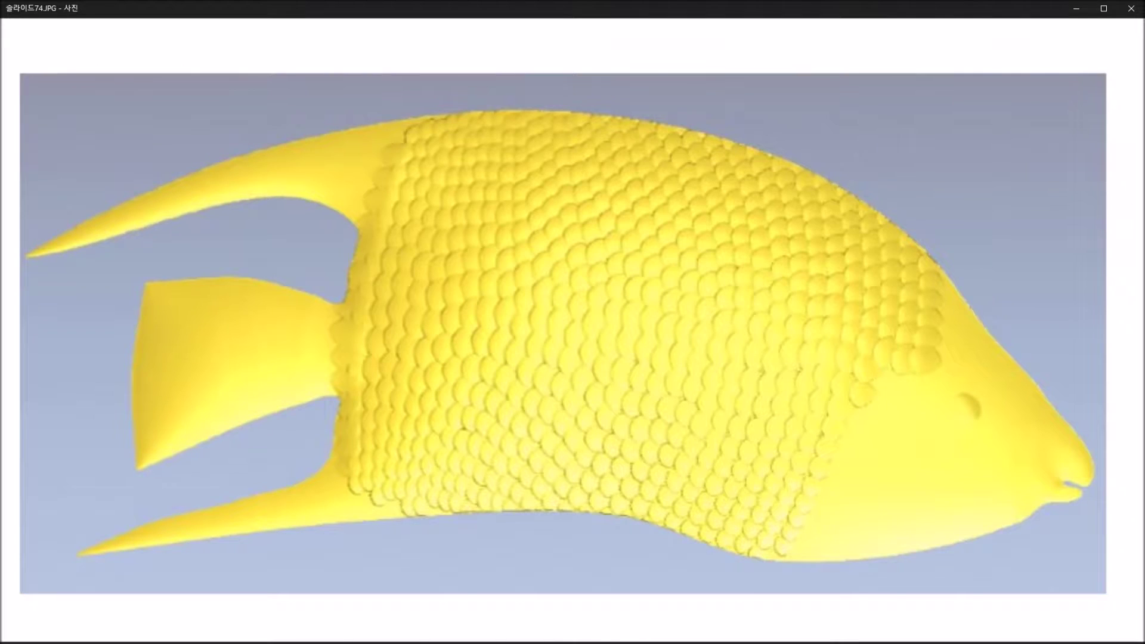
Step: Advance the reference slides in Photos to the Grayscale model example, and return to ArtCAM
click(630, 623)
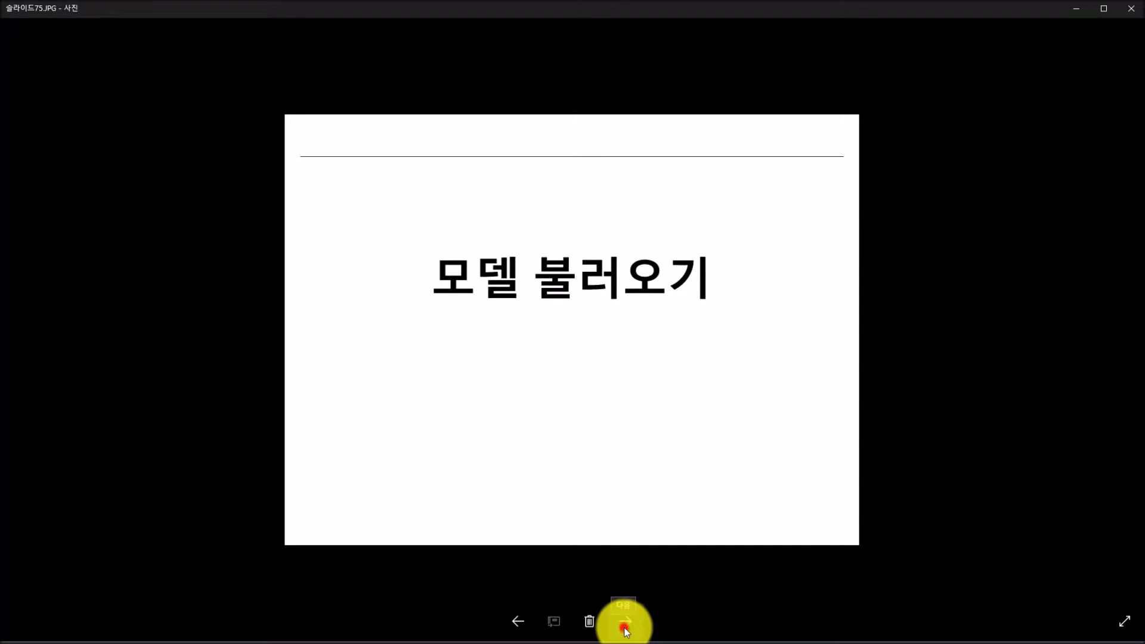
click(626, 630)
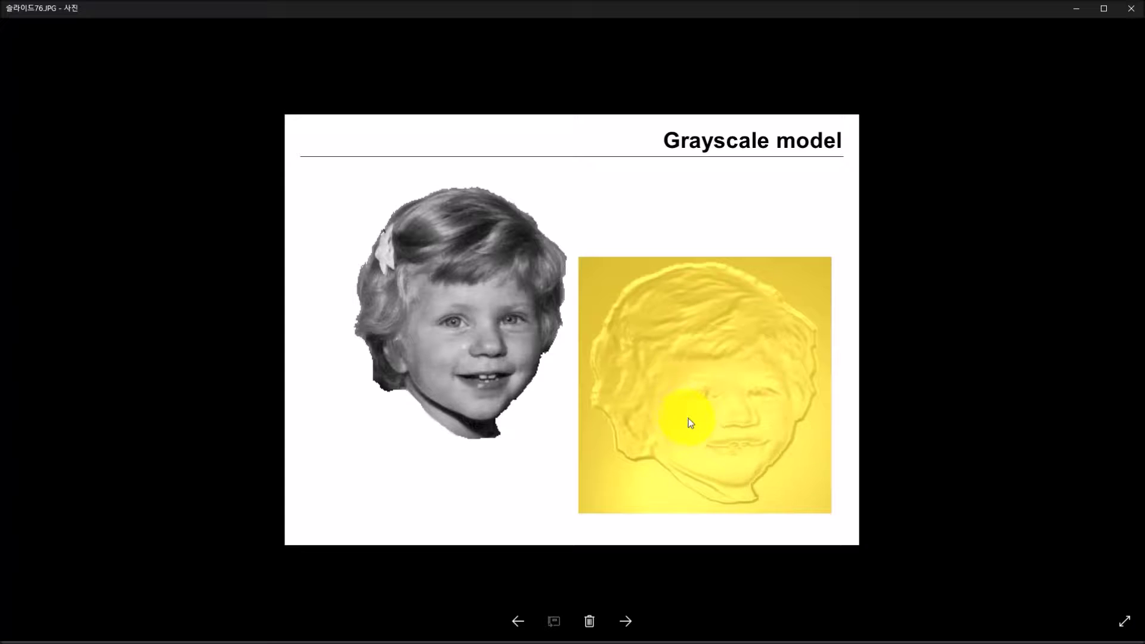
click(539, 643)
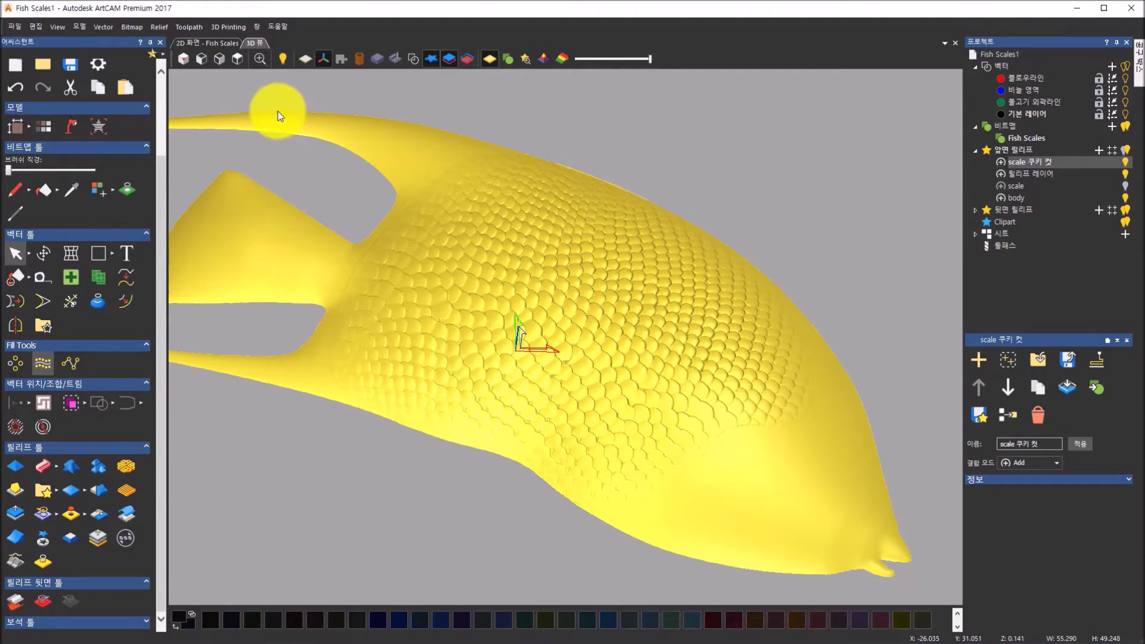
Step: Close the Fish Scales1 model without saving its changes
click(221, 43)
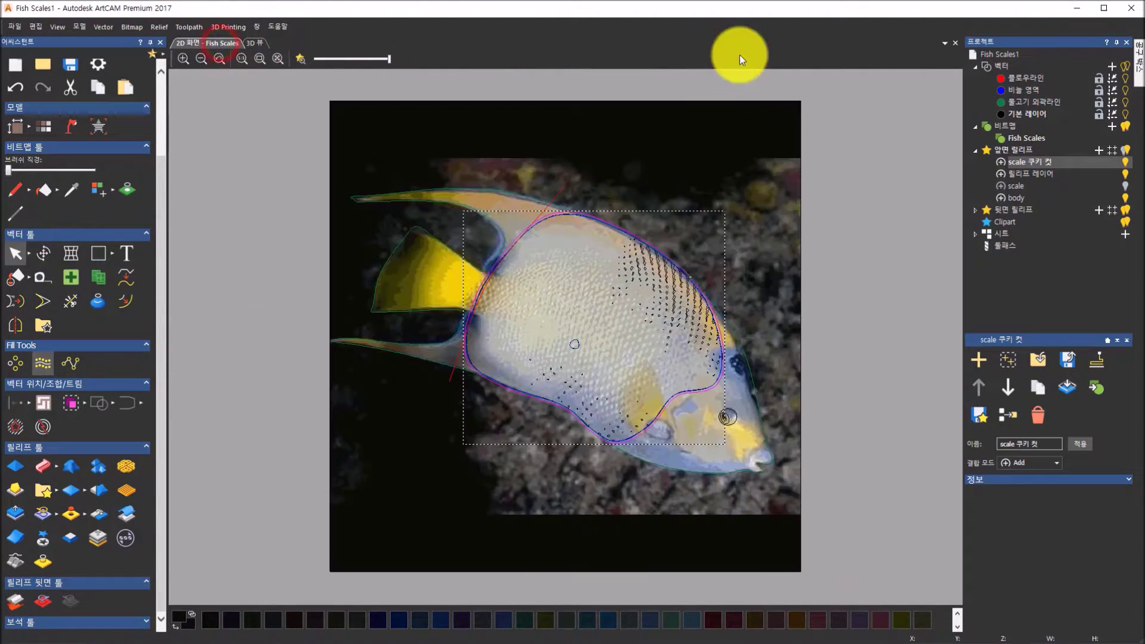
click(953, 44)
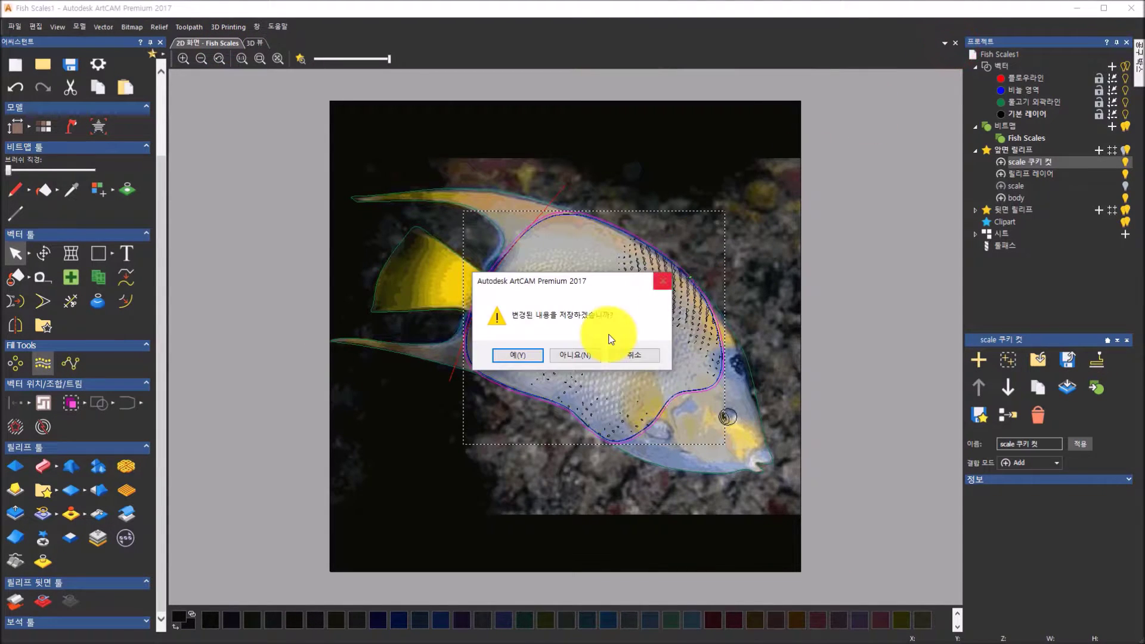
click(582, 356)
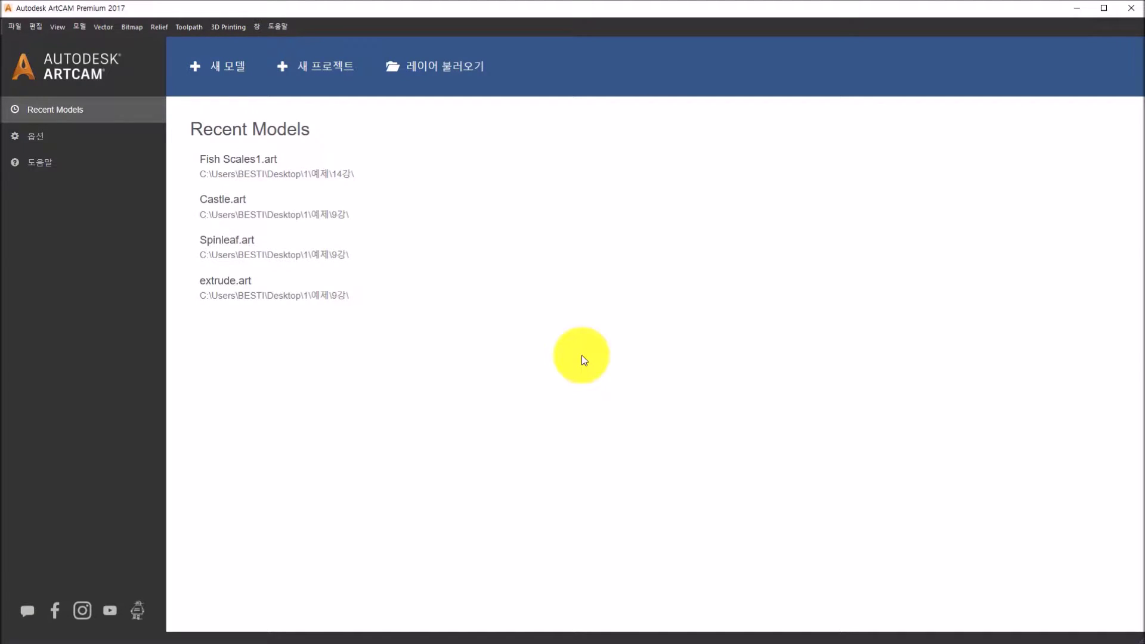
Step: Open the toddler.tif image from the 14강 folder as a new model with a maximum Z of 0.5 mm
click(449, 75)
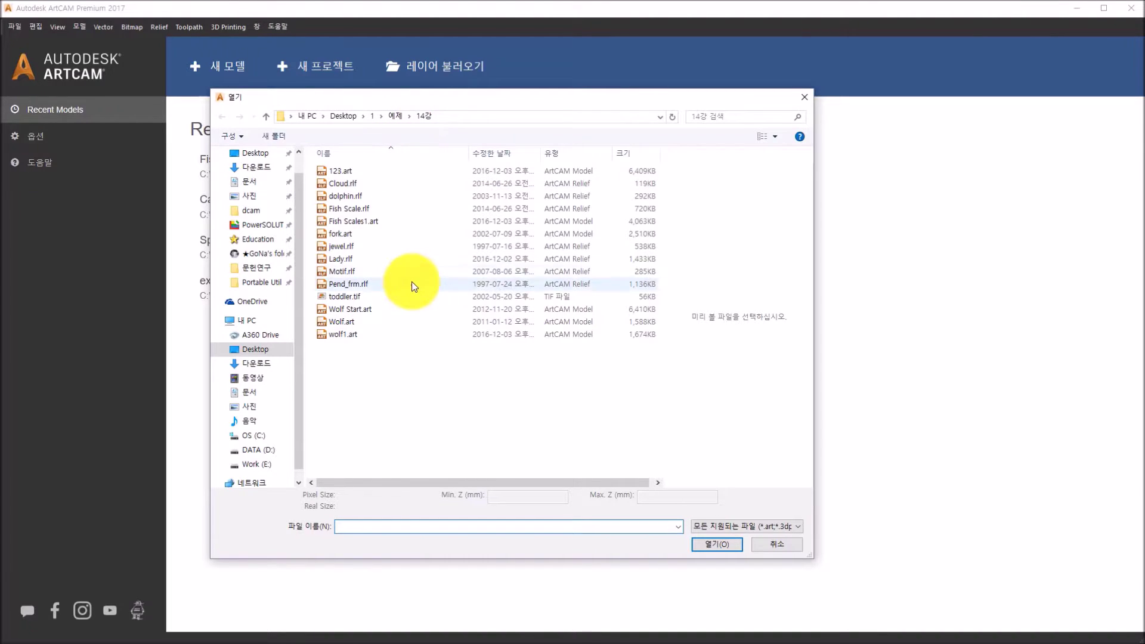
click(384, 295)
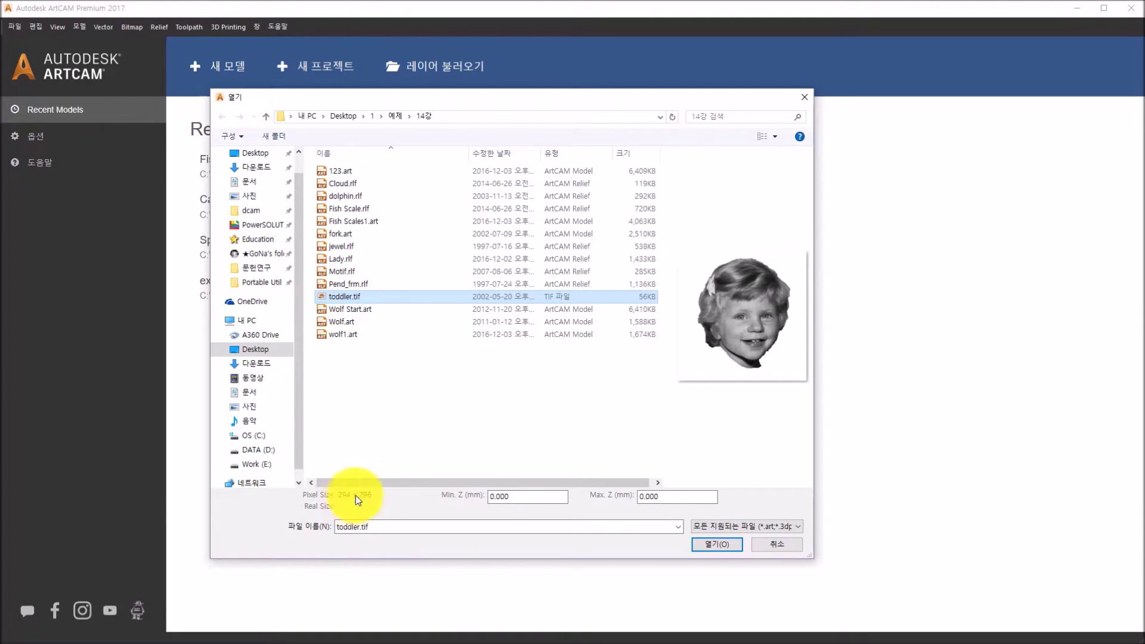
drag(508, 496, 445, 494)
double_click(679, 498)
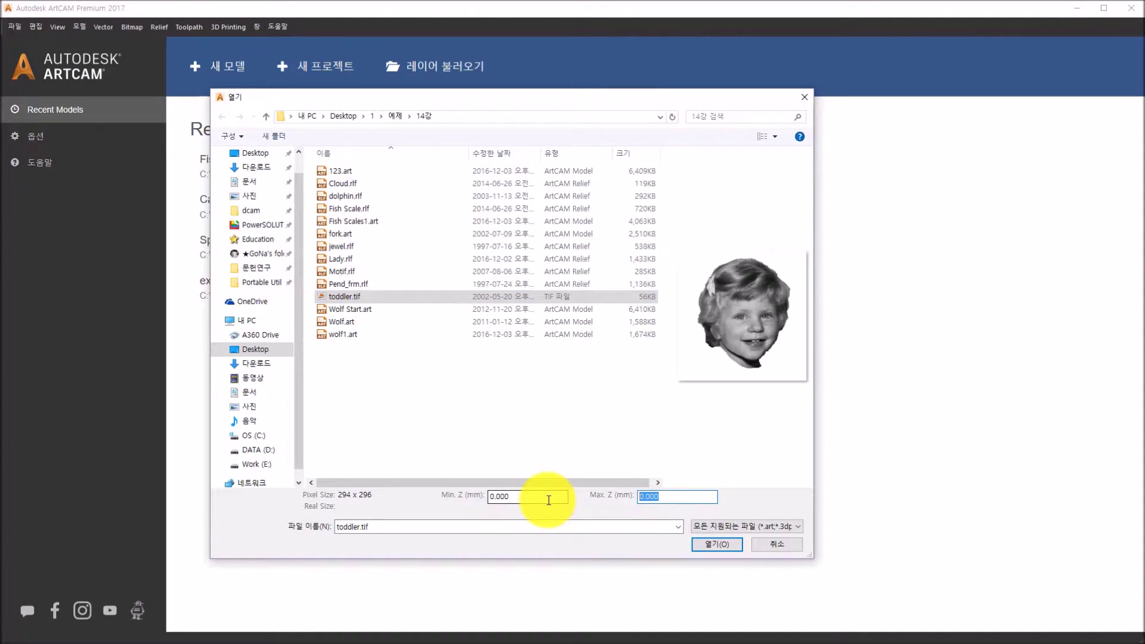
drag(545, 498, 494, 495)
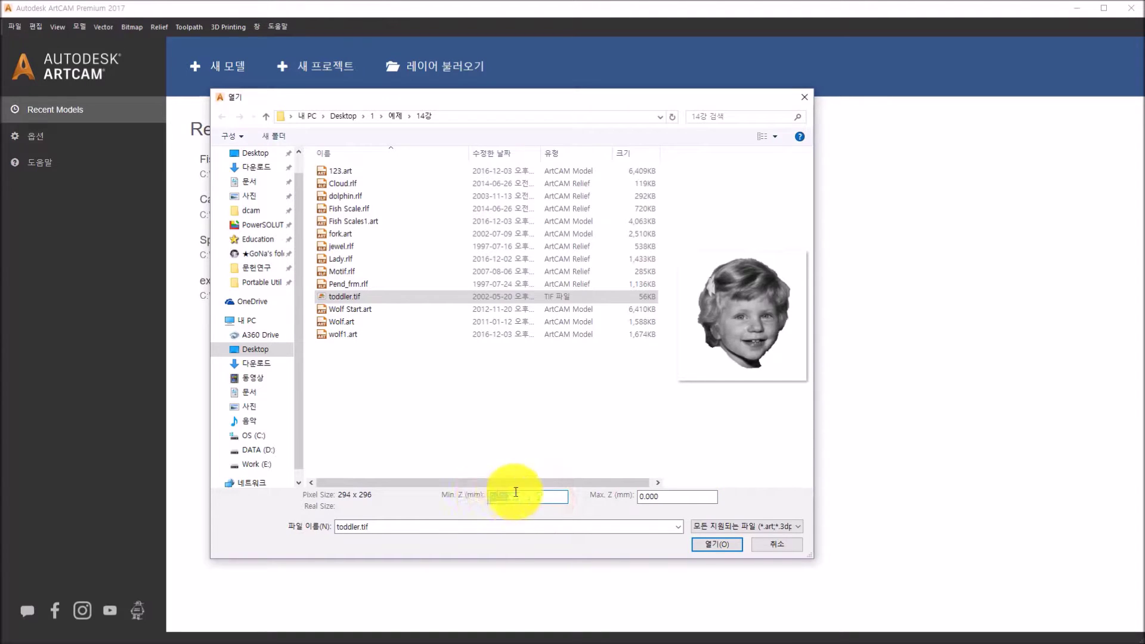
double_click(664, 497)
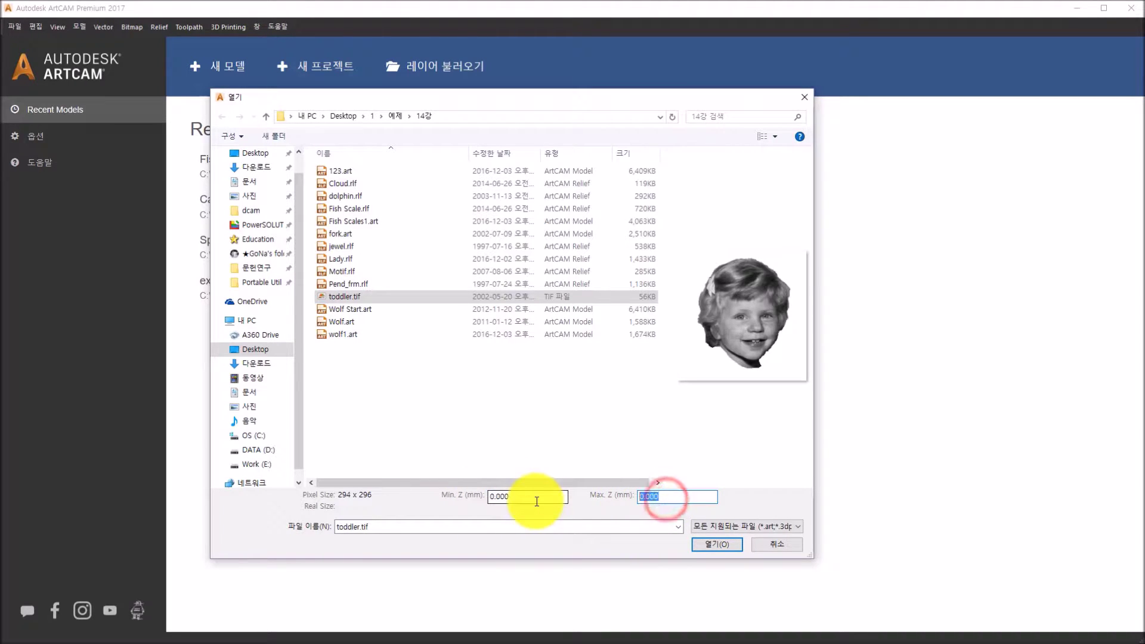
text(.5)
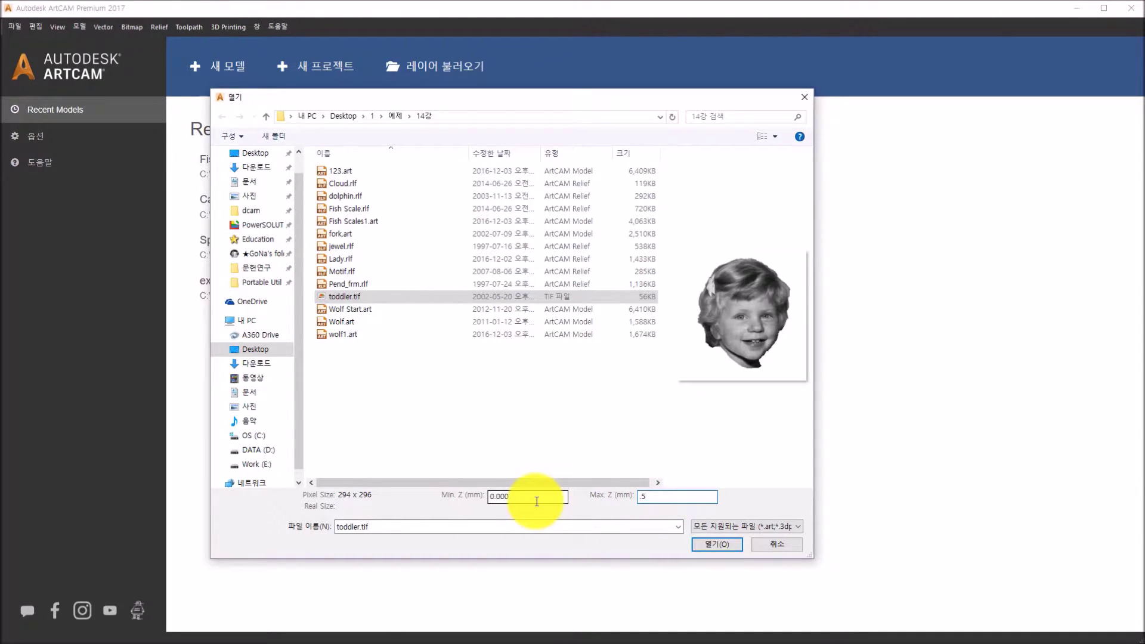
click(721, 539)
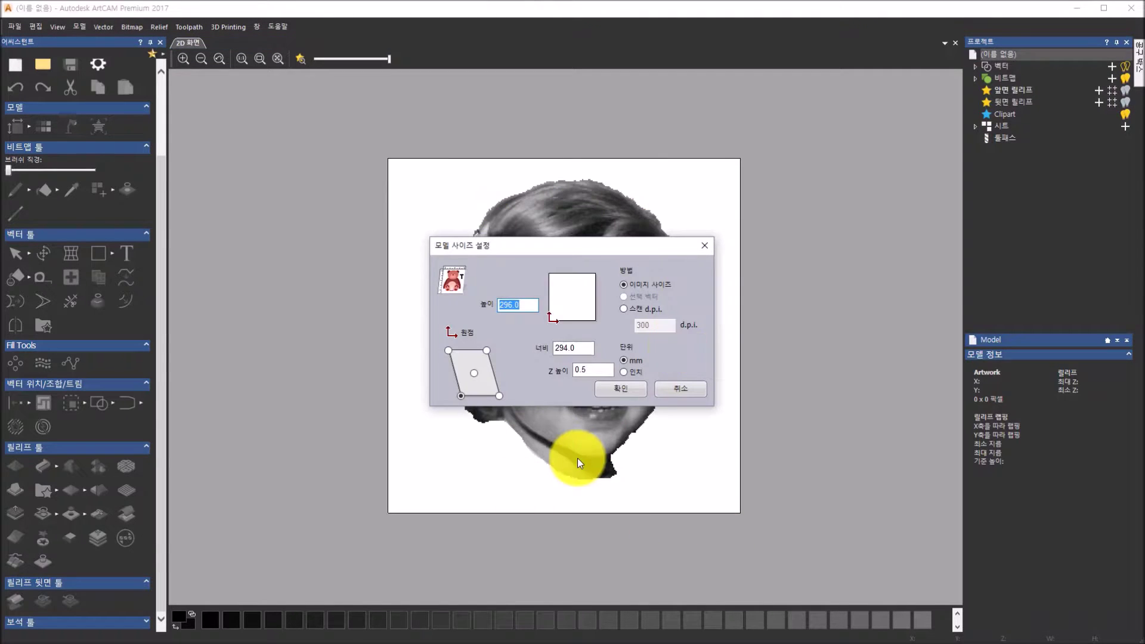
Step: Create the toddler model with a centred origin, sized by a scan resolution of 300 d.p.i., in mm with a Z height of 0.5
drag(576, 251, 930, 247)
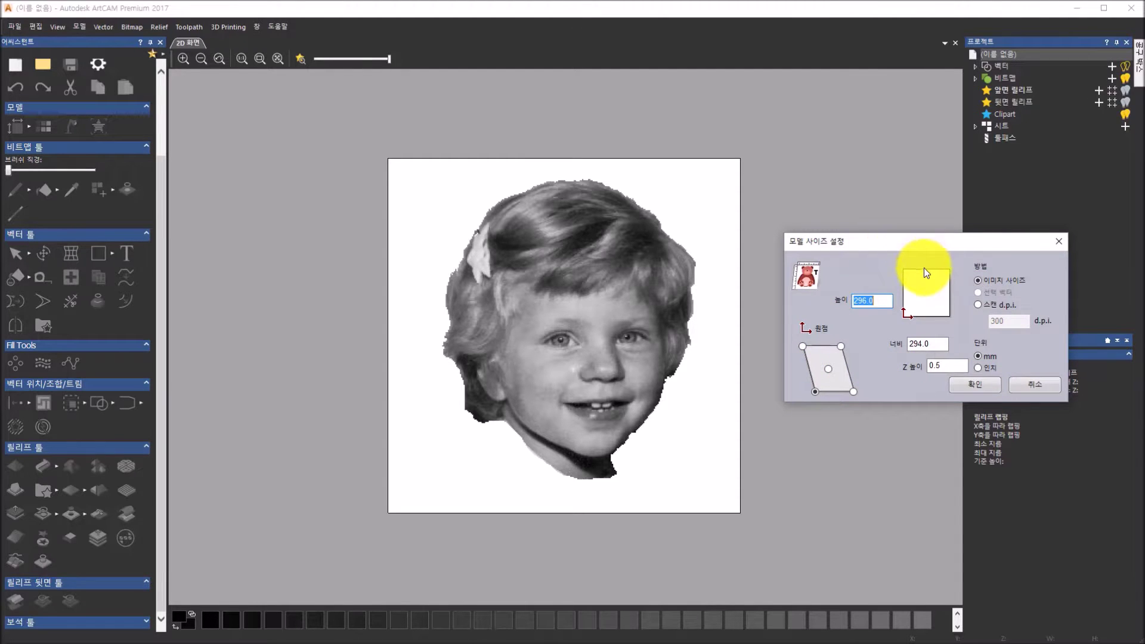
click(829, 369)
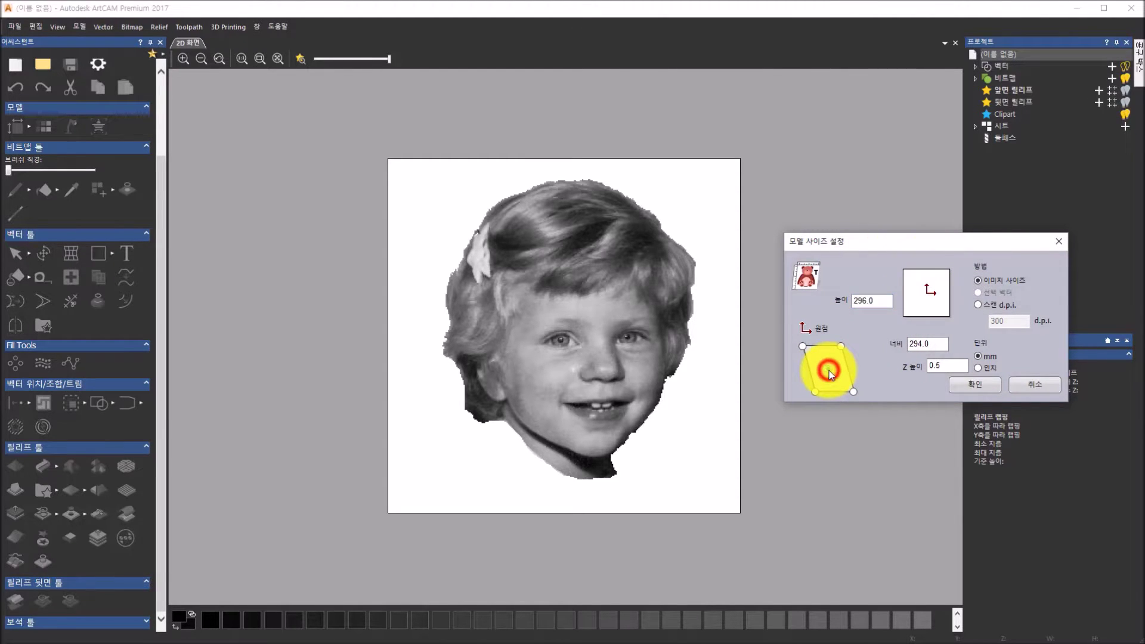
drag(901, 240, 845, 241)
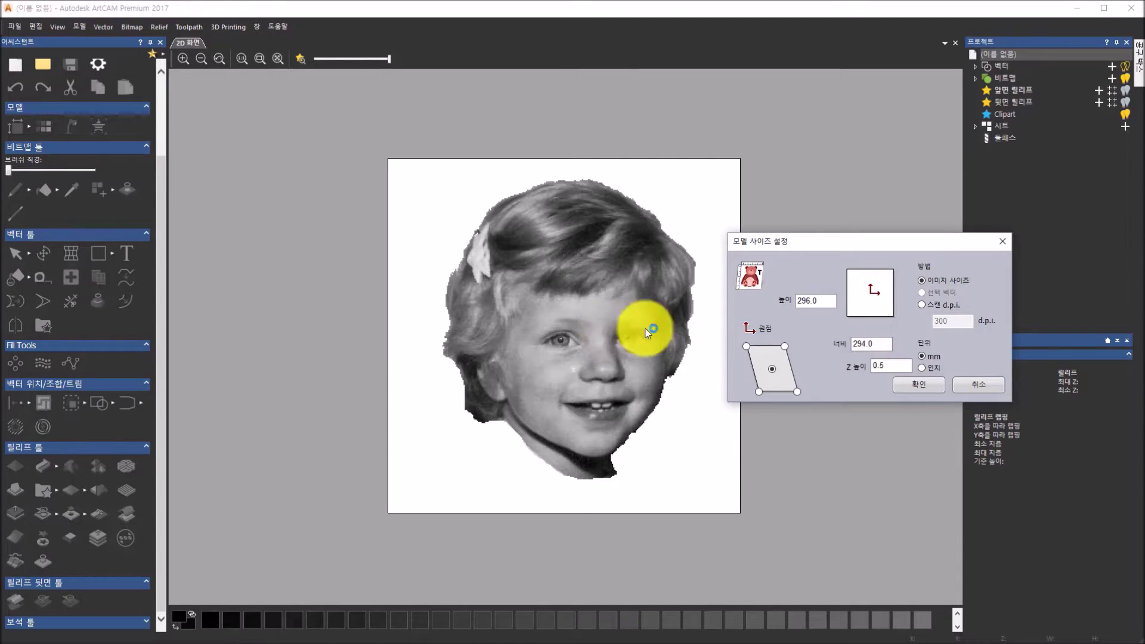
click(924, 306)
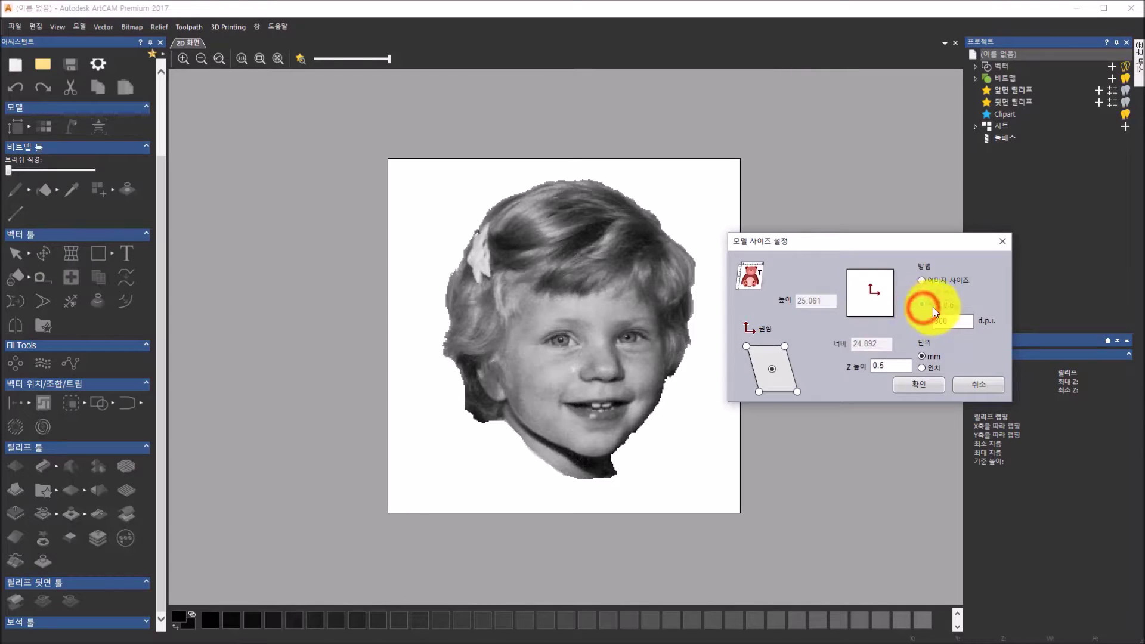
click(959, 320)
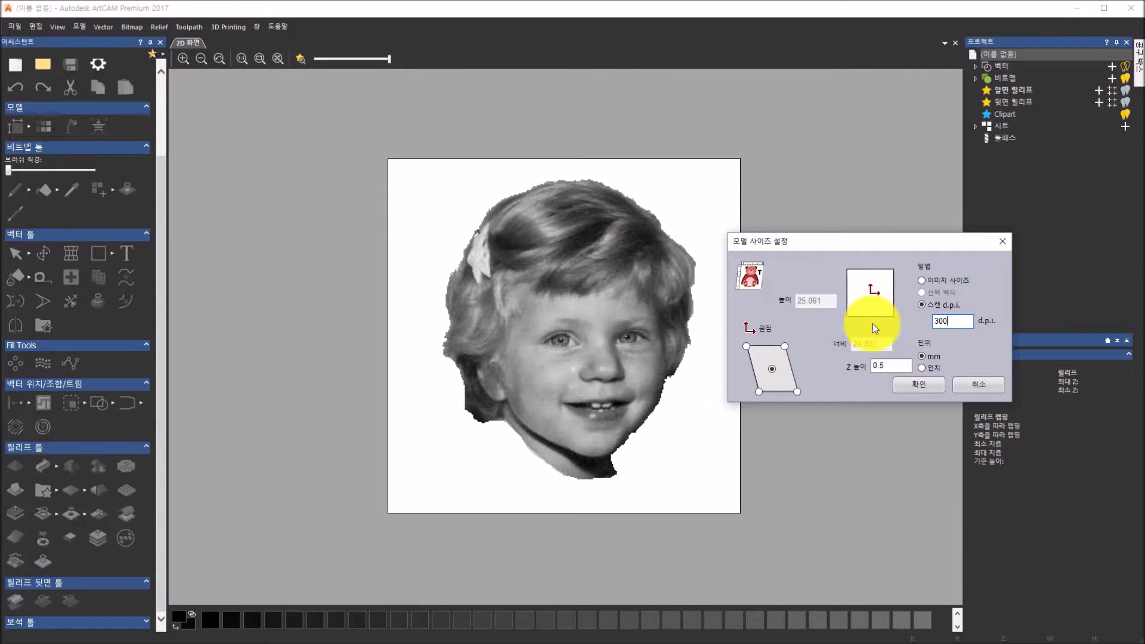
click(893, 369)
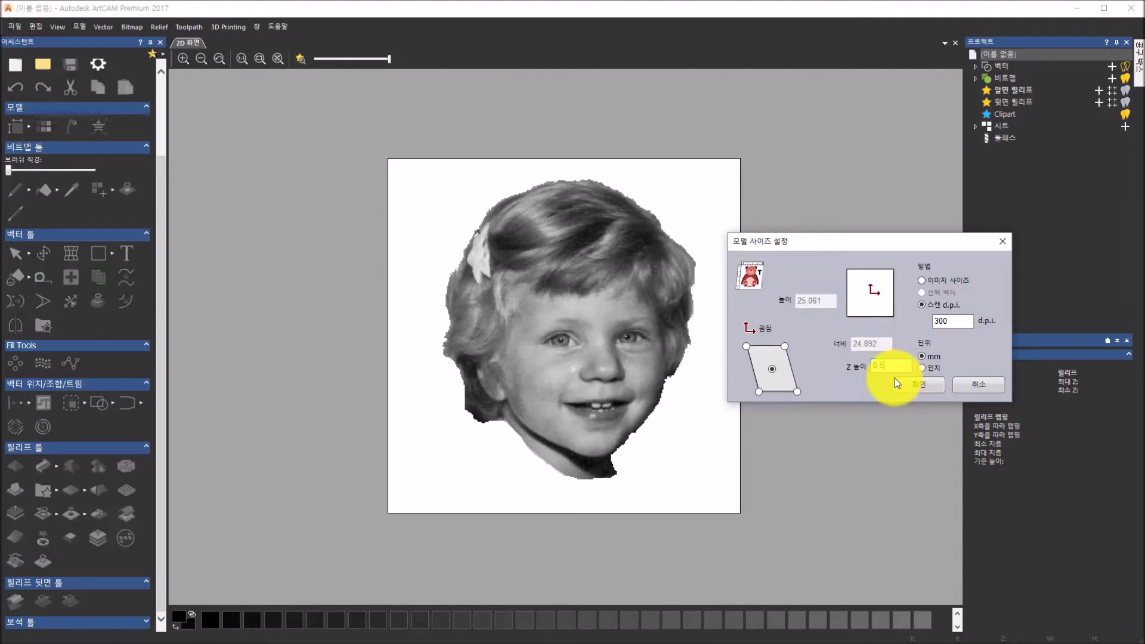
text(0.5)
click(955, 323)
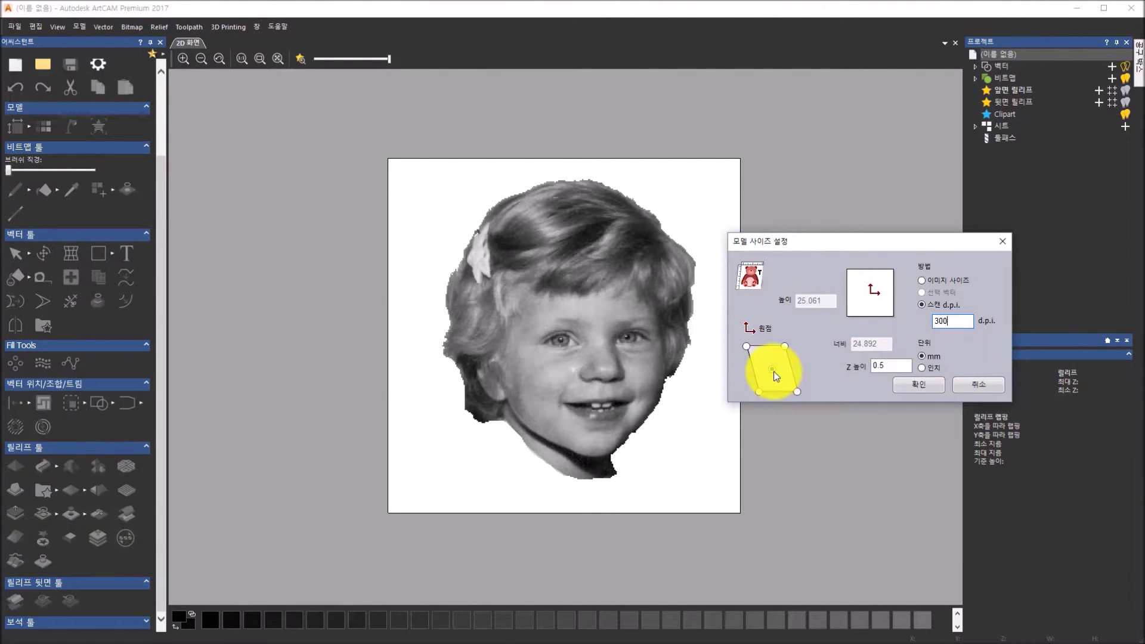
click(923, 385)
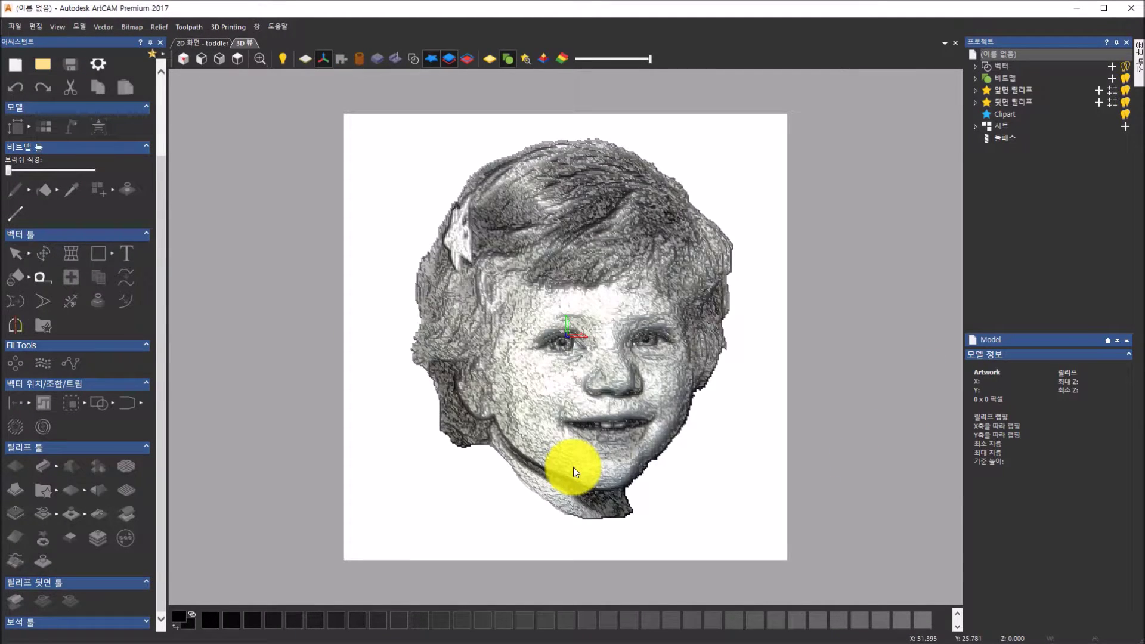
Step: Display the toddler relief with plain gold material shading instead of the draped bitmap, and view it at an angle
drag(584, 486, 528, 348)
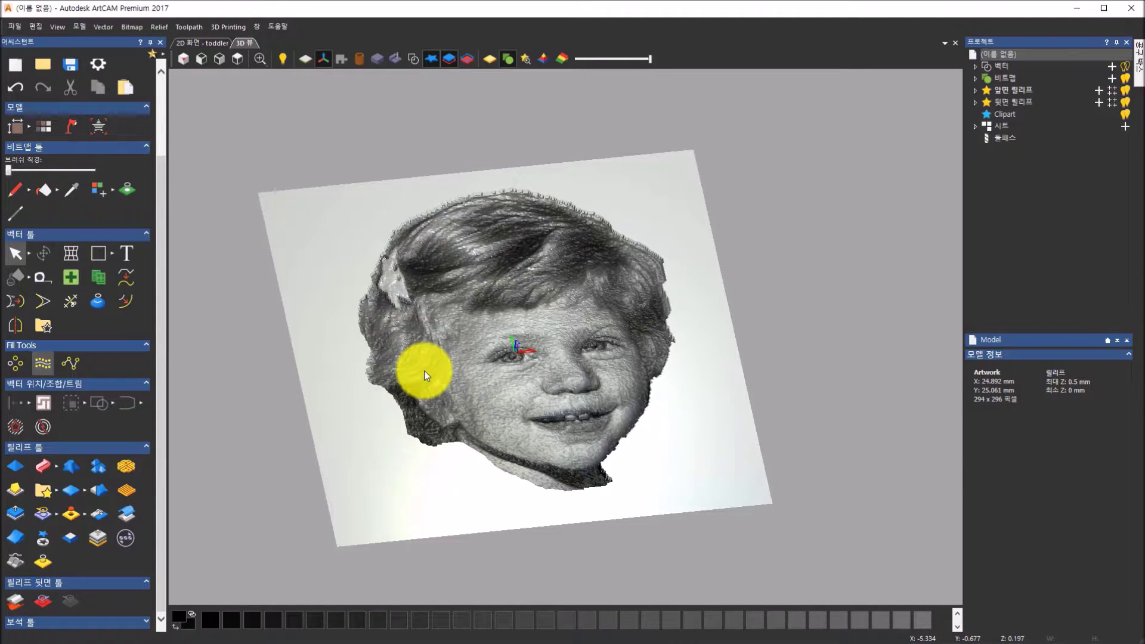
click(488, 60)
mouse_move(589, 245)
mouse_down()
mouse_move(575, 360)
mouse_move(502, 371)
mouse_move(427, 357)
mouse_move(632, 350)
mouse_move(639, 338)
mouse_up()
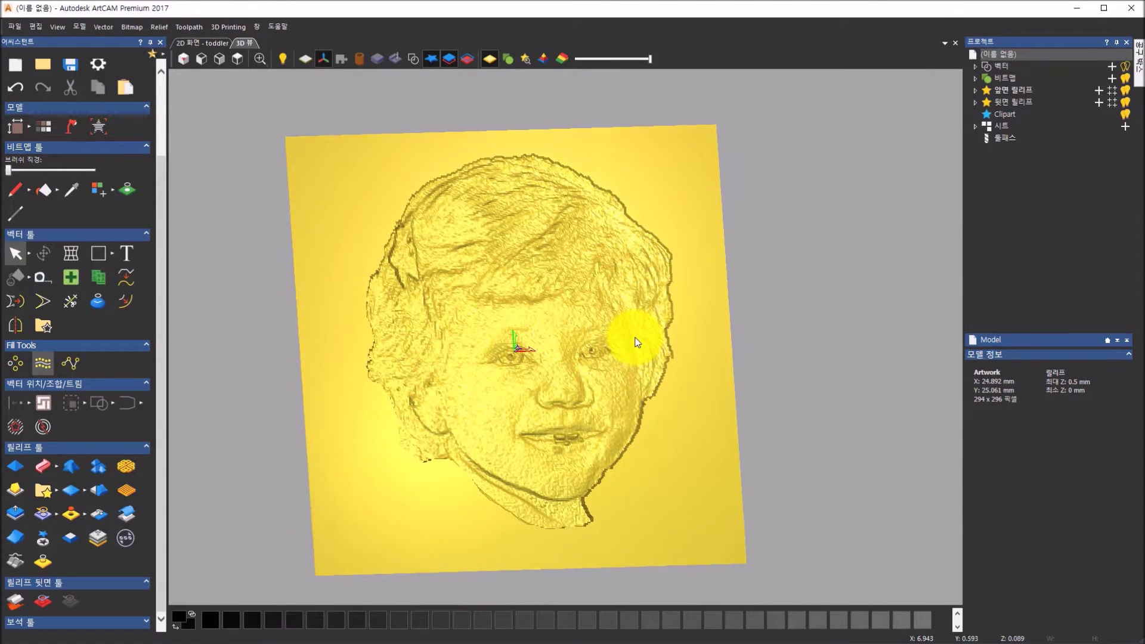
Step: Compare the rough relief surface with the grayscale source image, examining the pixels around the eyes and hair in 2D
click(218, 42)
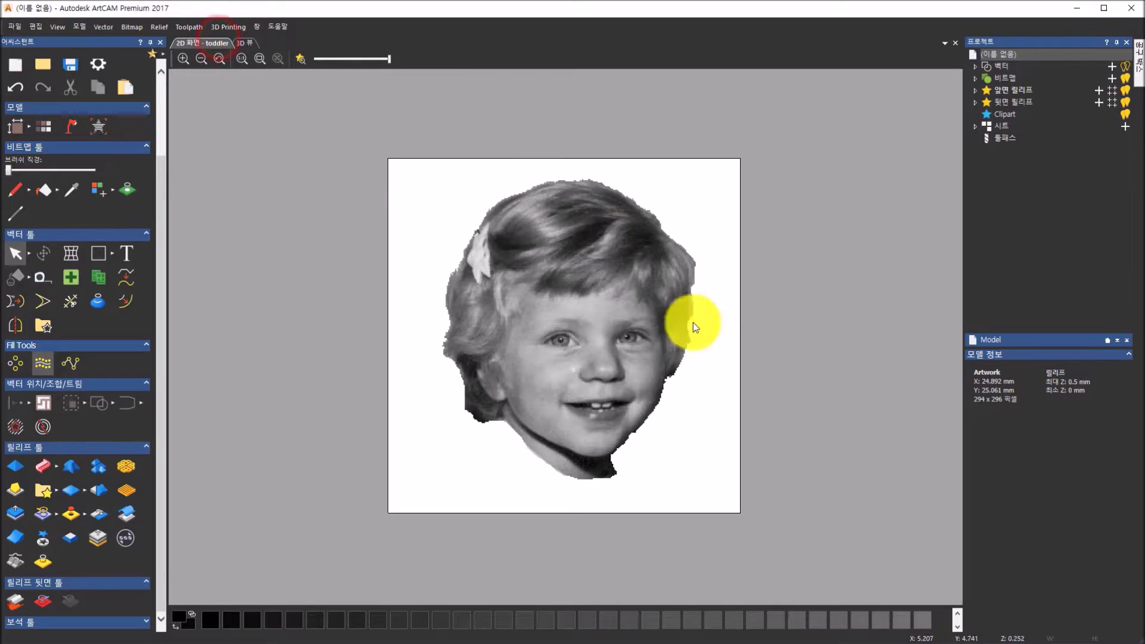
click(242, 41)
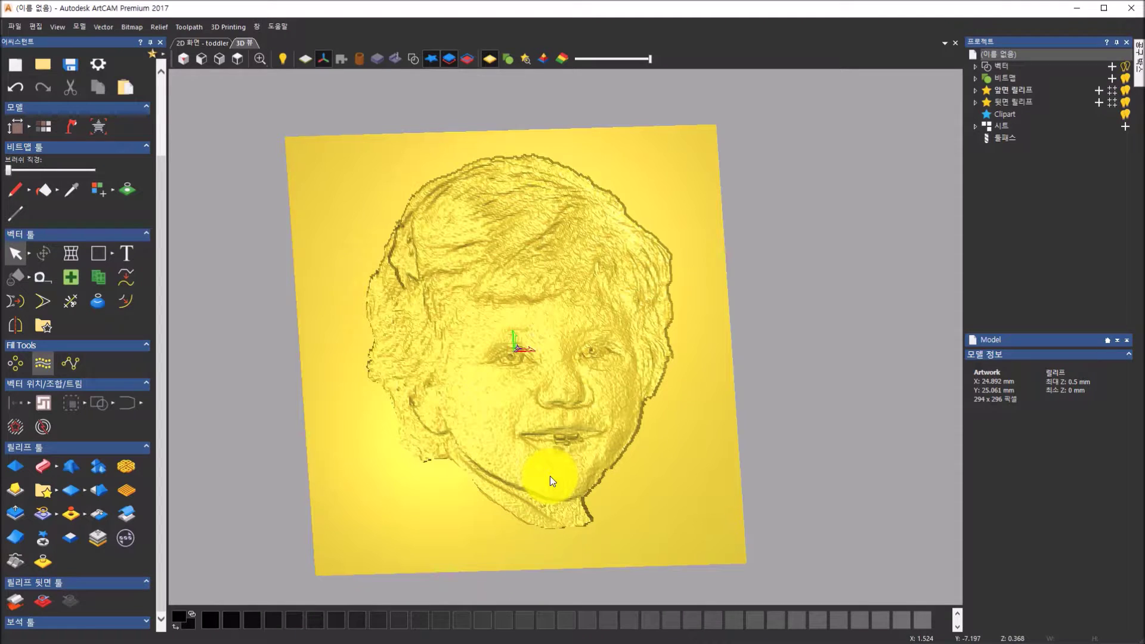
drag(603, 395, 606, 358)
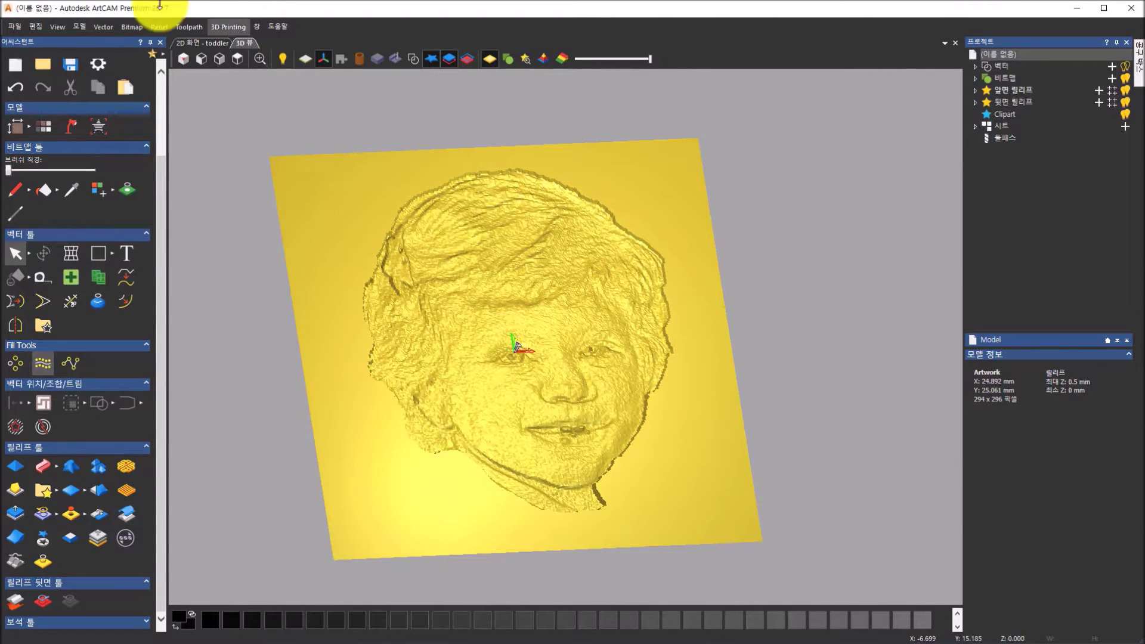
click(196, 44)
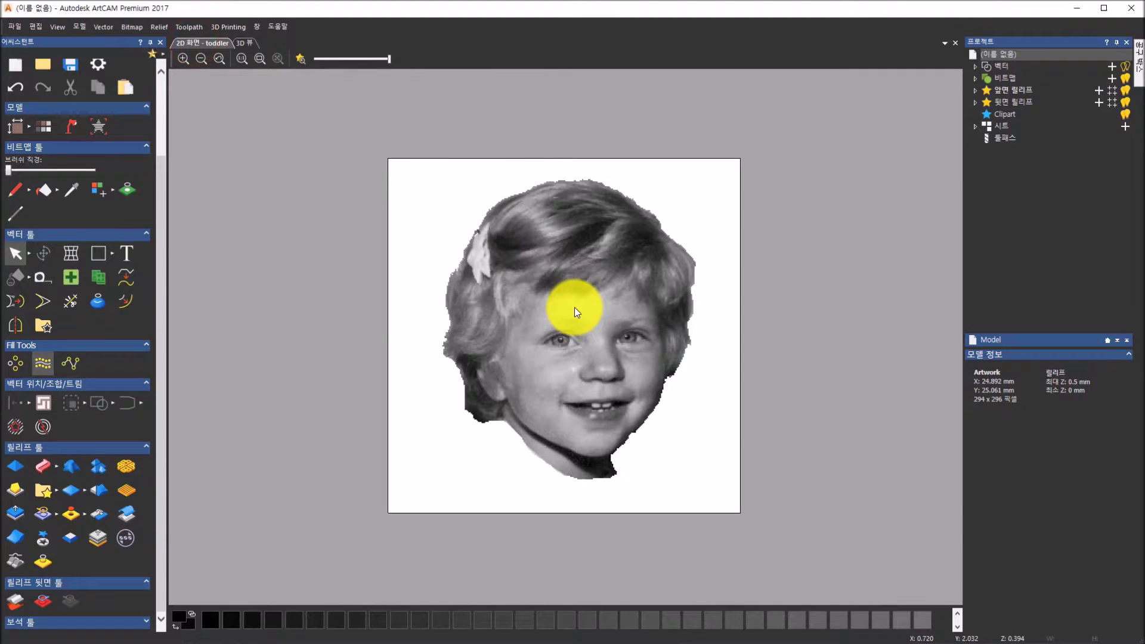
scroll(577, 303, up, 5)
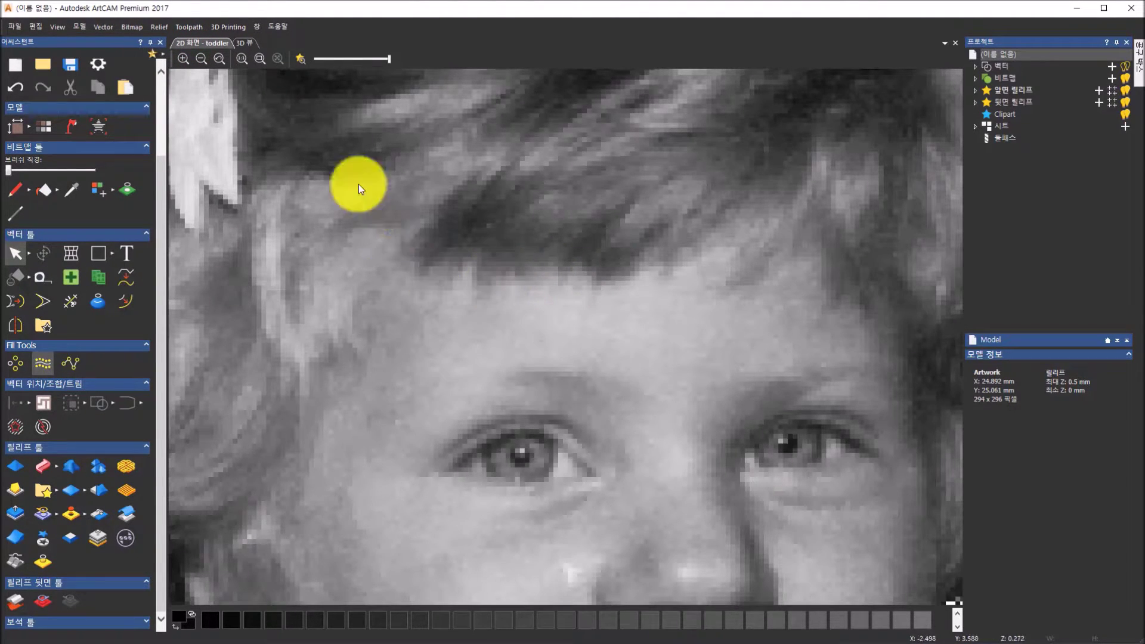
click(255, 41)
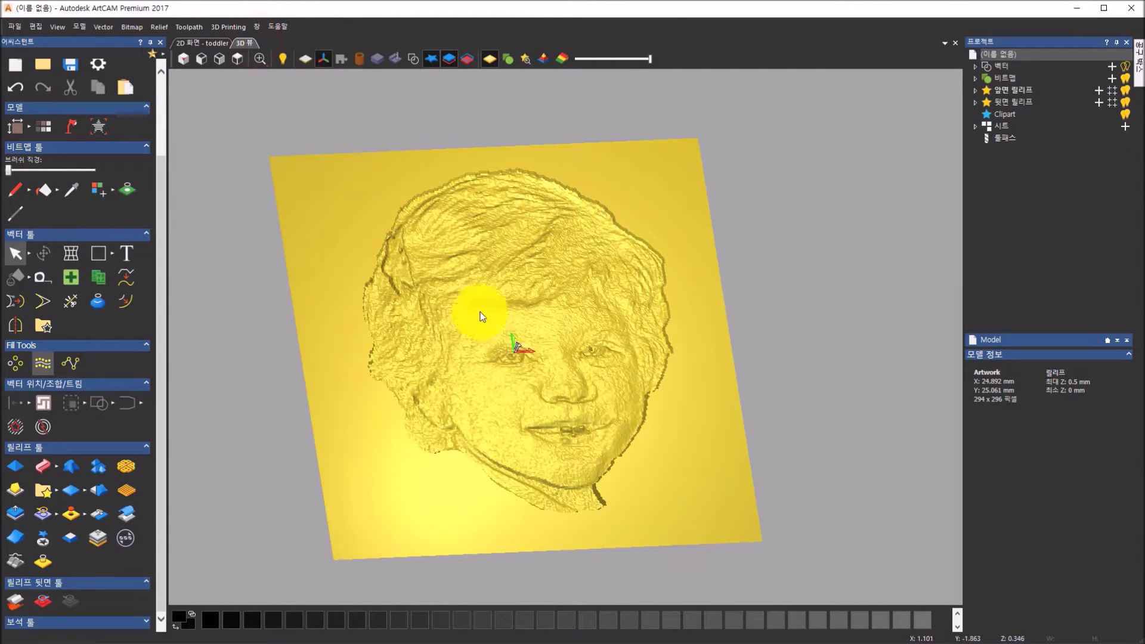
drag(393, 317, 597, 363)
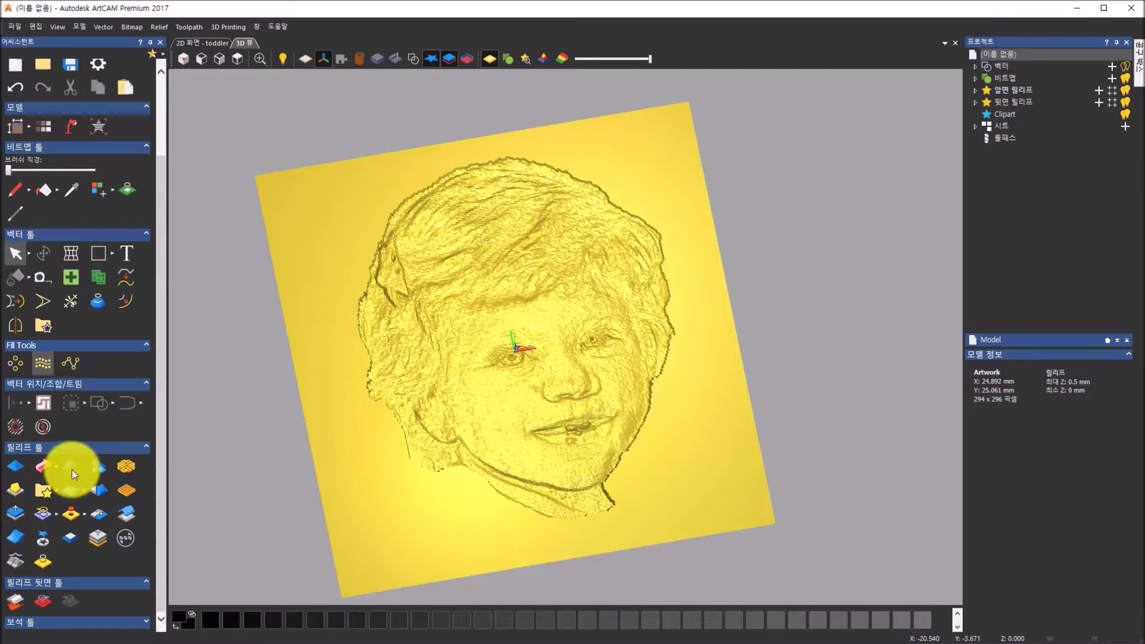
Step: Smooth the whole relief layer twice with 1 smoothing pass each time, checking the face after each application
click(94, 498)
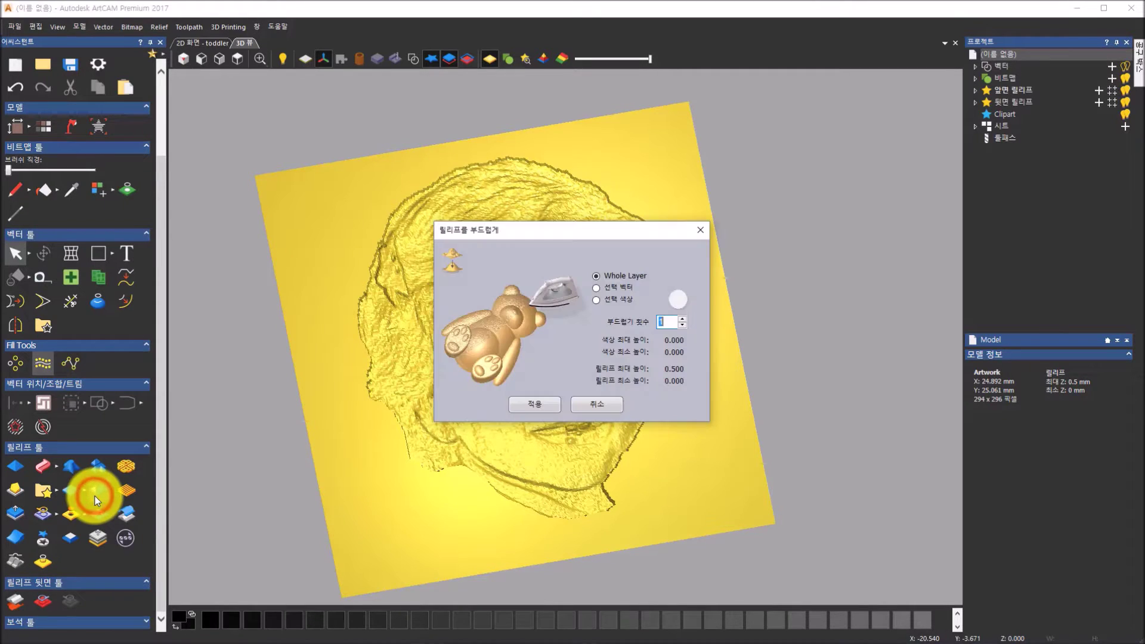
drag(578, 234, 899, 217)
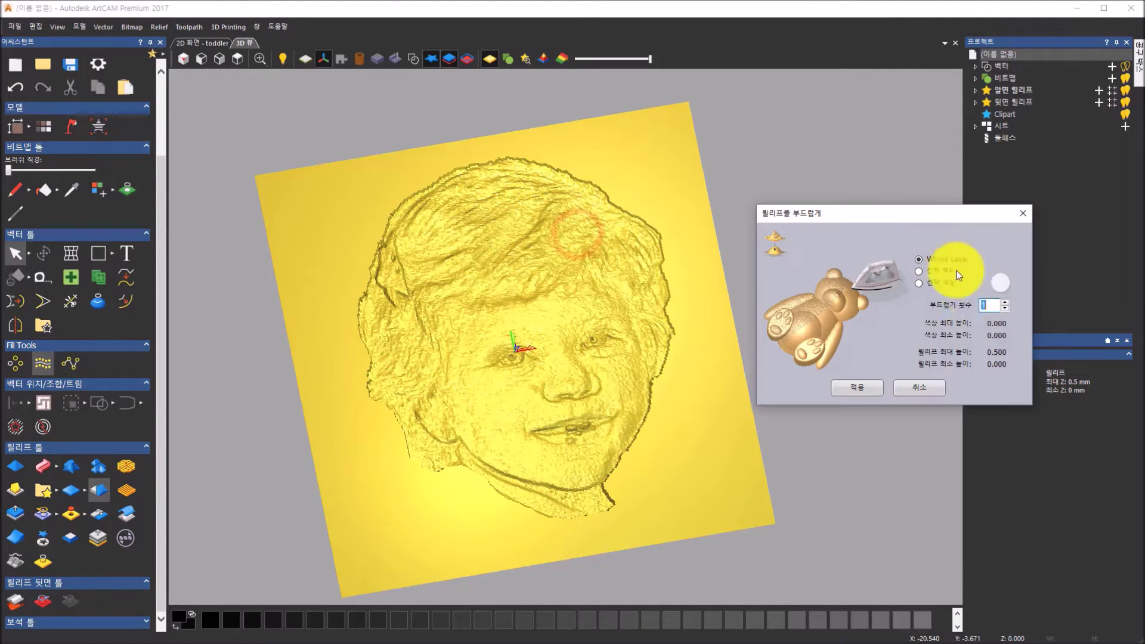
click(872, 390)
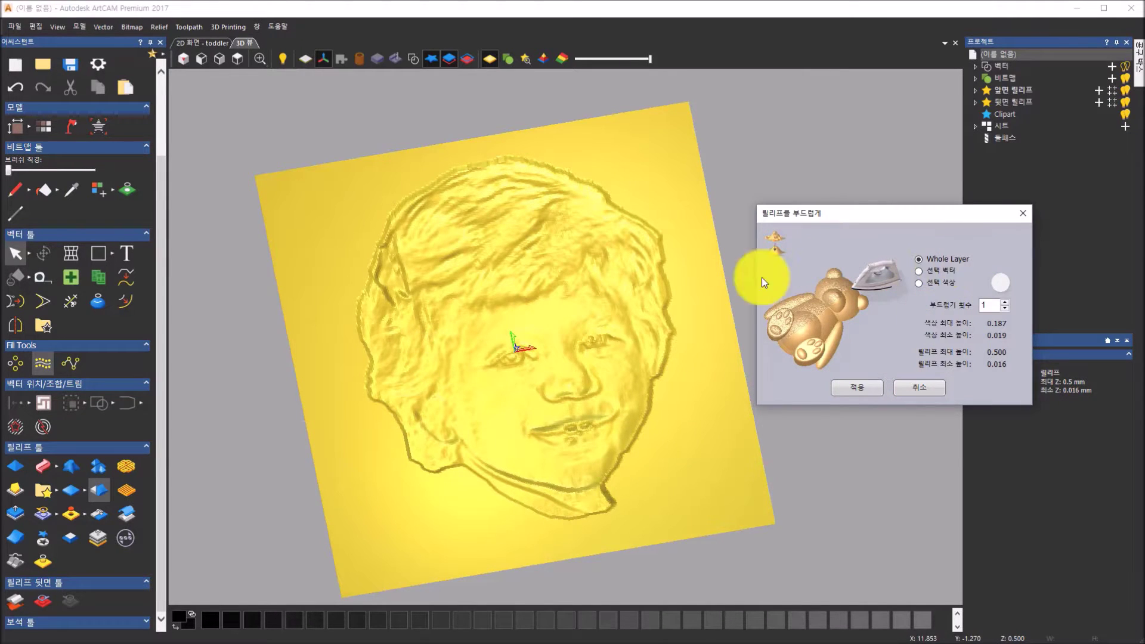
drag(435, 394, 481, 368)
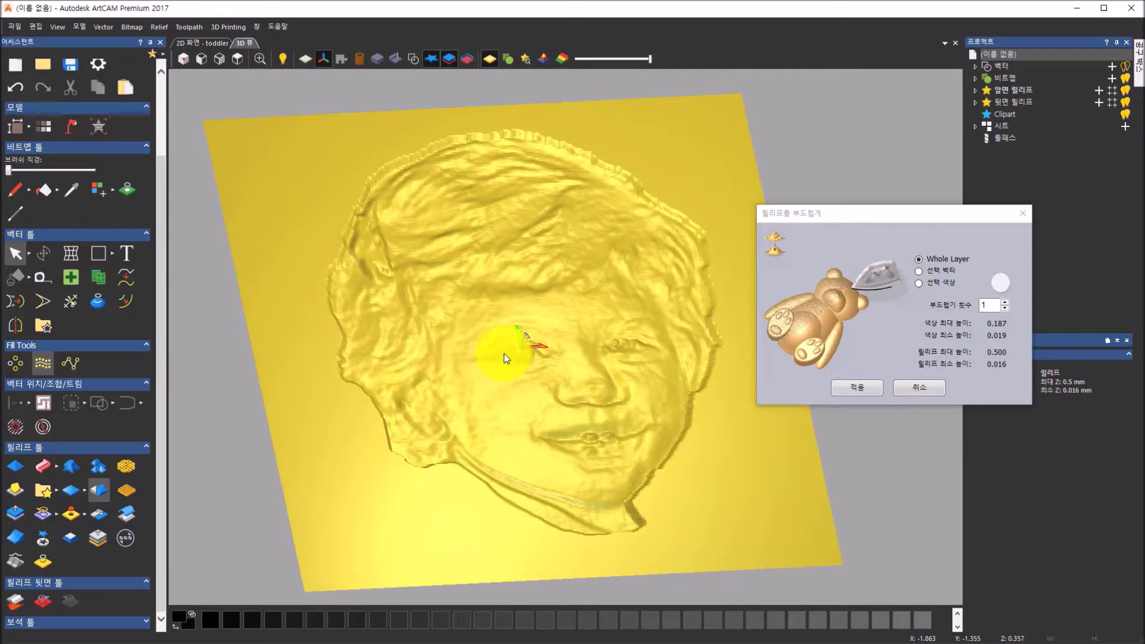
drag(519, 305, 473, 377)
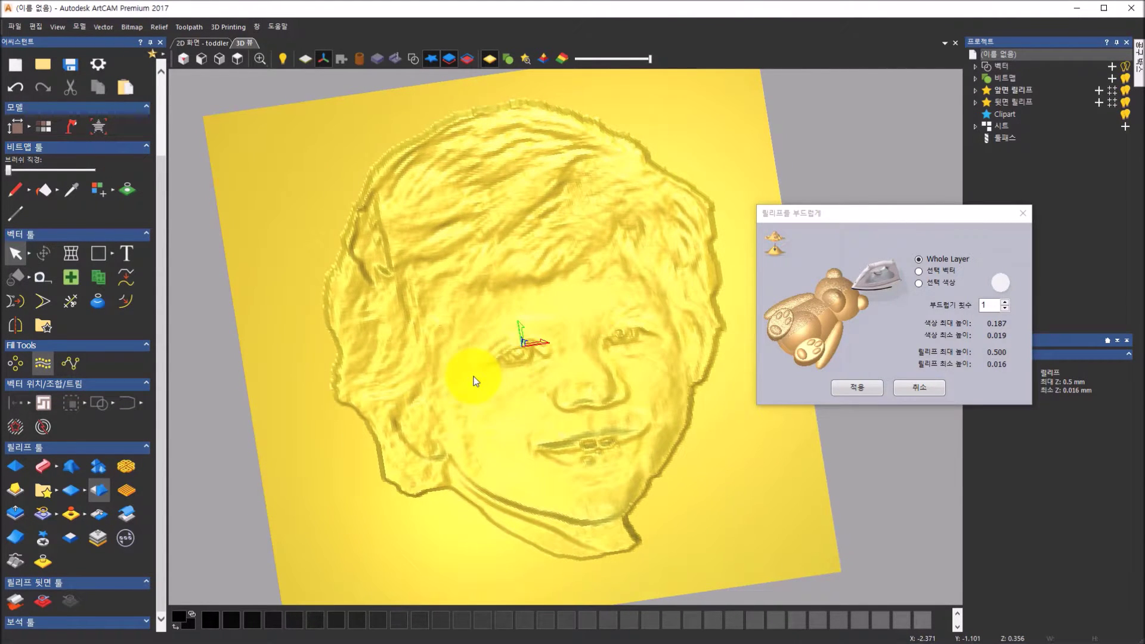
click(863, 389)
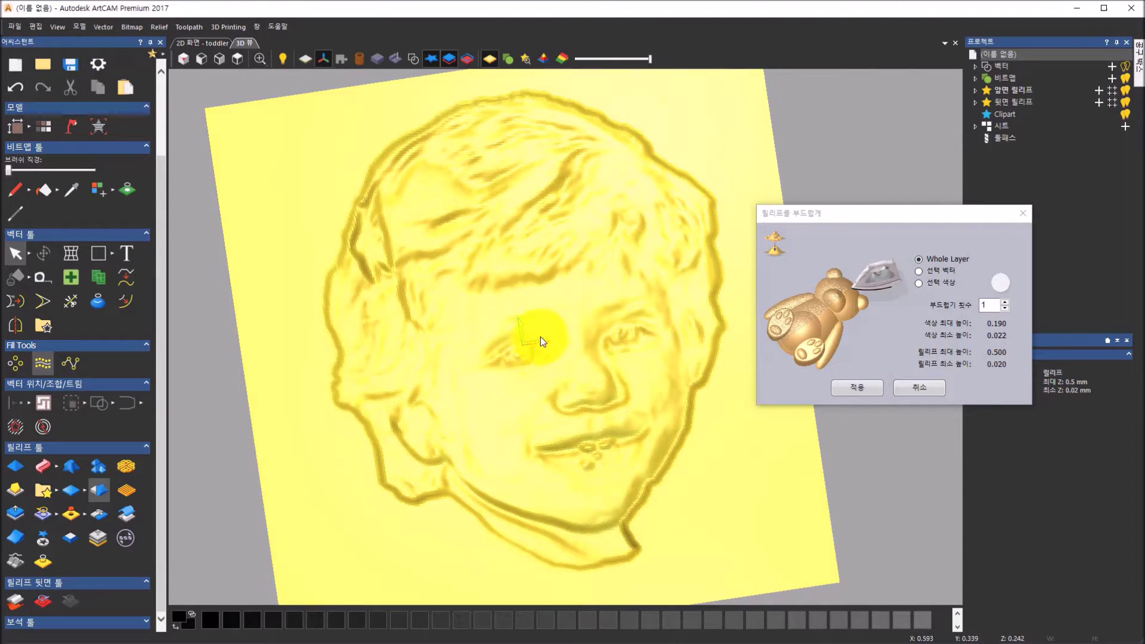
drag(540, 337, 592, 298)
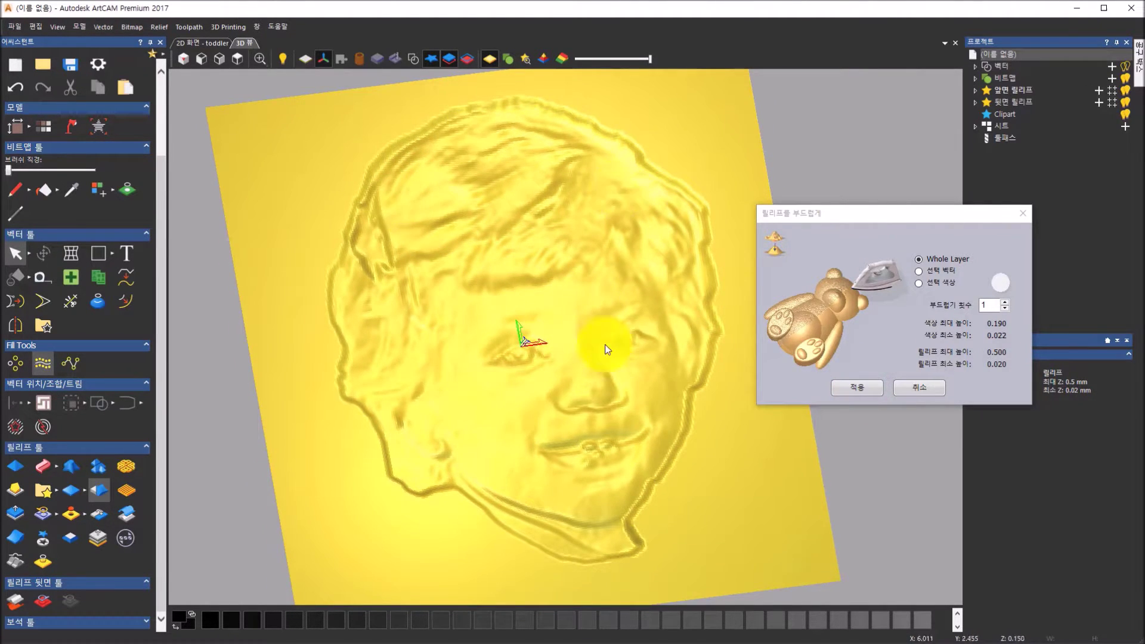
click(920, 390)
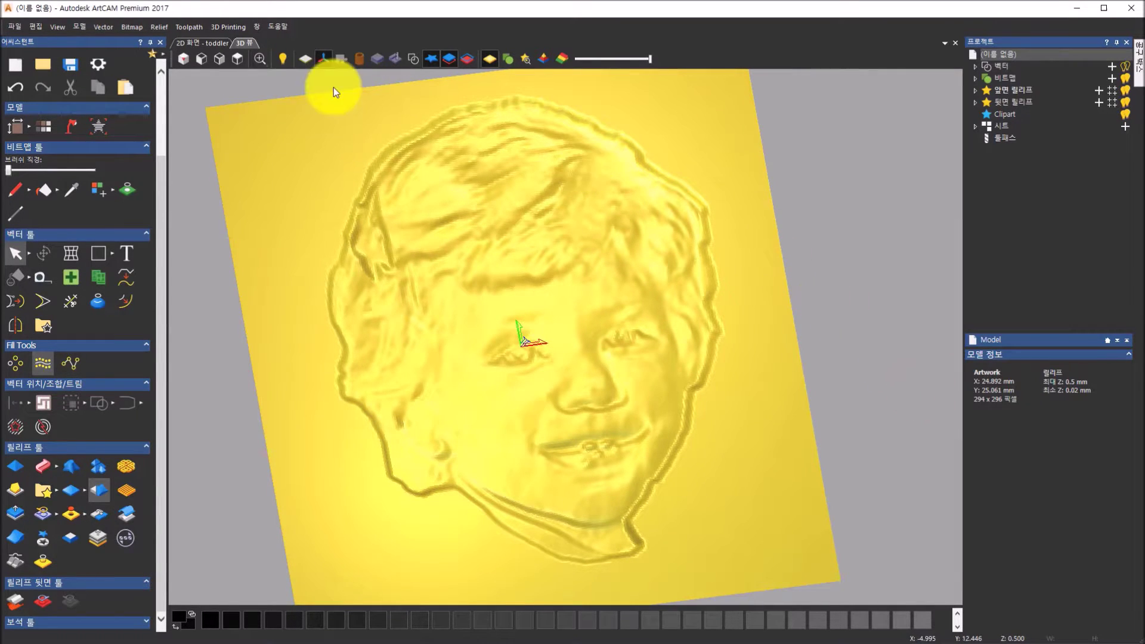
Step: Examine the smoothed face relief from above and at an angle, and compare it with the 2D grayscale image
click(238, 59)
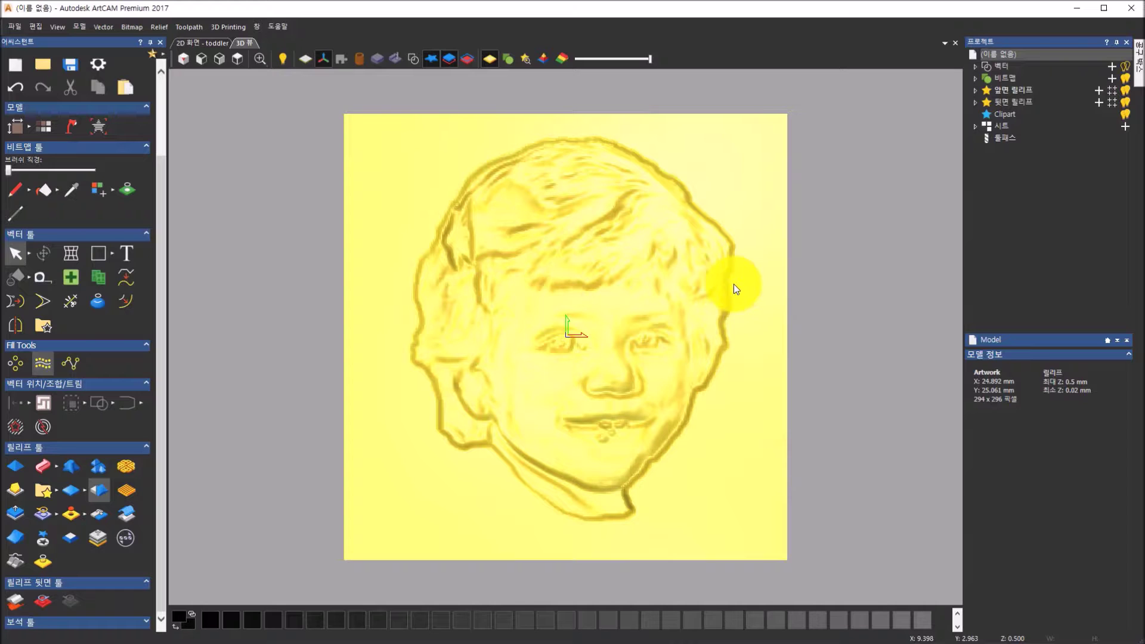
drag(690, 392, 760, 281)
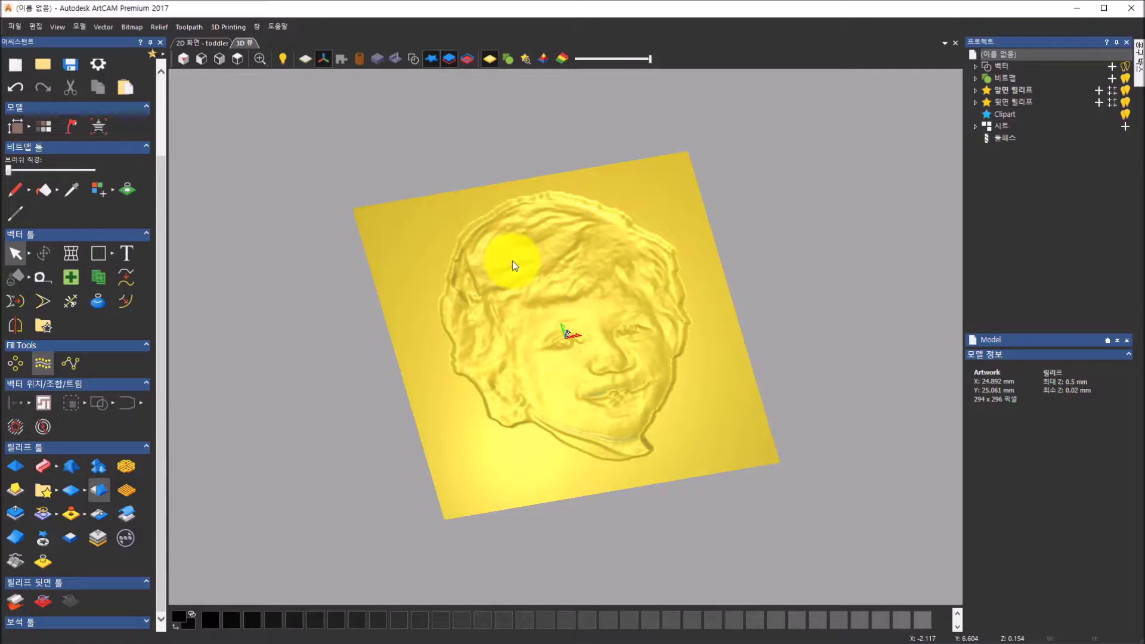
click(209, 43)
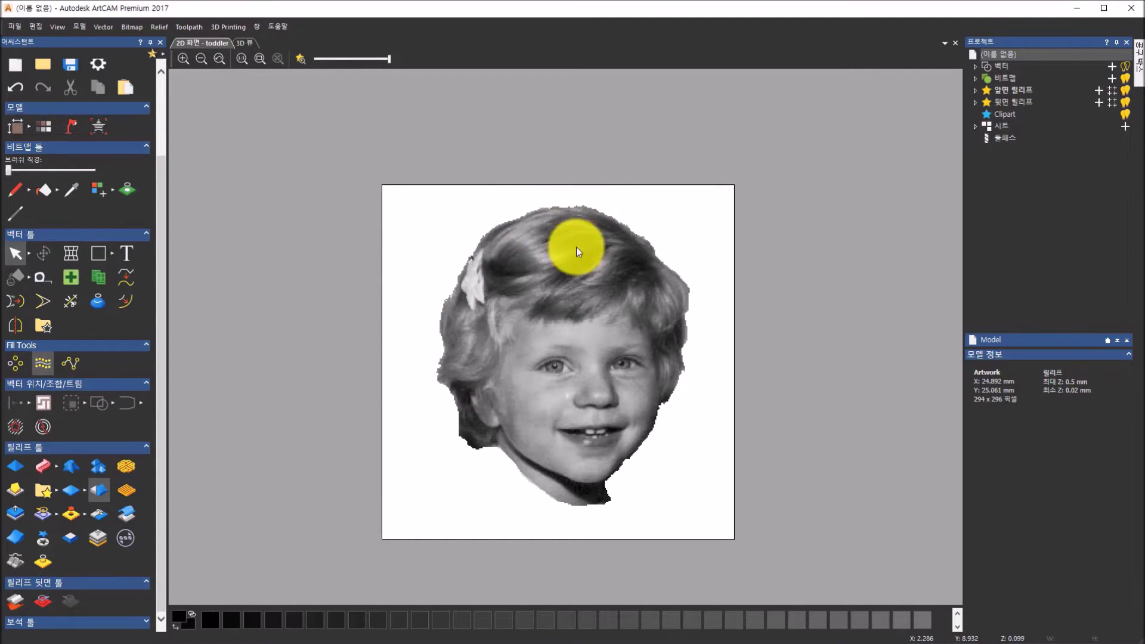
drag(163, 178, 163, 142)
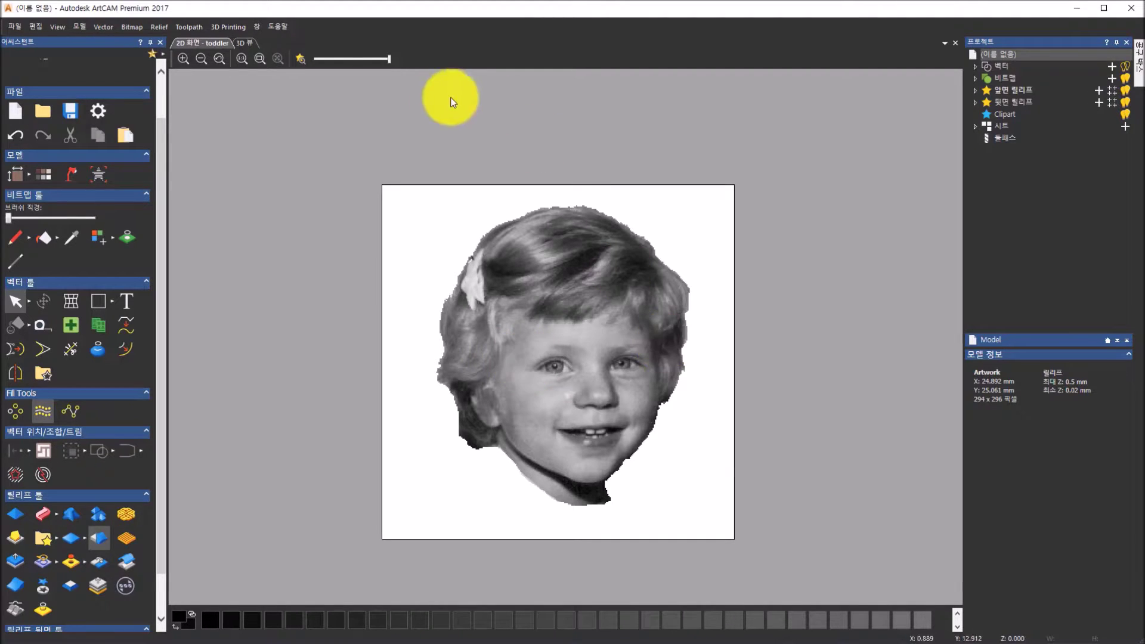
click(241, 43)
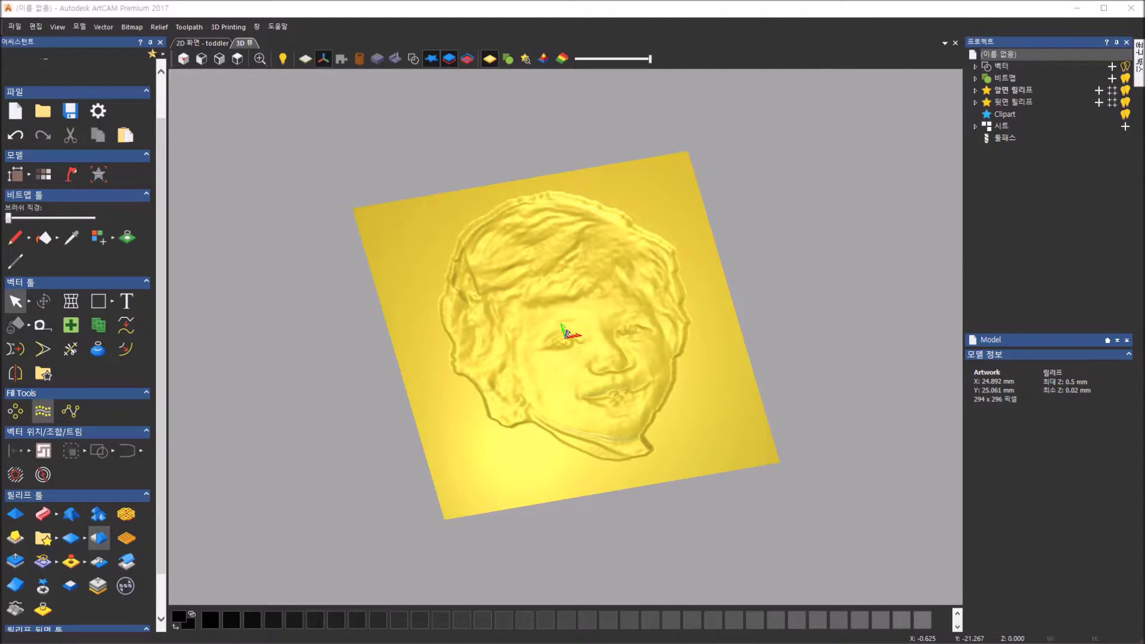
Step: Advance the reference slides in Photos to the triangle mesh creation example, and return to the toddler model's 2D view in ArtCAM
key(alt+Tab)
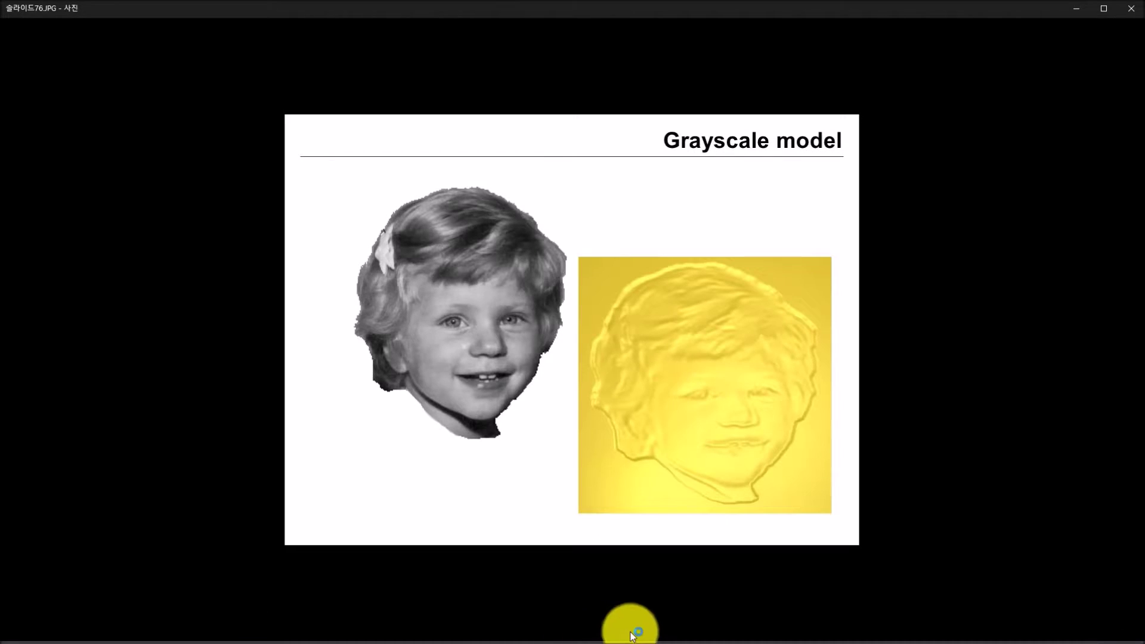
click(635, 628)
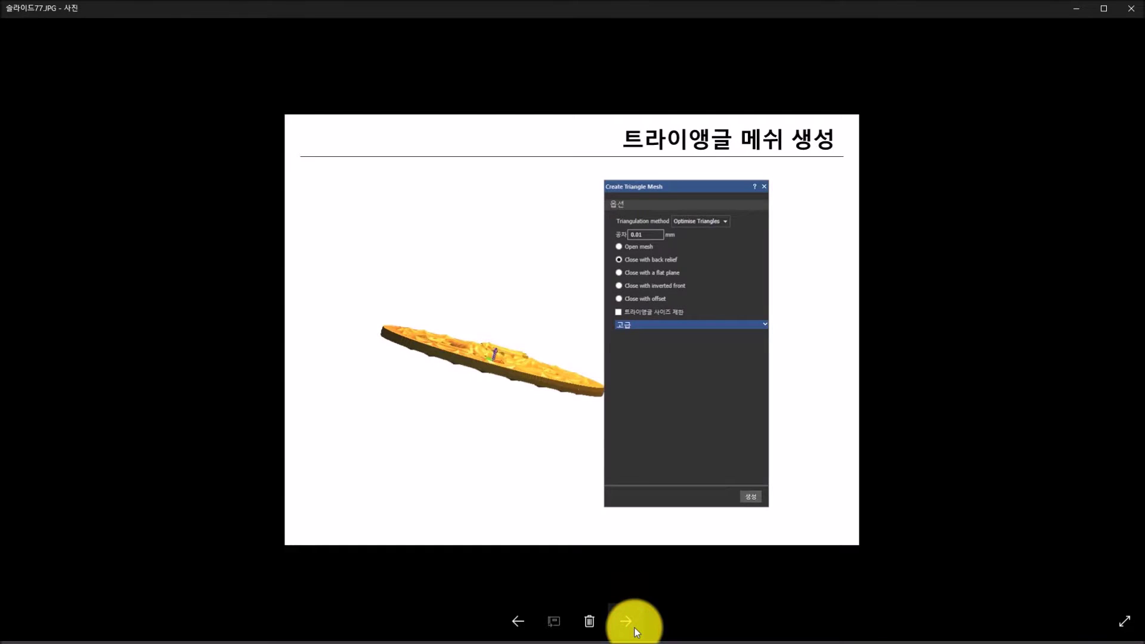
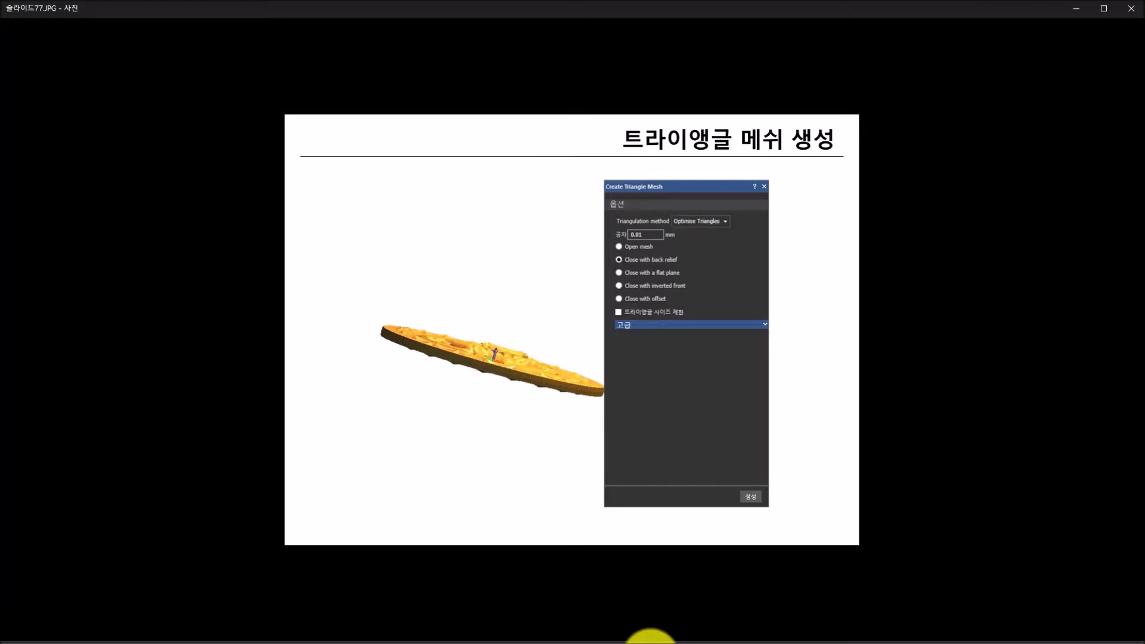
click(609, 643)
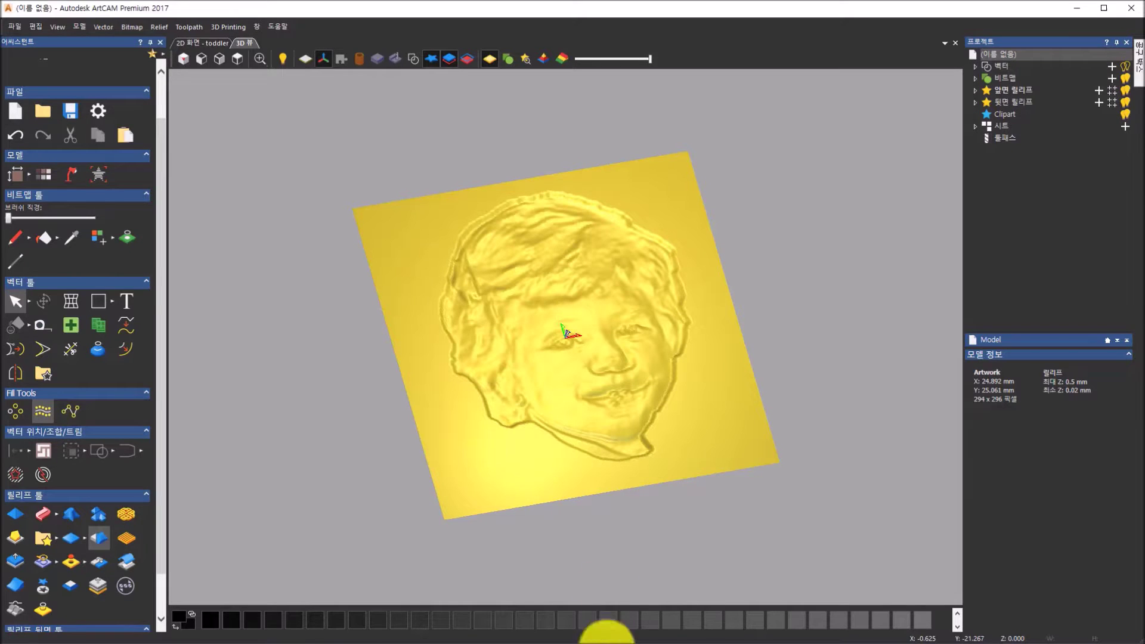
click(217, 42)
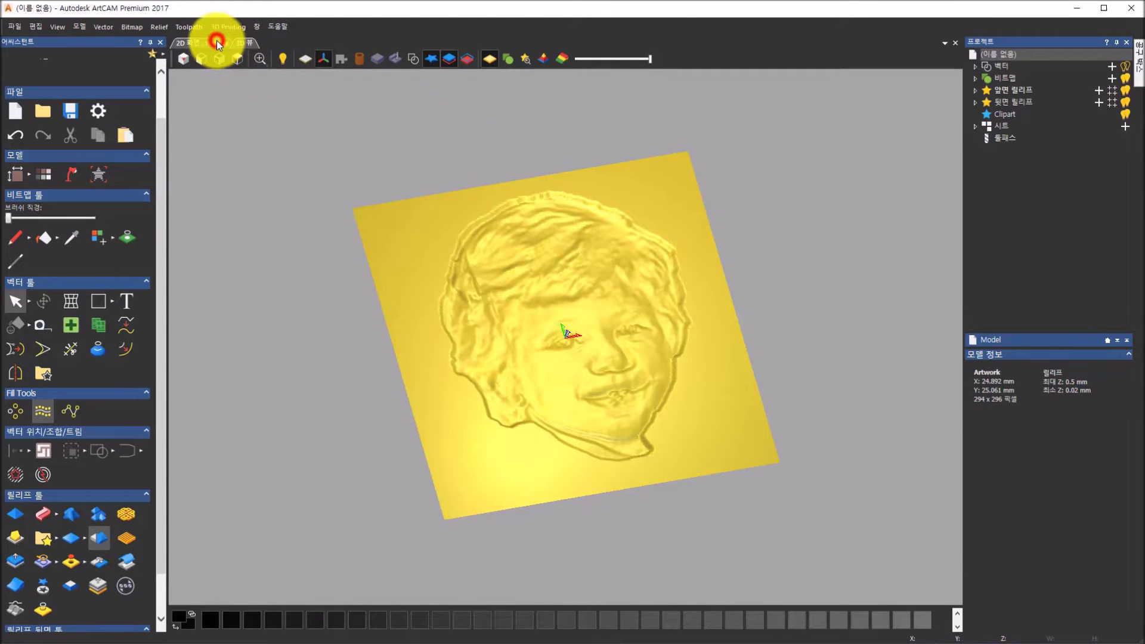
Step: Close the toddler model without saving its changes and open coin-top.art from the 14강 folder
click(957, 46)
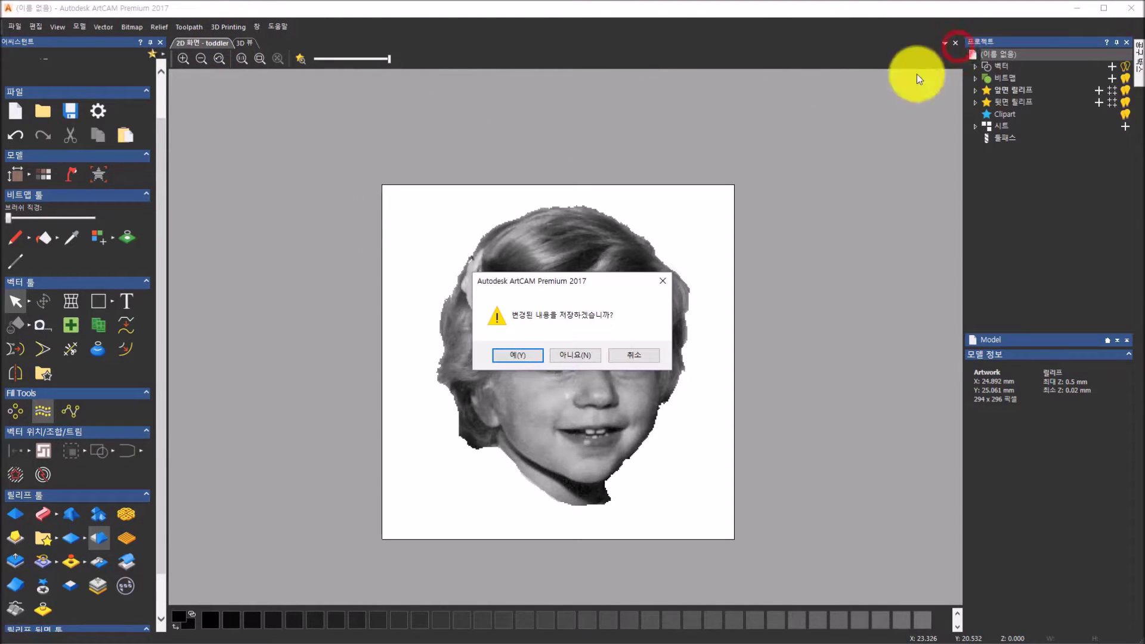
click(592, 355)
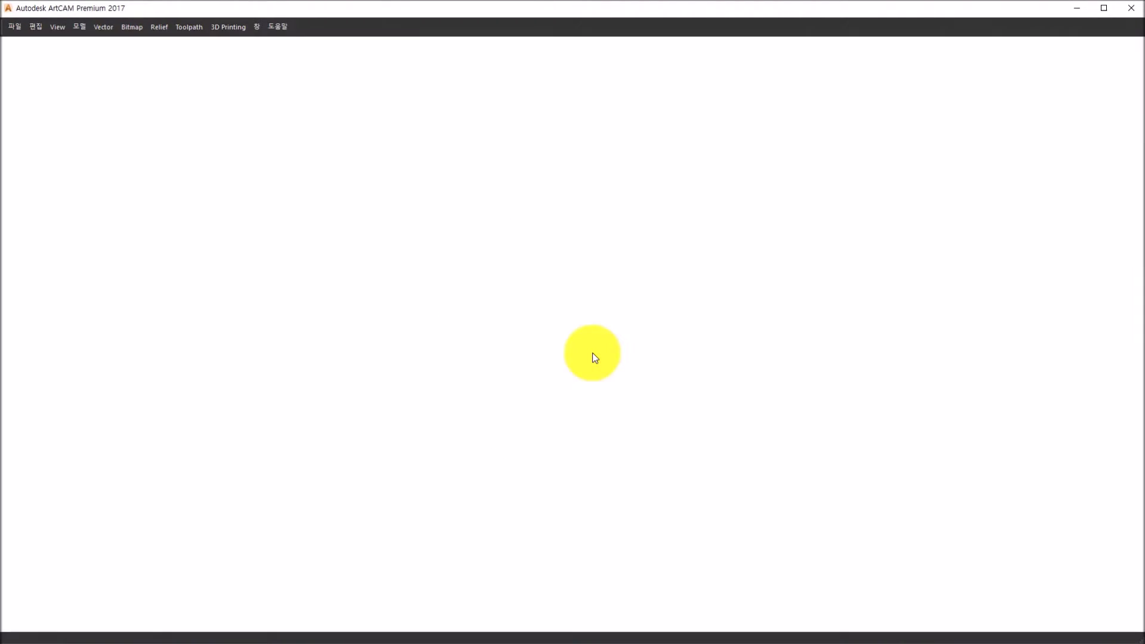
click(459, 70)
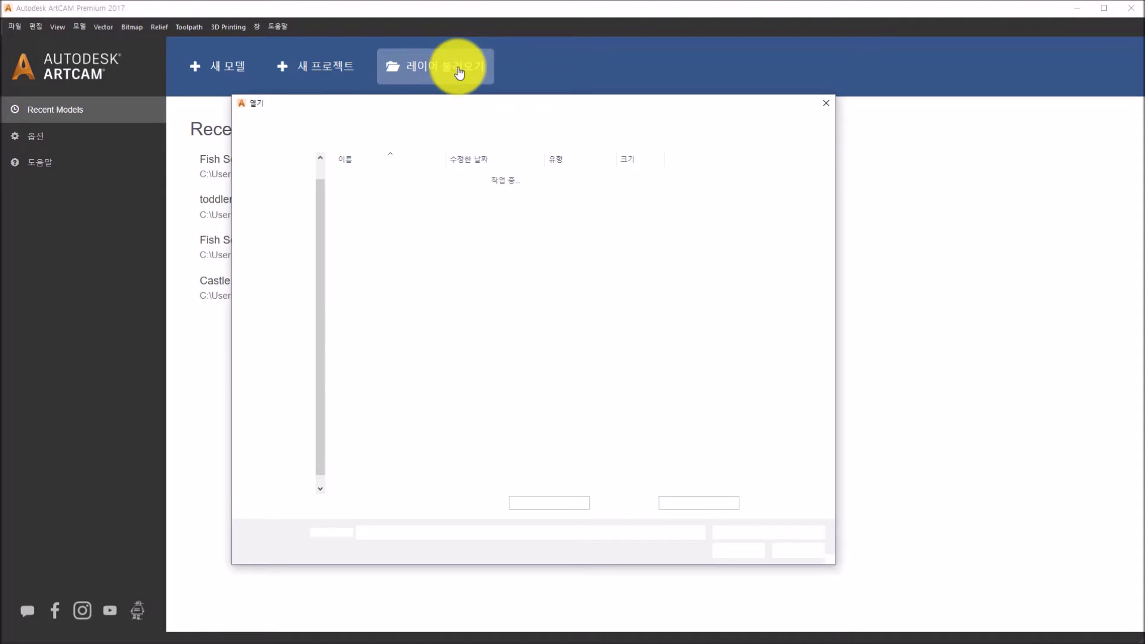
click(478, 202)
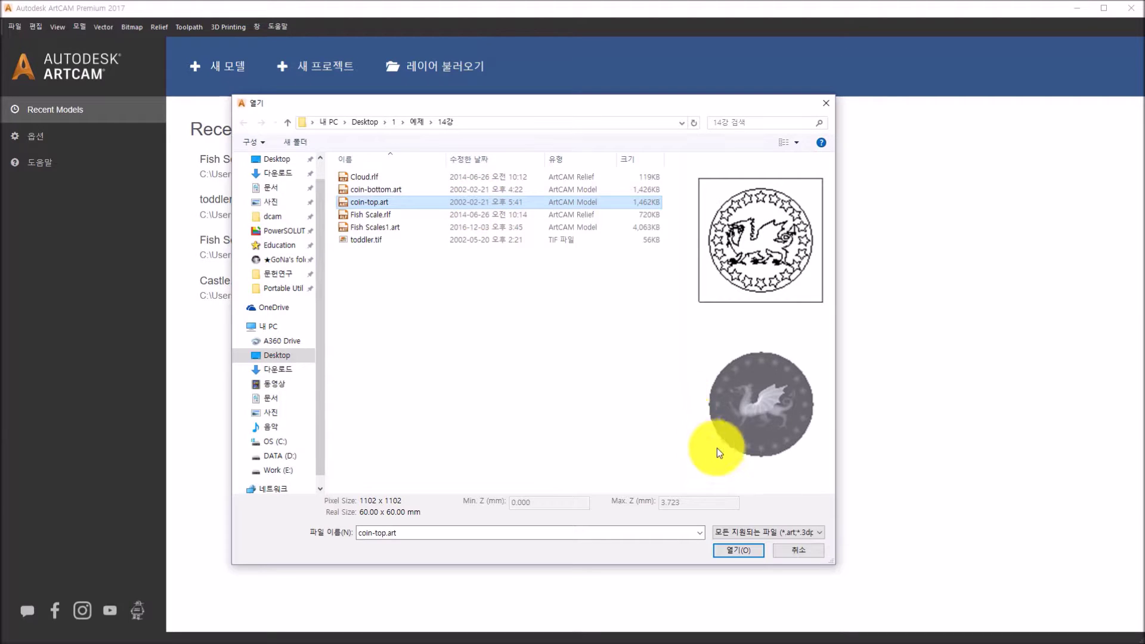
click(743, 551)
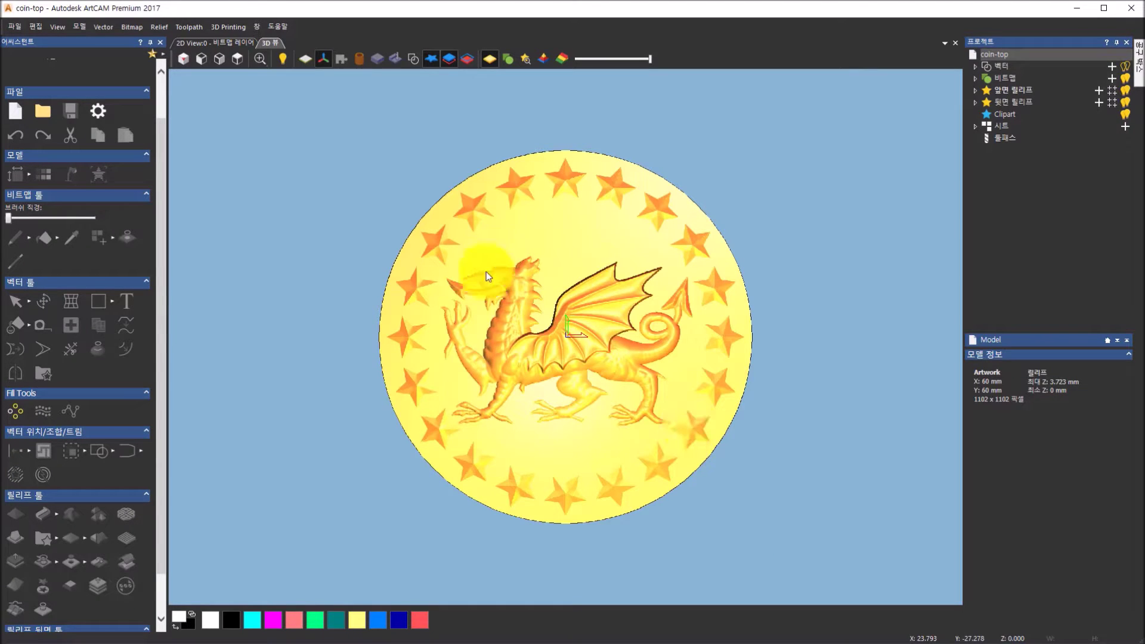
Step: Inspect the dragon coin relief at an angle and open the Create Triangle Mesh tool for it
drag(480, 371, 822, 289)
scroll(581, 305, up, 2)
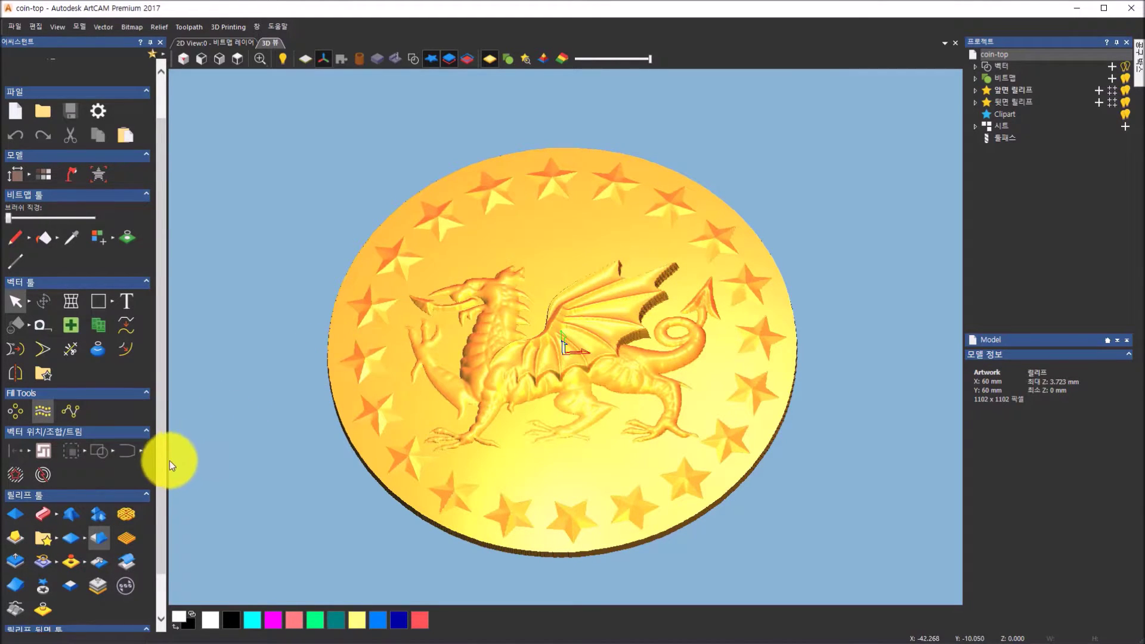
scroll(163, 485, down, 2)
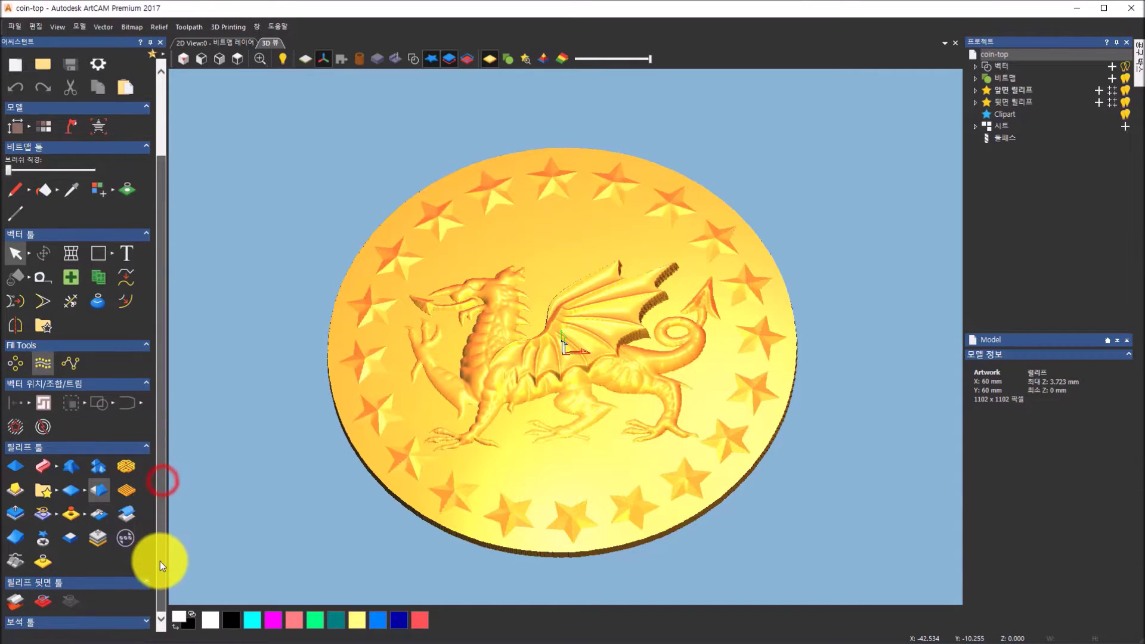
click(134, 540)
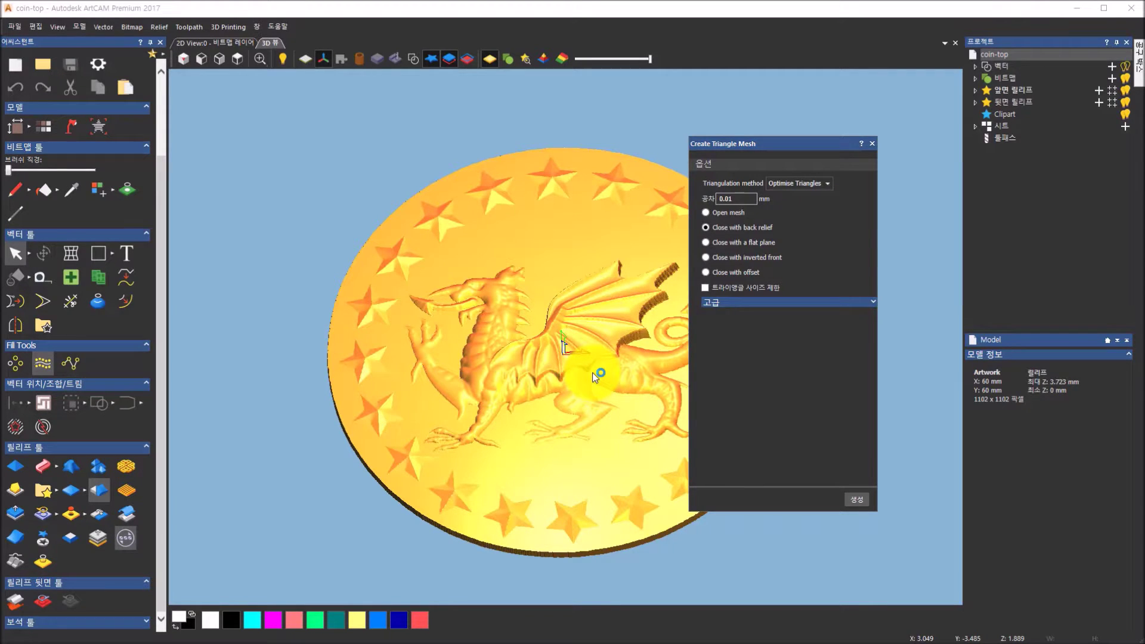
Step: Try the Triangle Grid triangulation method, and return to Optimise Triangles
click(830, 188)
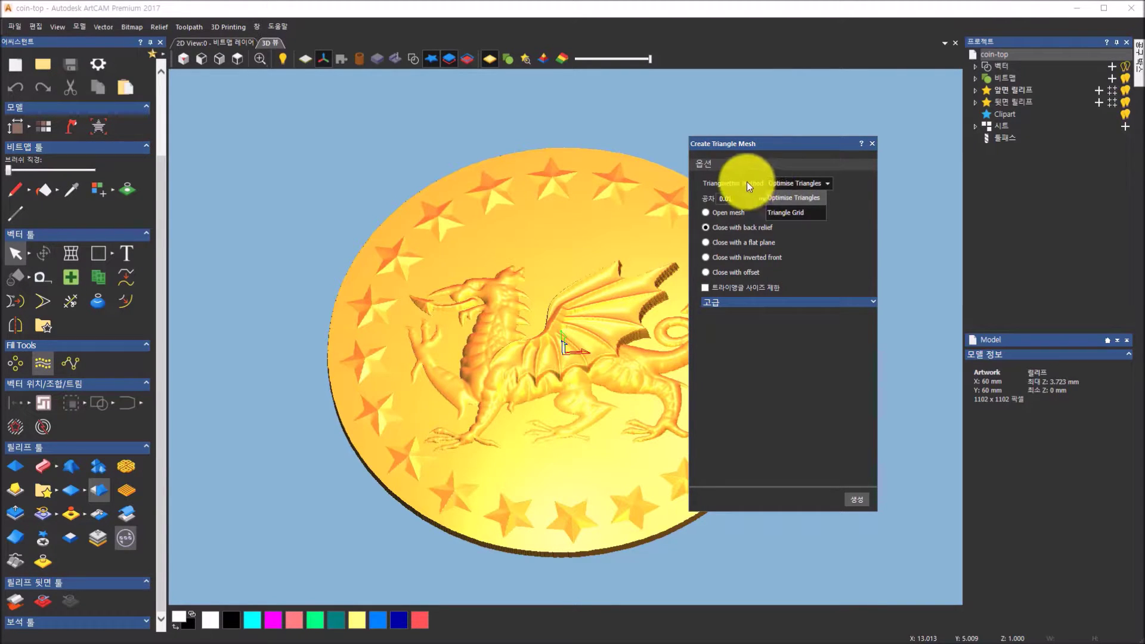
click(786, 215)
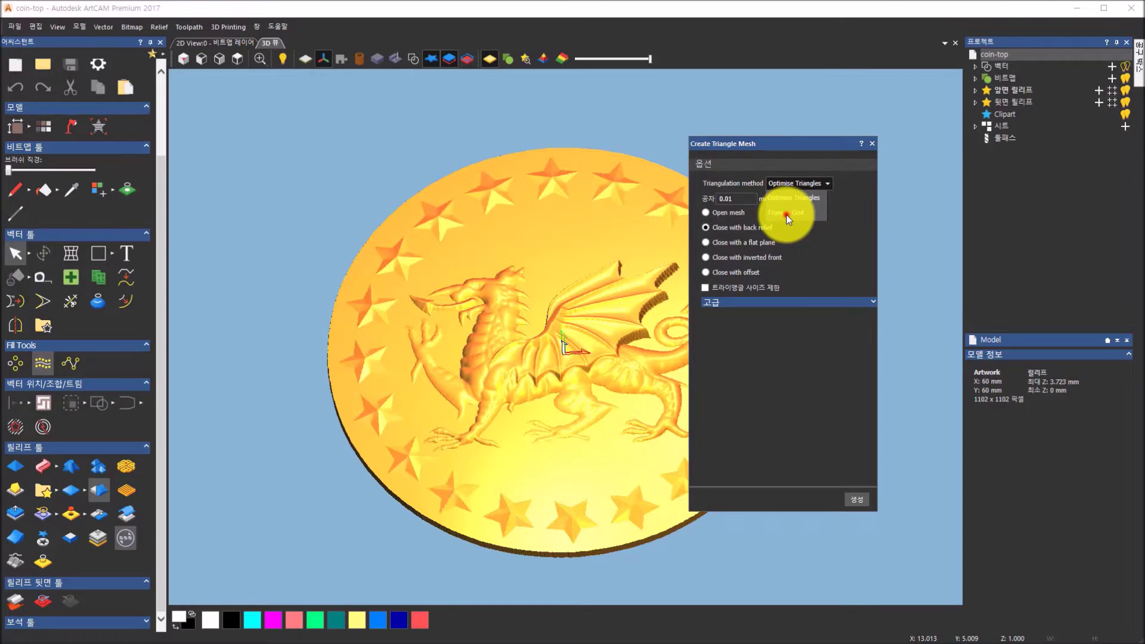
click(796, 184)
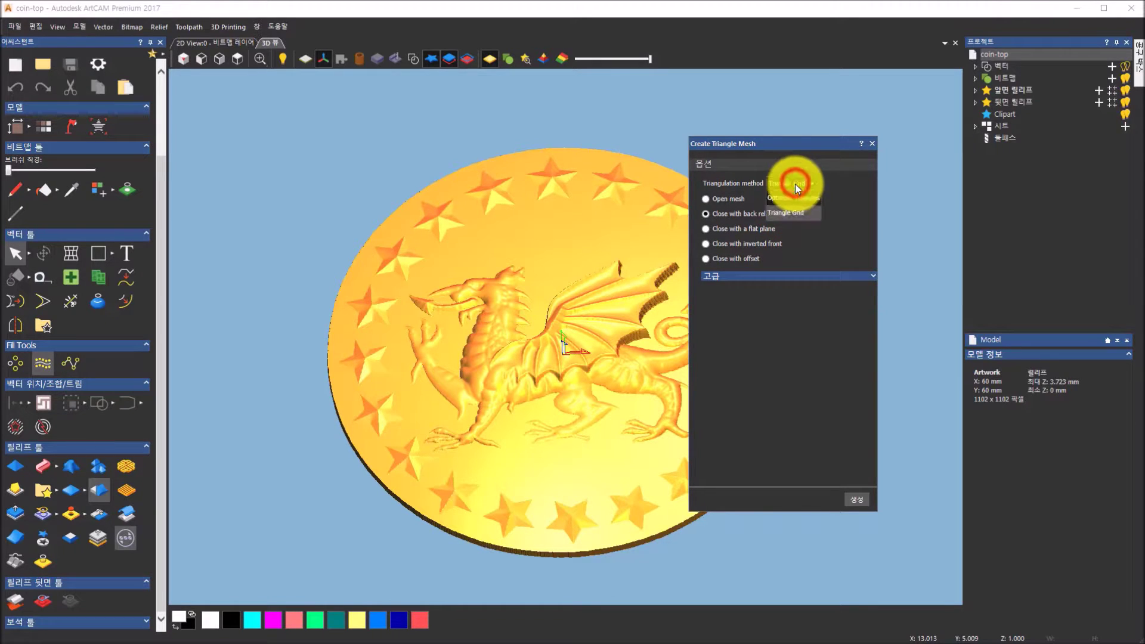
click(793, 199)
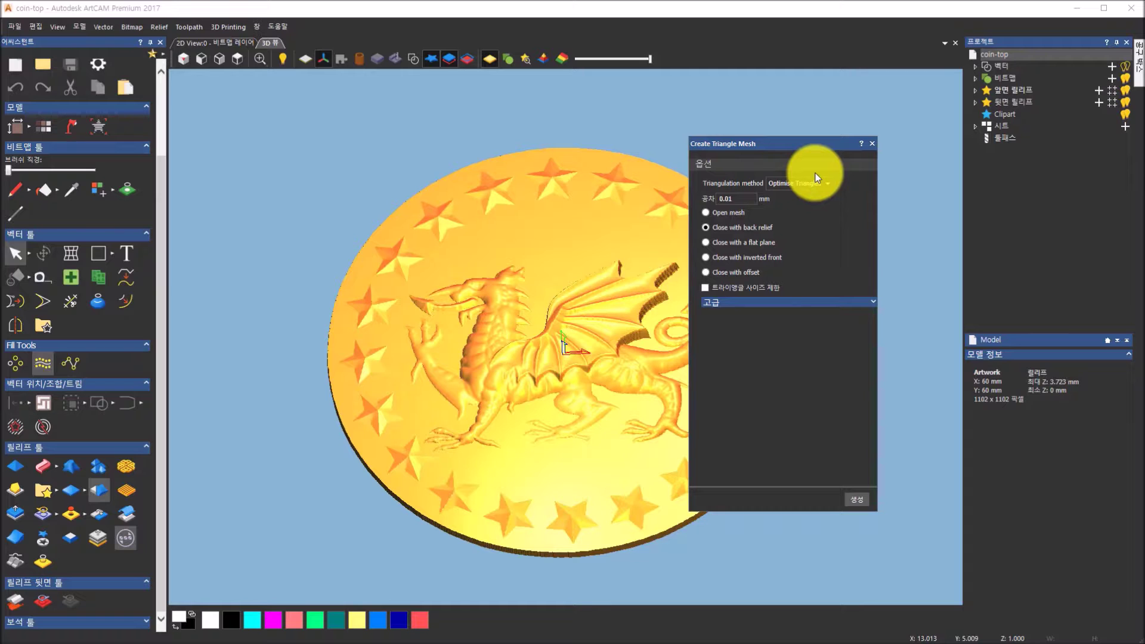
Step: Examine the mesh tolerance setting alongside the coin's relief detail, moving the Create Triangle Mesh dialog clear of the coin
click(743, 198)
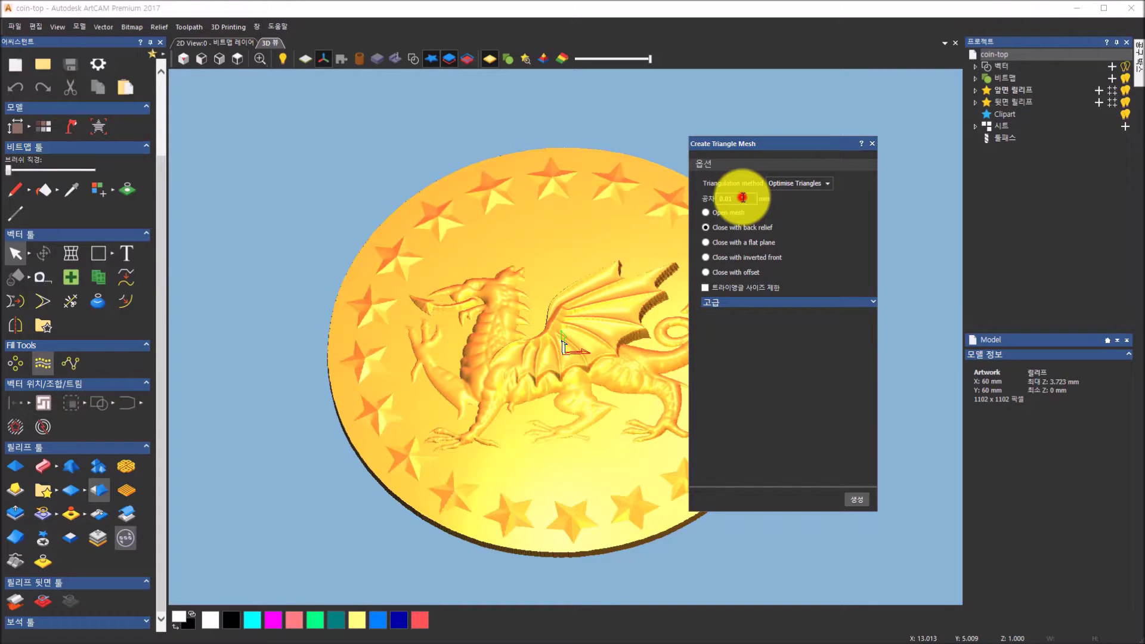
drag(473, 353, 531, 346)
scroll(531, 346, up, 2)
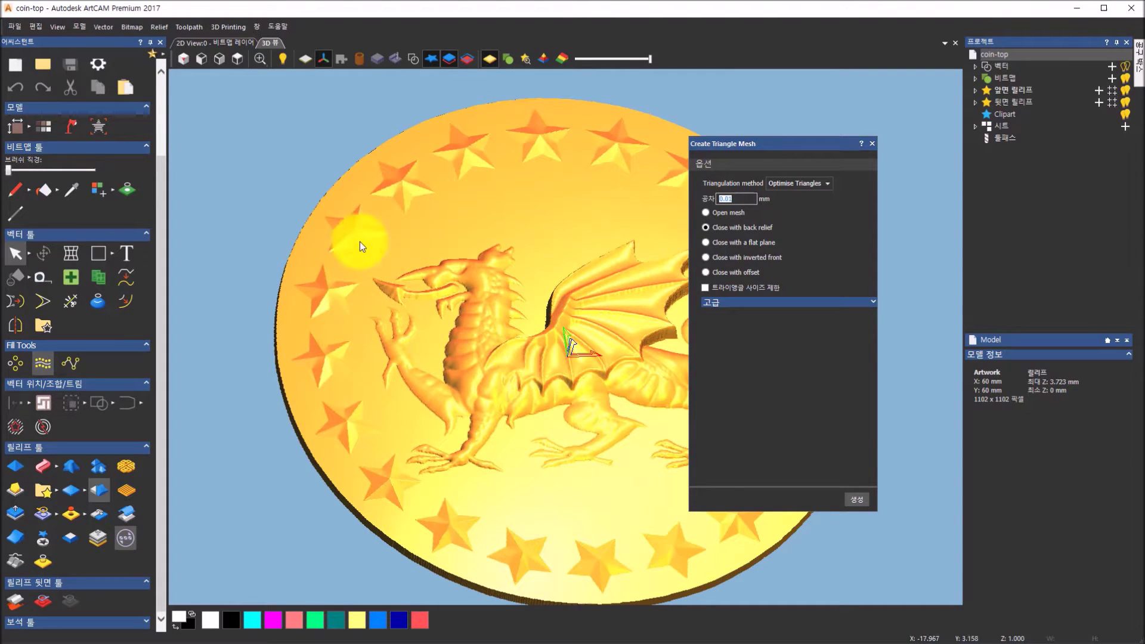
click(734, 200)
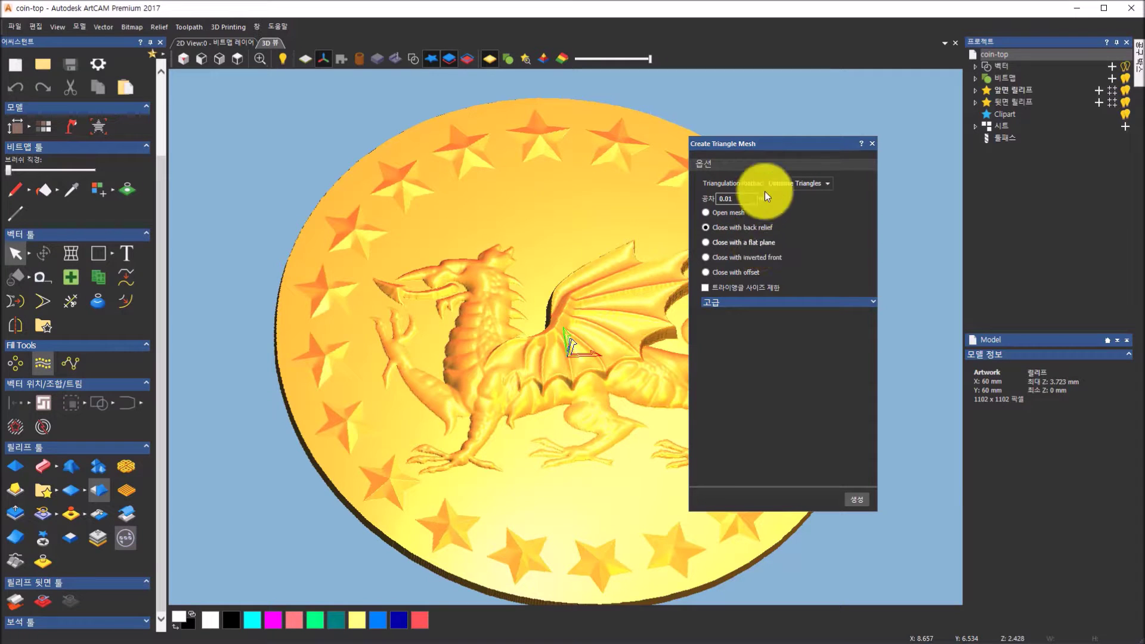
drag(767, 145, 879, 79)
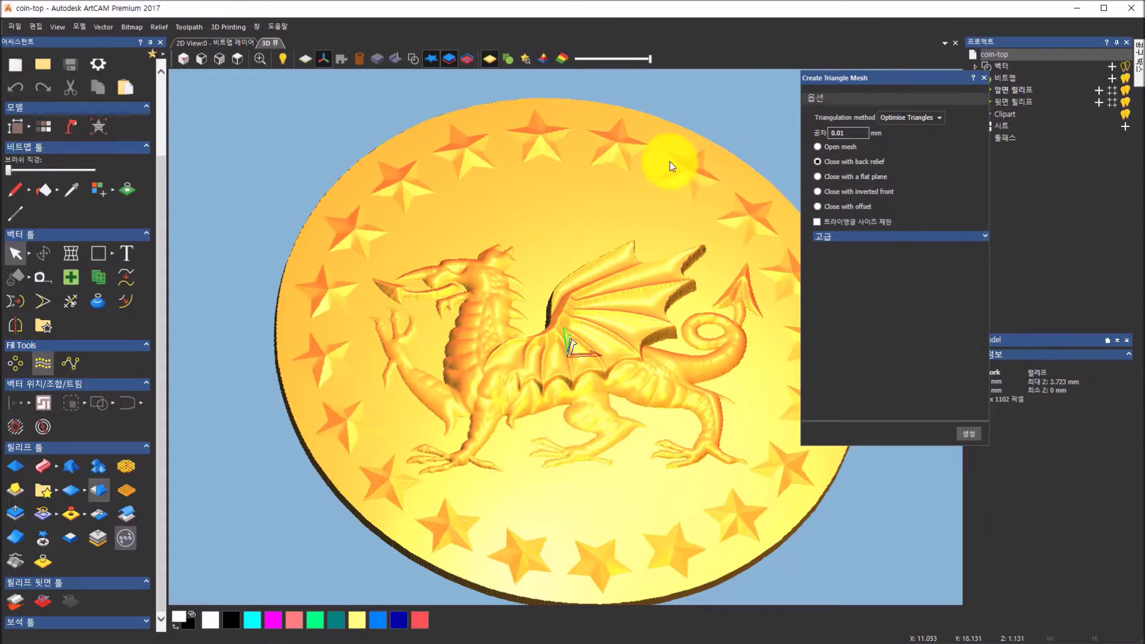
drag(670, 161, 708, 151)
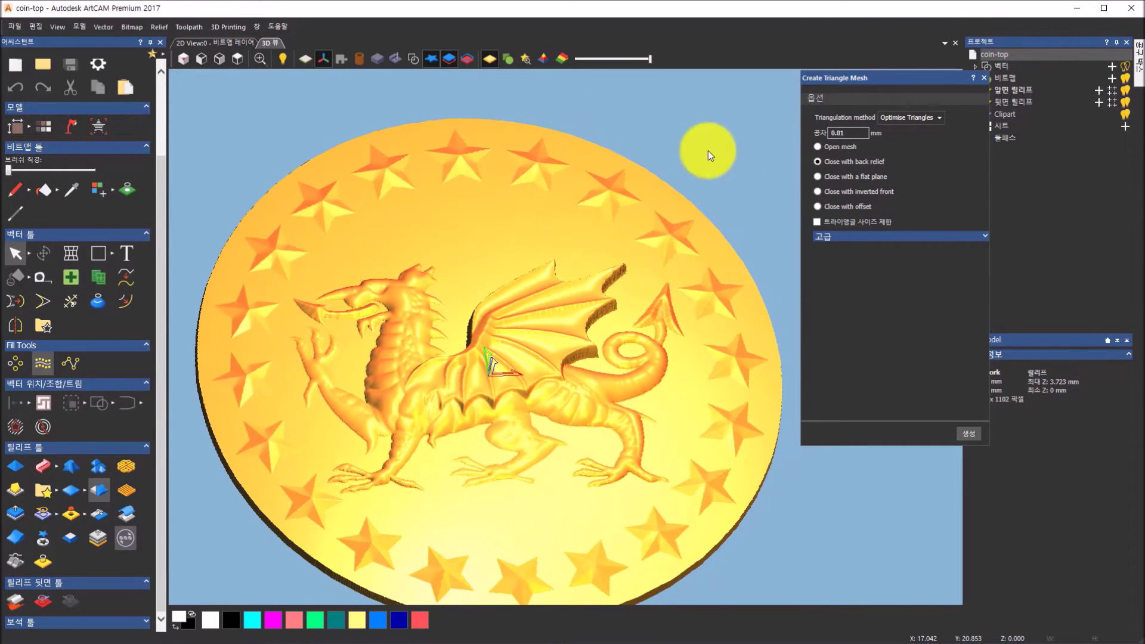
double_click(858, 131)
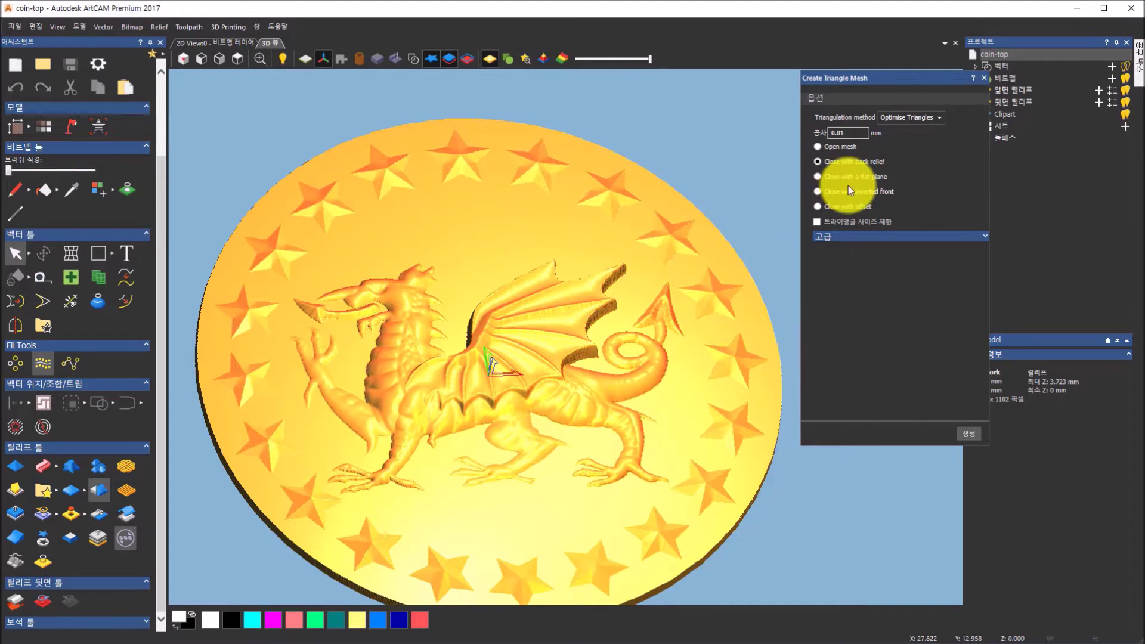
drag(847, 132, 818, 134)
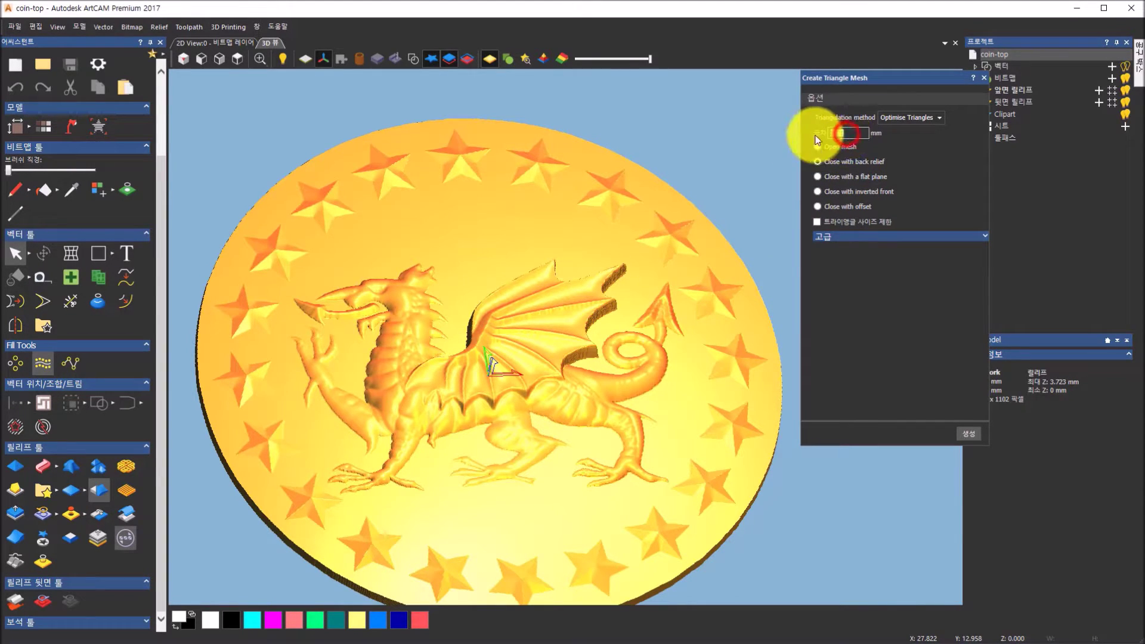
click(733, 212)
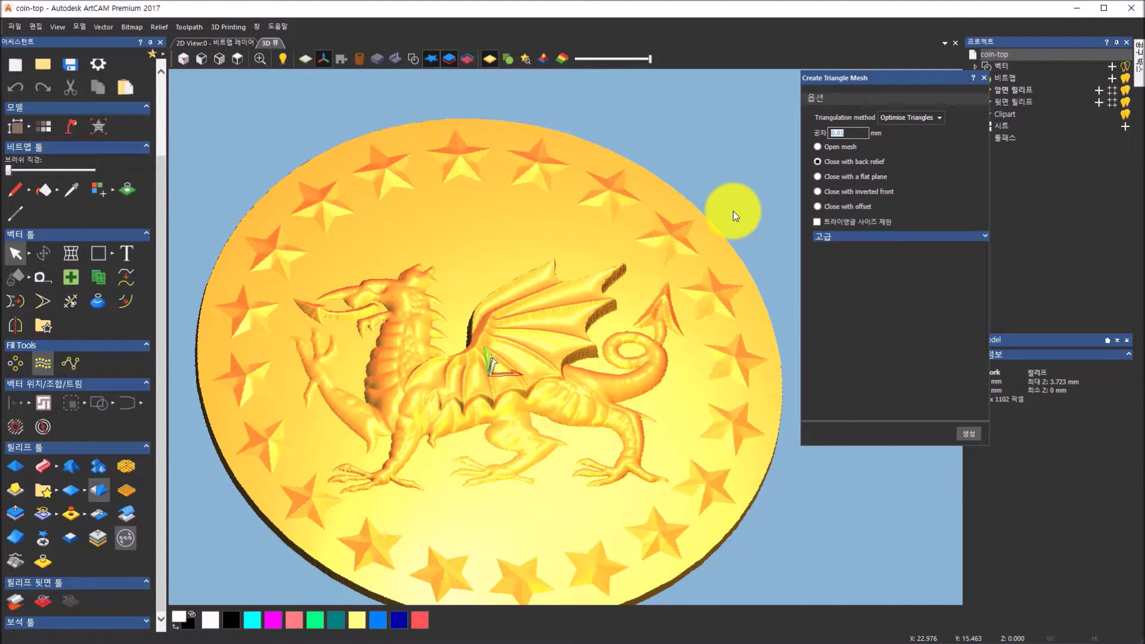
Step: Go through the inverted front and offset closing options, and set the mesh type to Open mesh
click(826, 149)
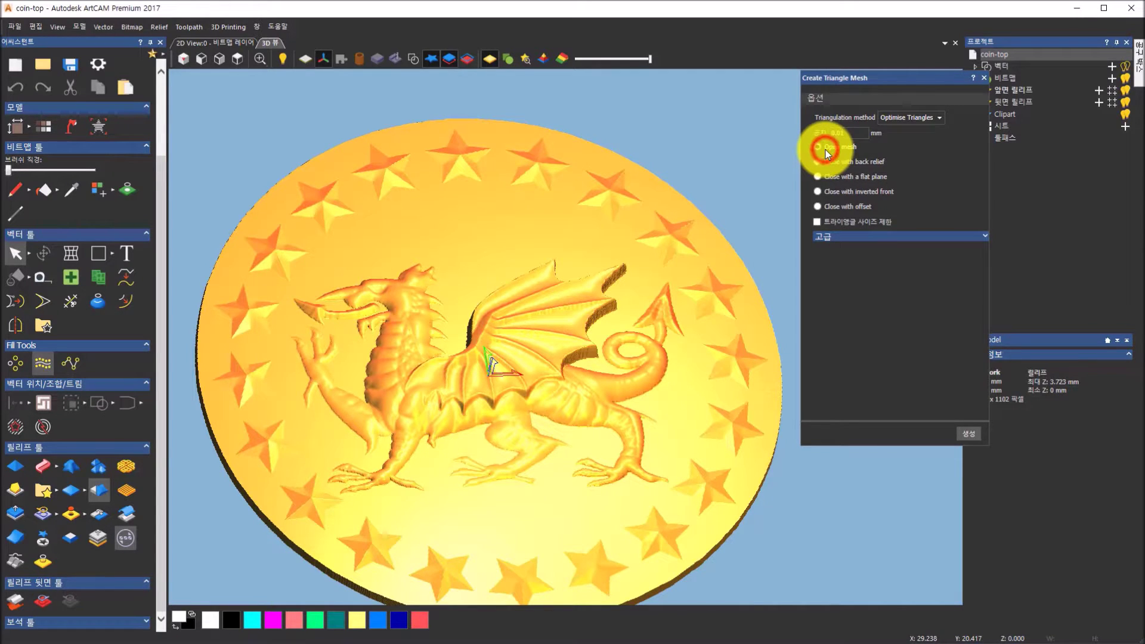
click(817, 189)
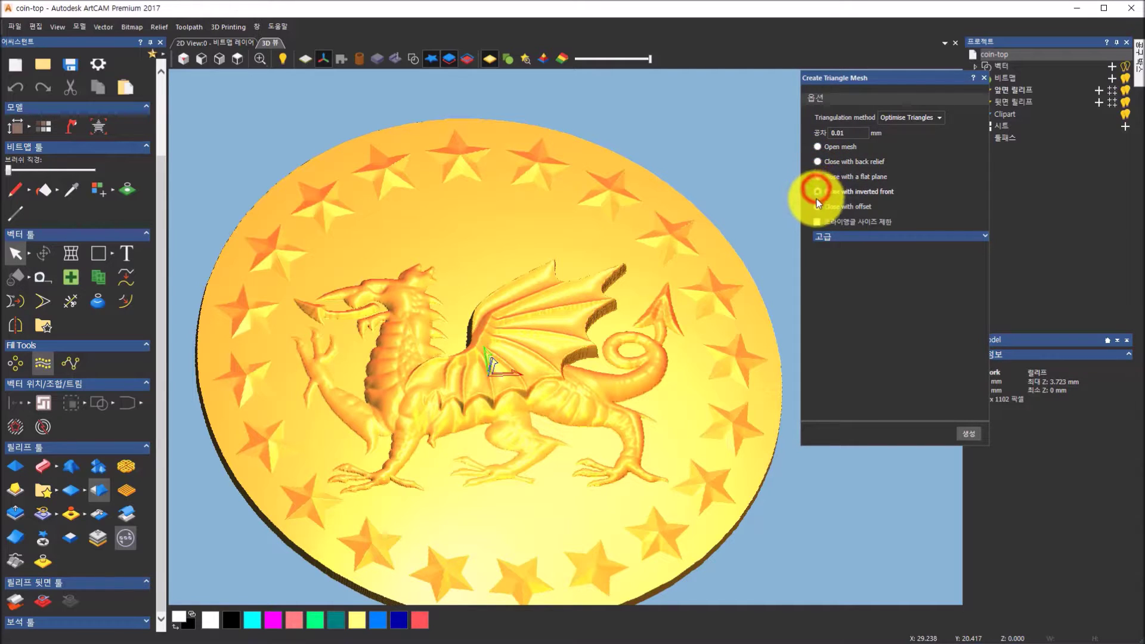
click(817, 207)
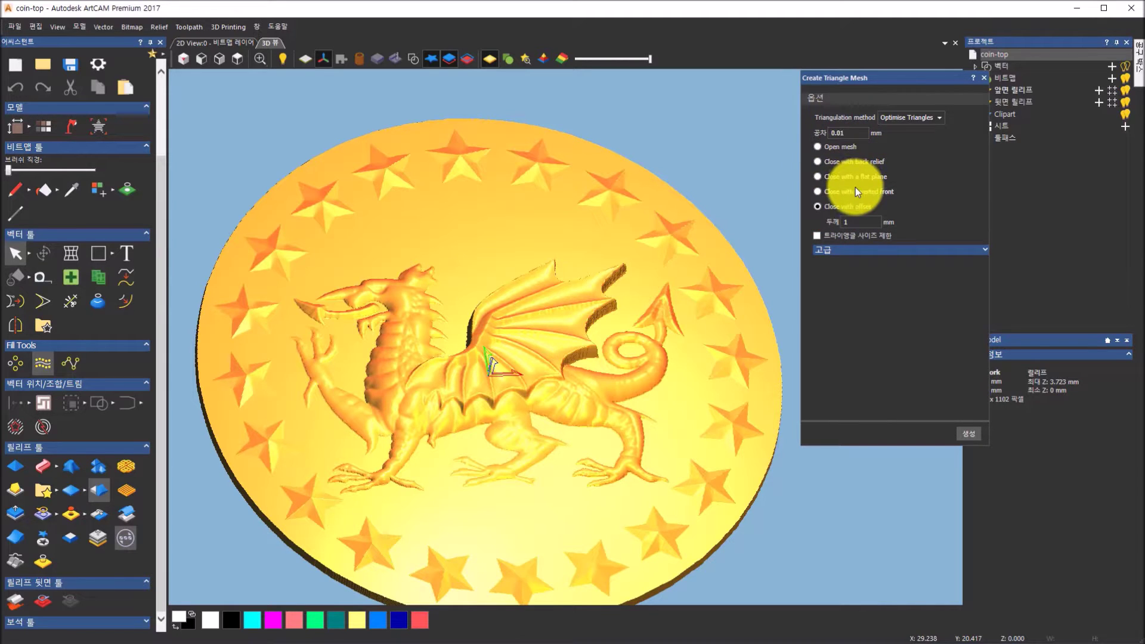
click(817, 146)
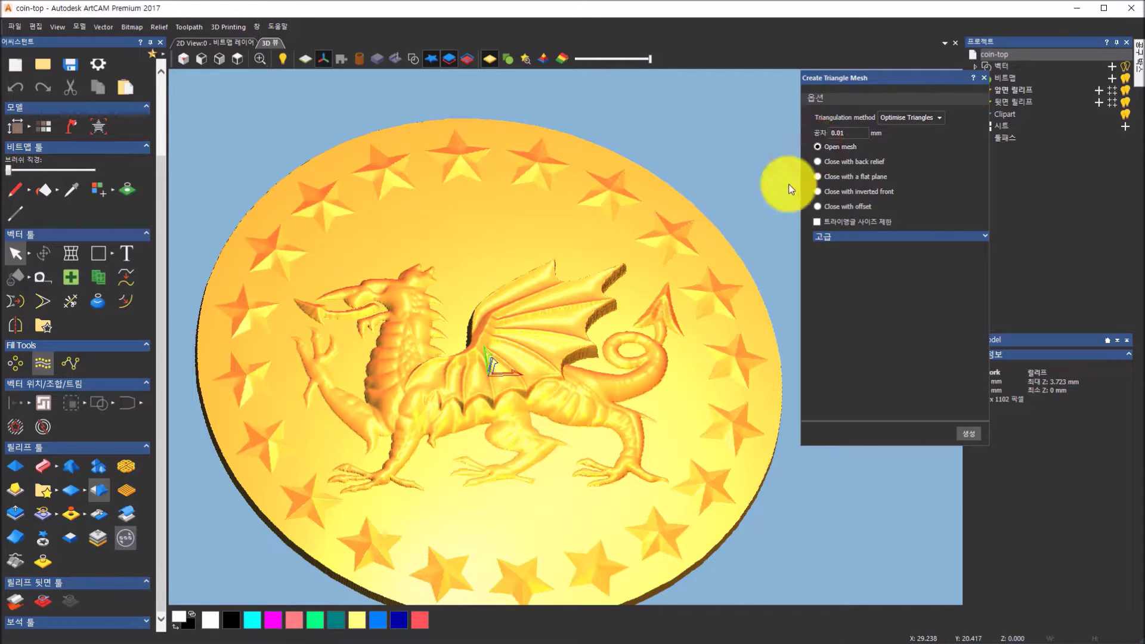
Step: Show the coin in isometric view, generate its open triangle mesh, and inspect the shaded result at an angle
mouse_move(756, 209)
mouse_down()
mouse_move(559, 225)
mouse_move(56, 378)
mouse_move(12, 409)
mouse_move(455, 479)
mouse_move(436, 408)
mouse_move(347, 416)
mouse_move(298, 439)
mouse_move(320, 393)
mouse_move(507, 195)
mouse_up()
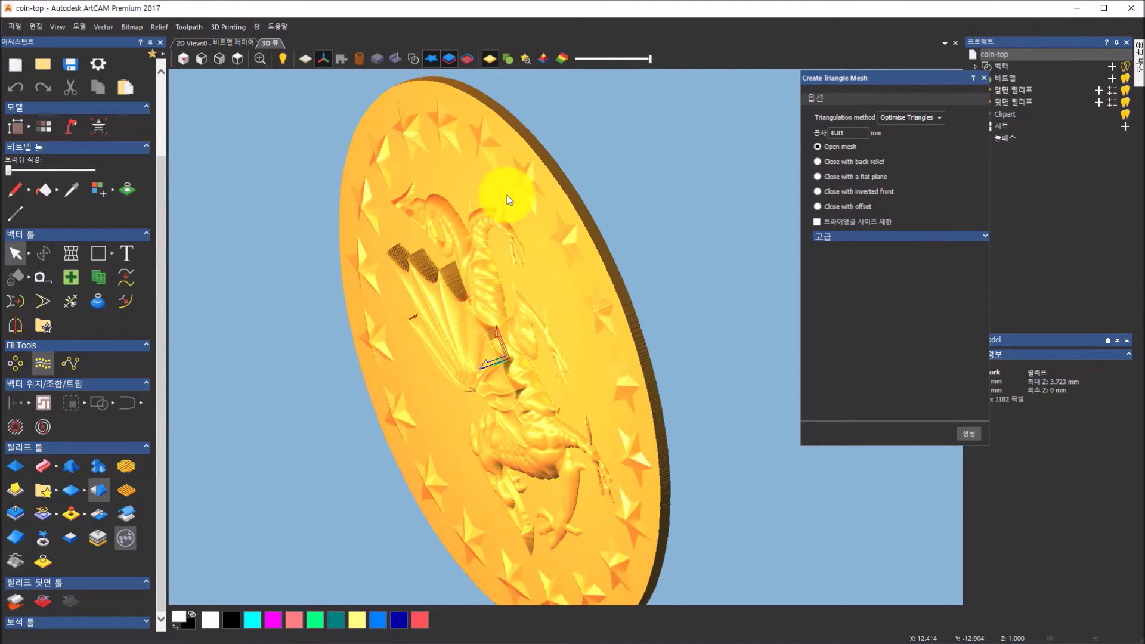
click(183, 58)
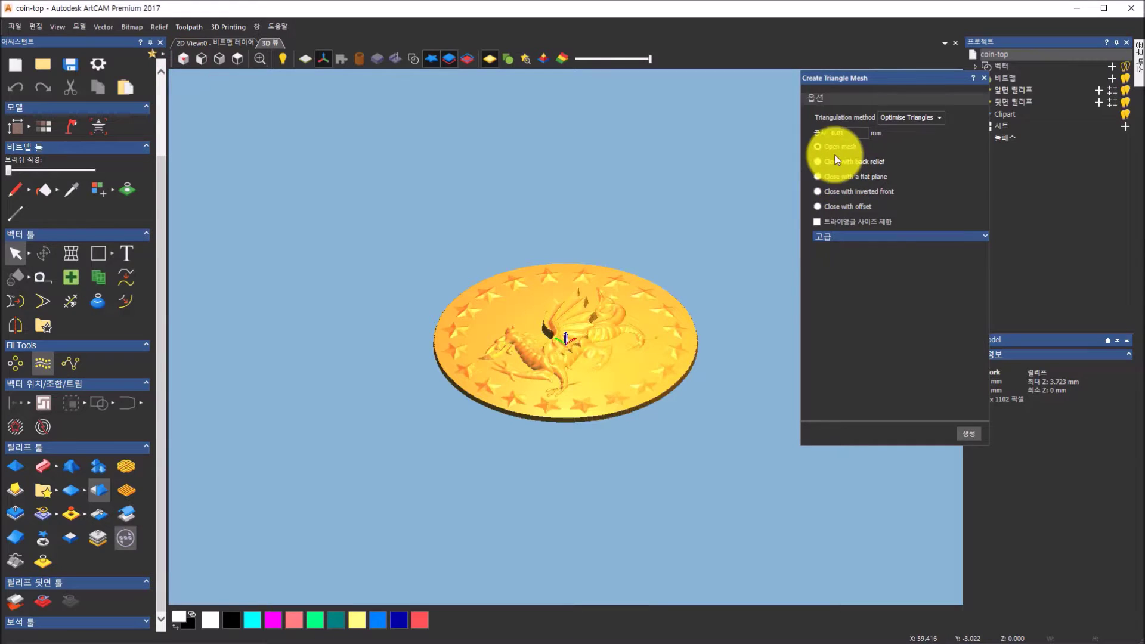
click(969, 439)
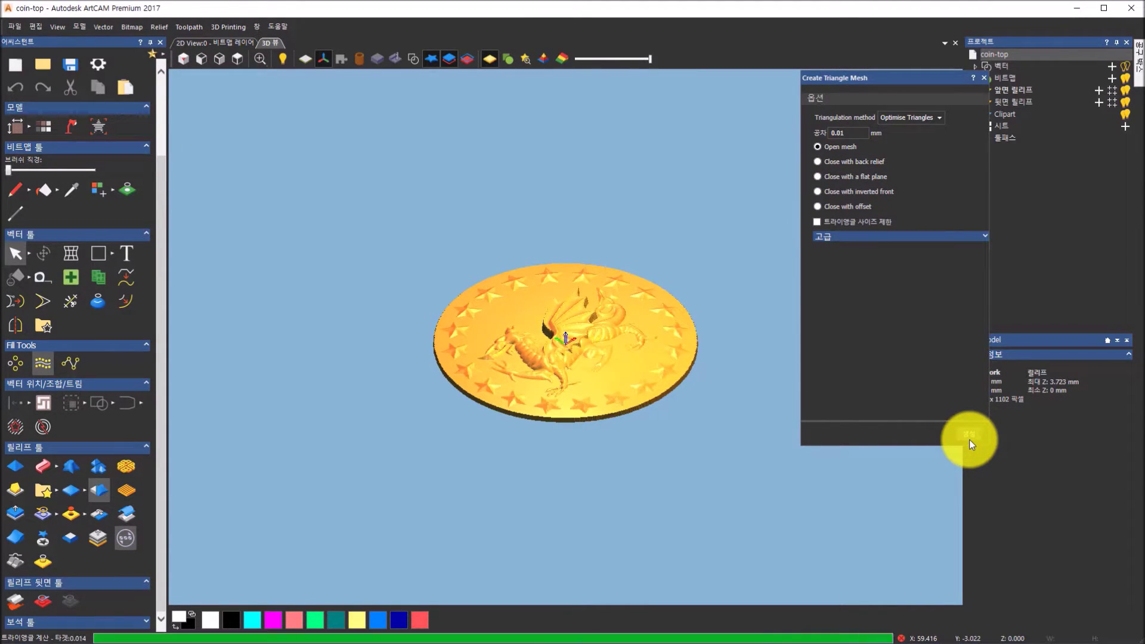
mouse_move(647, 276)
mouse_down()
mouse_move(217, 253)
mouse_move(645, 314)
mouse_move(534, 180)
mouse_move(796, 469)
mouse_move(639, 331)
mouse_move(707, 448)
mouse_move(487, 324)
mouse_move(538, 470)
mouse_move(571, 417)
mouse_move(561, 349)
mouse_up()
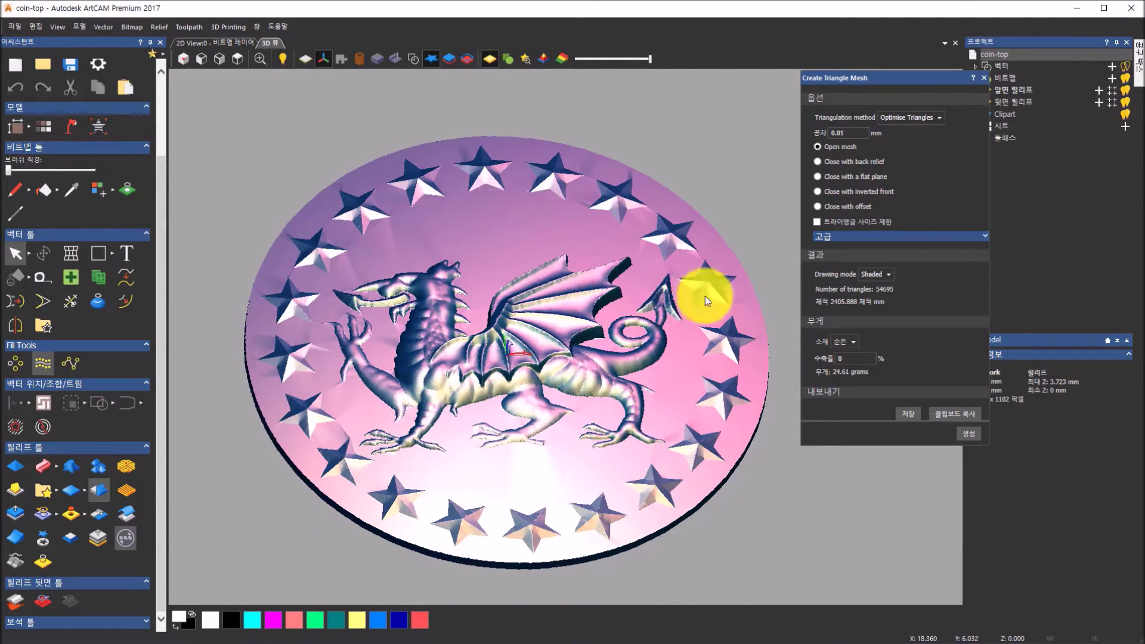
Step: Set the mesh drawing mode to Wireframe and examine the triangles on the dragon up close
click(889, 273)
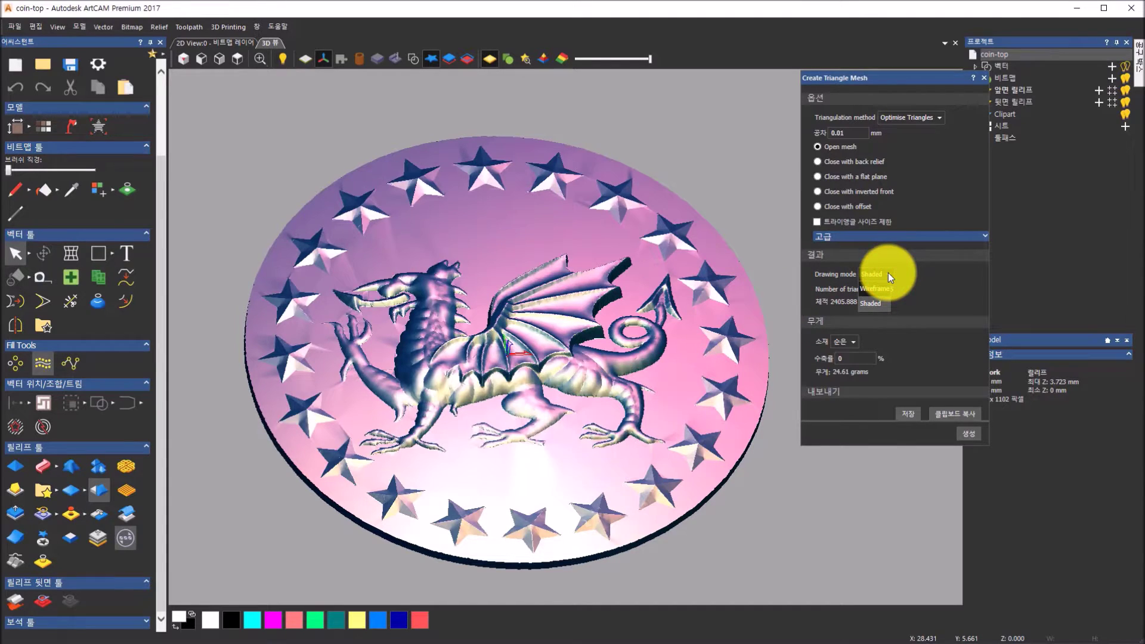
click(888, 289)
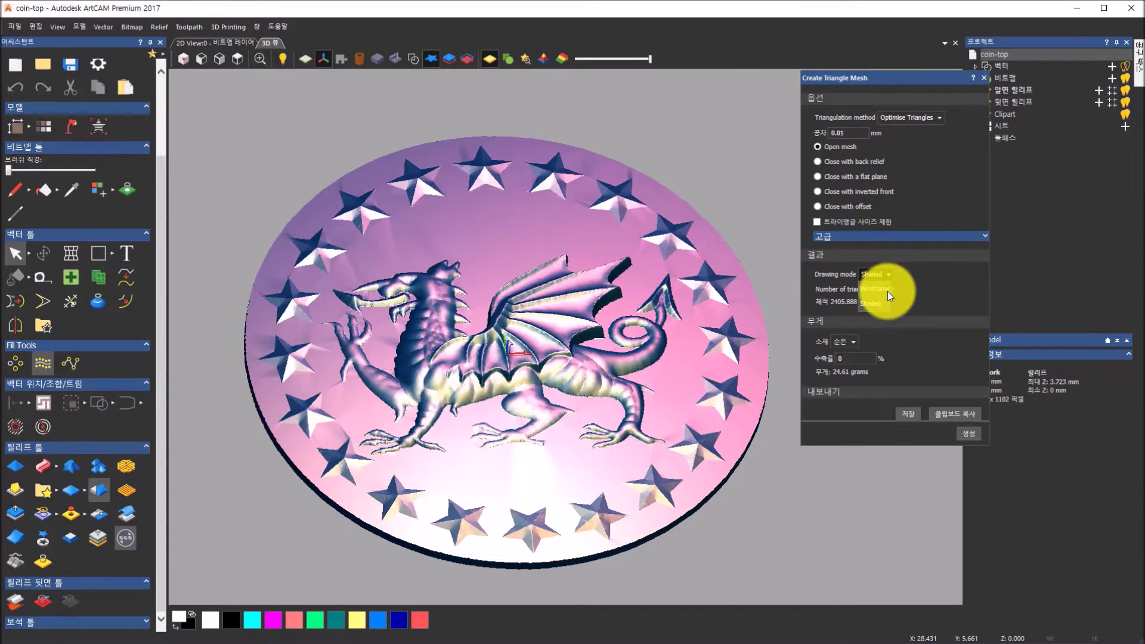
drag(495, 242, 458, 349)
scroll(458, 349, up, 3)
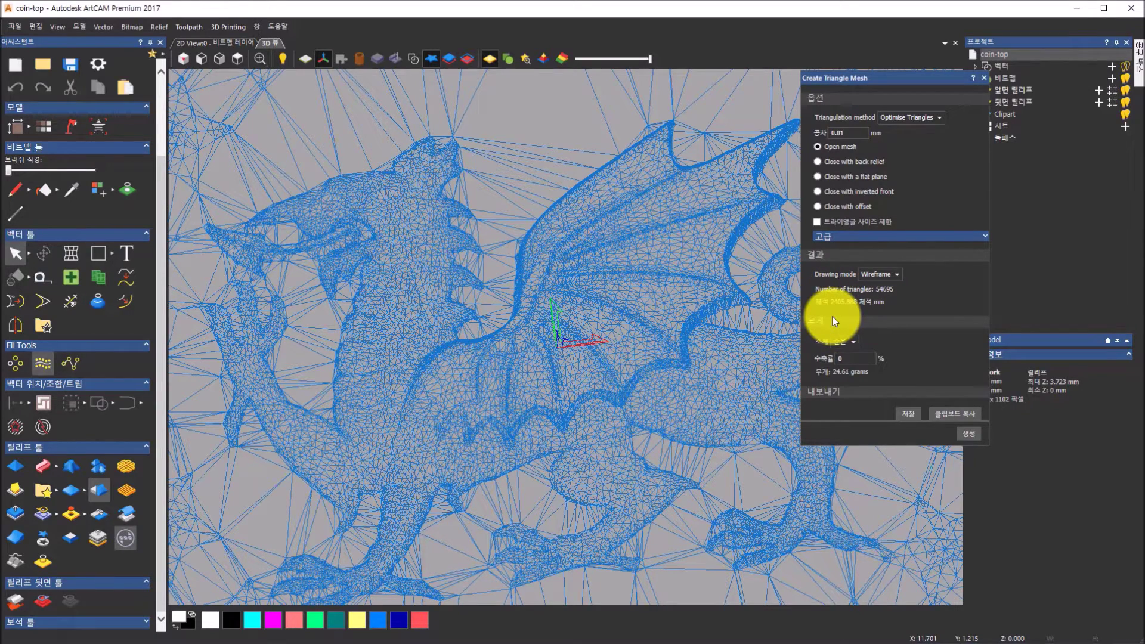
Step: Review the material choices for the weight calculation and keep 순은 selected
click(851, 342)
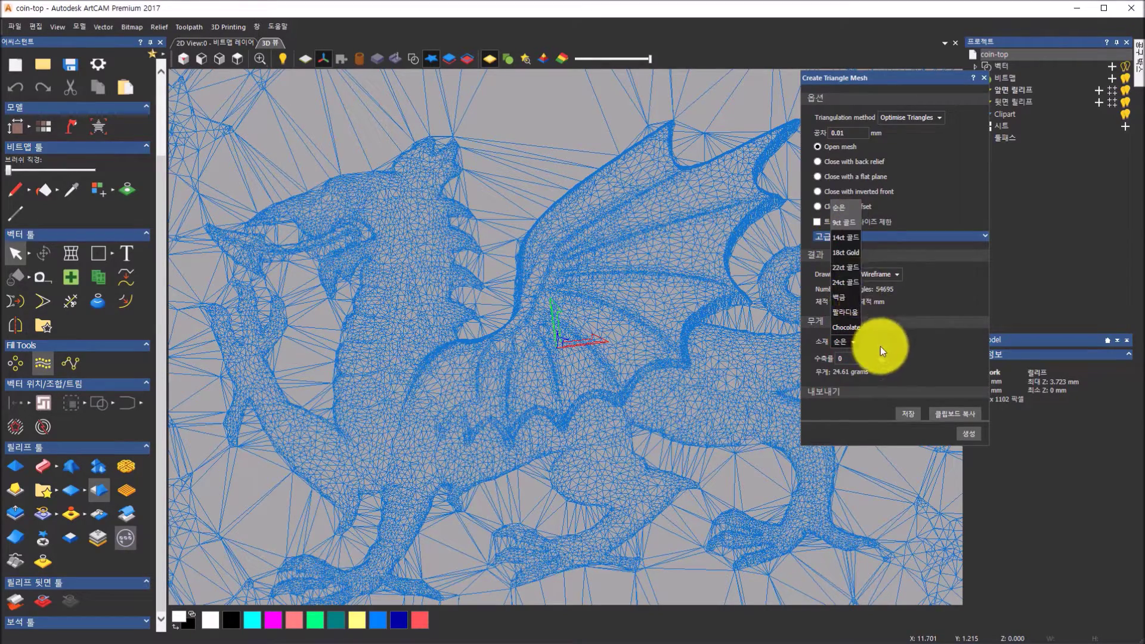
click(873, 382)
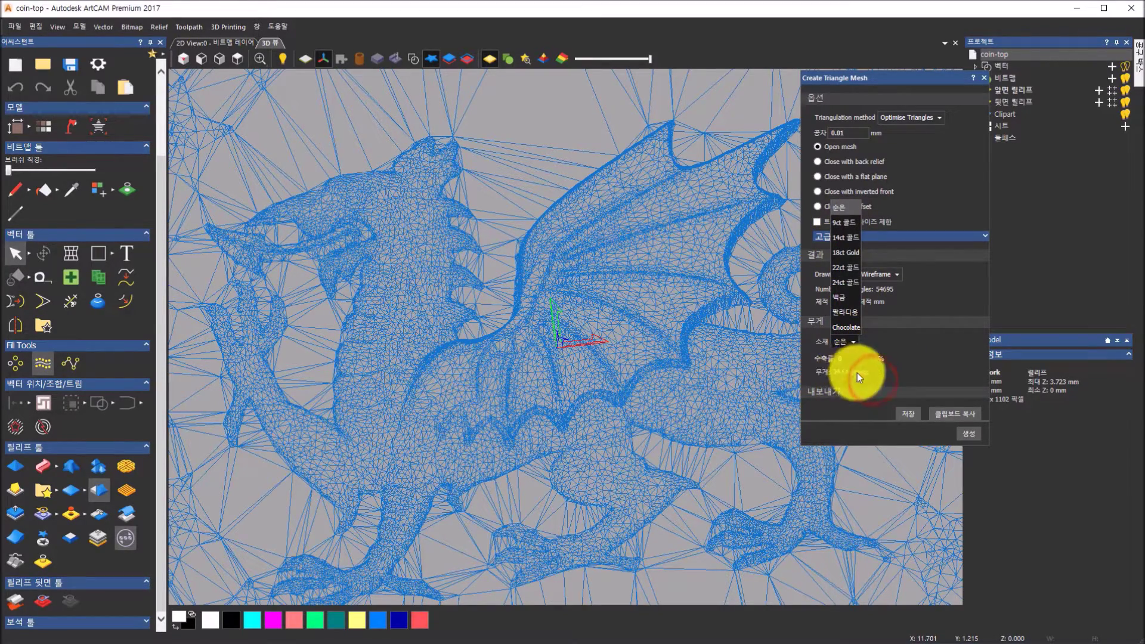
click(842, 205)
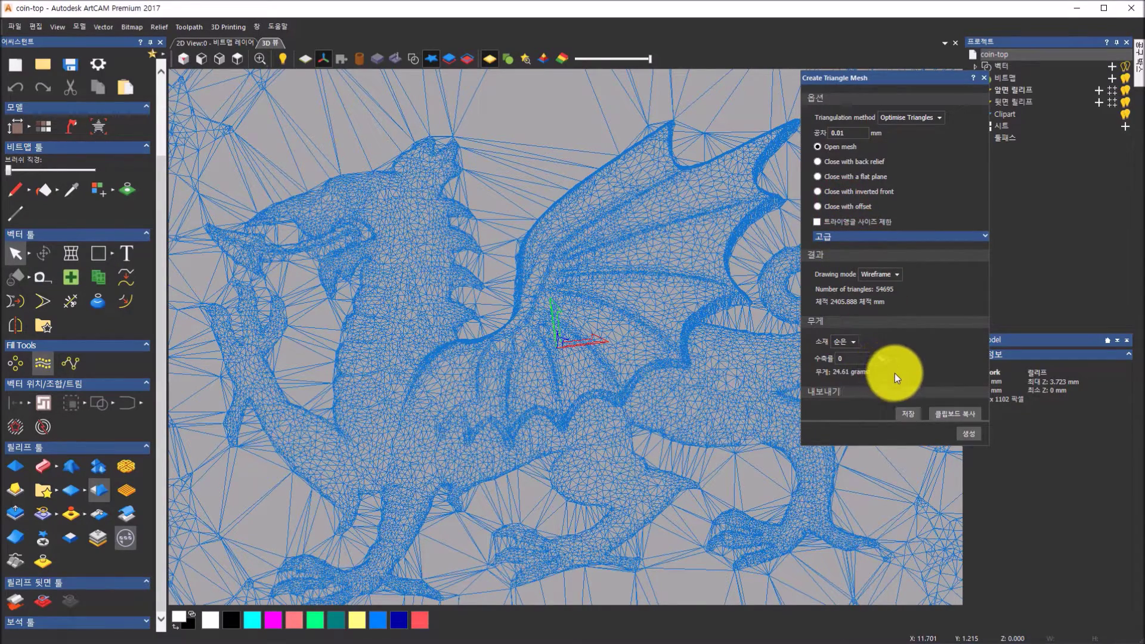
Step: Review the file formats offered for saving the mesh, and leave without exporting a file
click(906, 413)
drag(826, 91, 376, 95)
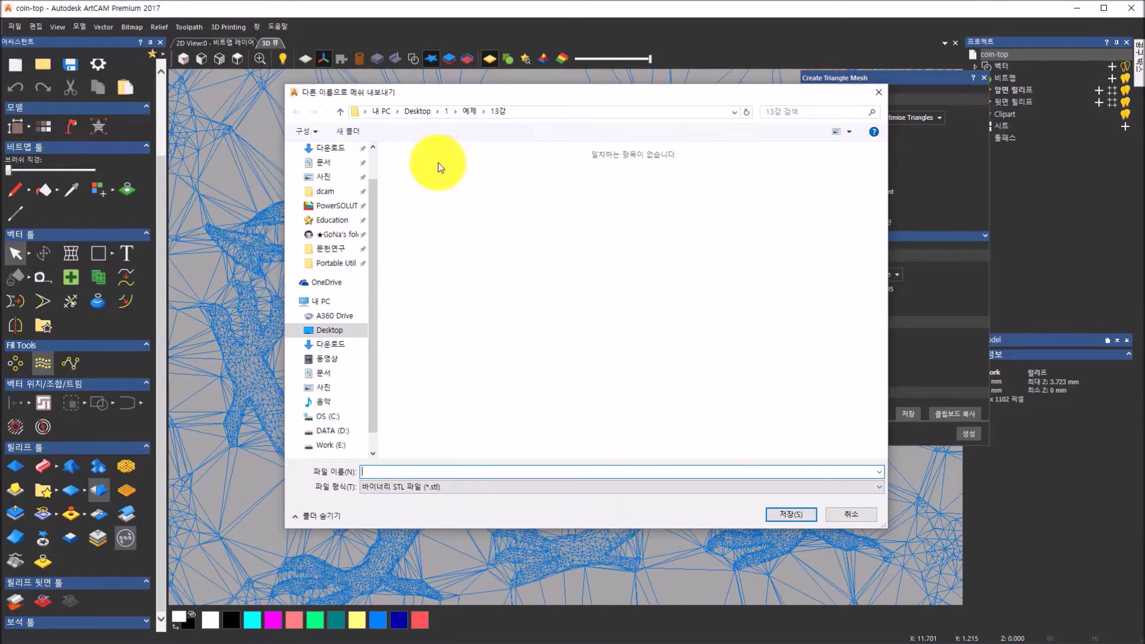
click(604, 488)
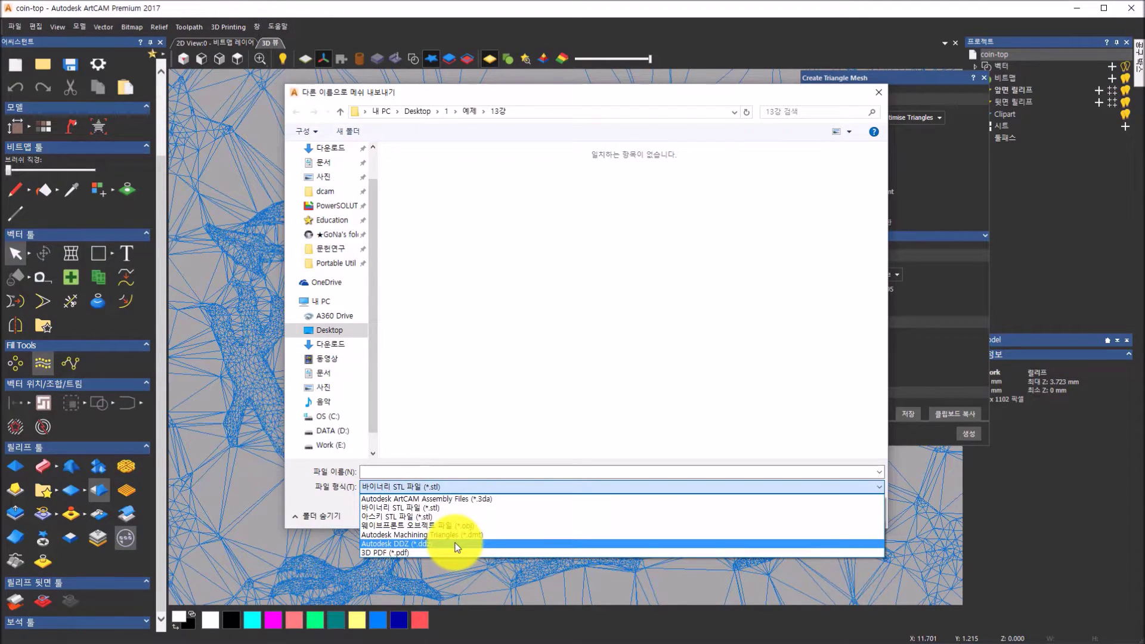
click(553, 374)
click(831, 517)
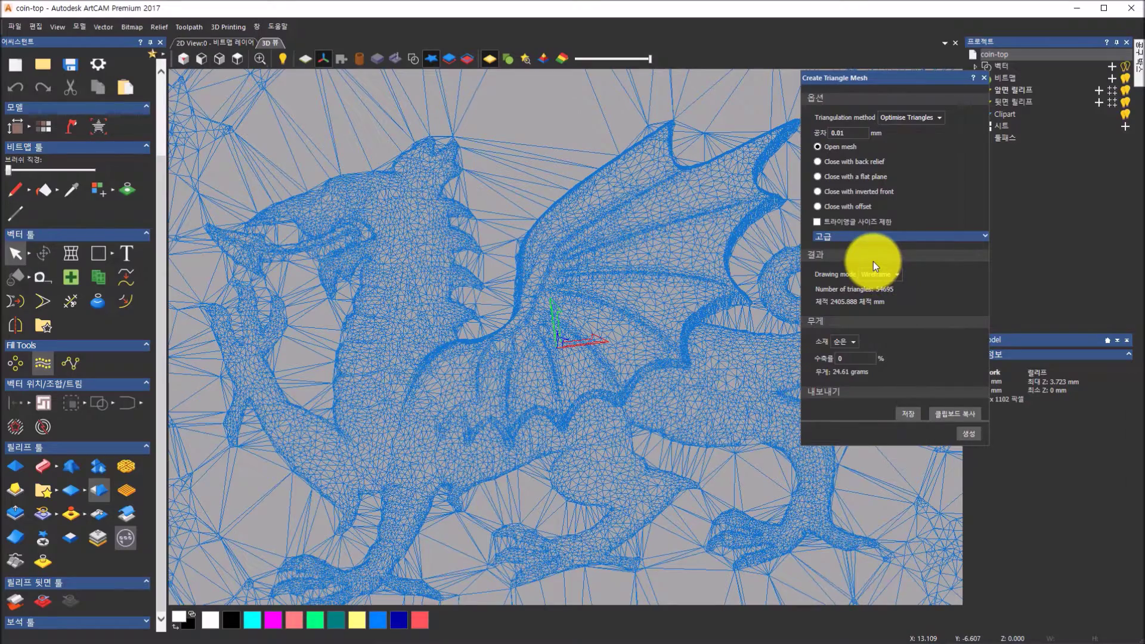
Step: Limit the triangle size to a maximum side length of 1 mm in both directions, regenerate the open mesh, and inspect its wireframe
drag(567, 498, 575, 482)
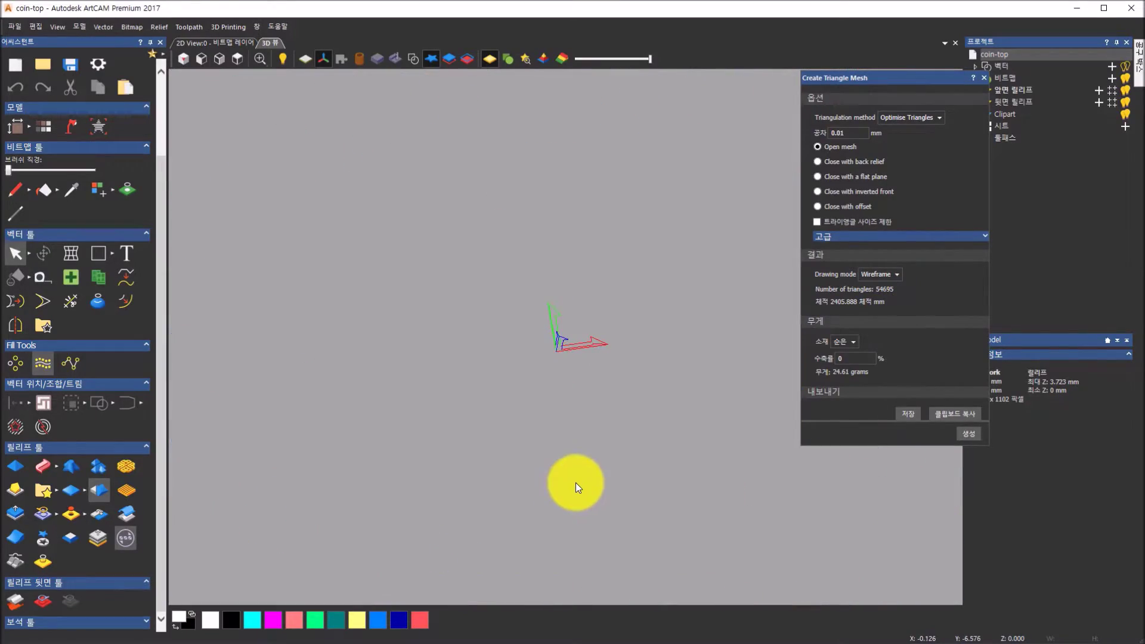
scroll(575, 483, down, 3)
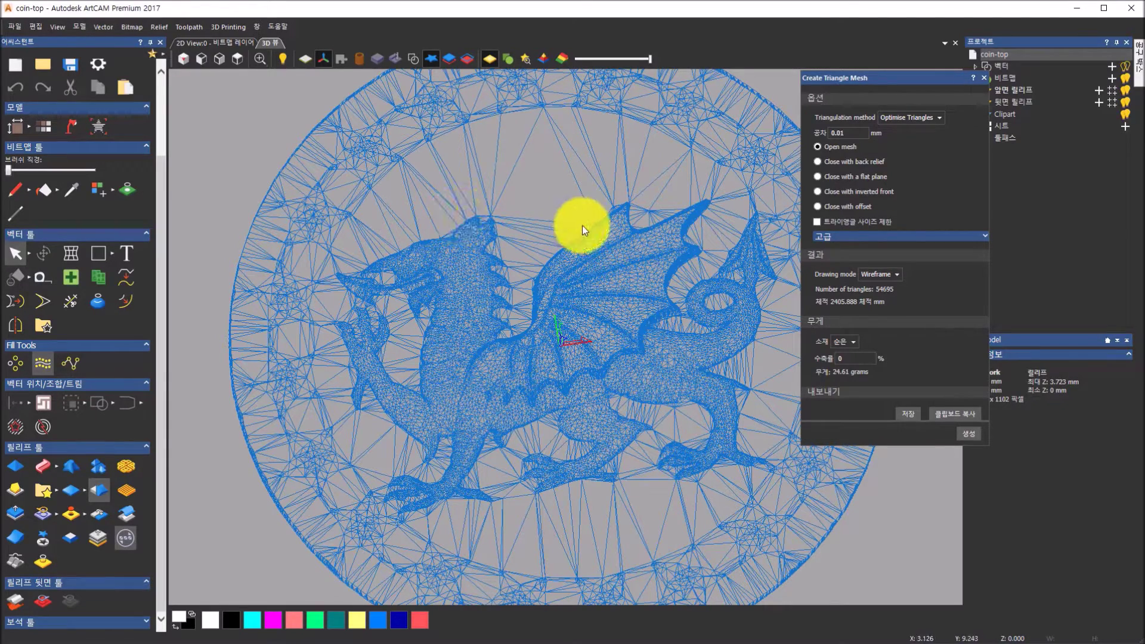
scroll(465, 388, up, 2)
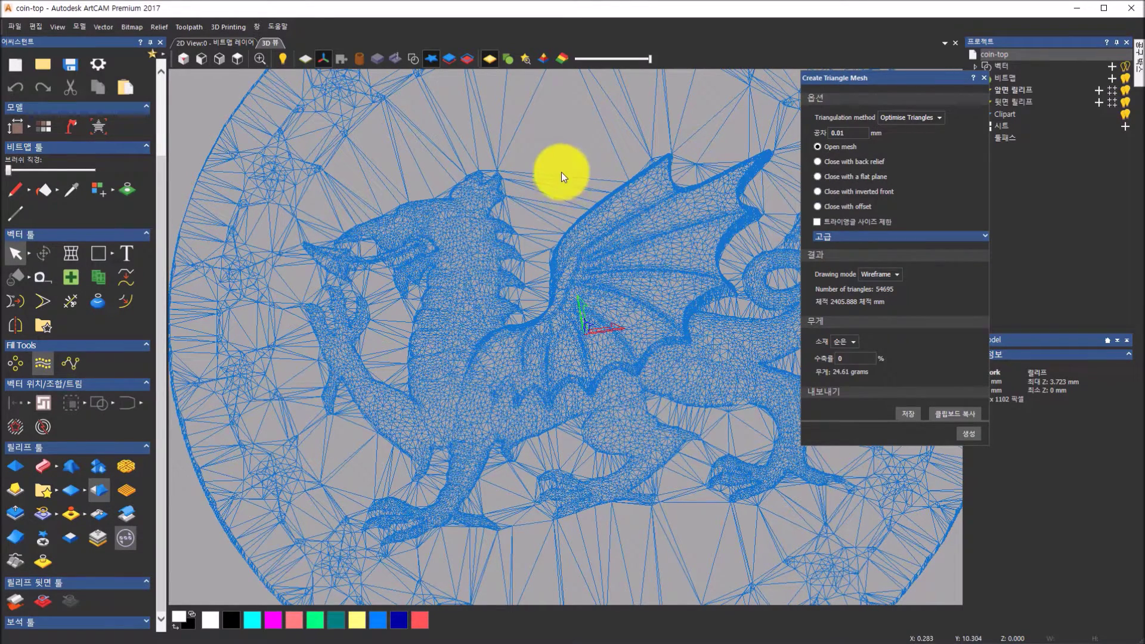
click(821, 222)
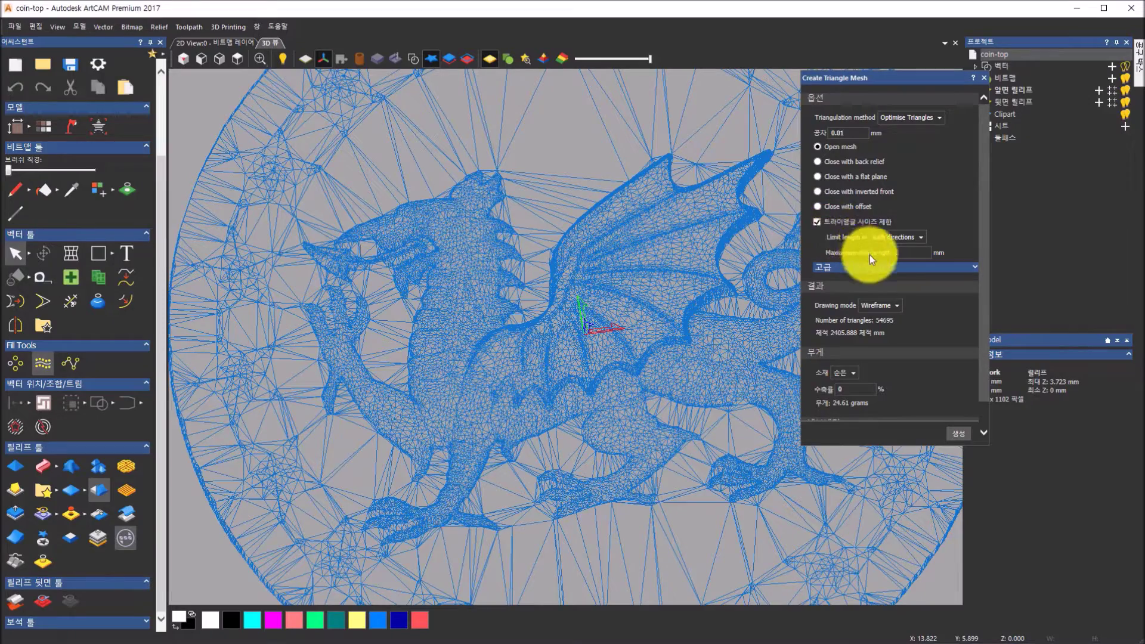
click(900, 253)
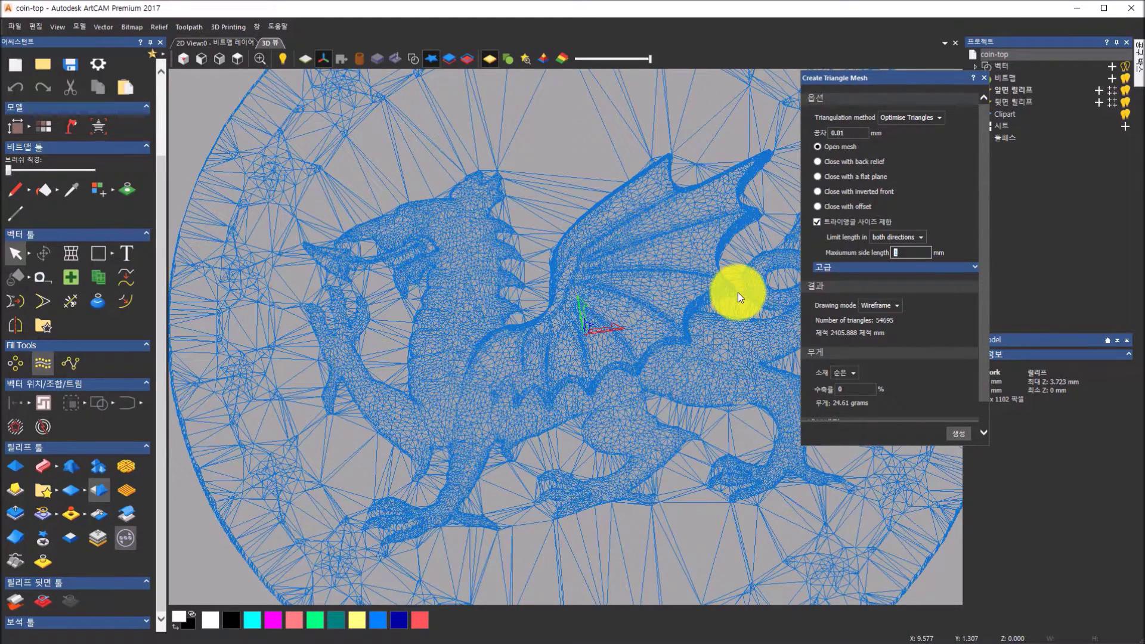
click(960, 440)
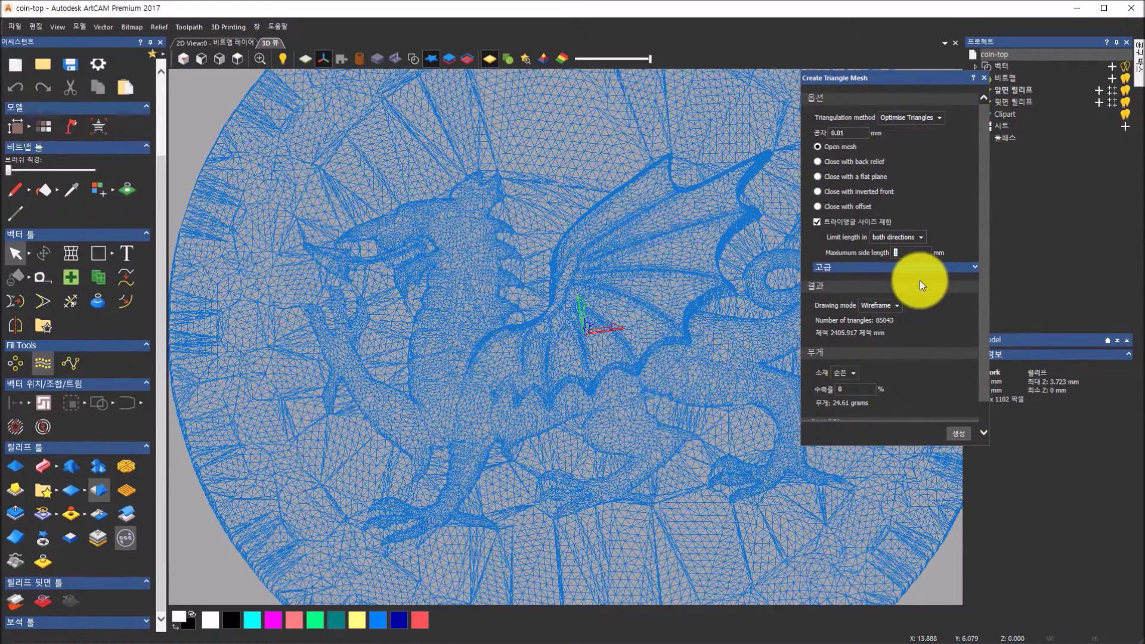
drag(669, 309, 669, 268)
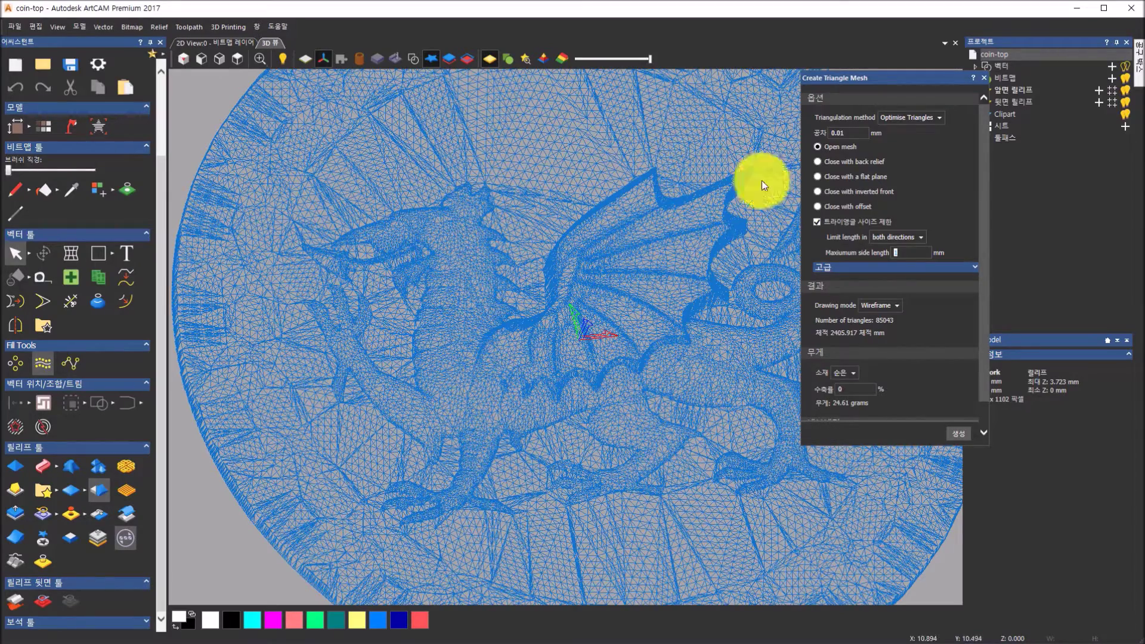
click(909, 252)
text(1)
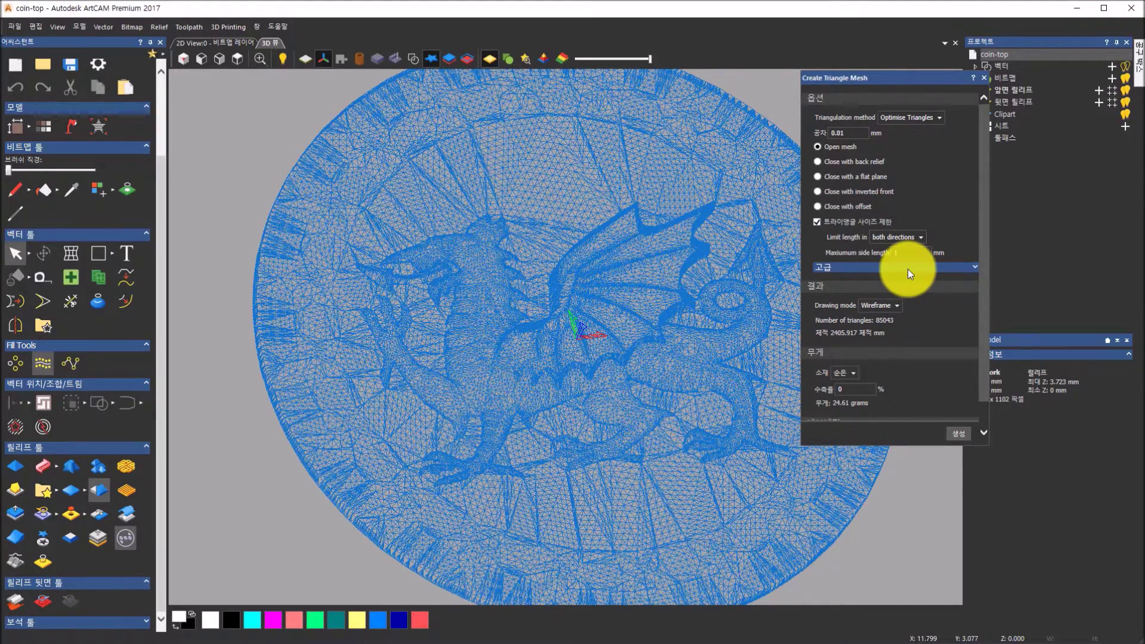
Step: Turn off the triangle size limit and set the mesh drawing mode to Shaded
click(890, 222)
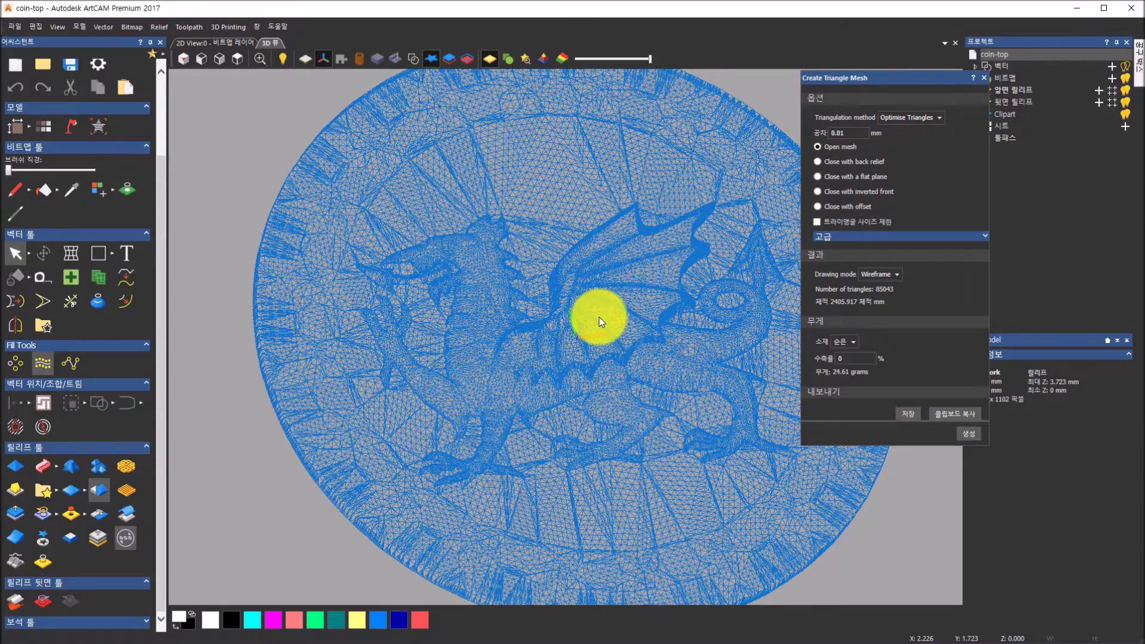
click(898, 276)
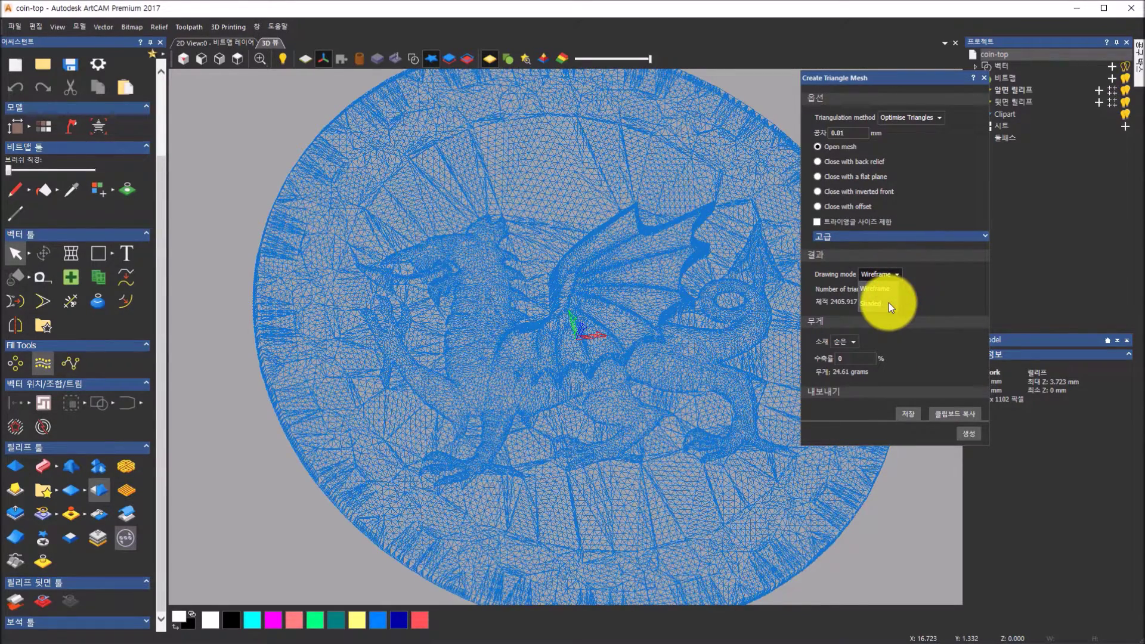
click(889, 302)
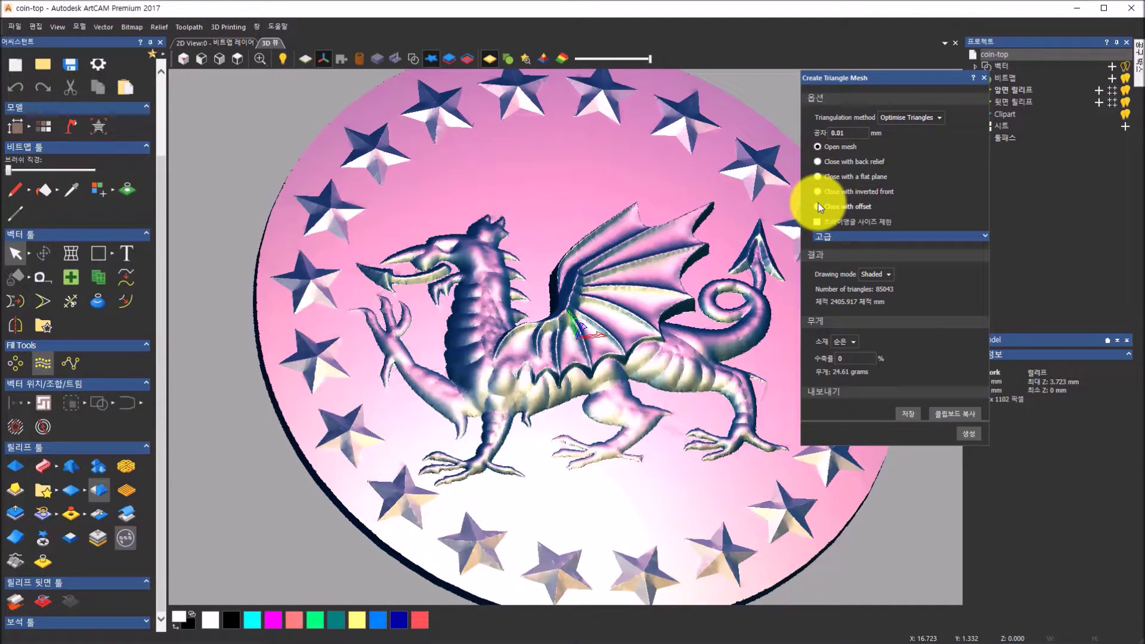
Step: Generate the coin mesh with the Close with back relief option and rotate it to inspect both faces
click(819, 163)
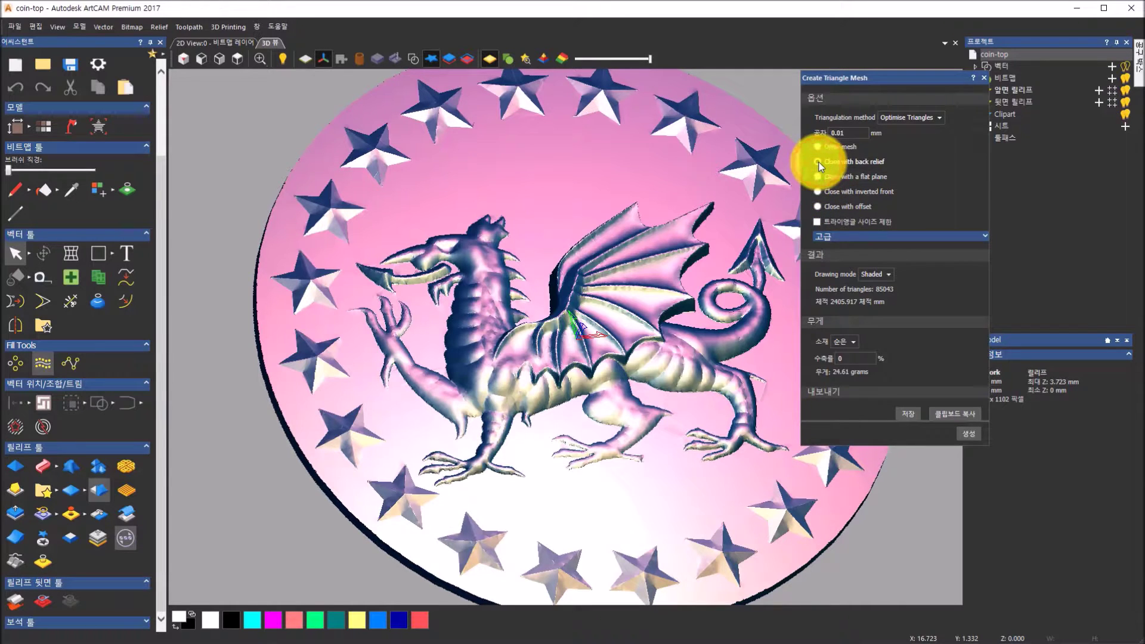
click(970, 432)
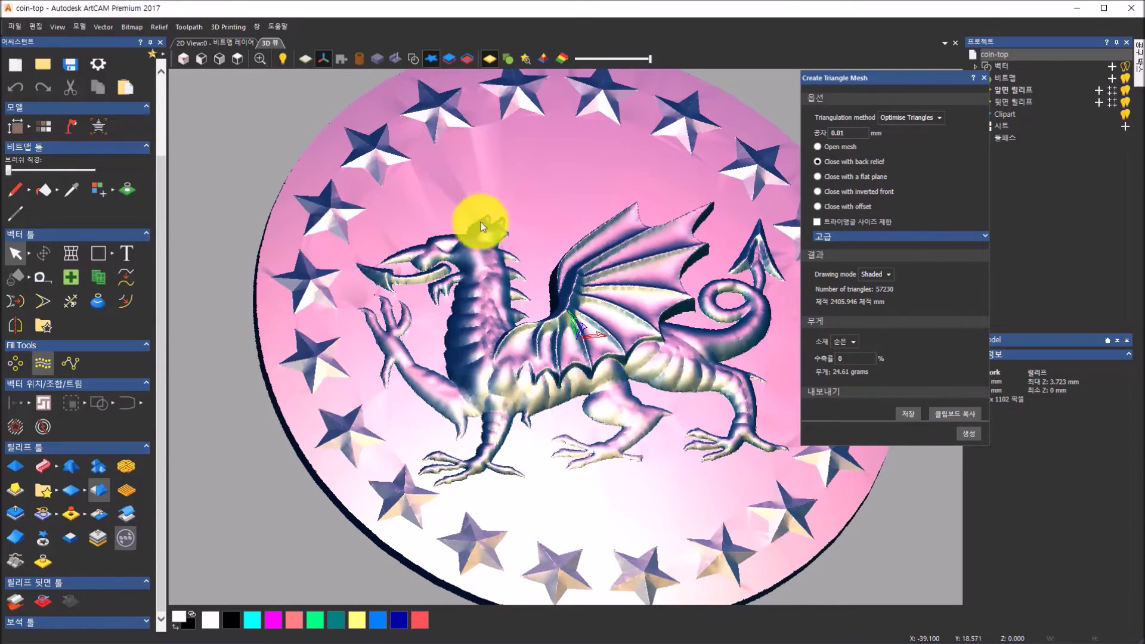
drag(481, 226, 15, 177)
drag(528, 285, 151, 117)
drag(358, 149, 882, 141)
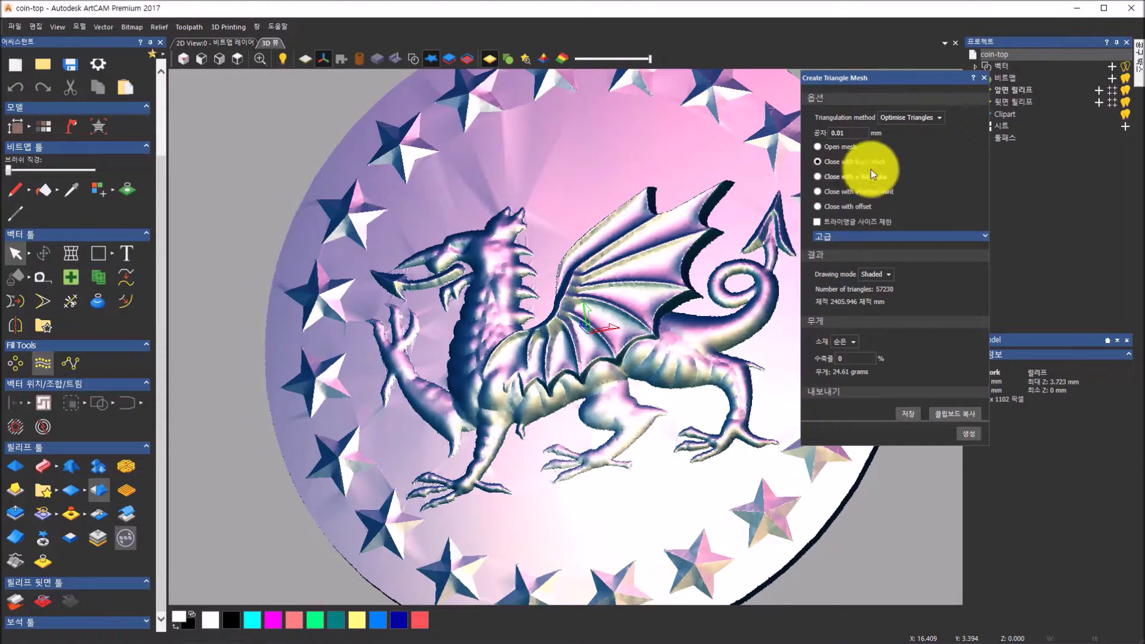
Step: Reposition the mesh settings clear of the project tree, and expand the front and back relief entries to show their layers
drag(923, 77, 881, 88)
click(976, 90)
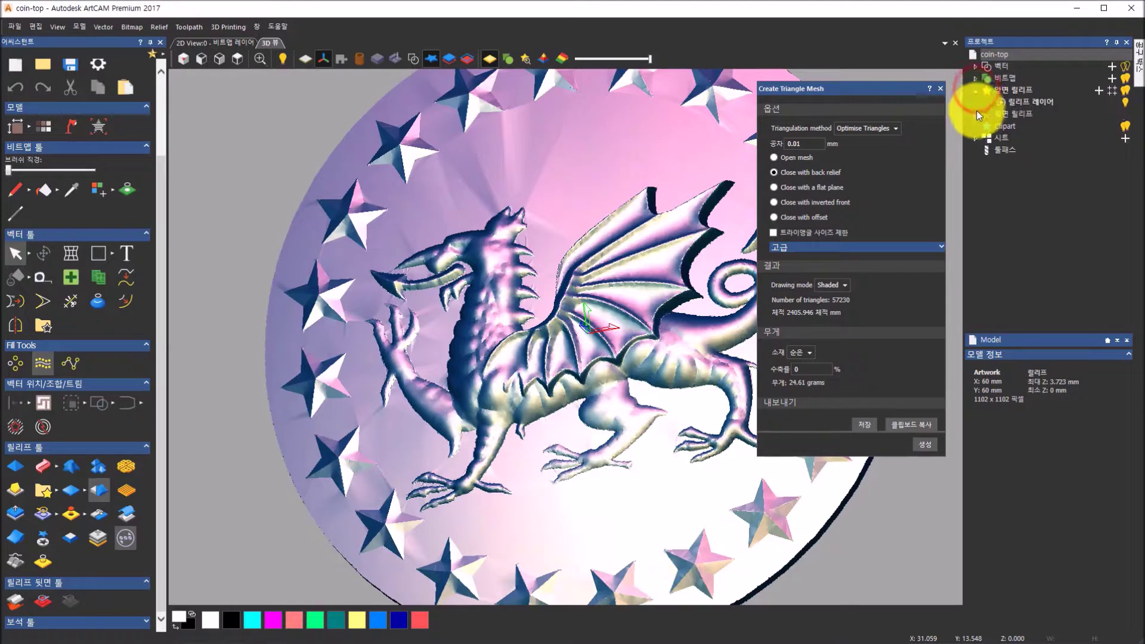
click(975, 113)
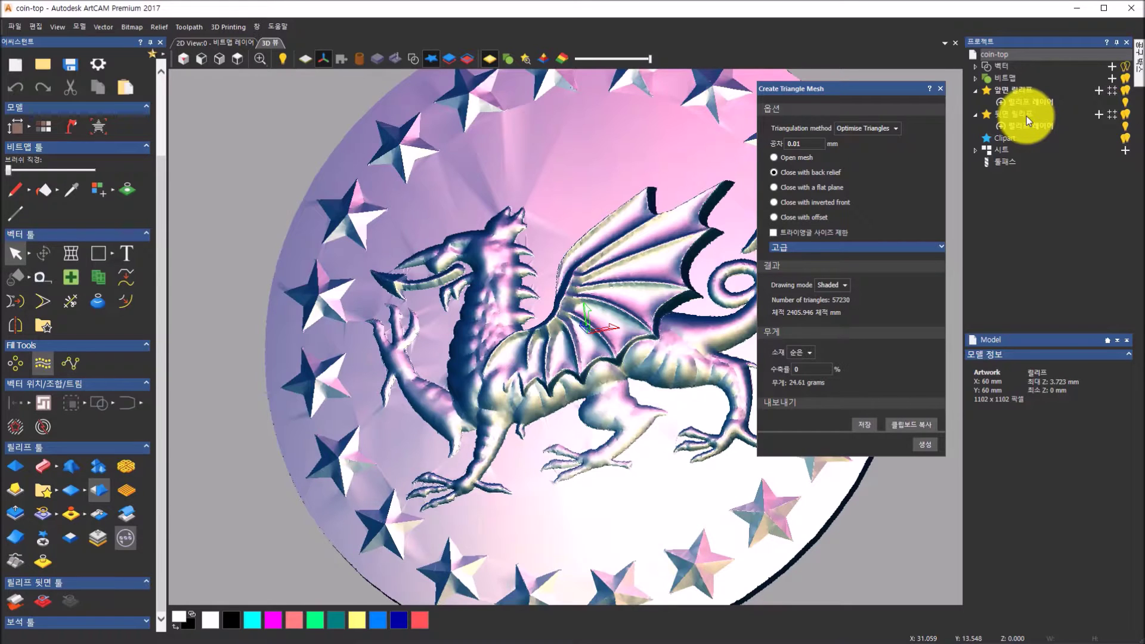
Step: Generate the coin mesh with the Close with a flat plane option and inspect it from another angle
click(775, 188)
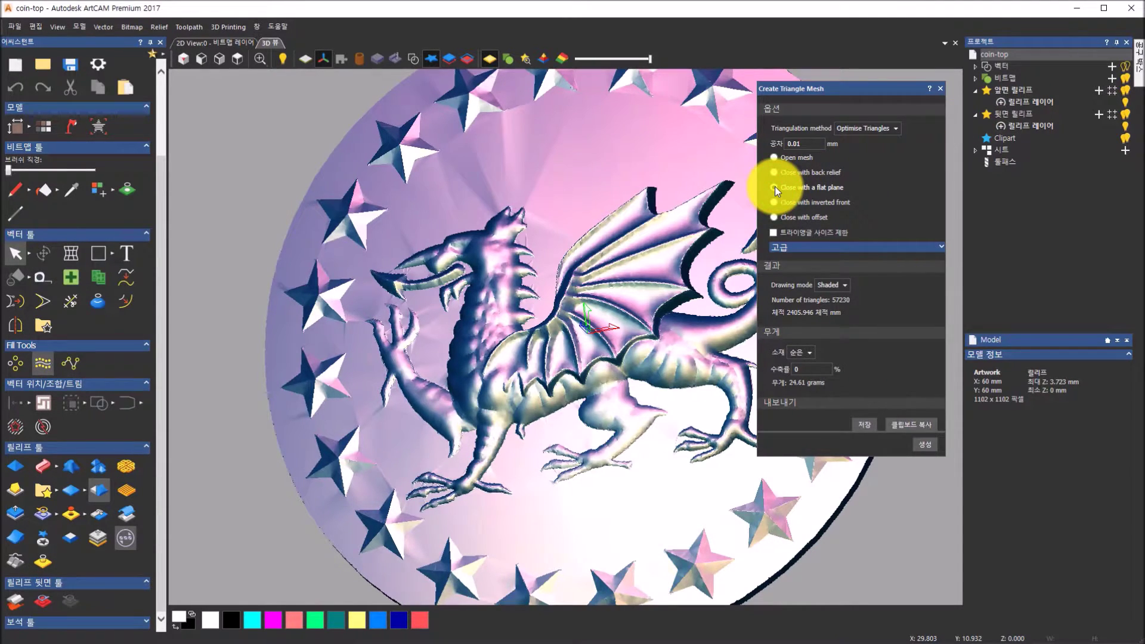
click(930, 448)
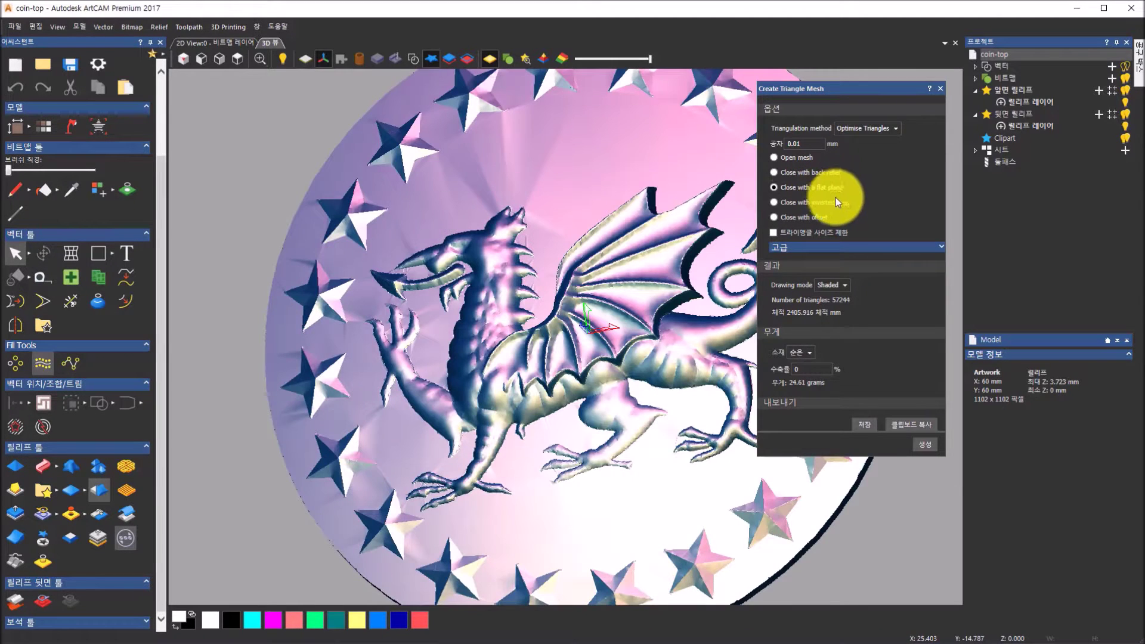
drag(422, 179, 792, 206)
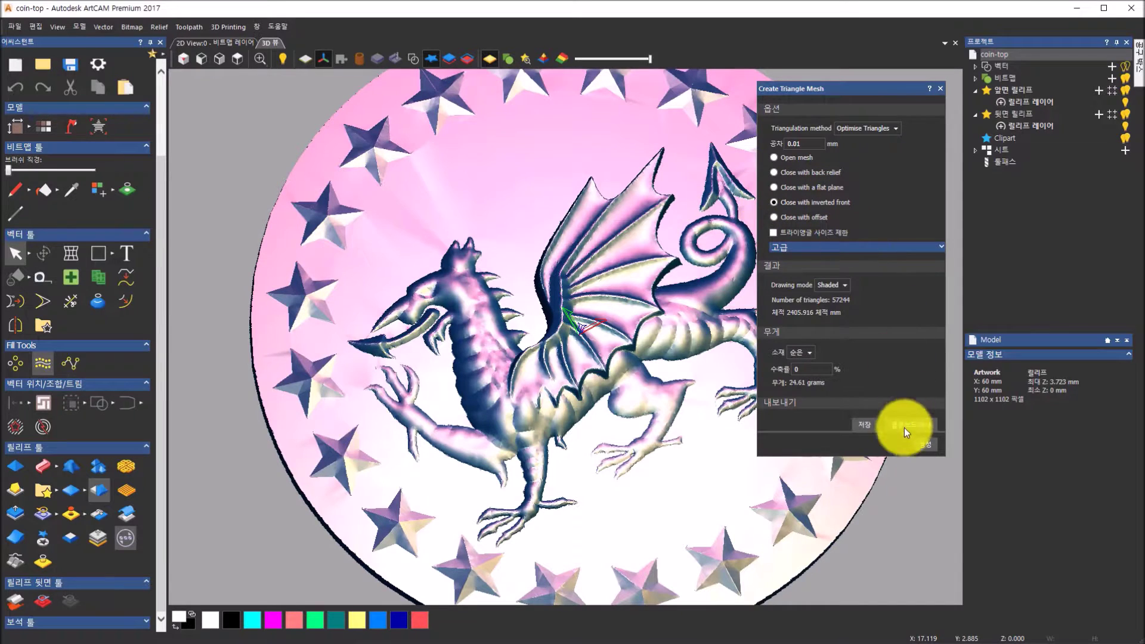
Step: Generate the coin mesh with the Close with inverted front option, and rotate it to compare its front and back
click(921, 443)
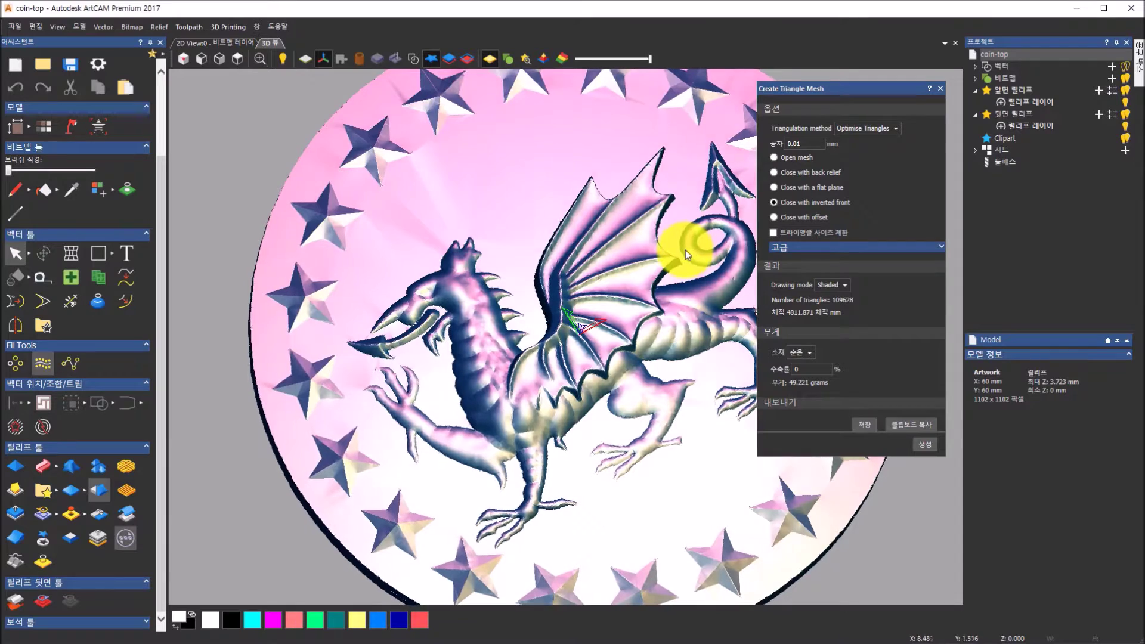
drag(561, 250, 145, 281)
drag(497, 185, 174, 296)
drag(545, 267, 332, 399)
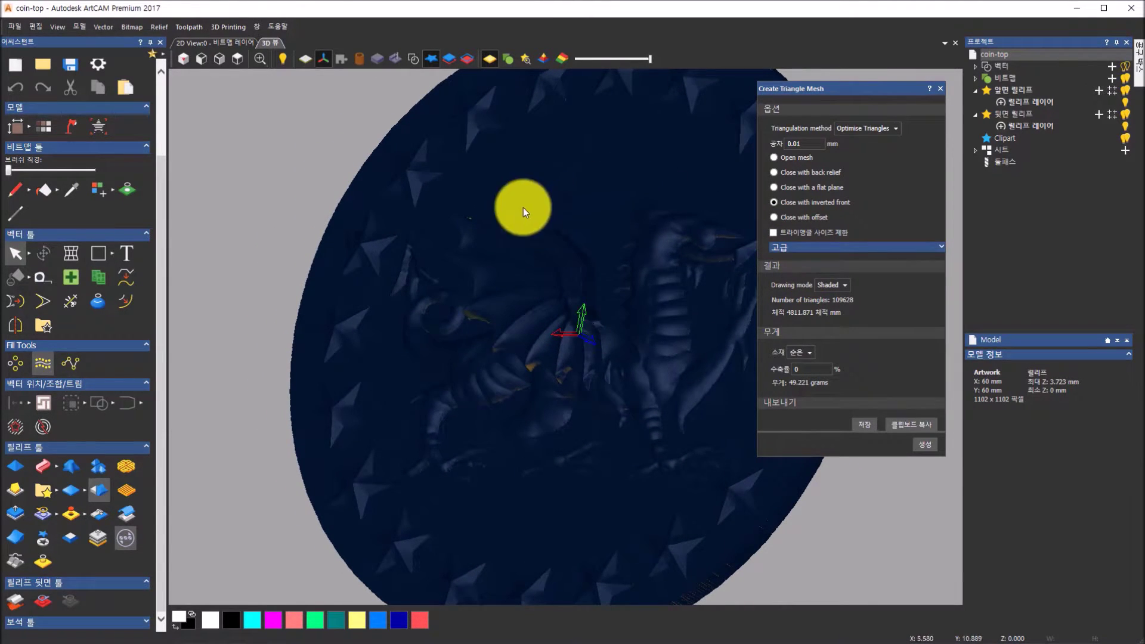
drag(638, 198, 281, 256)
drag(471, 284, 358, 308)
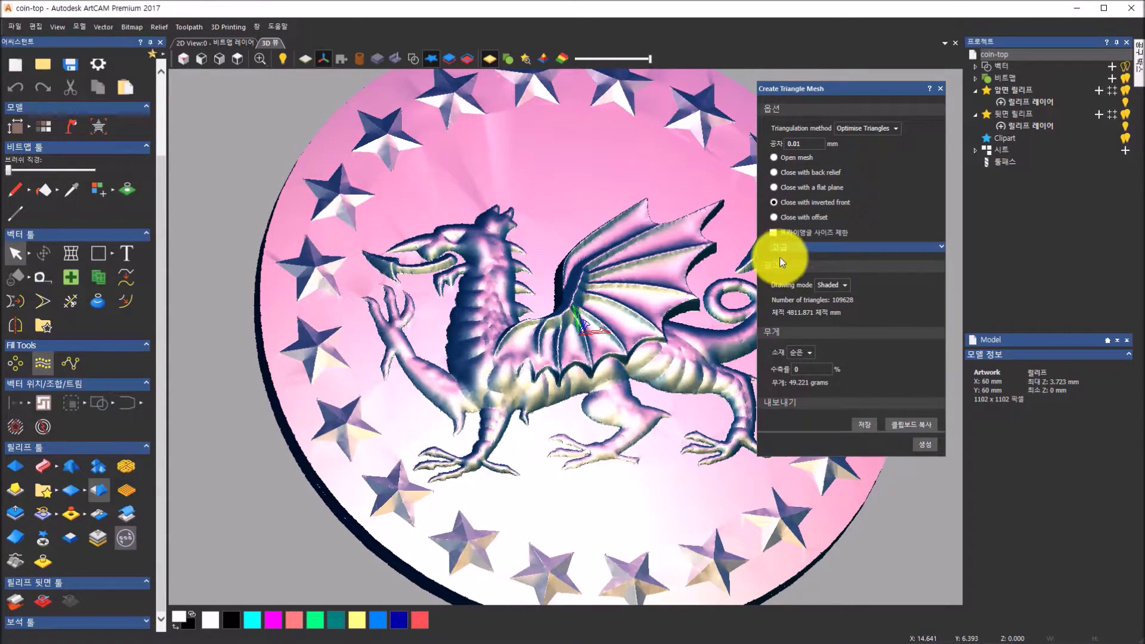
Step: Generate the coin mesh with the Close with offset option at 1 mm thickness, and rotate it to inspect the hollowed back
click(775, 218)
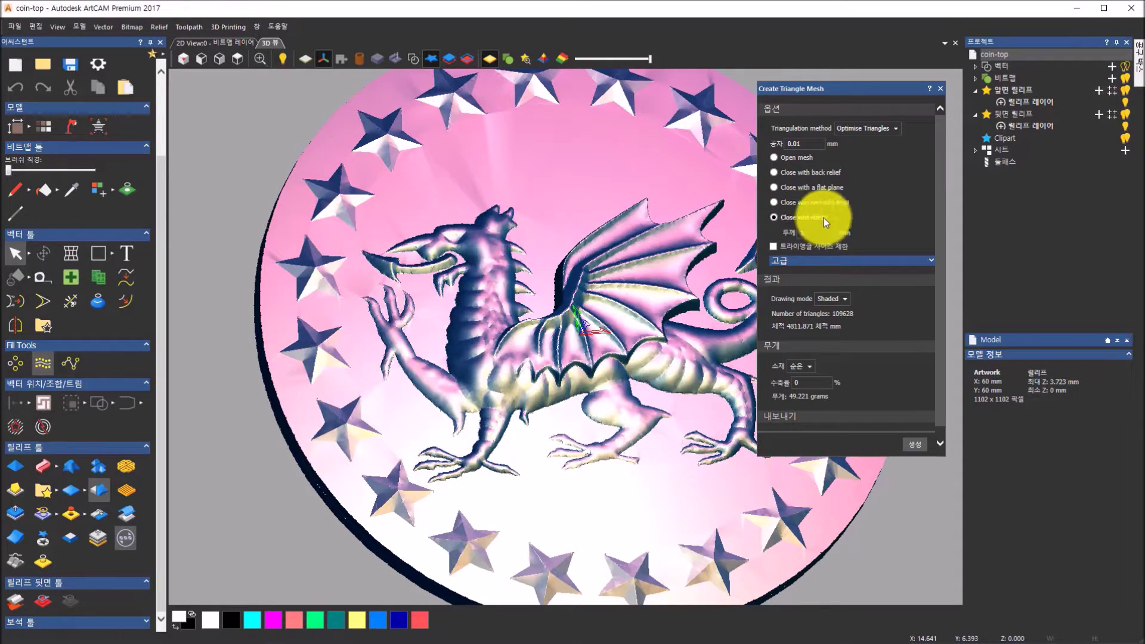
click(824, 233)
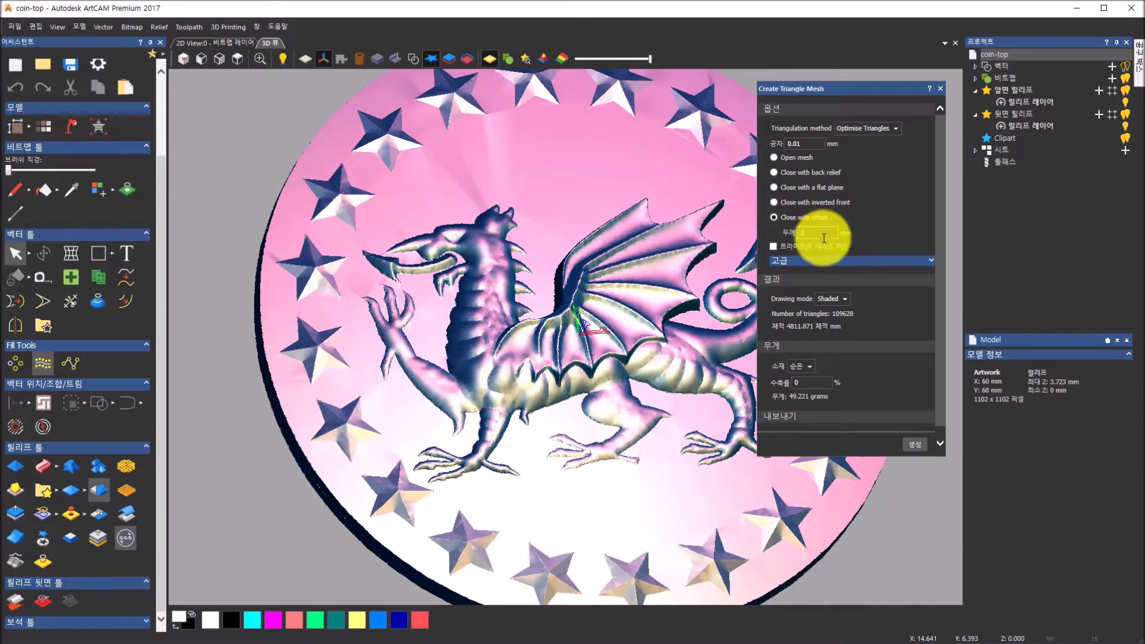
click(911, 446)
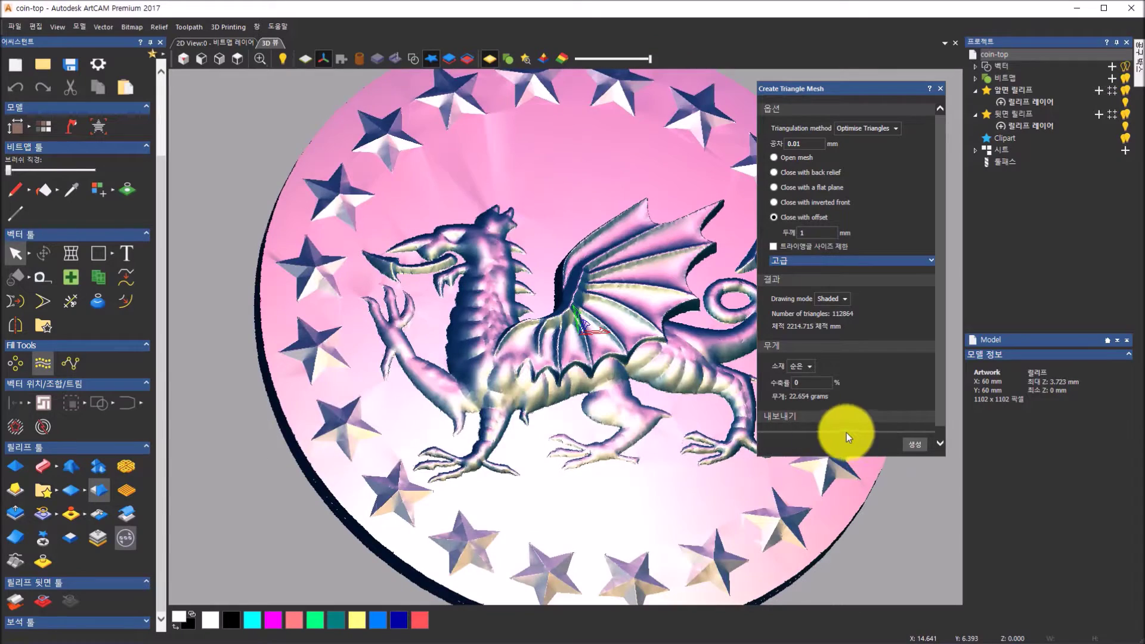
drag(255, 399, 542, 302)
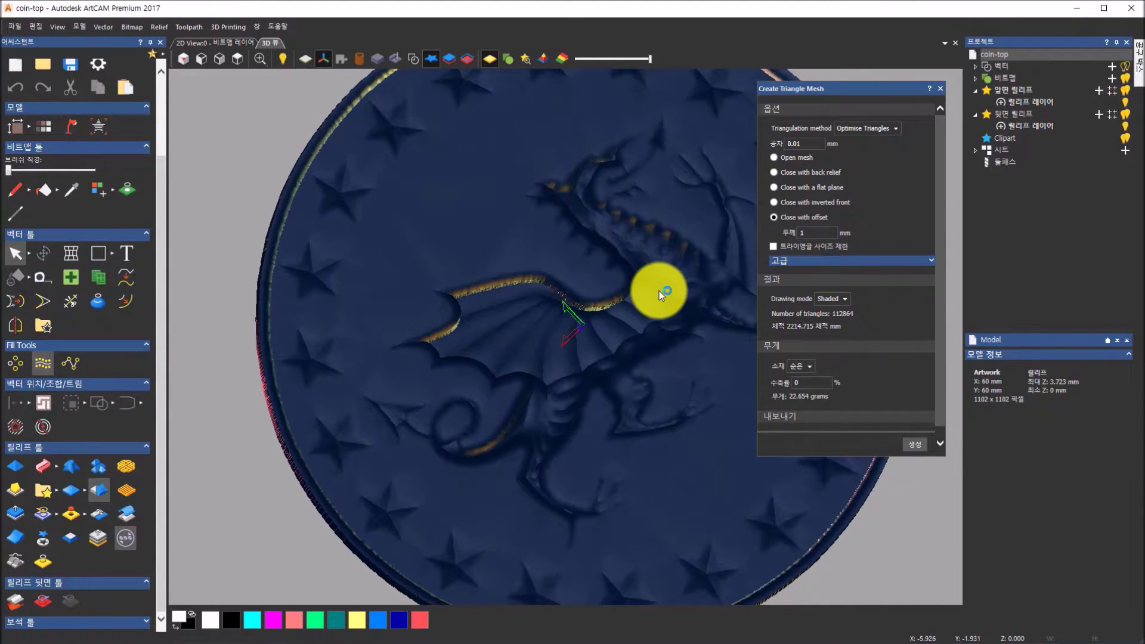
drag(551, 331, 492, 219)
drag(514, 177, 424, 315)
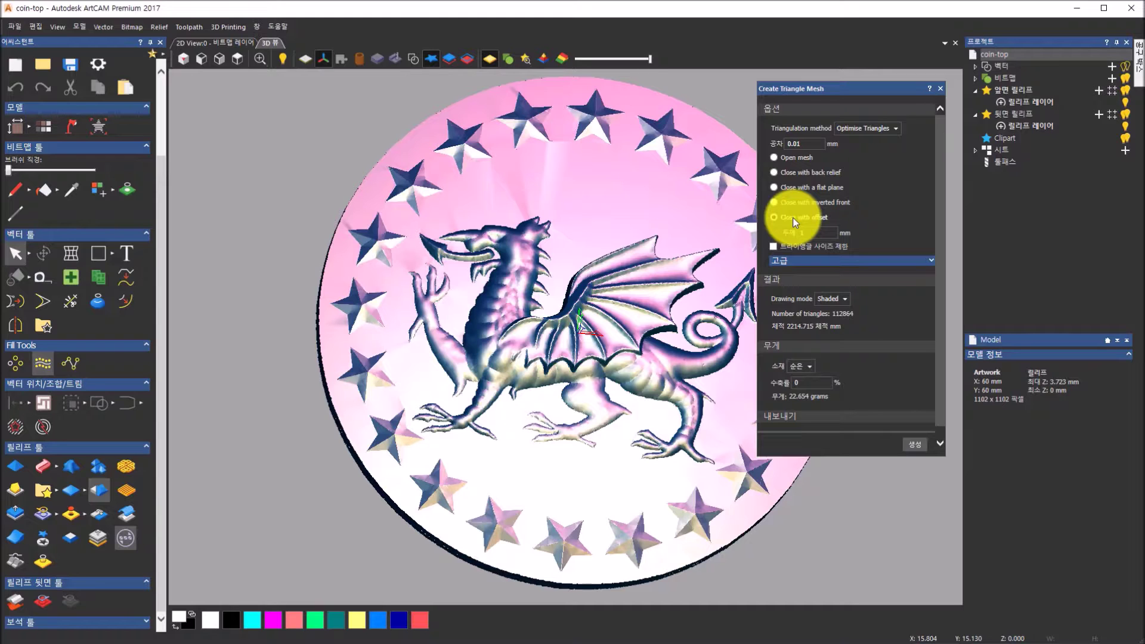
Step: Set the mesh type back to Close with back relief and exit triangle mesh creation
click(774, 173)
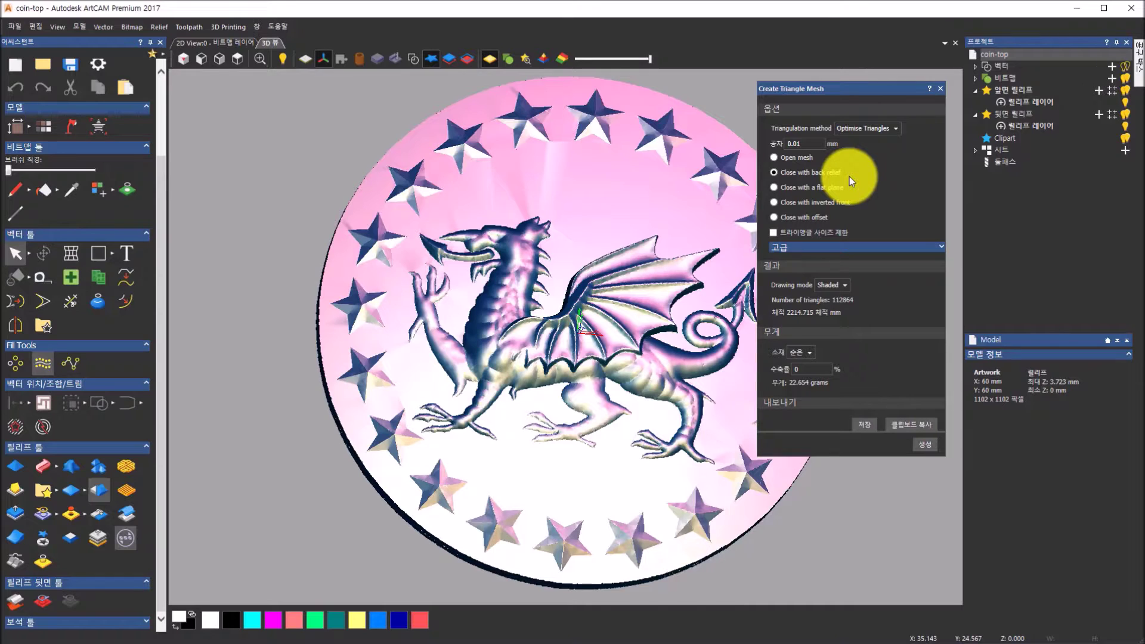
click(942, 91)
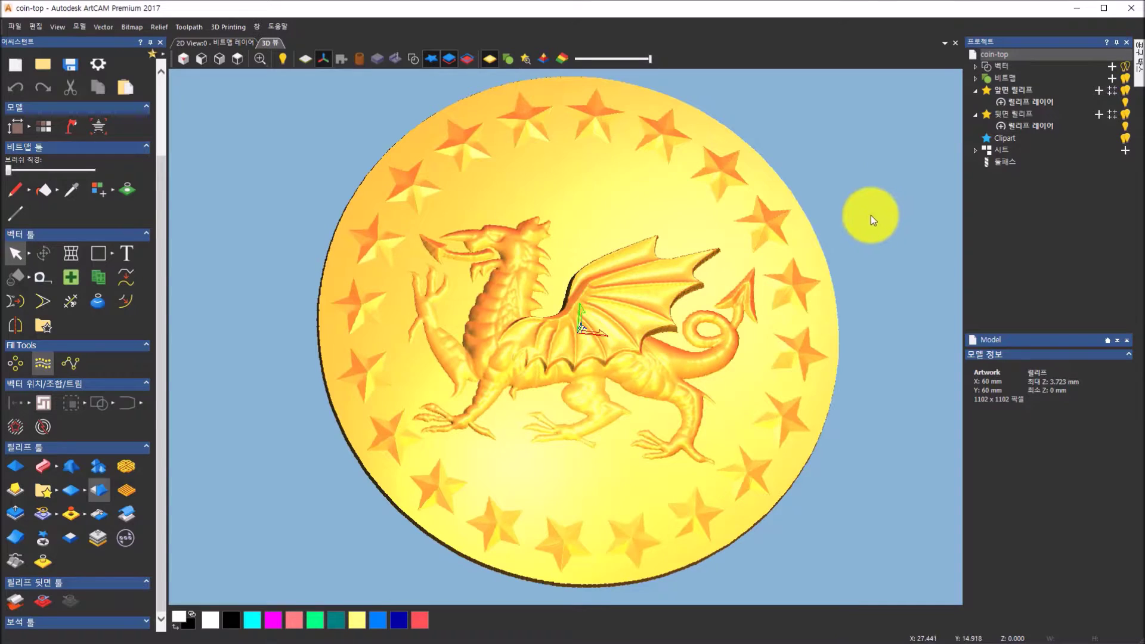
Step: Look at the reverse side of the coin and select the back relief in the project tree
drag(646, 273, 733, 266)
drag(593, 136, 532, 365)
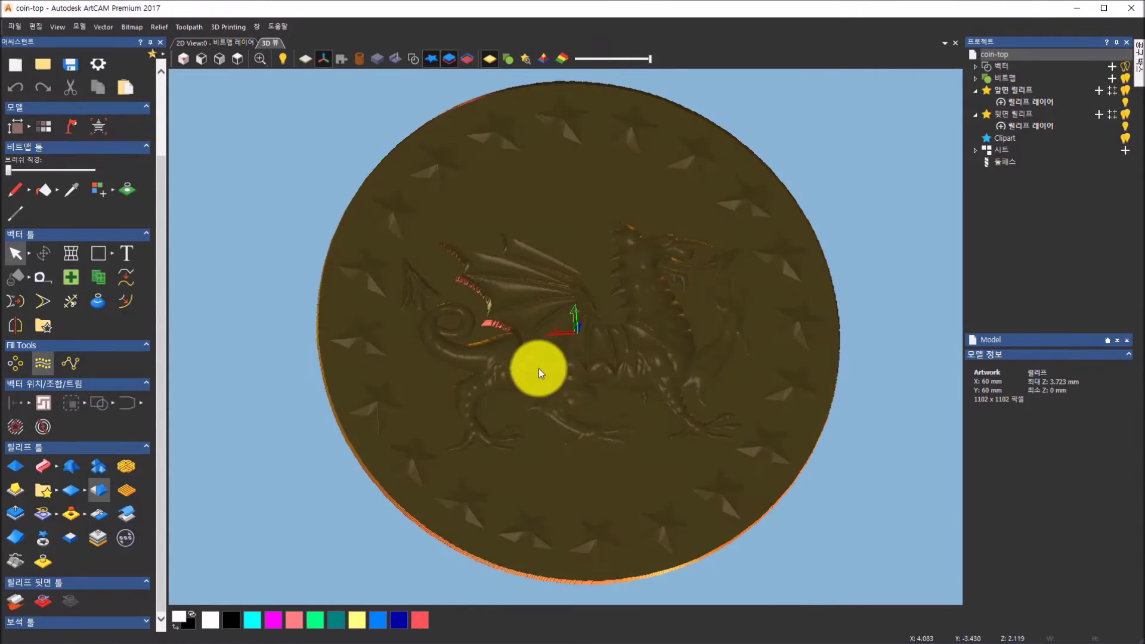
click(1015, 114)
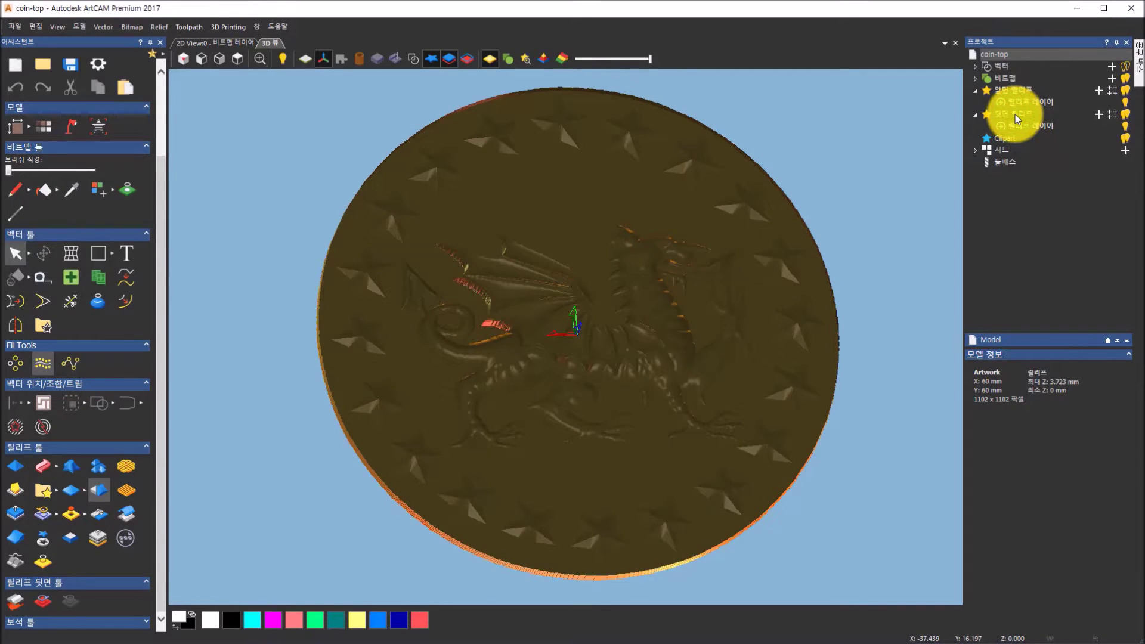
click(1015, 114)
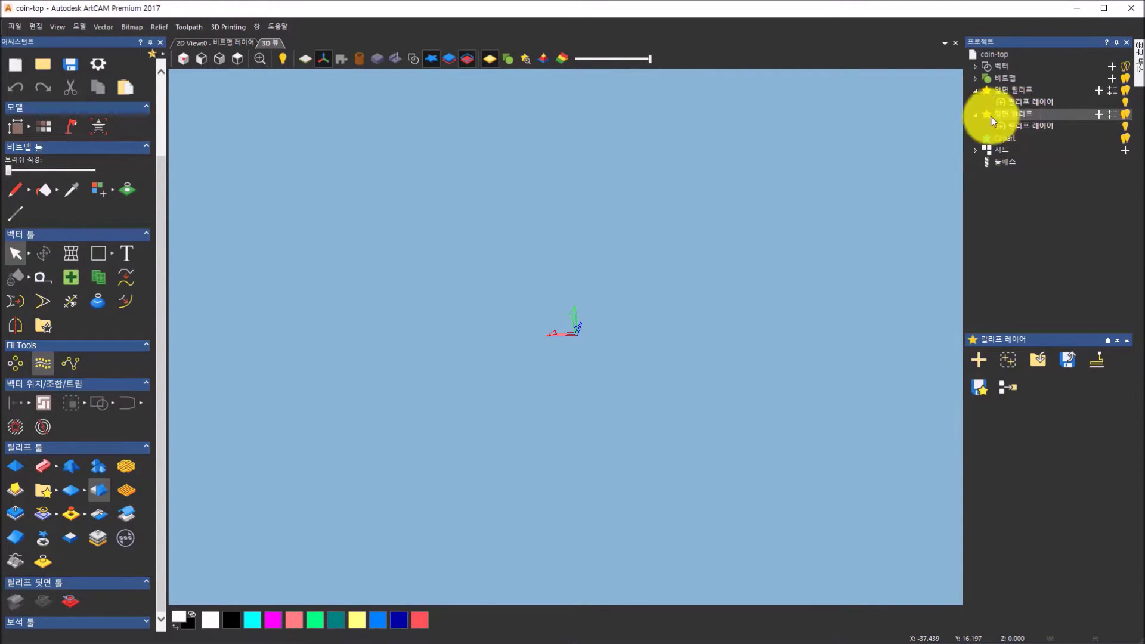
Step: Import the relief from coin-bottom.art into the back relief, keeping the add (추가) mode
click(1020, 126)
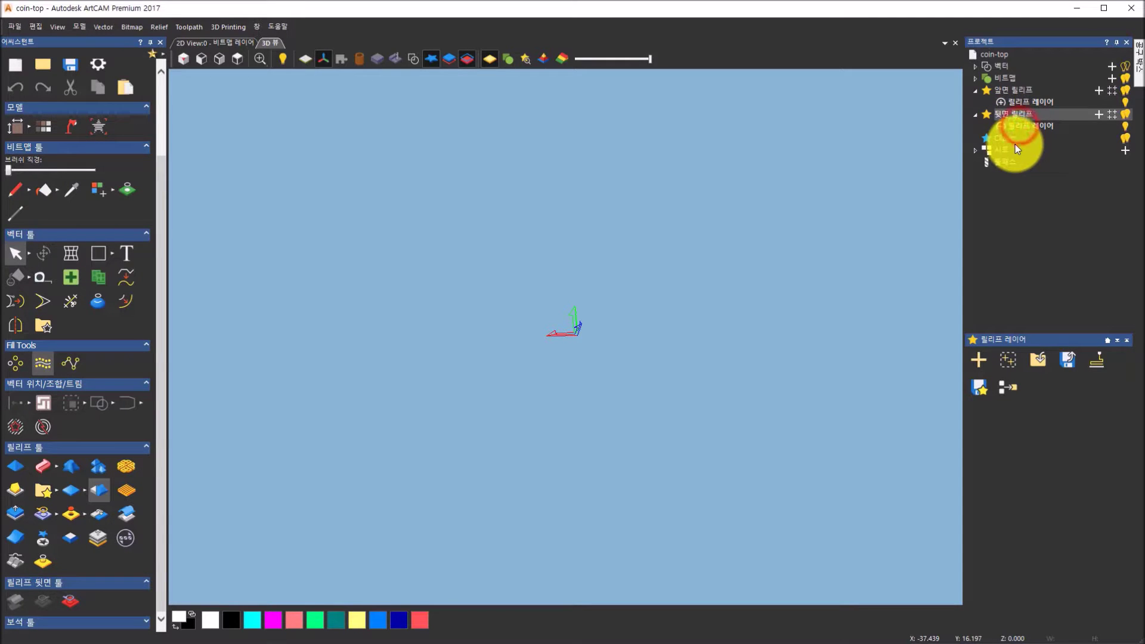
click(1041, 127)
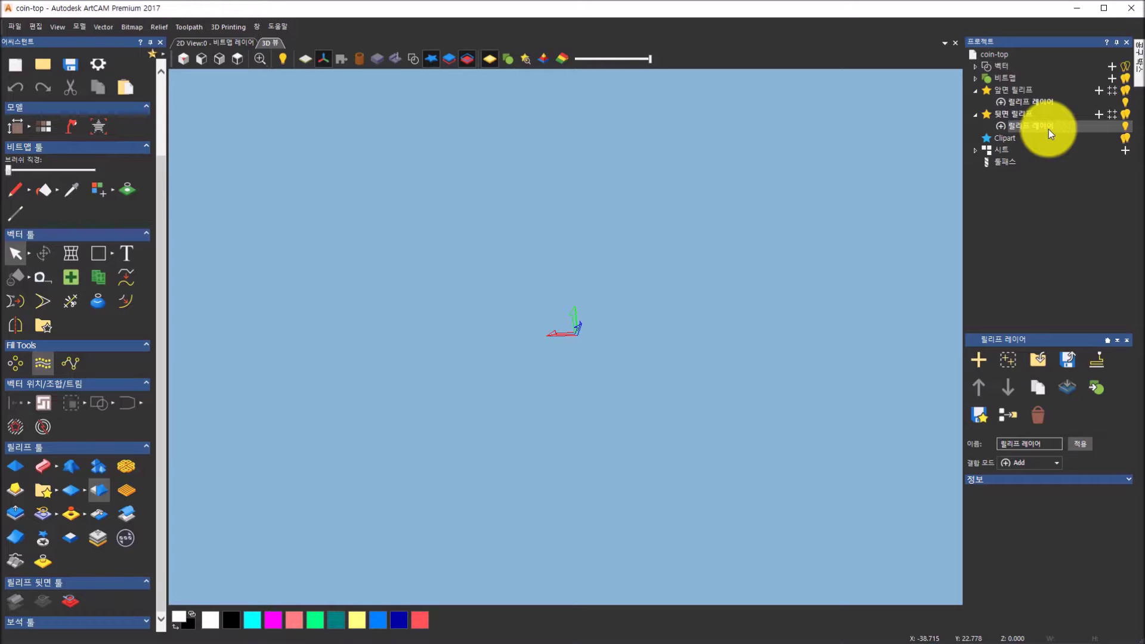
click(1043, 359)
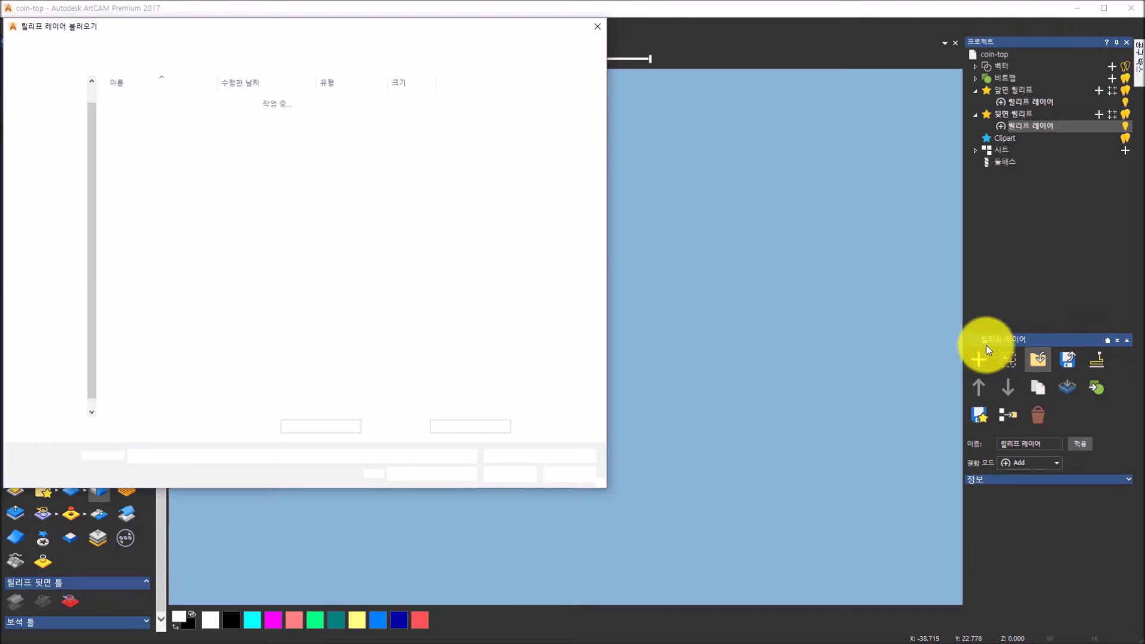
click(246, 116)
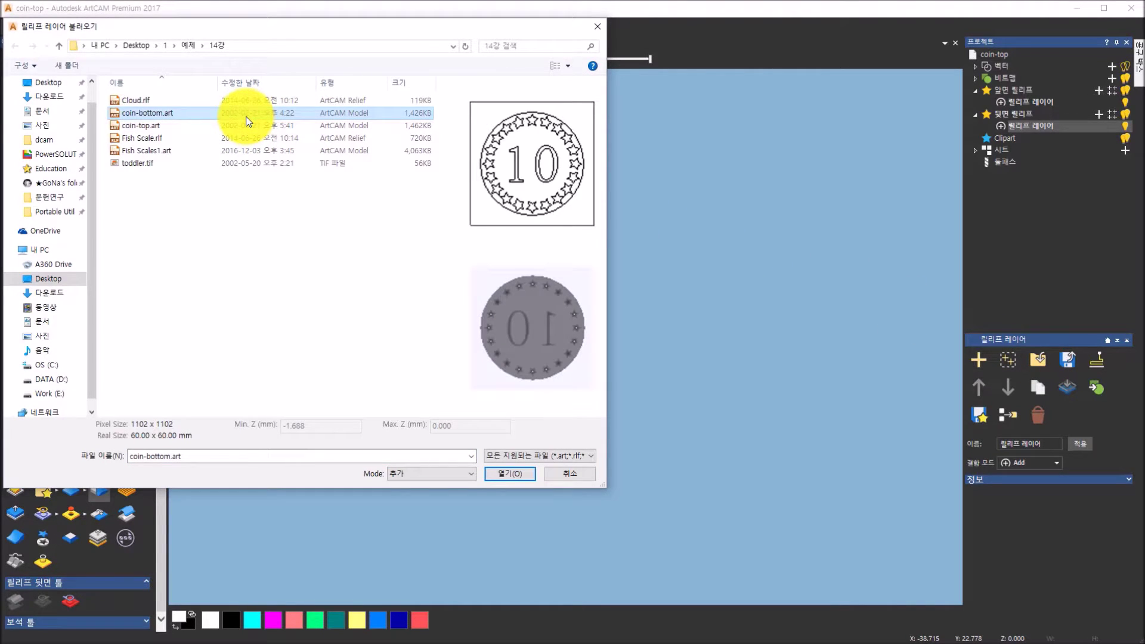
click(502, 478)
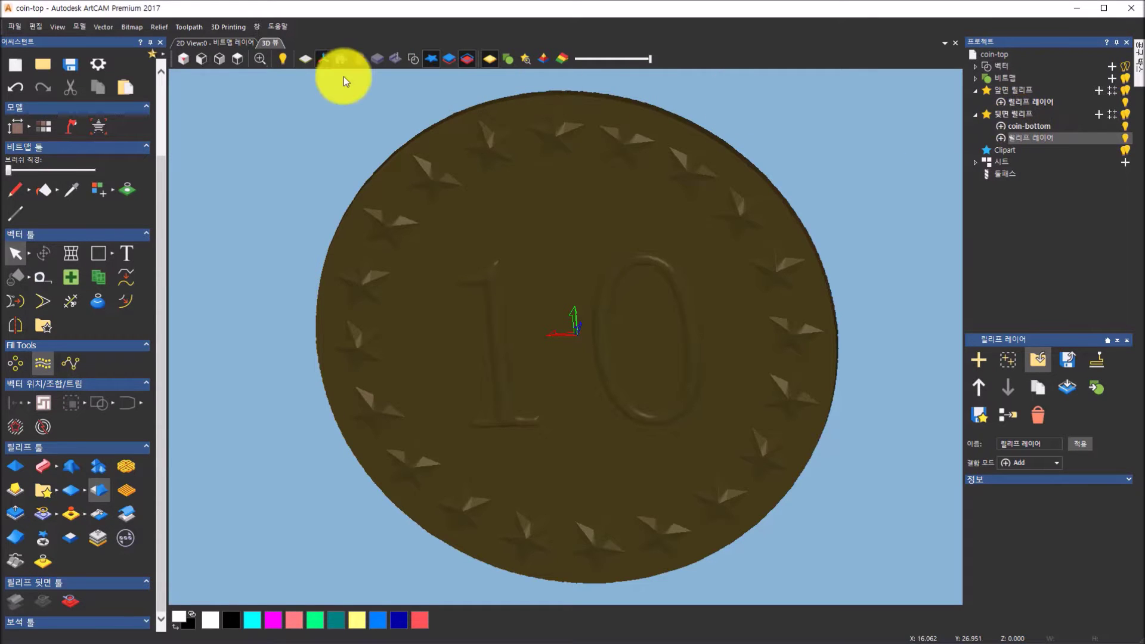
Step: Inspect the back relief in isometric view, display the front relief with it and rotate the coin to check its dragon face and thickness
click(185, 55)
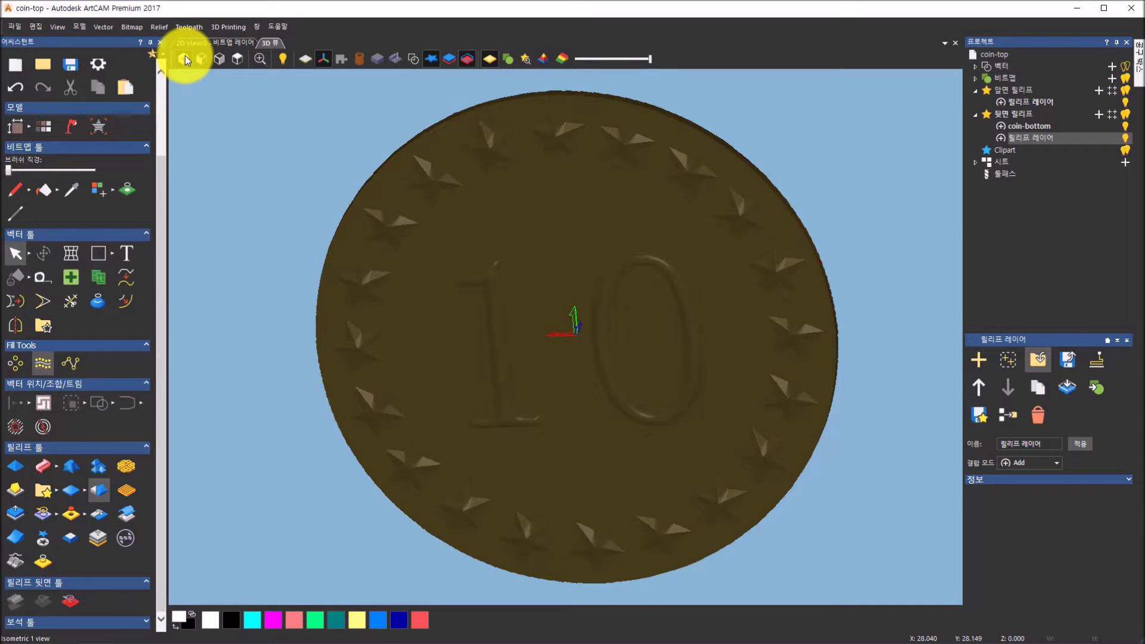
drag(555, 413, 516, 361)
scroll(539, 314, up, 3)
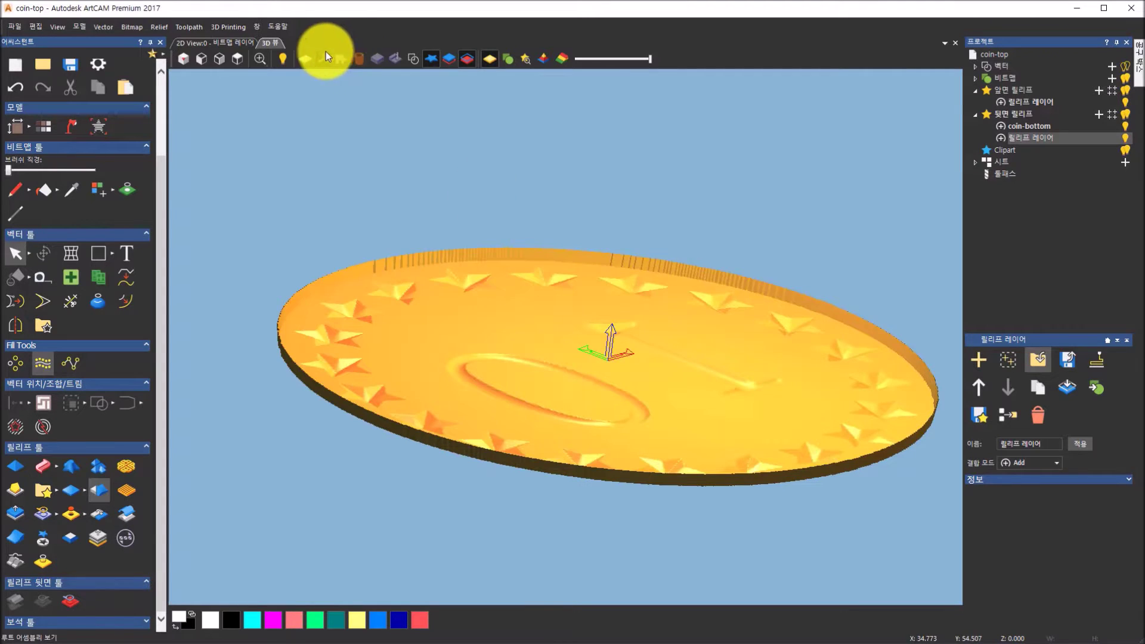
drag(597, 261, 370, 358)
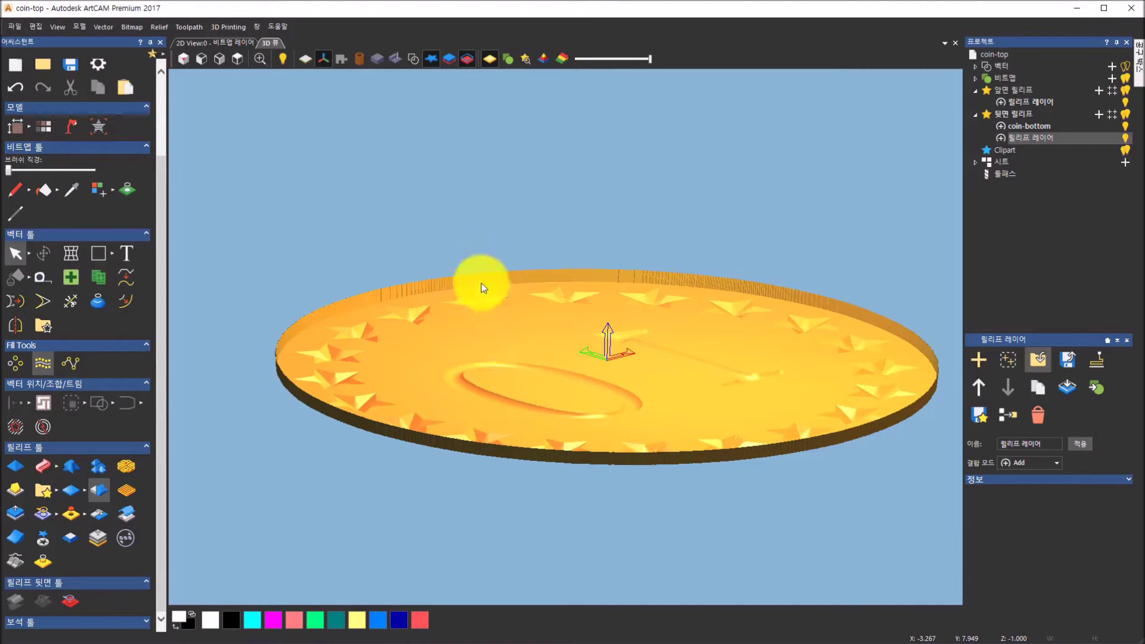
click(451, 60)
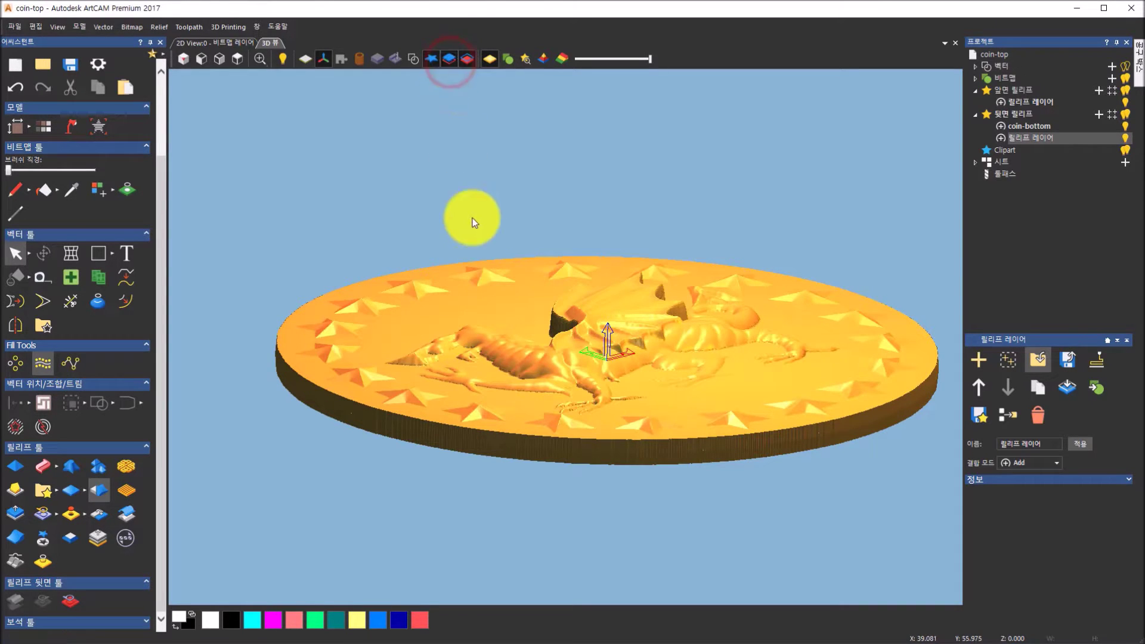
drag(484, 230, 234, 184)
drag(671, 276, 690, 326)
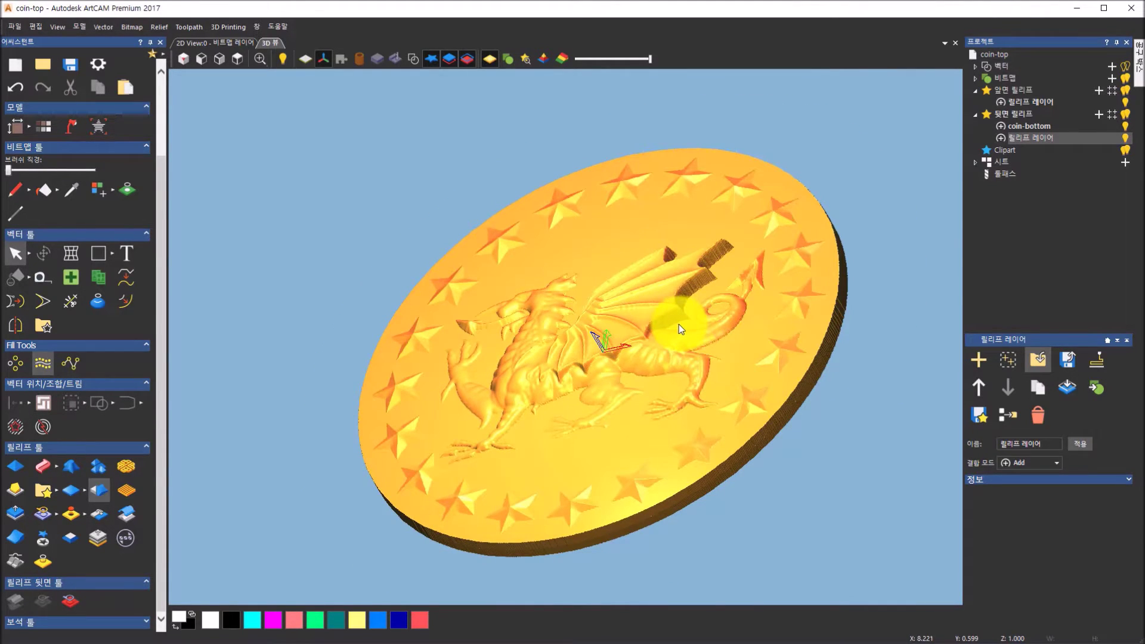
Step: Generate a triangle mesh of the coin using Close with back relief and a 0.01 mm tolerance
click(126, 542)
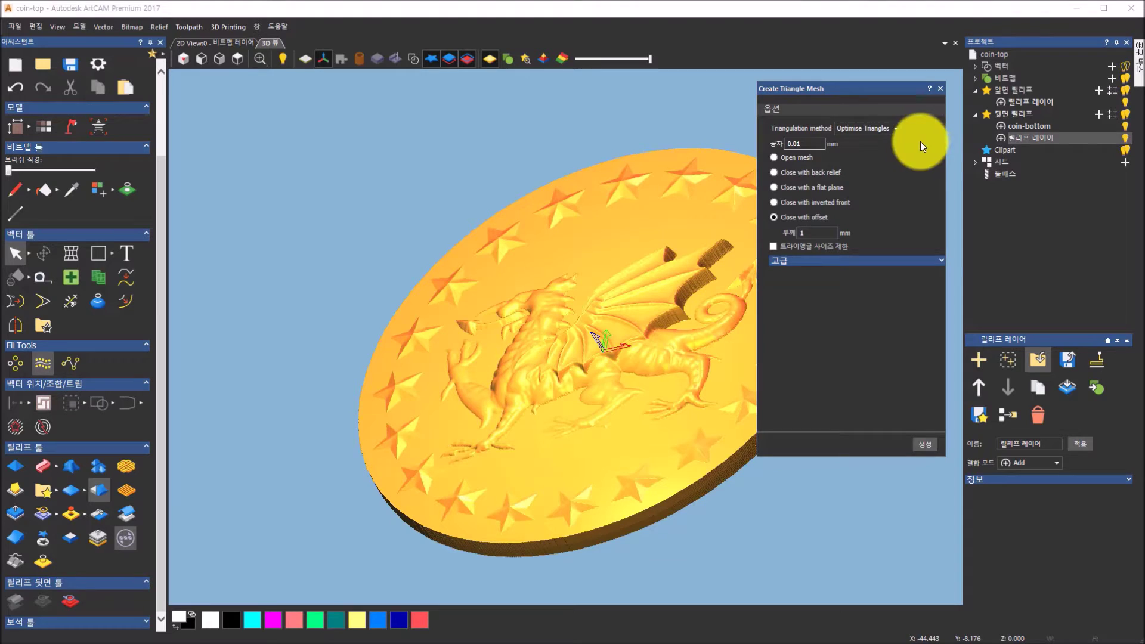
click(773, 173)
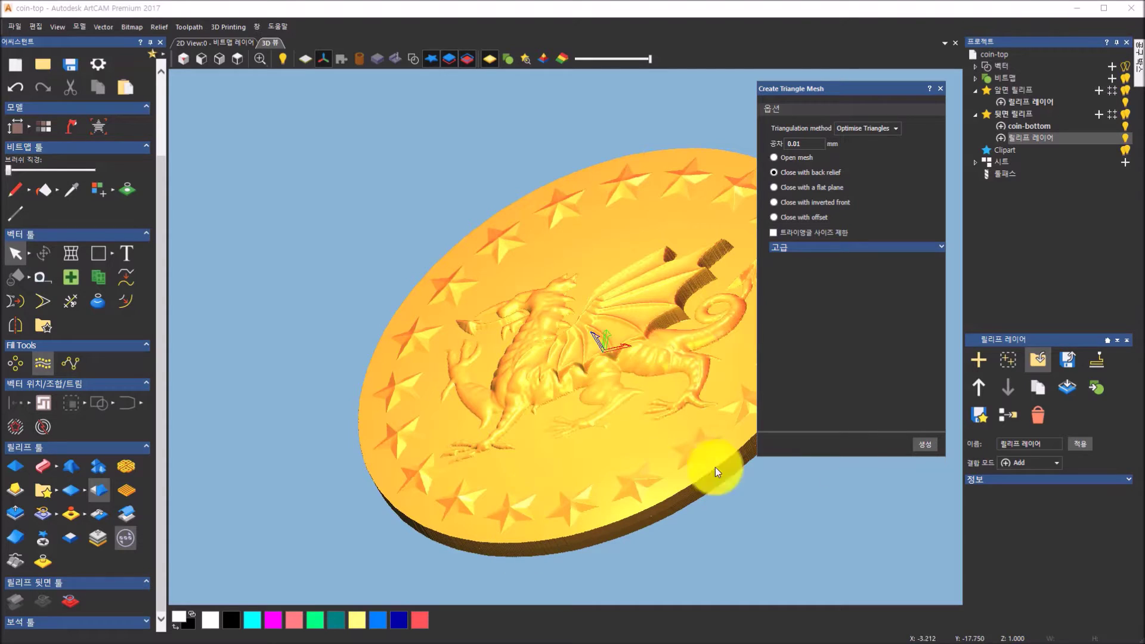
click(917, 443)
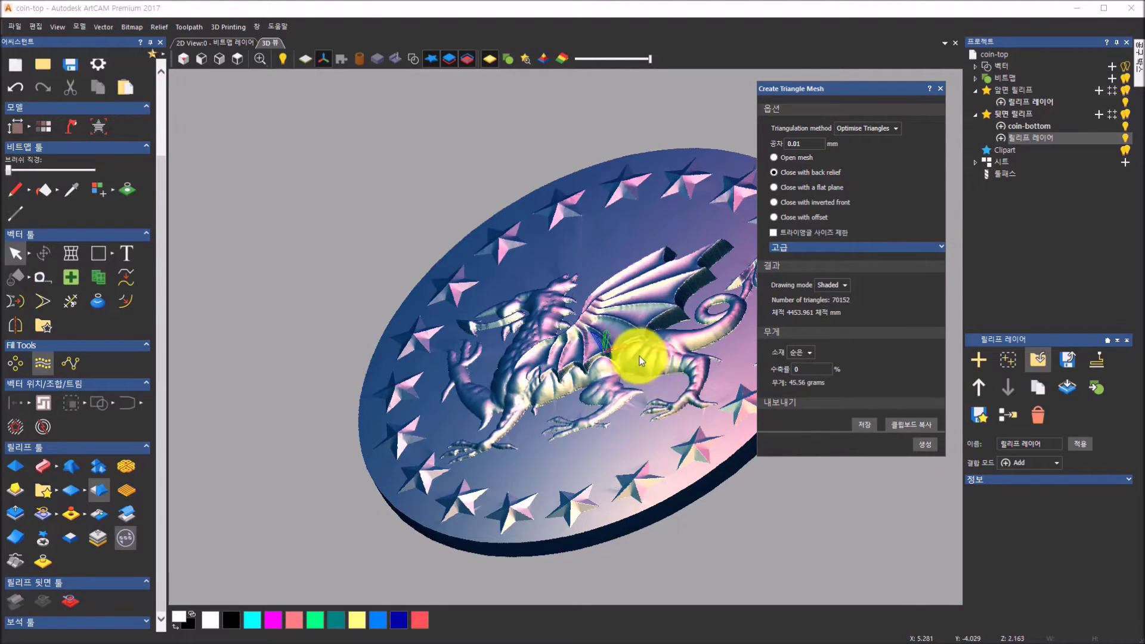
Step: Save the closed mesh as a binary STL file named 동전 in the 13강 folder and exit triangle mesh creation
click(865, 421)
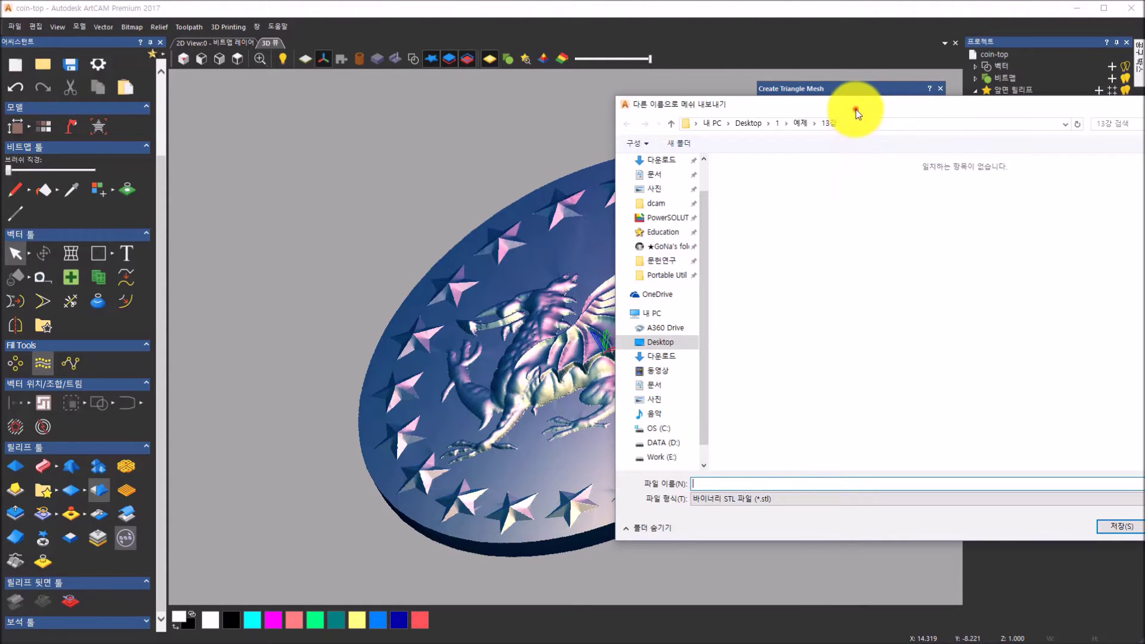
drag(857, 111, 614, 113)
click(856, 504)
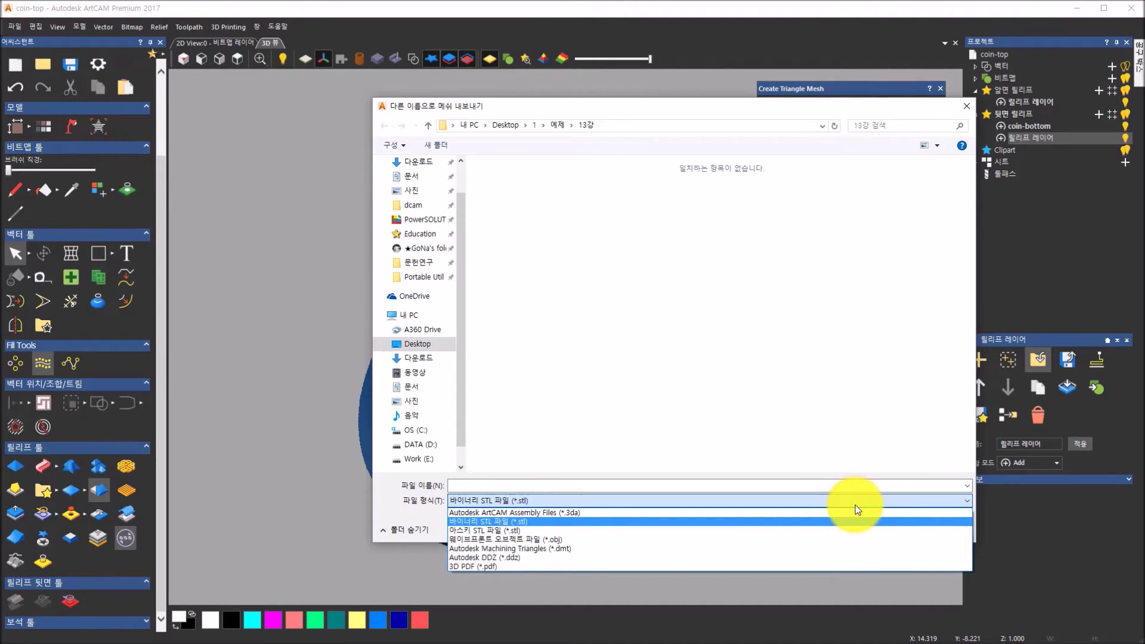
click(856, 506)
click(539, 488)
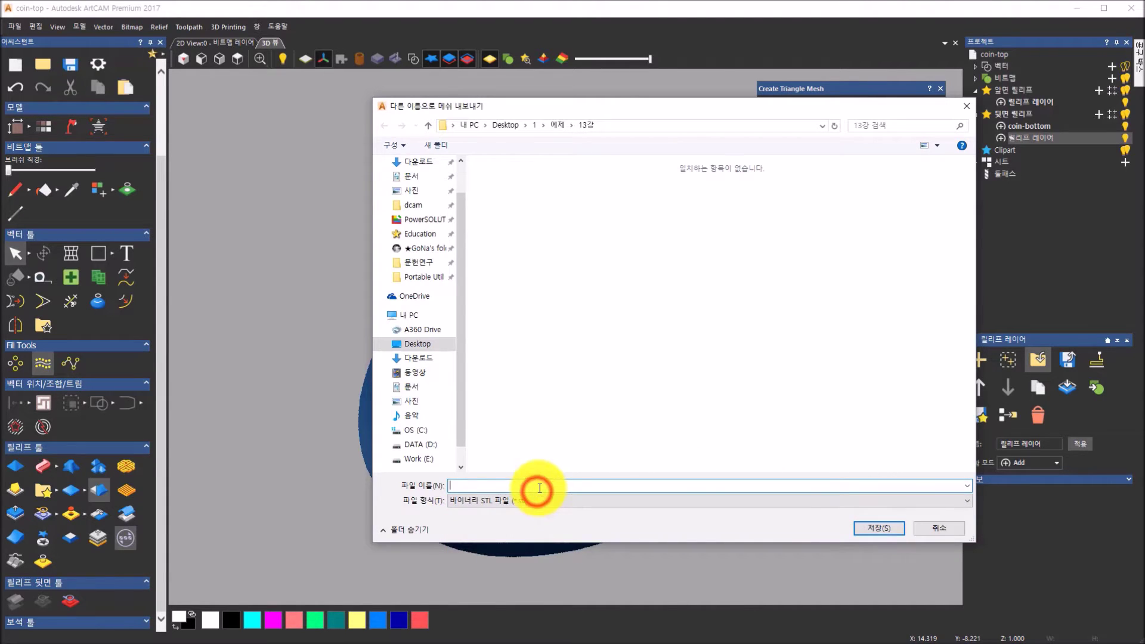
text(동점)
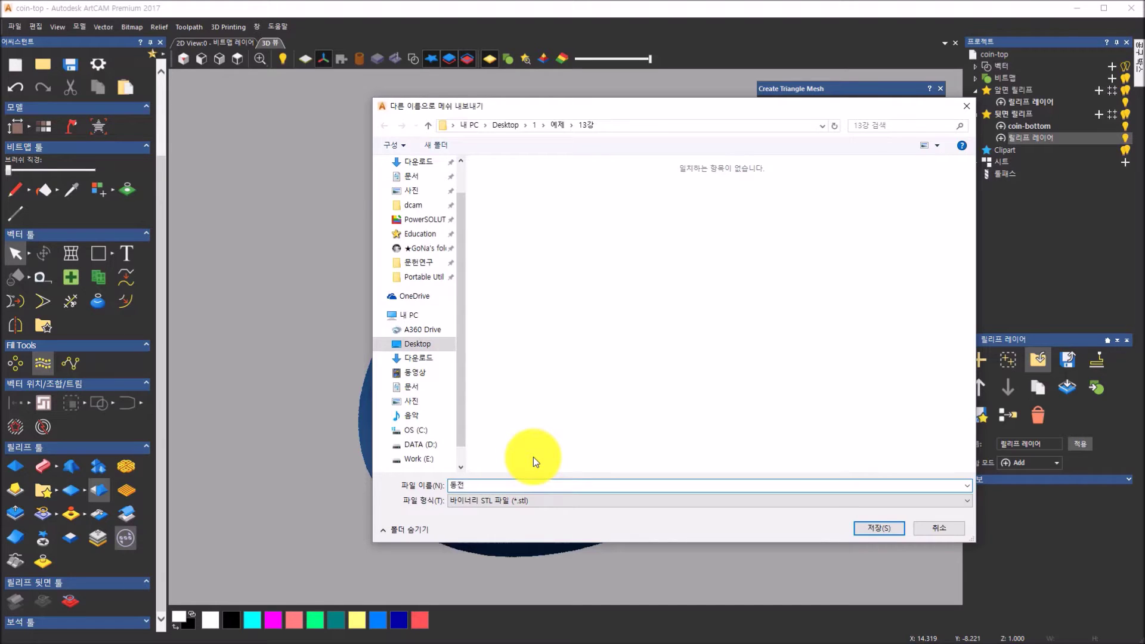
click(885, 526)
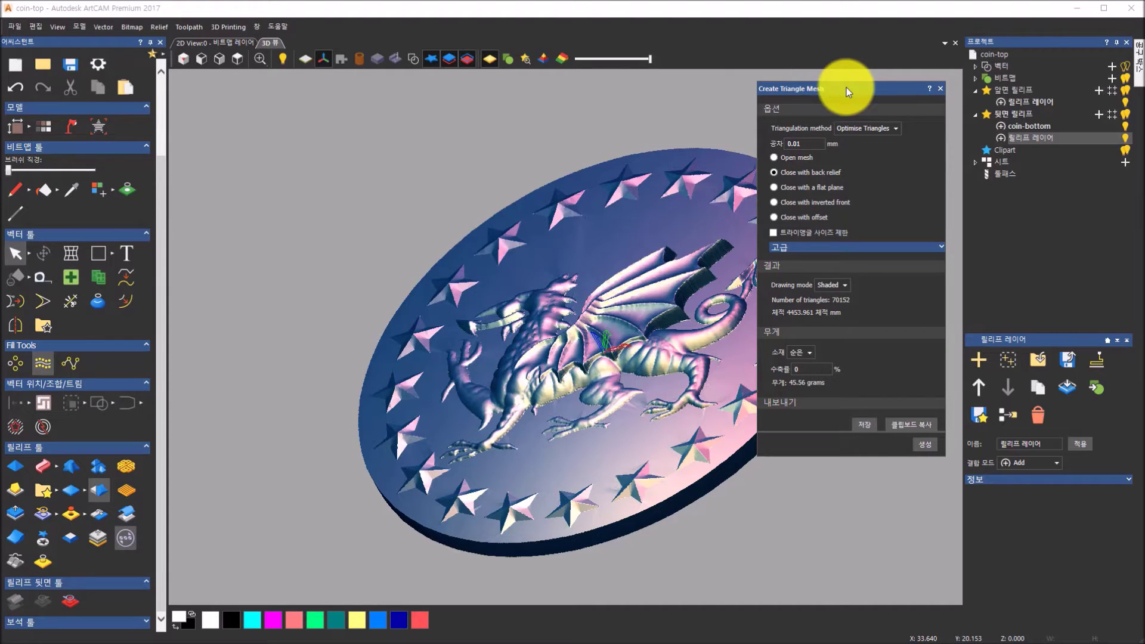
click(940, 89)
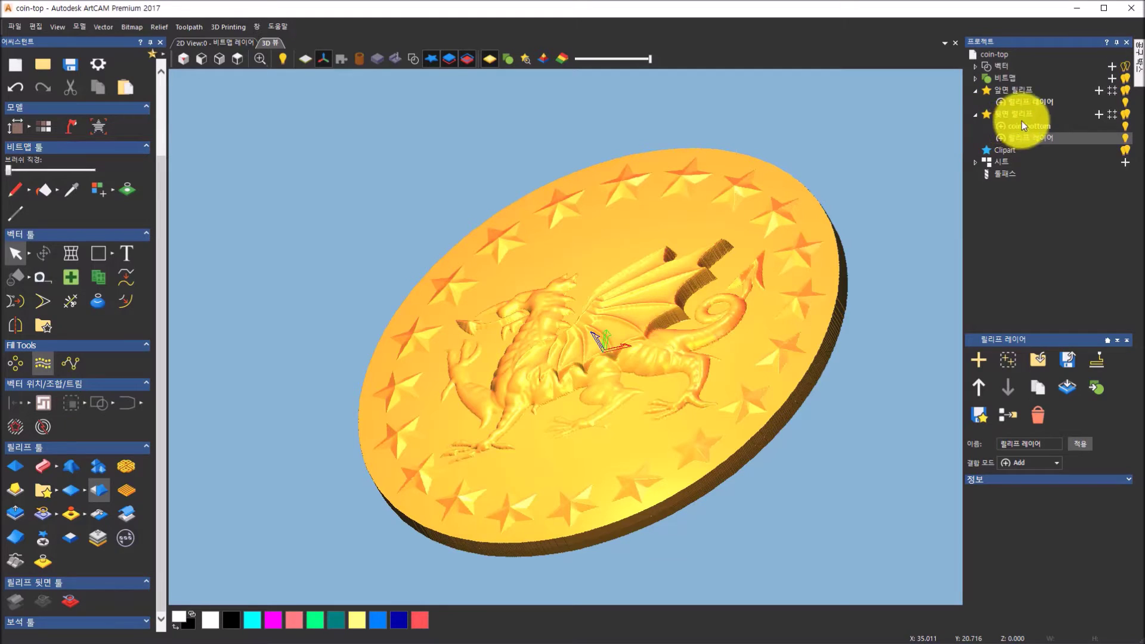
Step: Hide the front relief layer and both back relief layers, including coin-bottom
click(1126, 90)
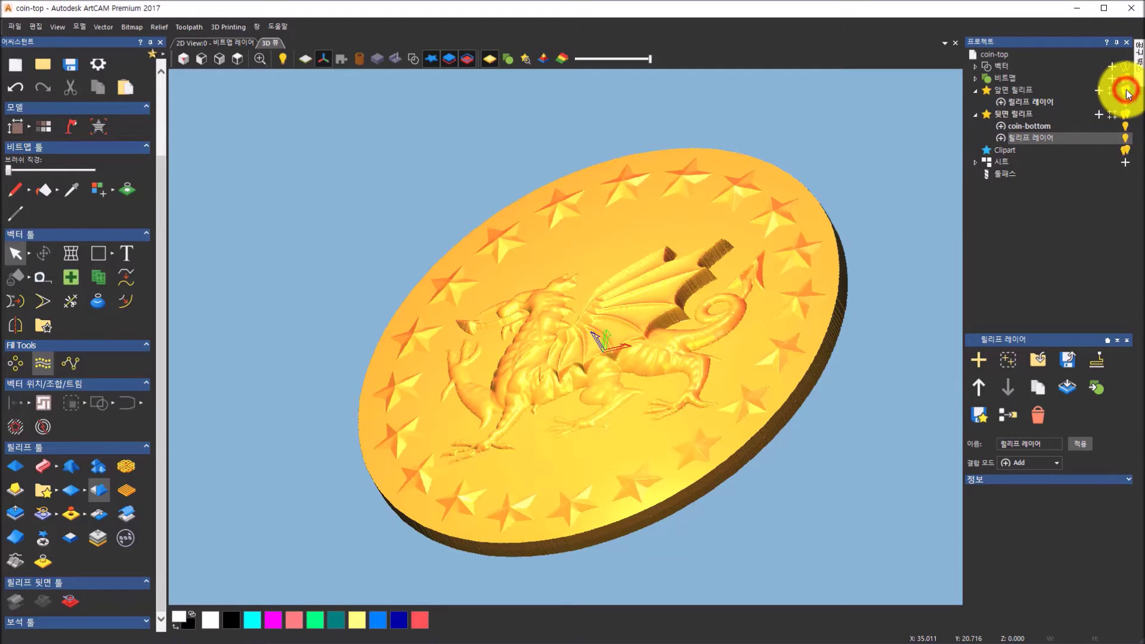
click(1127, 125)
click(1126, 136)
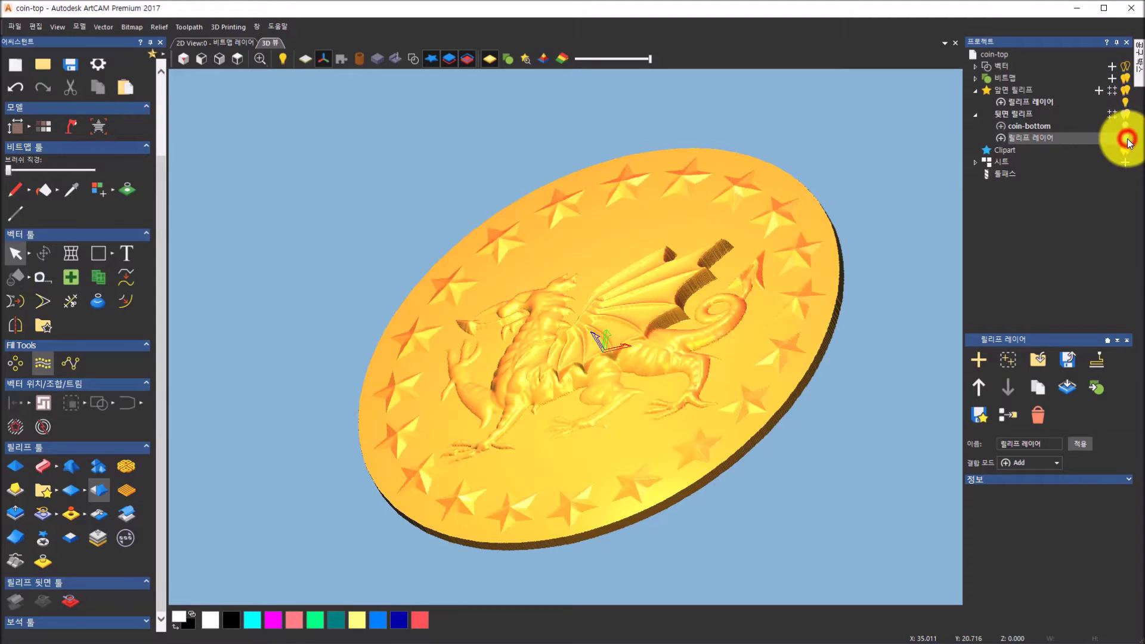
click(1128, 103)
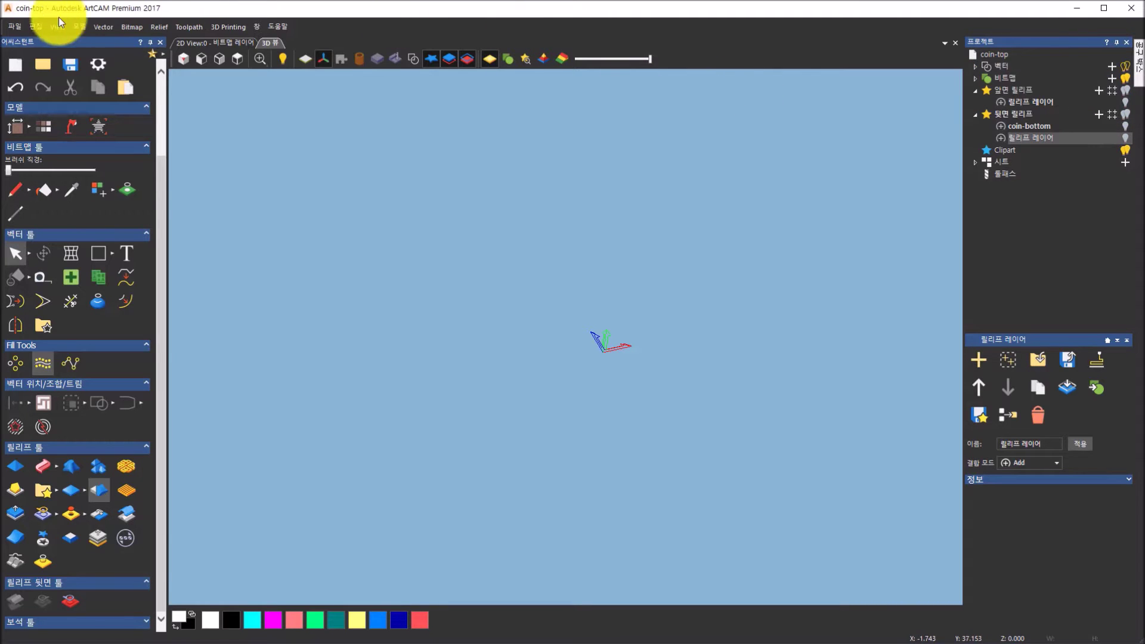
Step: Import 동전.stl as a 3D model for pasting into the relief, and rotate the model to view its dragon face
click(159, 27)
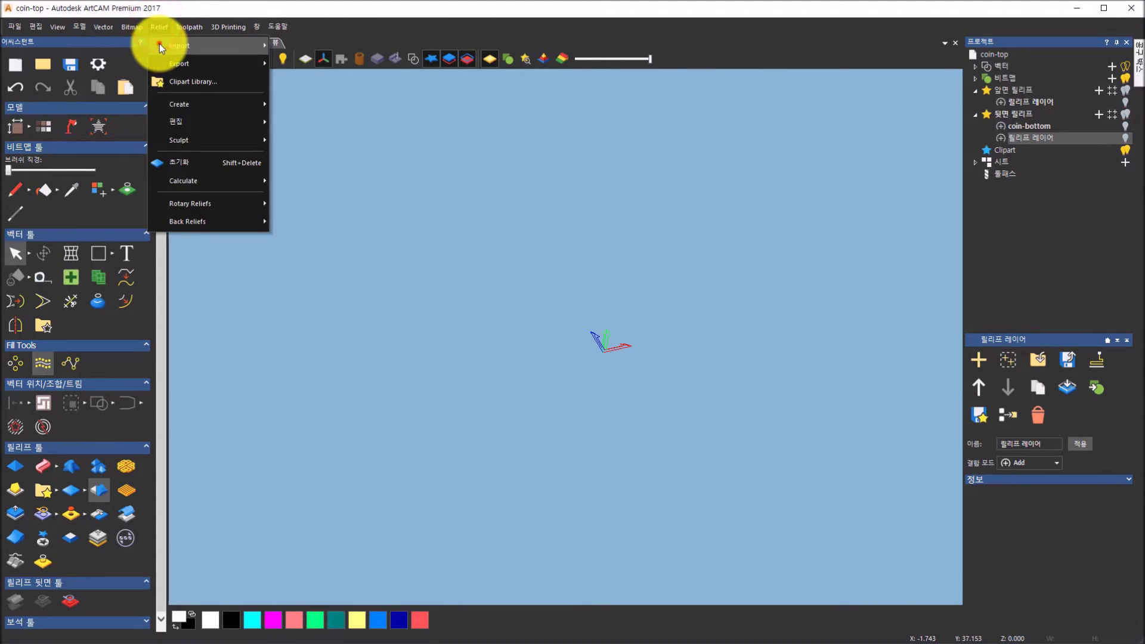
mouse_move(159, 44)
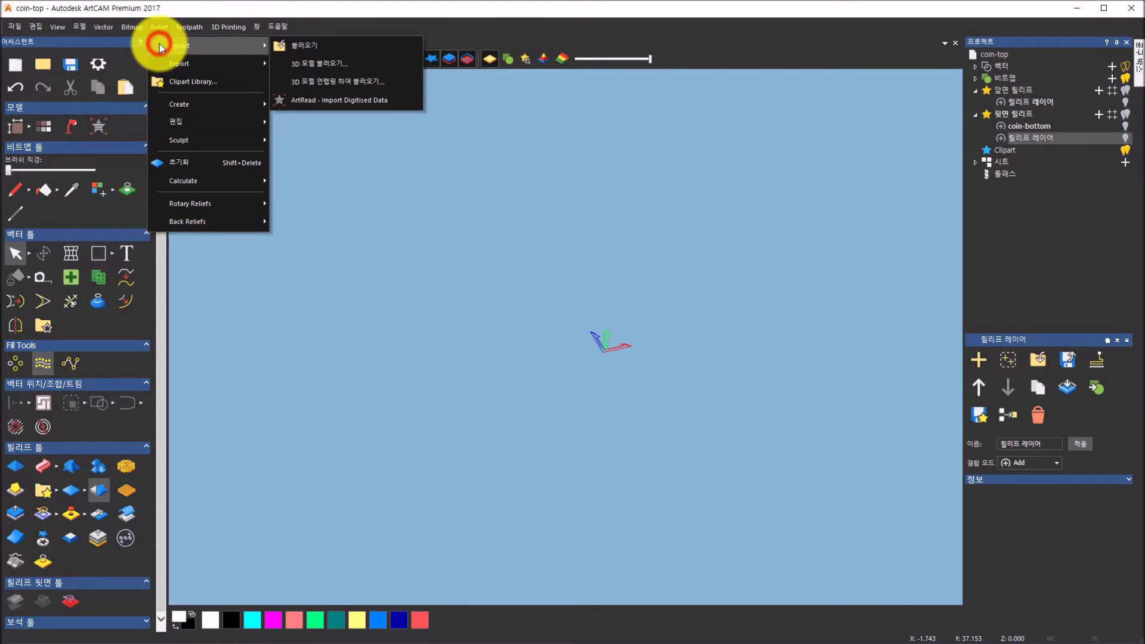
click(321, 62)
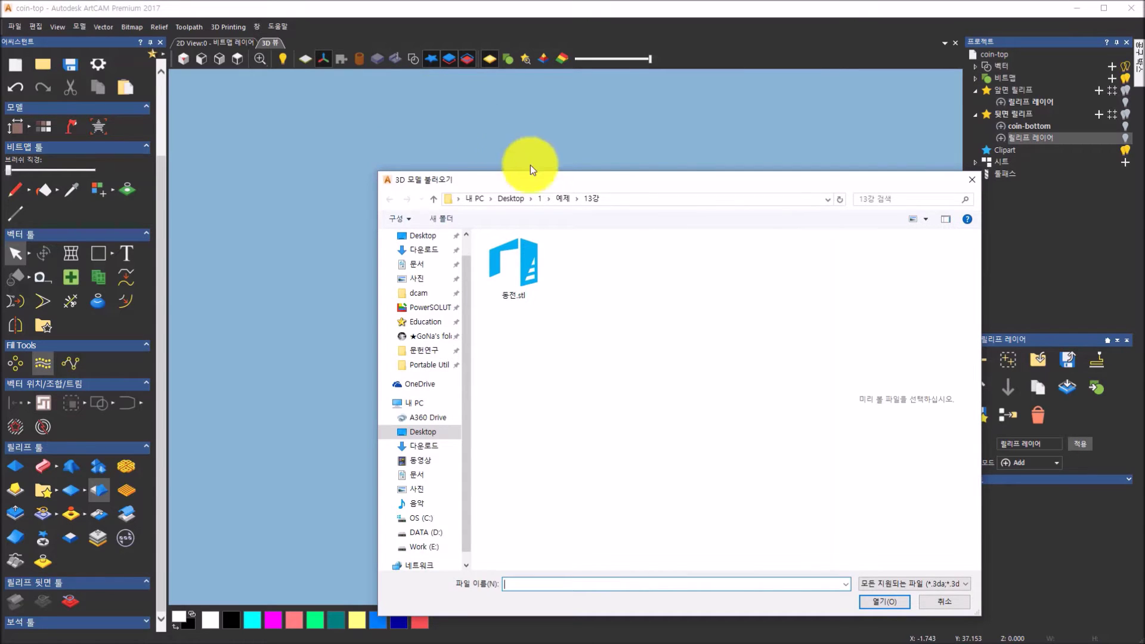
drag(547, 180, 489, 132)
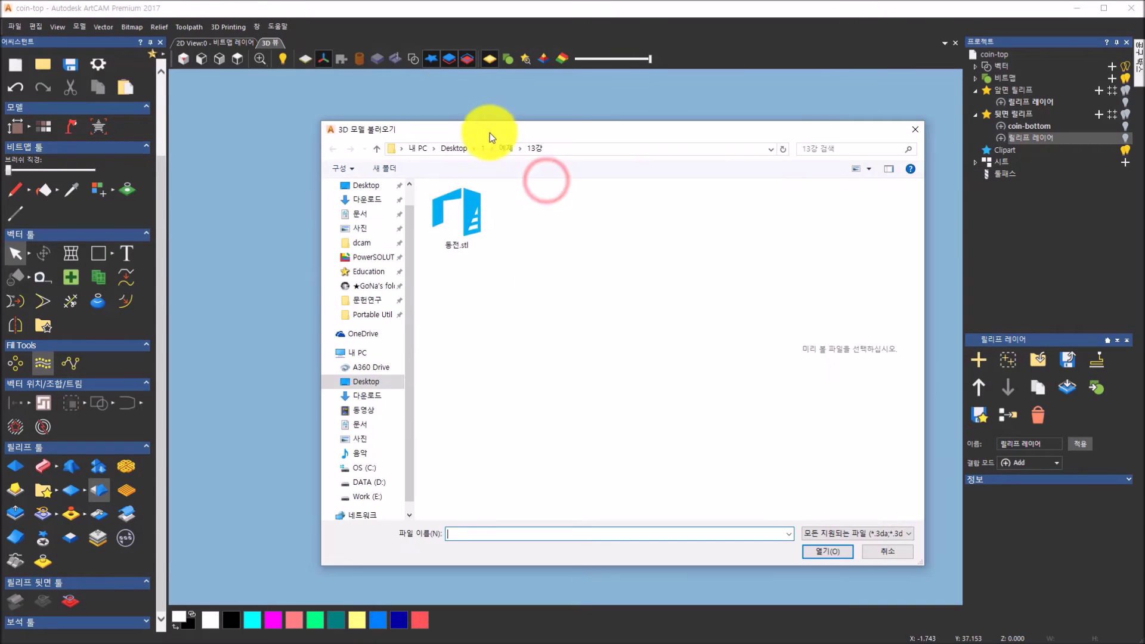
click(467, 216)
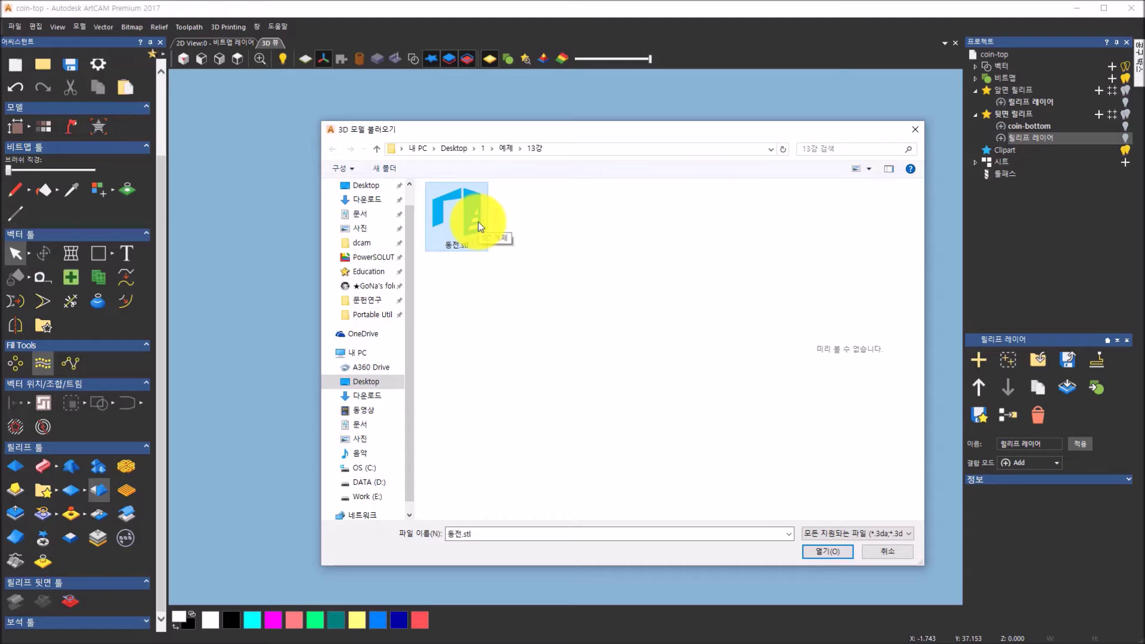
click(829, 553)
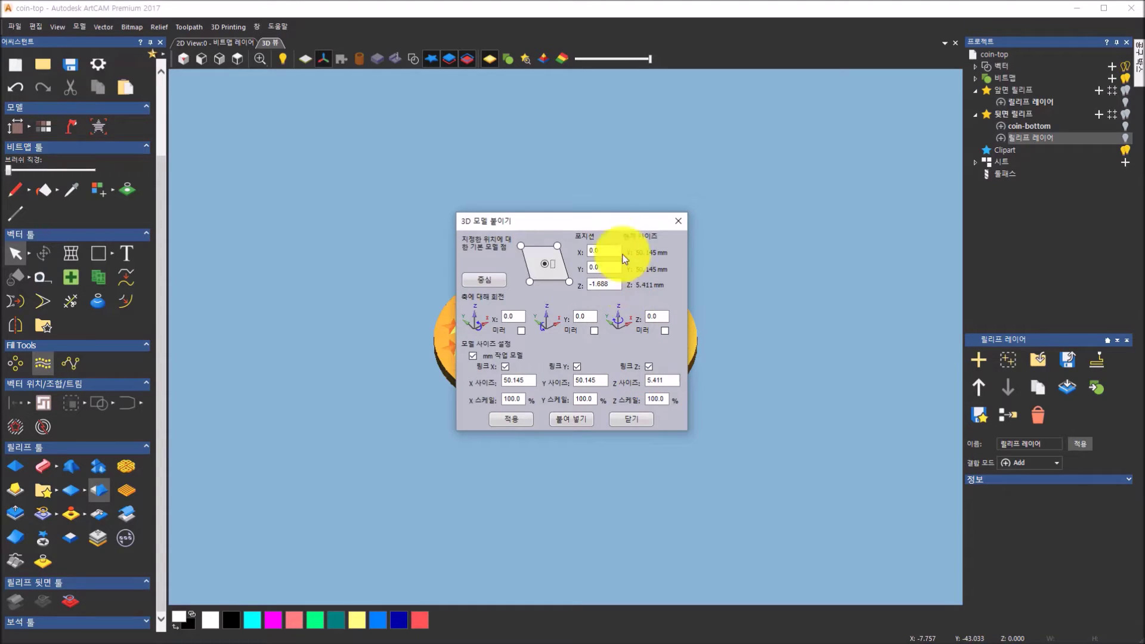
drag(611, 221, 904, 220)
drag(621, 277, 245, 259)
scroll(623, 319, up, 3)
drag(438, 275, 357, 263)
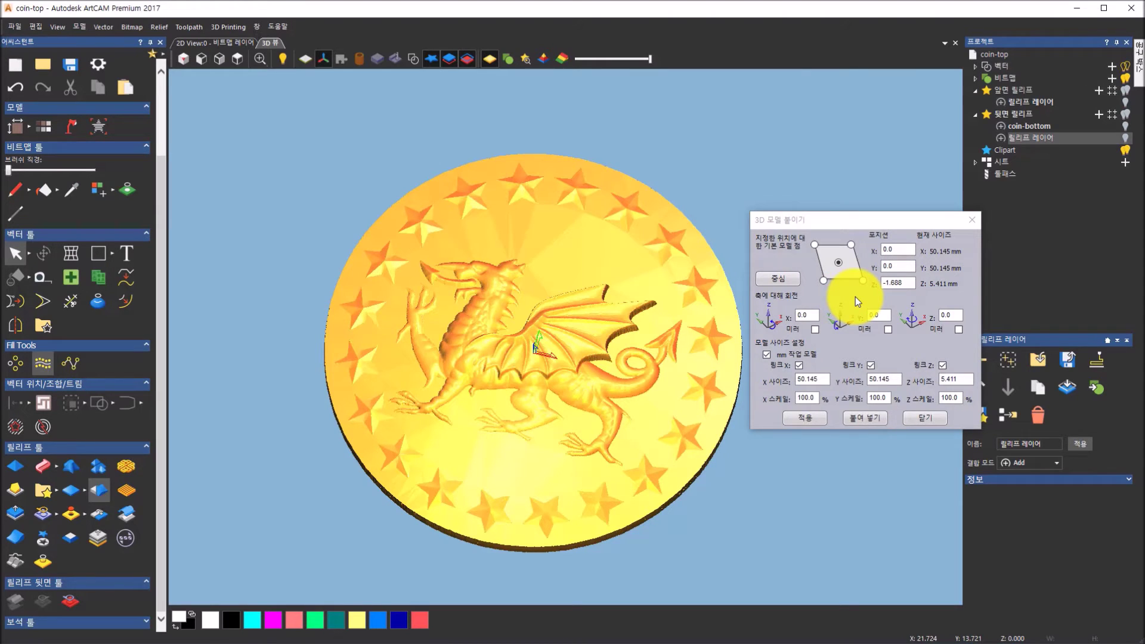
Step: Add a new relief layer under the front relief and make it the selected layer
click(1022, 91)
drag(883, 219, 804, 114)
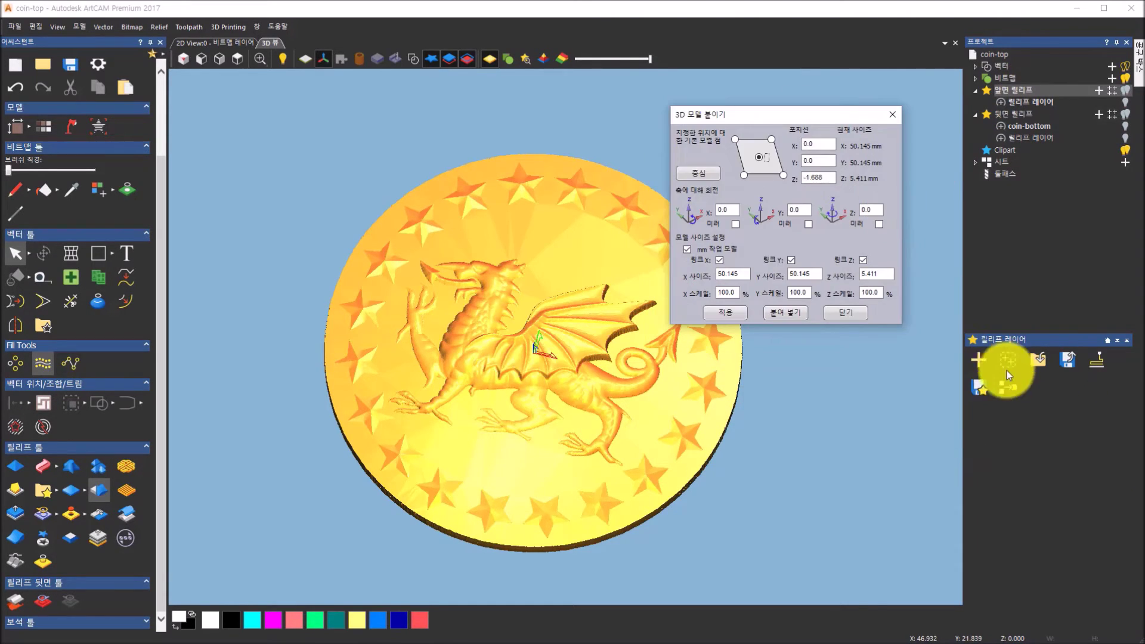
click(980, 364)
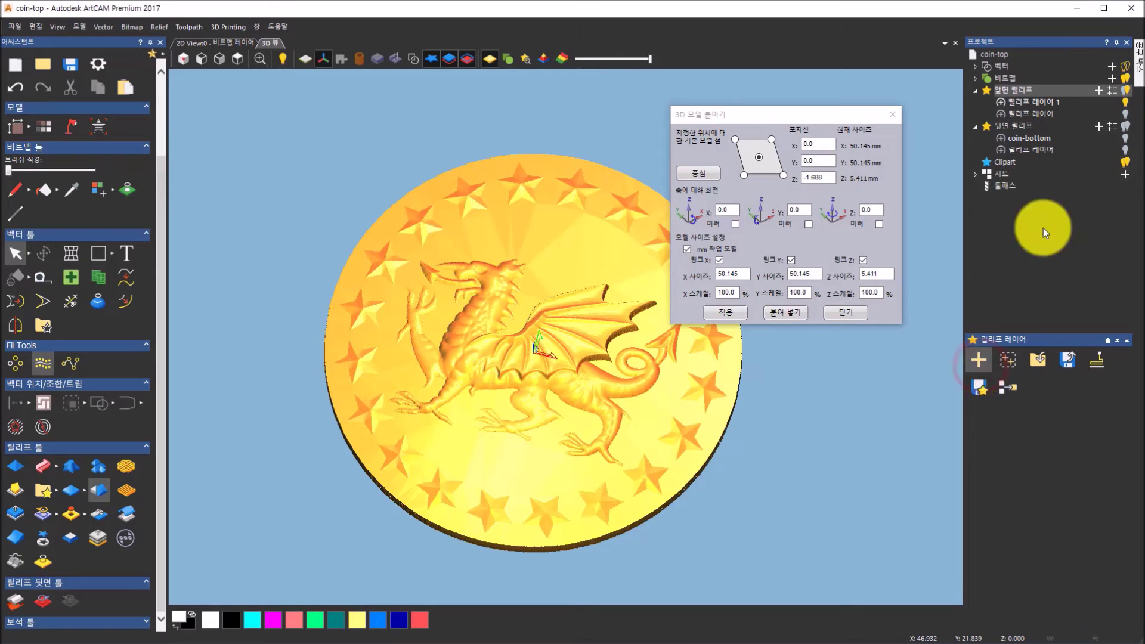
click(1047, 102)
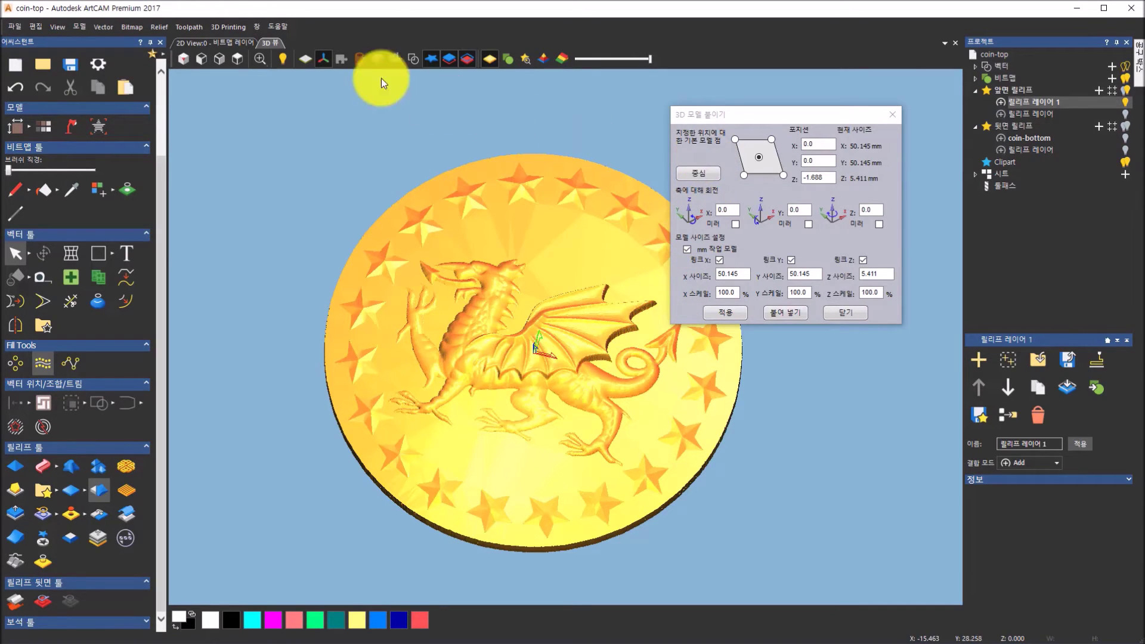
Step: Turn on the zero plane in the 3D view and centre the imported coin model so its Z position is 0.0
click(307, 56)
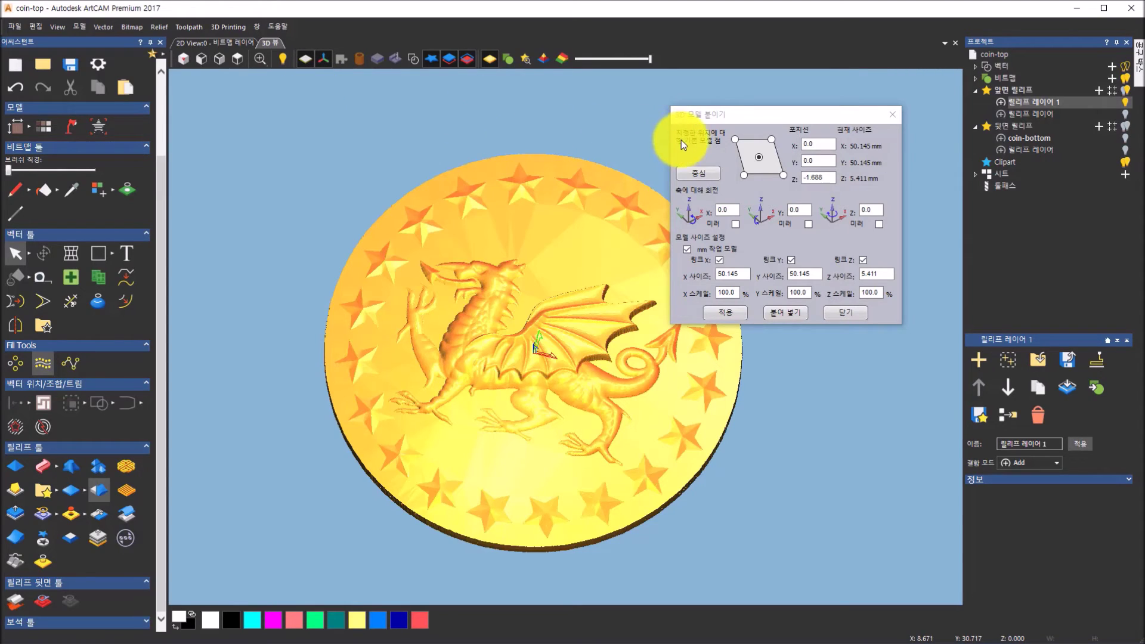
click(699, 173)
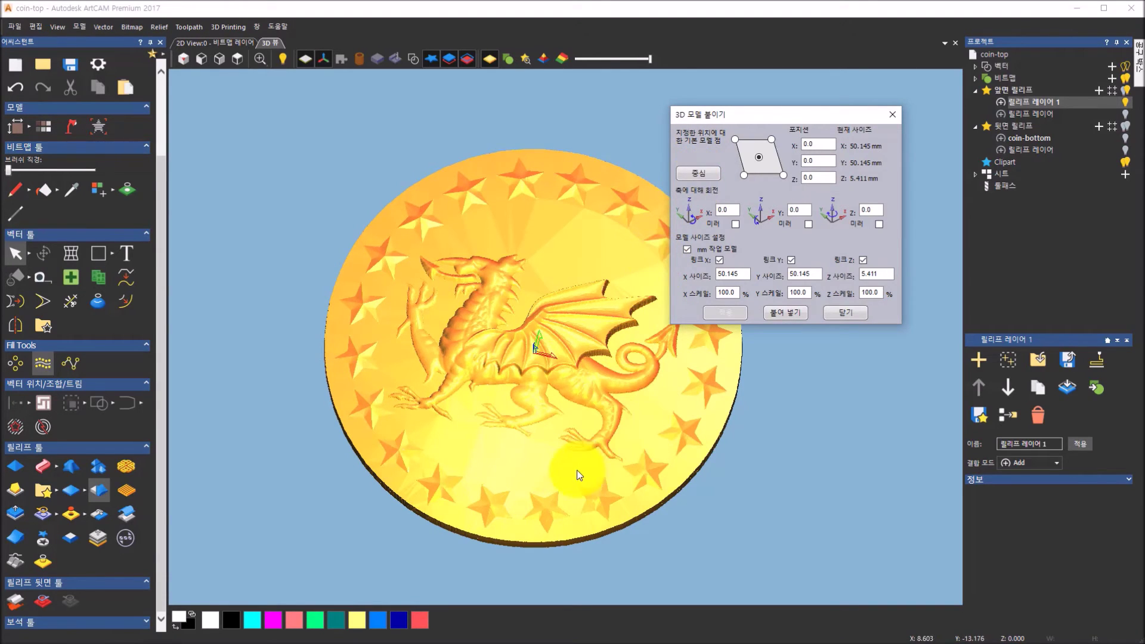
click(728, 210)
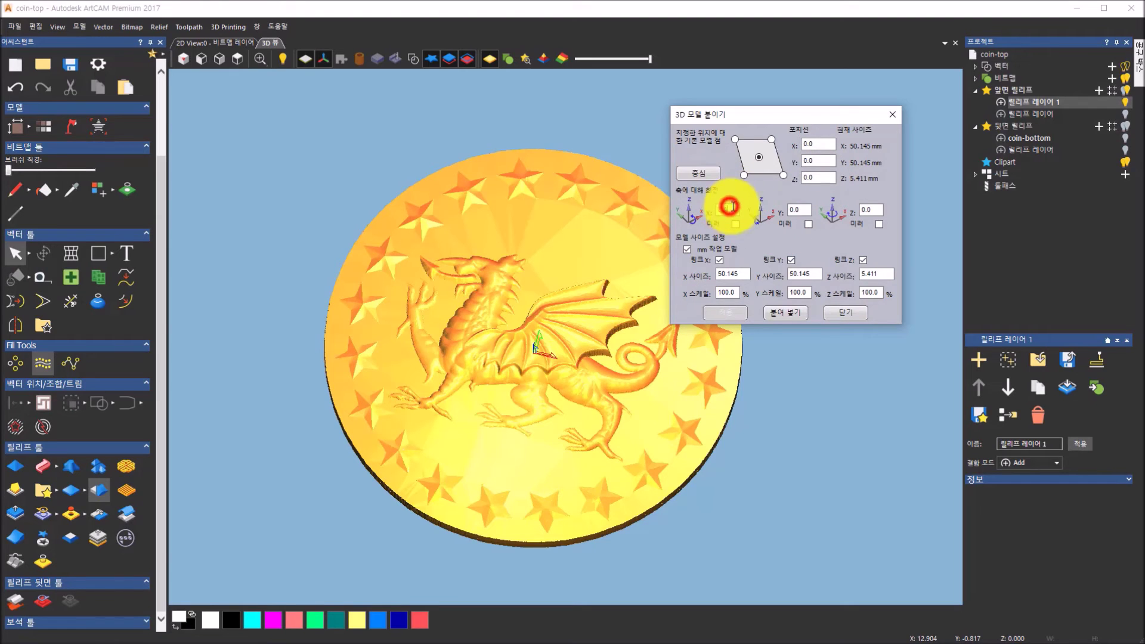
click(796, 209)
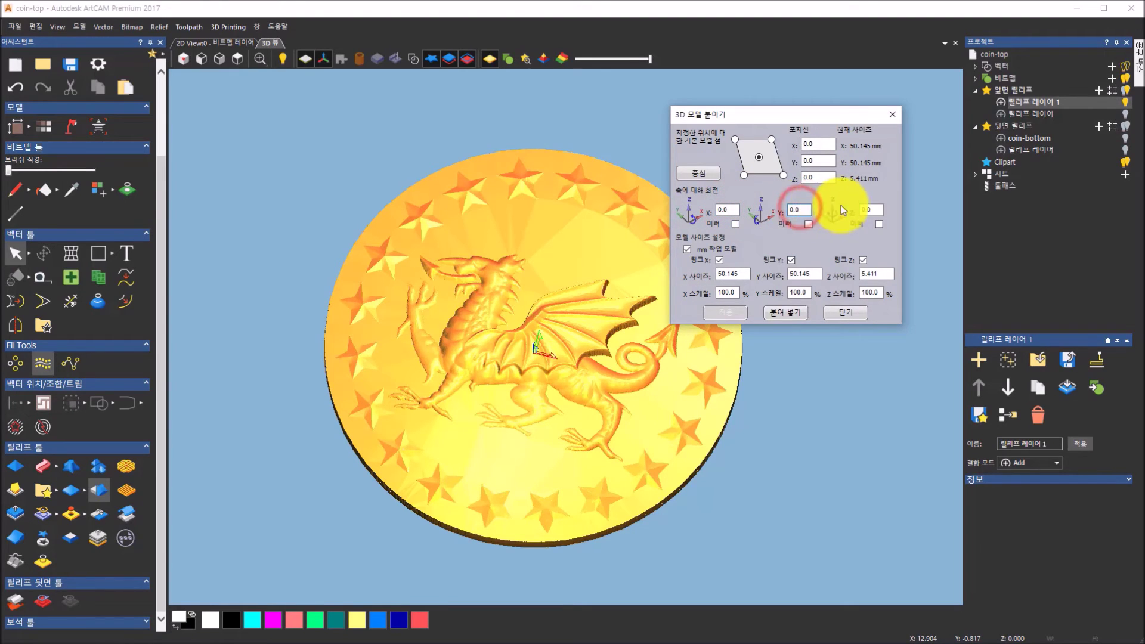
click(869, 207)
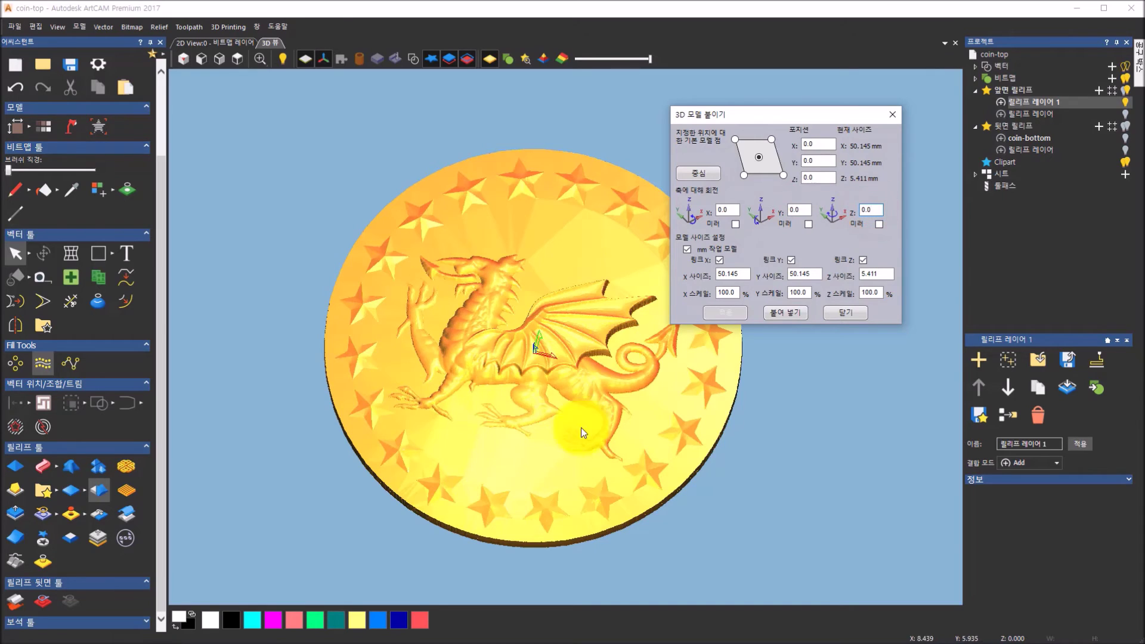
click(726, 209)
click(801, 209)
click(874, 210)
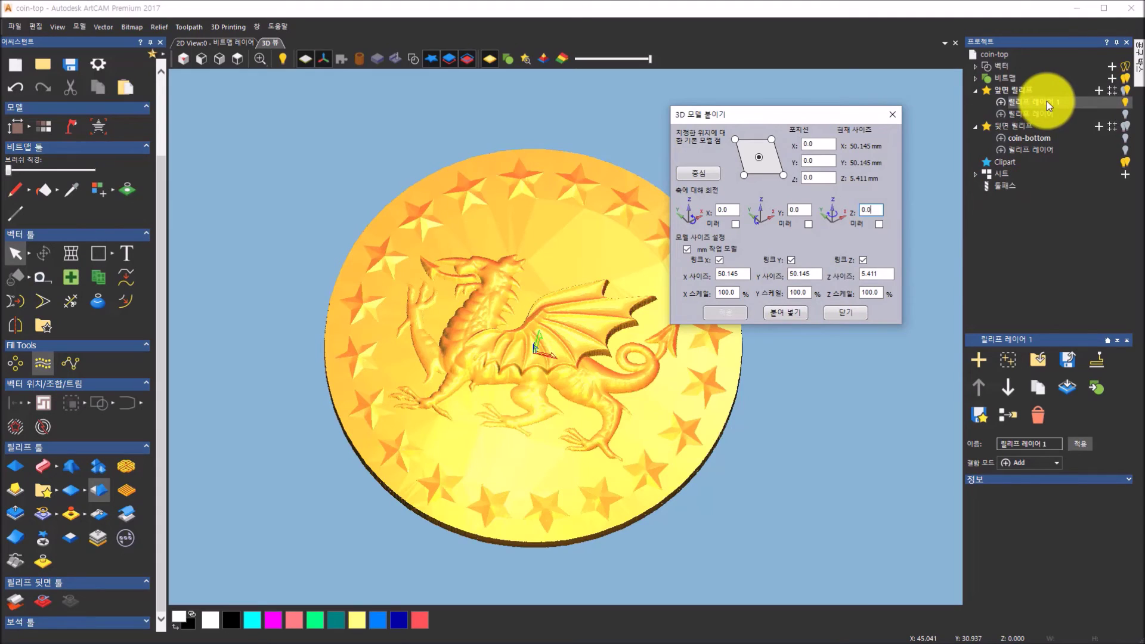
Step: Paste the centred dragon side of the coin into the new front relief layer and finish the 3D model pasting
click(789, 315)
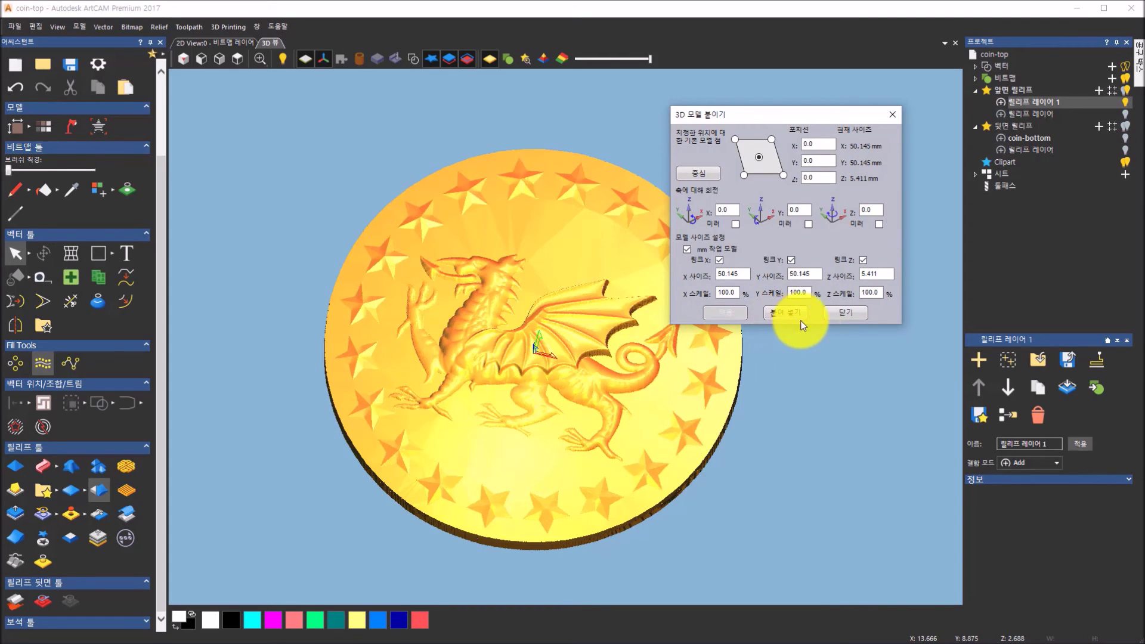
click(846, 316)
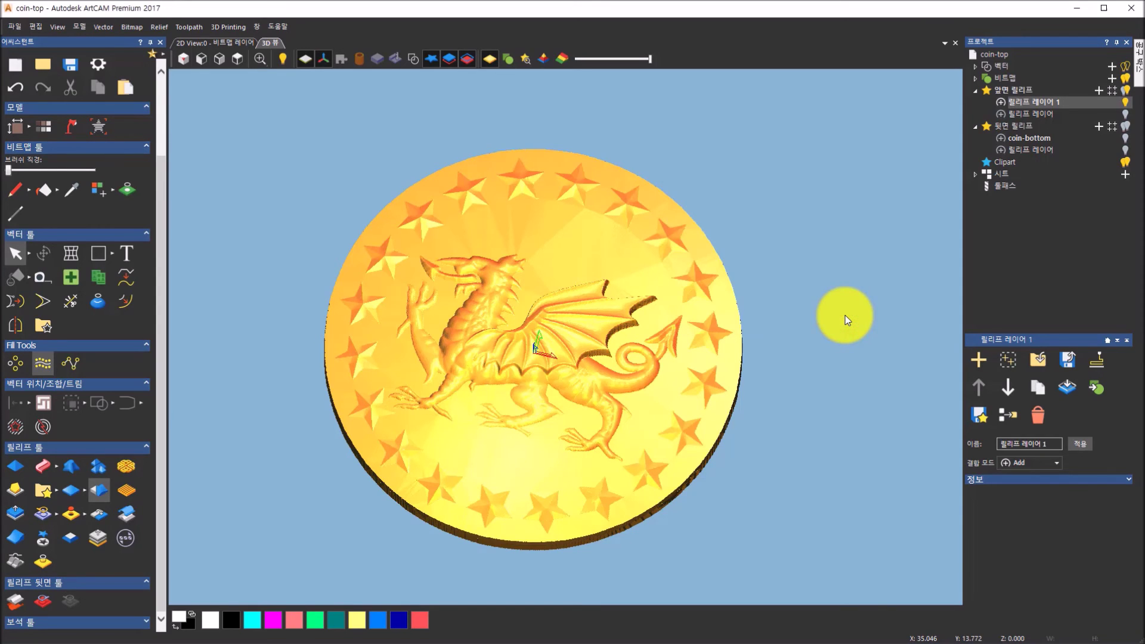
drag(626, 501, 500, 411)
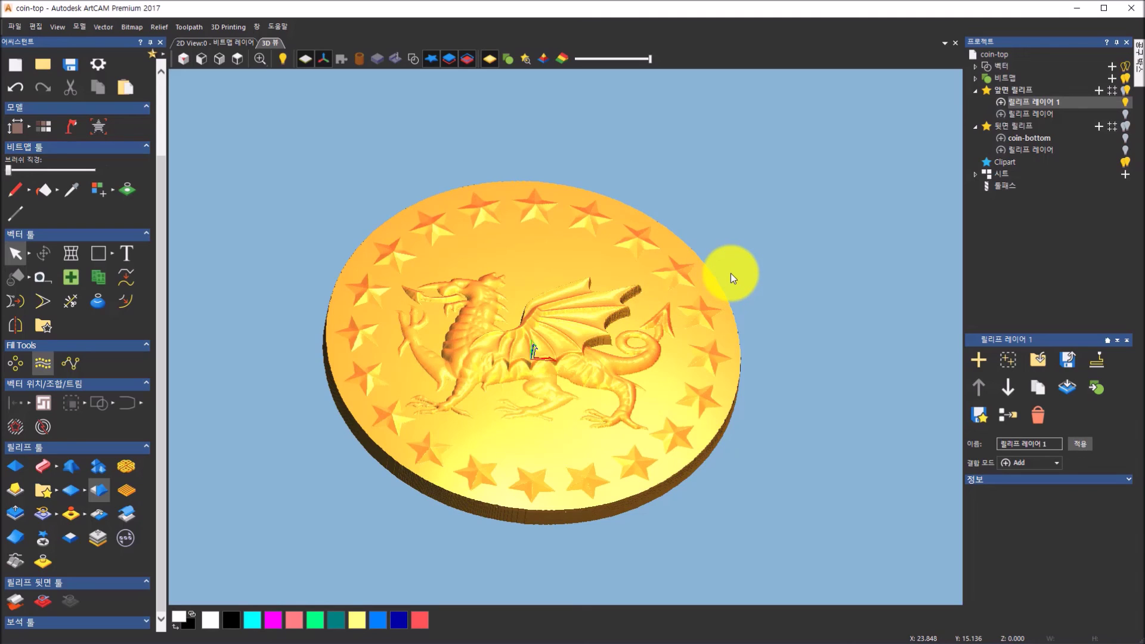
Step: Add a new relief layer under the back relief
click(1011, 125)
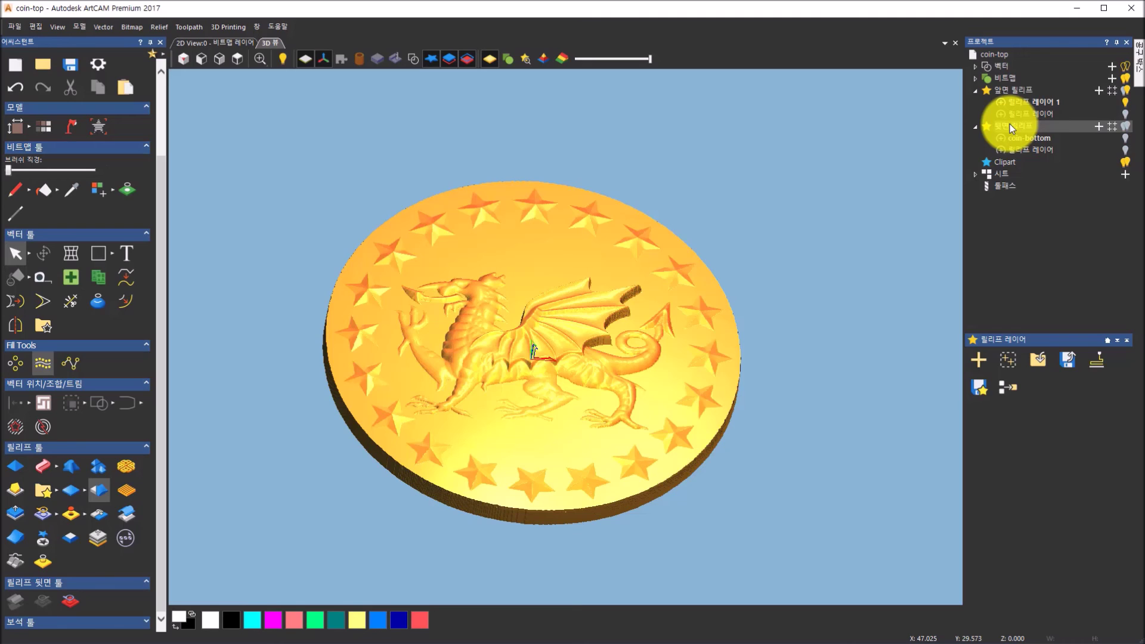
click(979, 360)
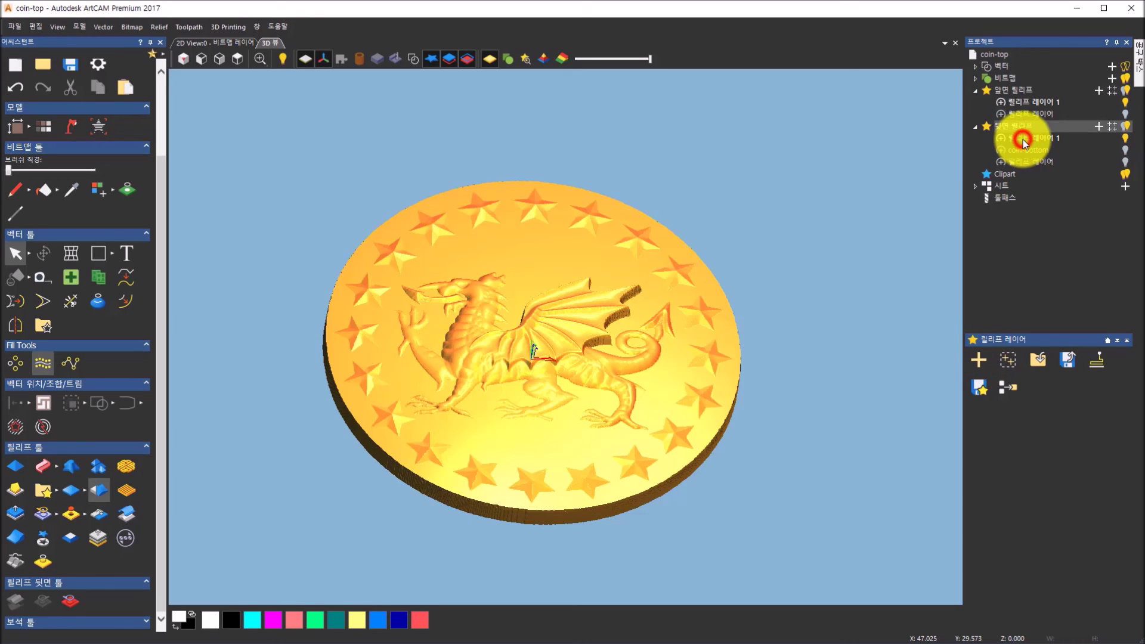